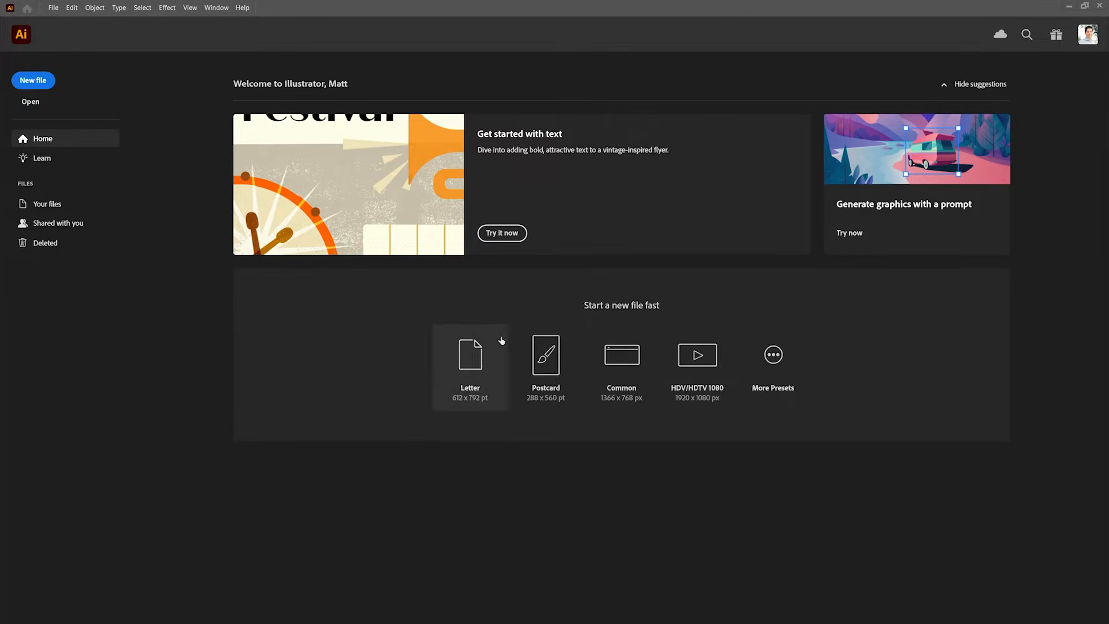
# - Create a Letter document (612 x 792 pt) and switch to a workspace with a single-column toolbar and docked Properties, Layers and Libraries
pyautogui.click(482, 365)
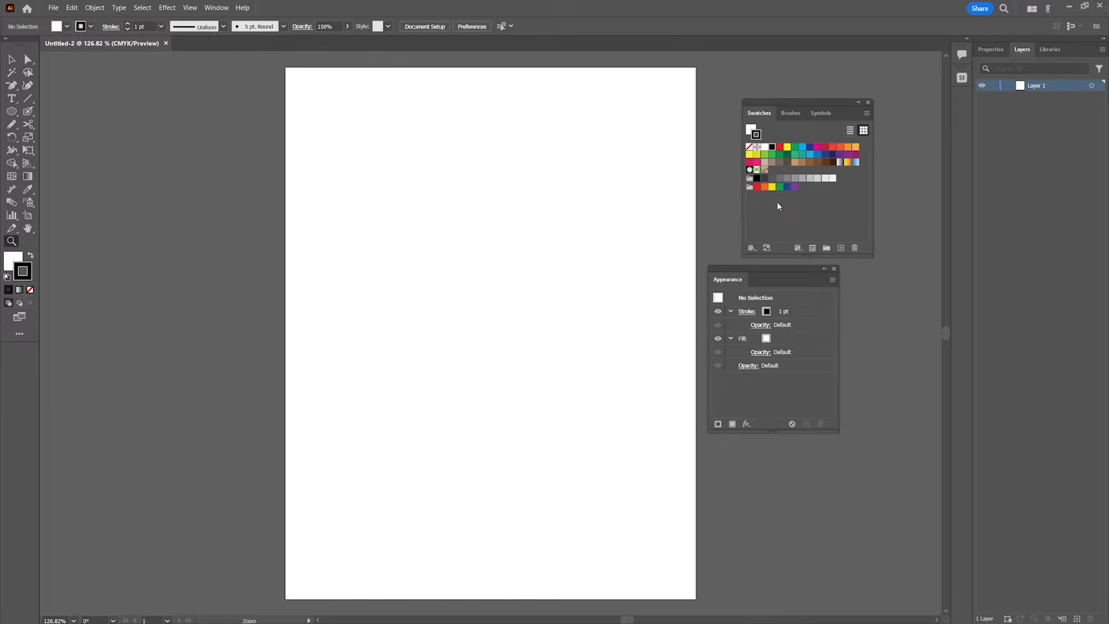
pyautogui.click(222, 7)
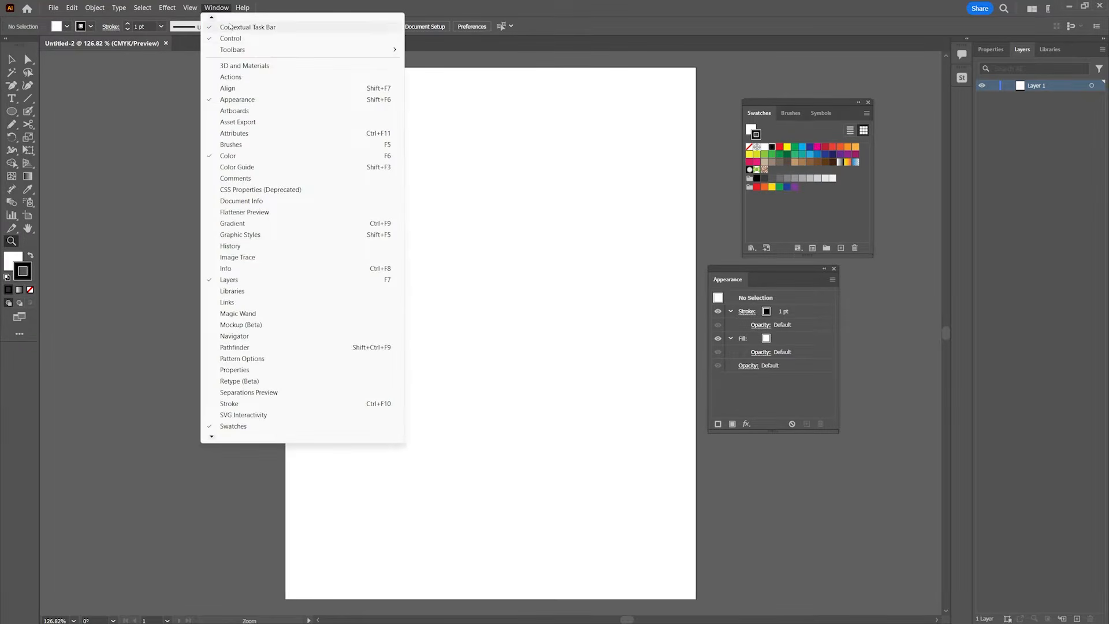
pyautogui.scroll(5, 231, 47)
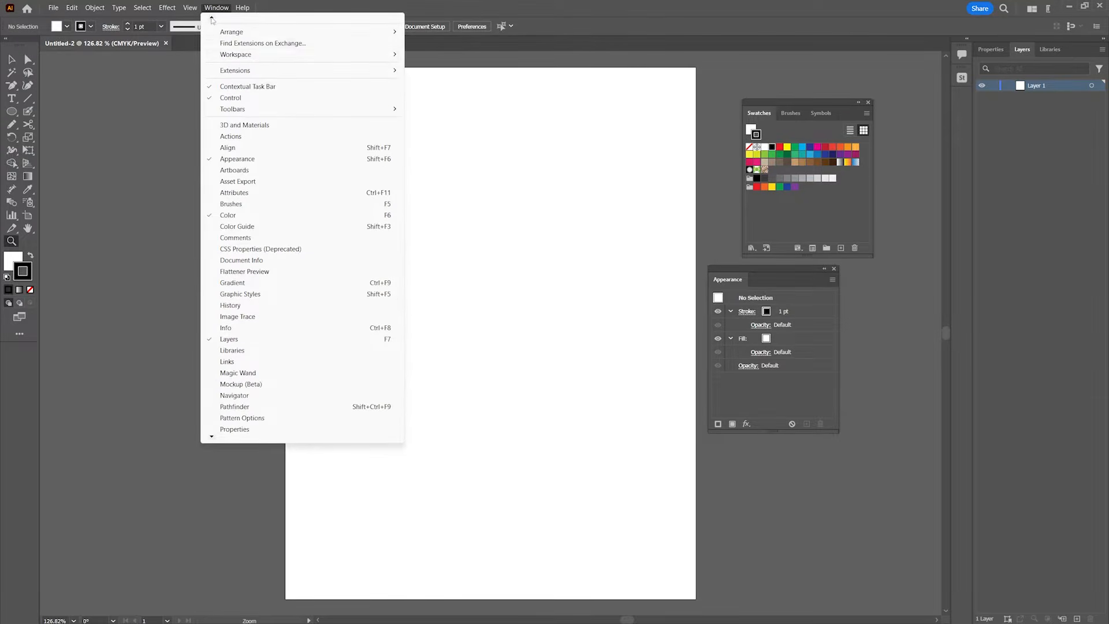
pyautogui.moveTo(237, 57)
pyautogui.click(444, 161)
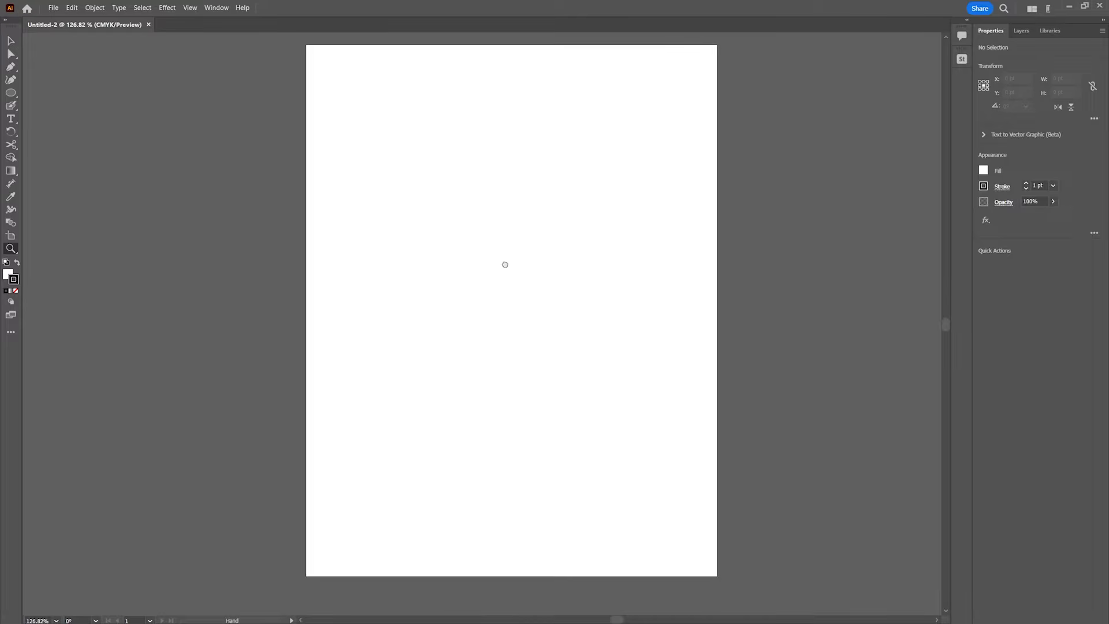
# - Rename Layer 1 as Ref
pyautogui.click(1022, 31)
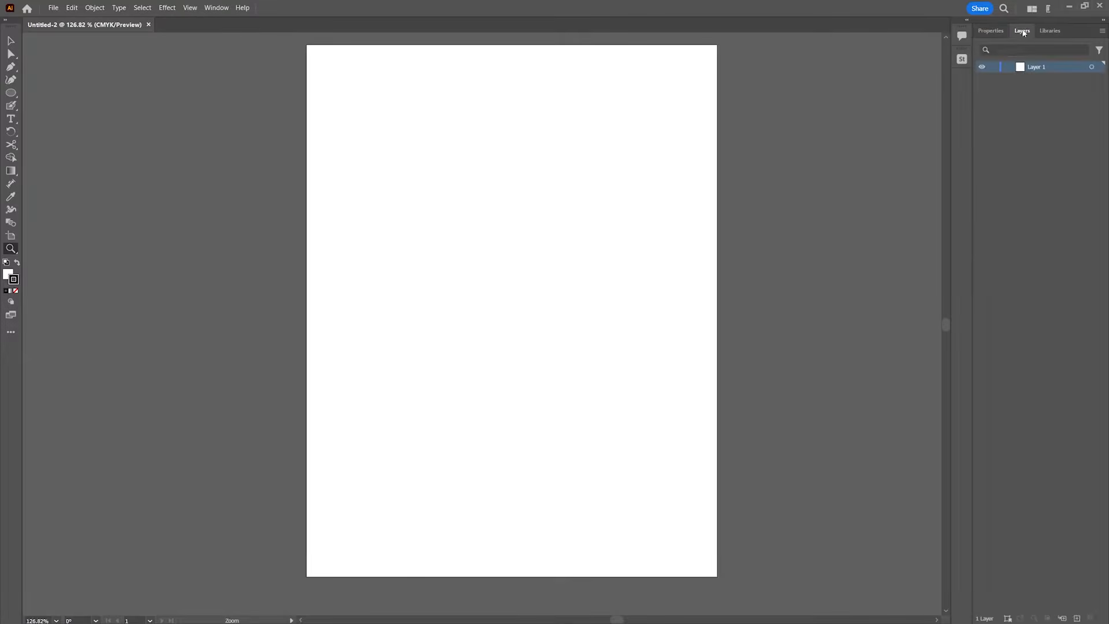
pyautogui.doubleClick(1036, 66)
pyautogui.write('Ref')
pyautogui.press('Return')
# - Place the Lemon JPG on the Ref layer as a linked image
pyautogui.click(53, 8)
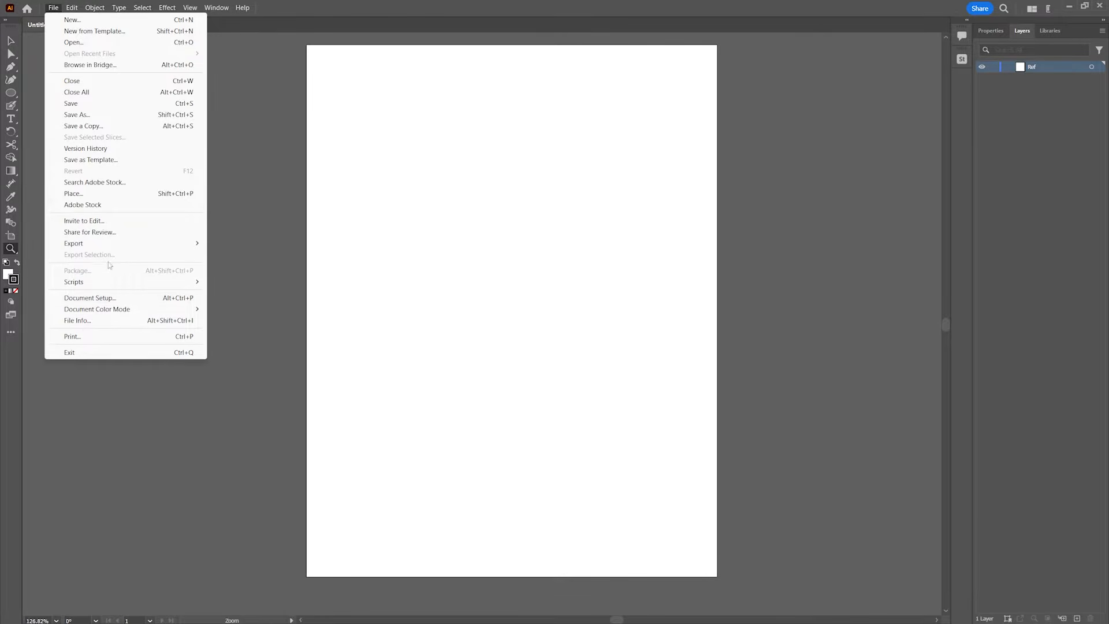
pyautogui.click(93, 194)
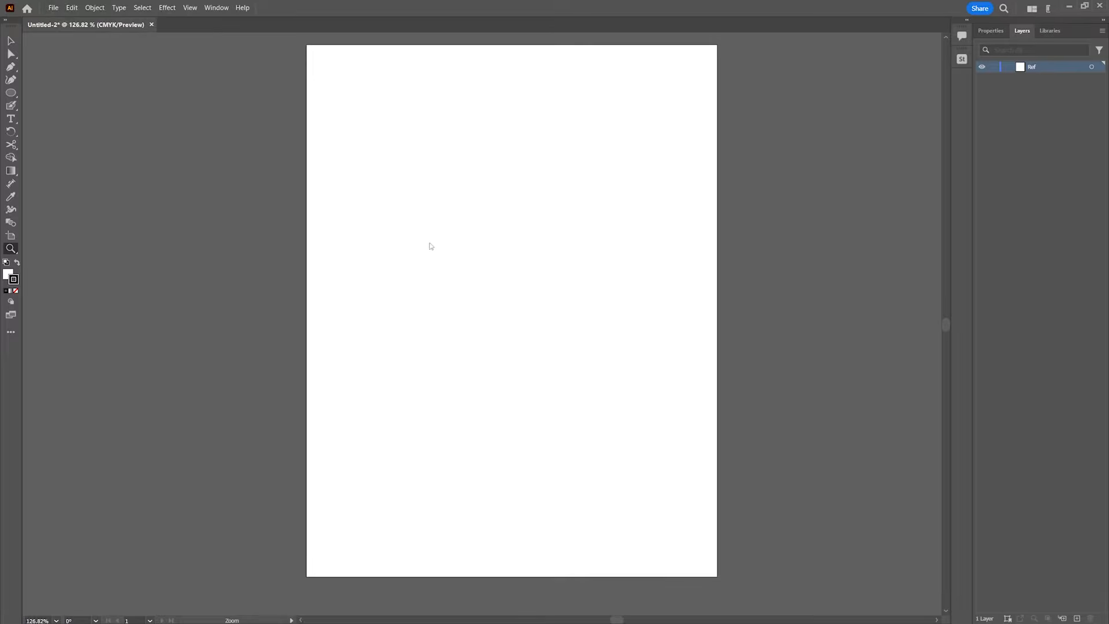
pyautogui.click(116, 212)
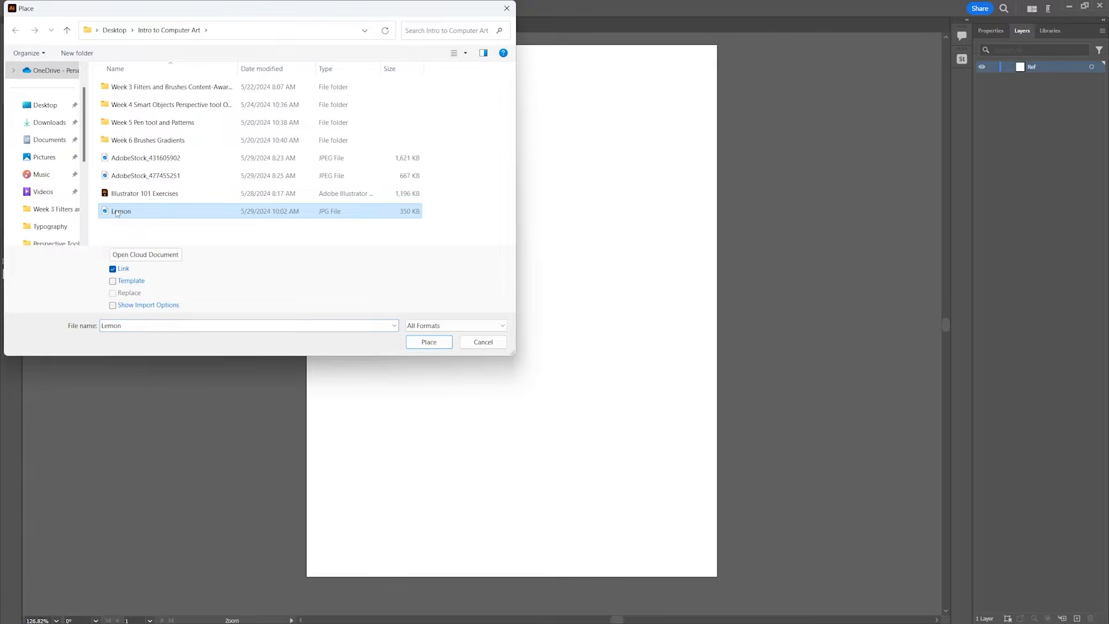
pyautogui.doubleClick(116, 211)
pyautogui.click(115, 210)
# - Move the lemon sketch onto the artboard, enlarge it to nearly the full page width and centre it horizontally
pyautogui.press('v')
pyautogui.moveTo(117, 210); pyautogui.dragTo(404, 477)
pyautogui.moveTo(484, 536); pyautogui.dragTo(478, 239)
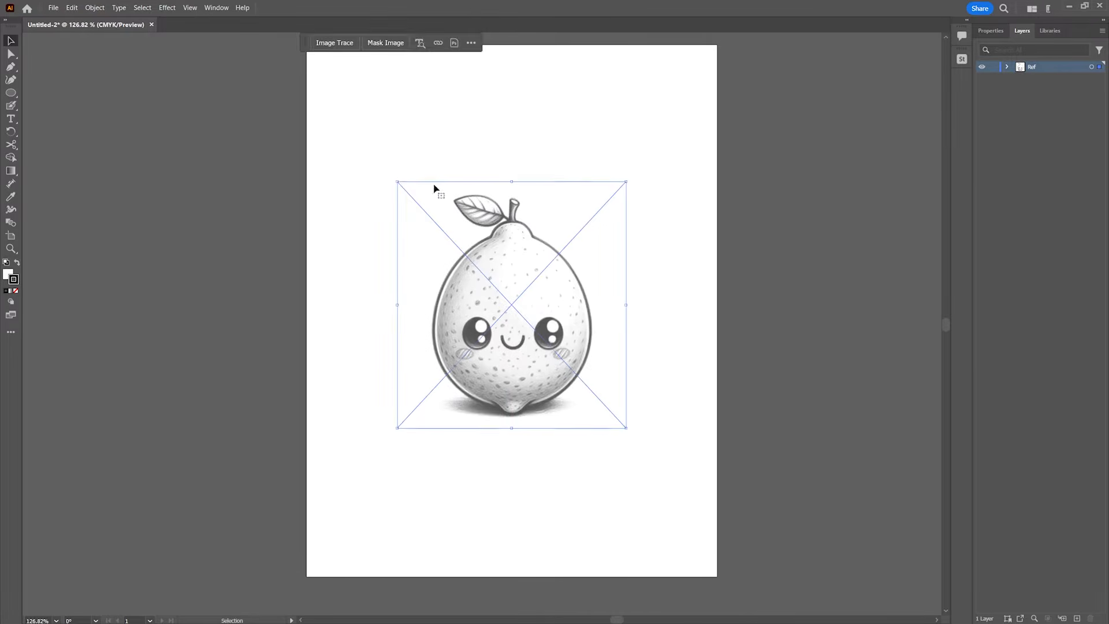
pyautogui.moveTo(397, 181); pyautogui.dragTo(320, 100)
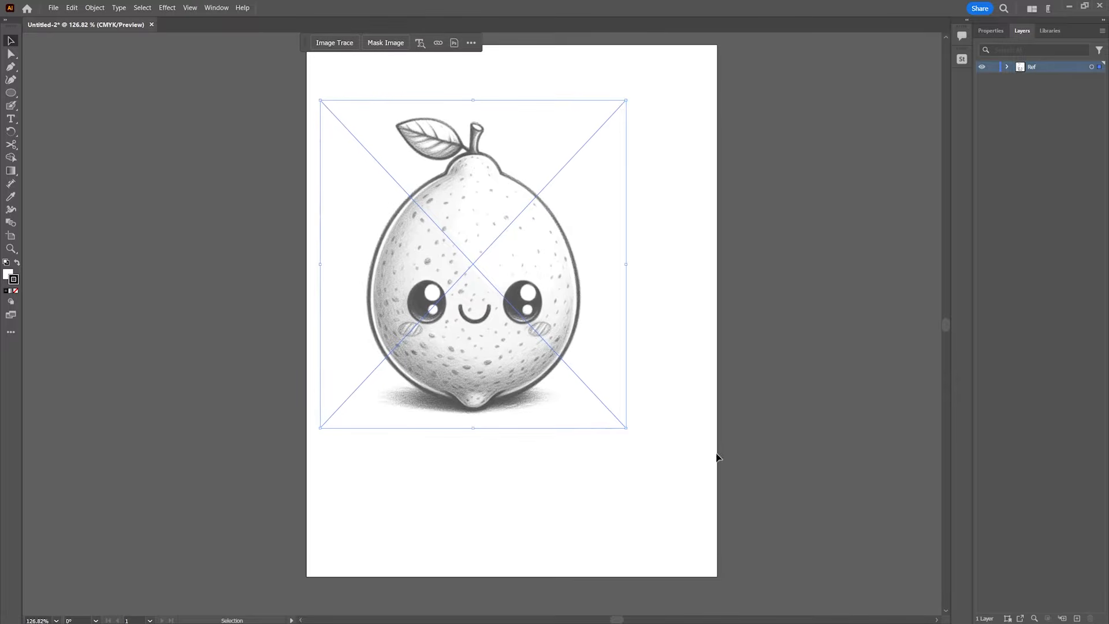
pyautogui.moveTo(629, 426); pyautogui.dragTo(713, 492)
pyautogui.moveTo(612, 400); pyautogui.dragTo(624, 399)
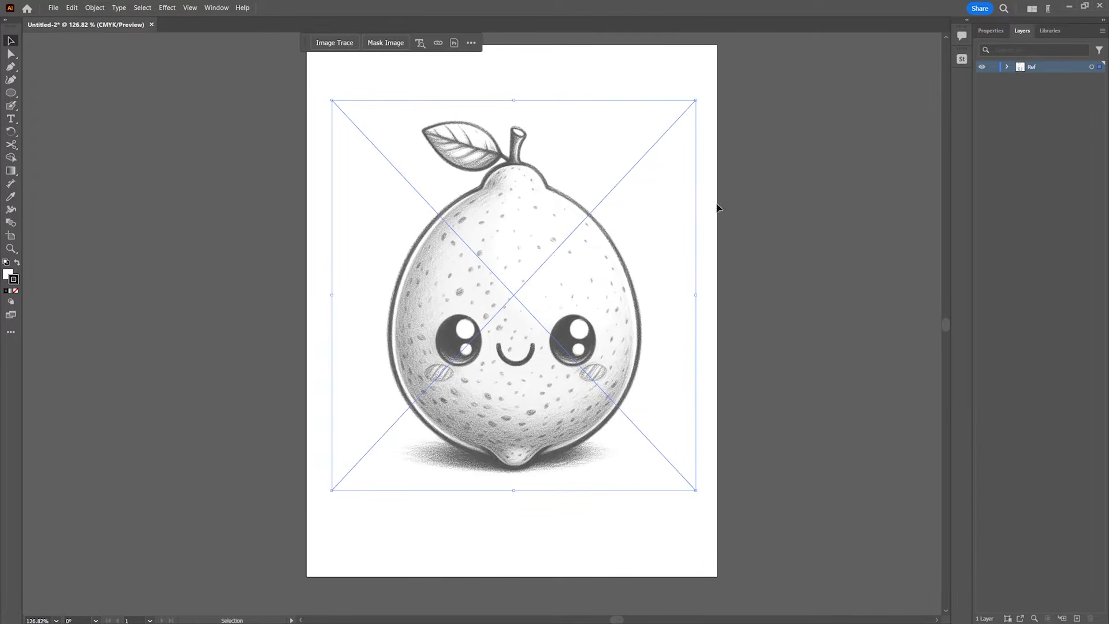
# - Lock the Ref layer through its layer options
pyautogui.doubleClick(1058, 67)
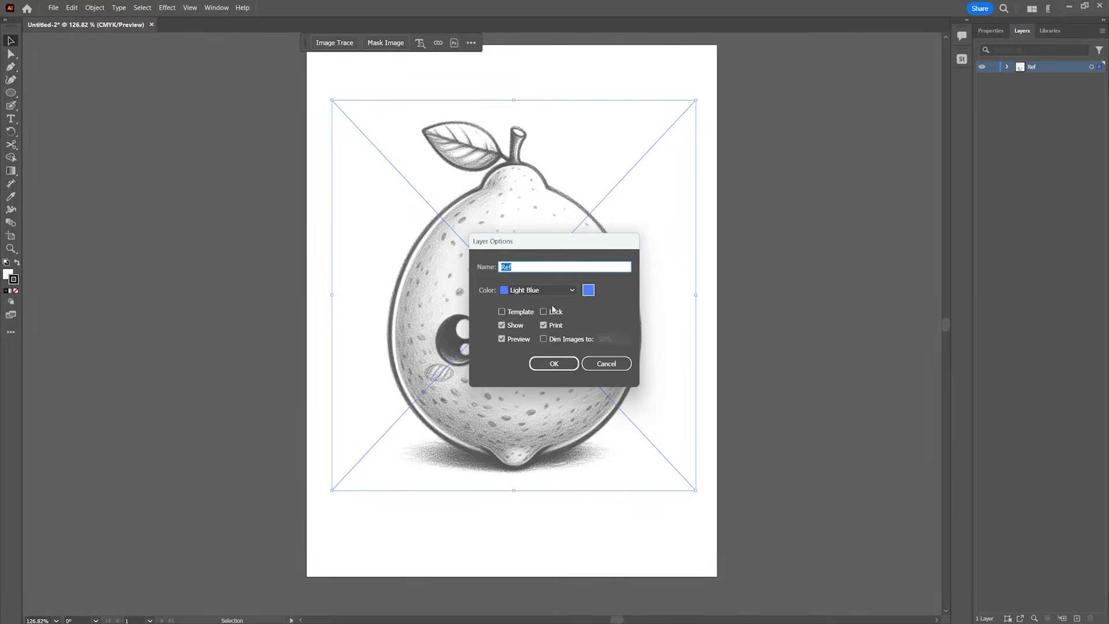
pyautogui.click(543, 338)
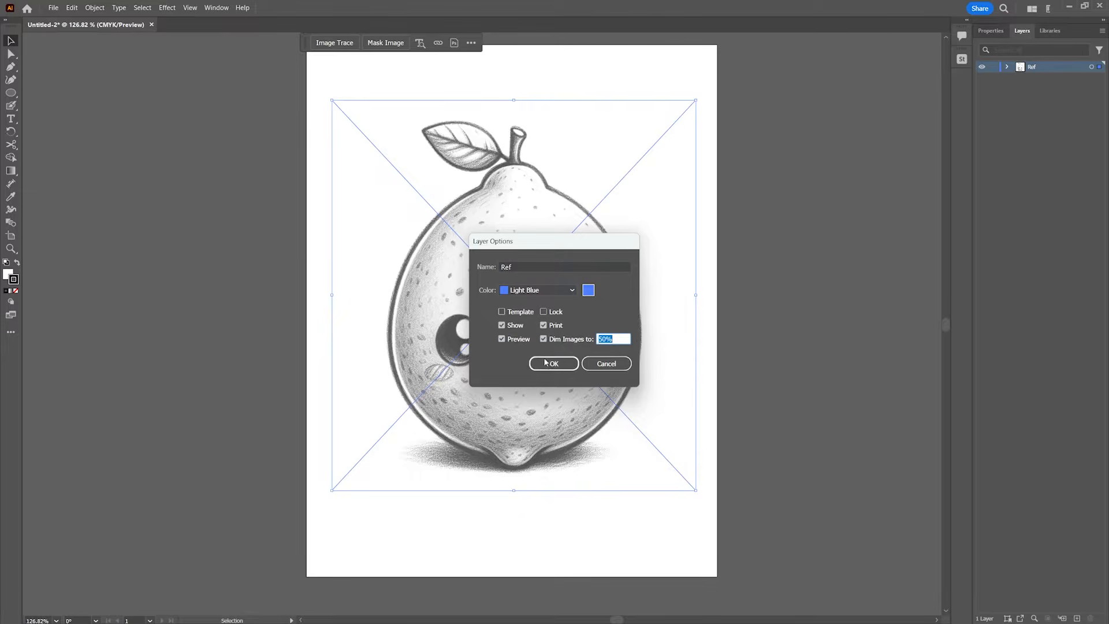
pyautogui.click(544, 312)
pyautogui.click(515, 315)
pyautogui.click(515, 315)
pyautogui.click(543, 312)
pyautogui.click(553, 363)
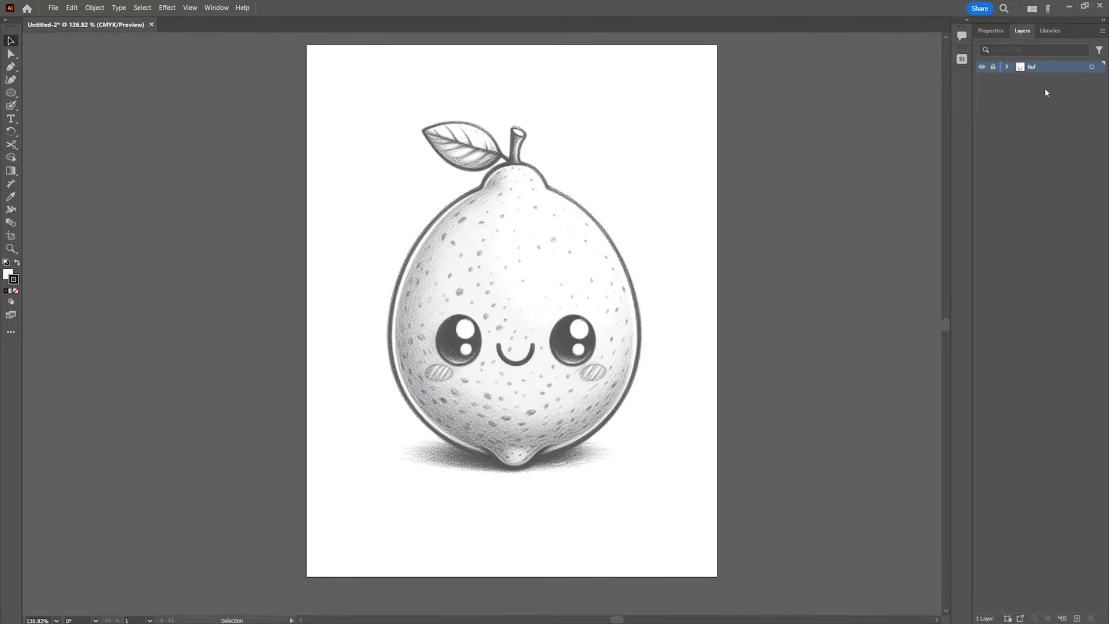
# - Dim the images on the Ref layer to 40%
pyautogui.doubleClick(1042, 67)
pyautogui.click(542, 339)
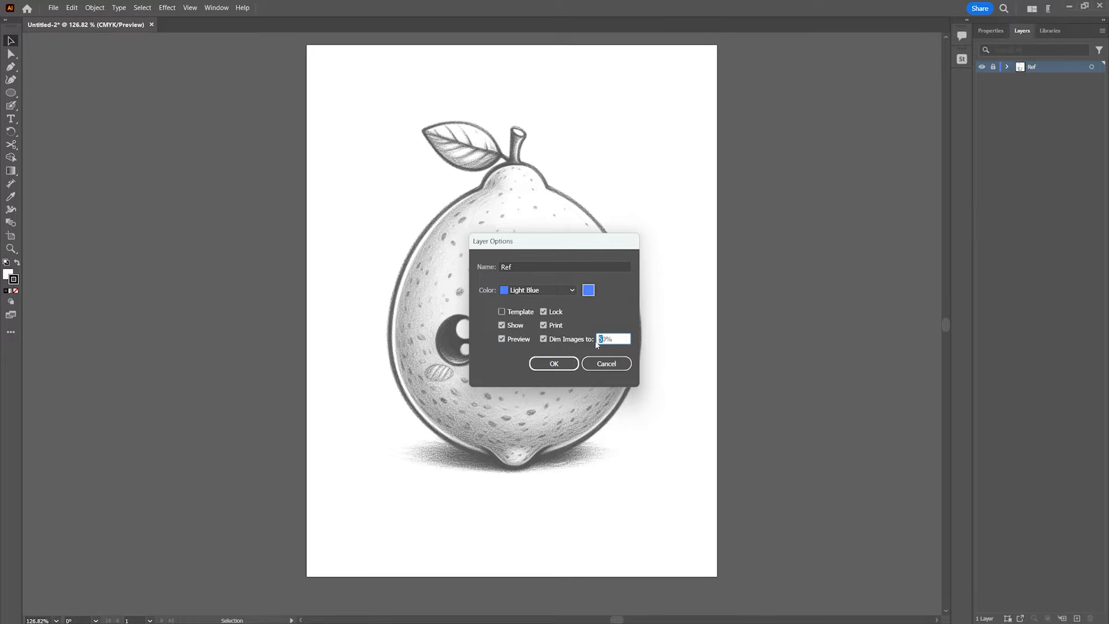
pyautogui.write('4')
pyautogui.click(554, 363)
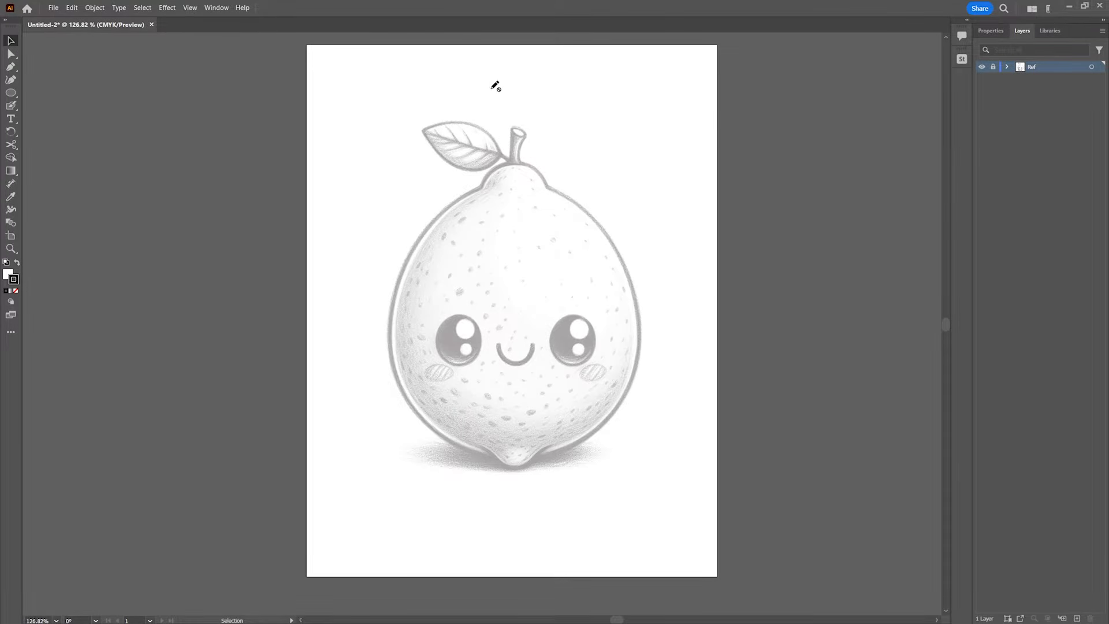
# - Add a new layer above Ref and name it Line Art
pyautogui.click(1076, 618)
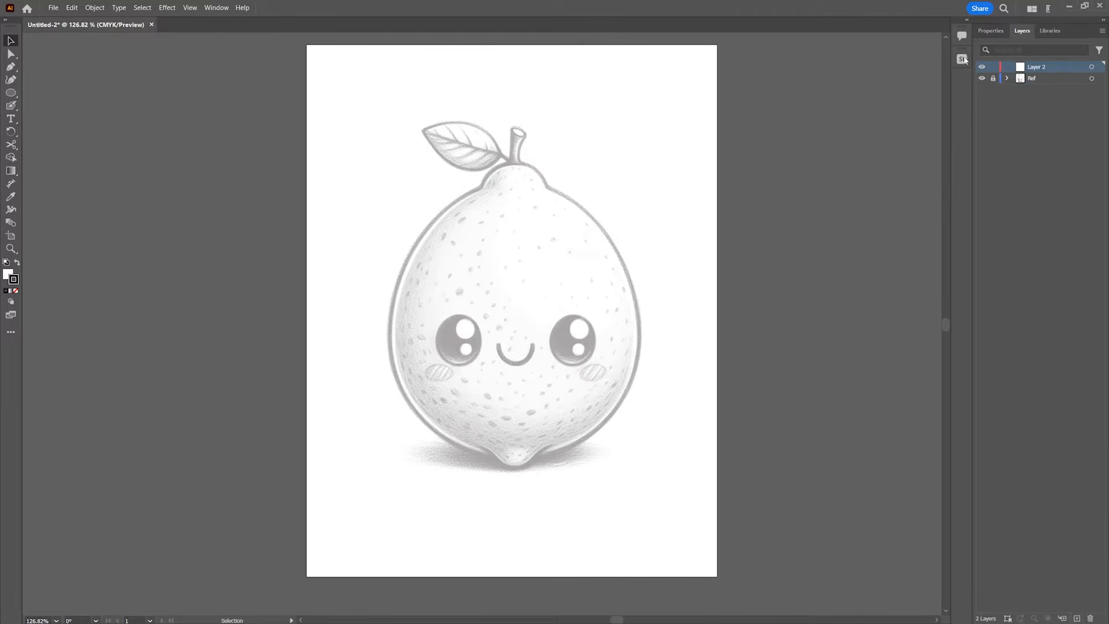
pyautogui.doubleClick(1031, 68)
pyautogui.write('Line Art')
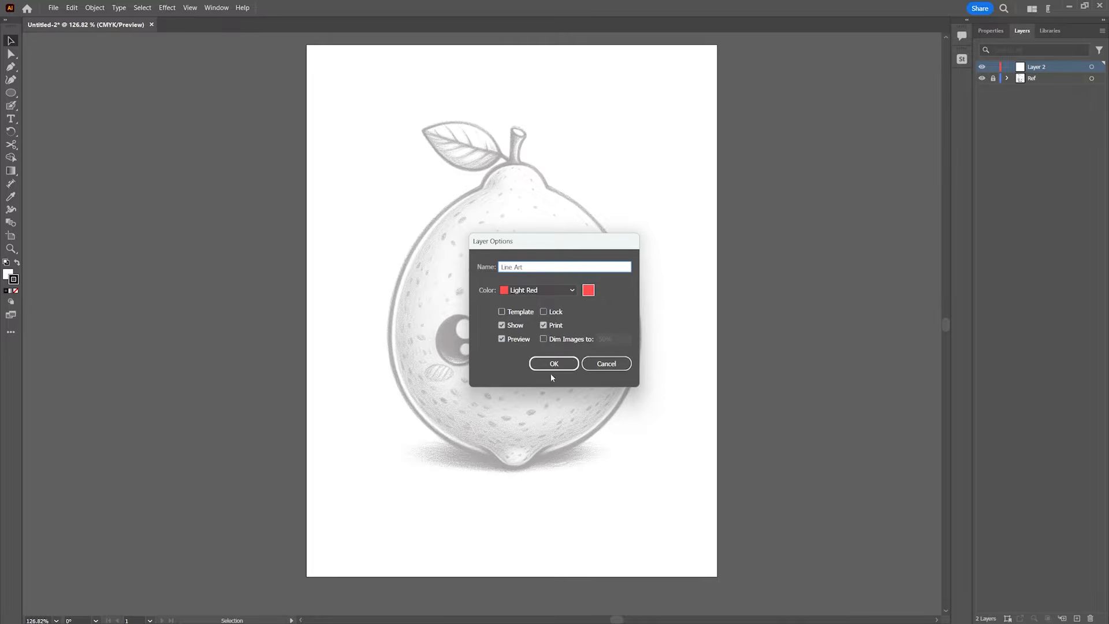
pyautogui.click(551, 365)
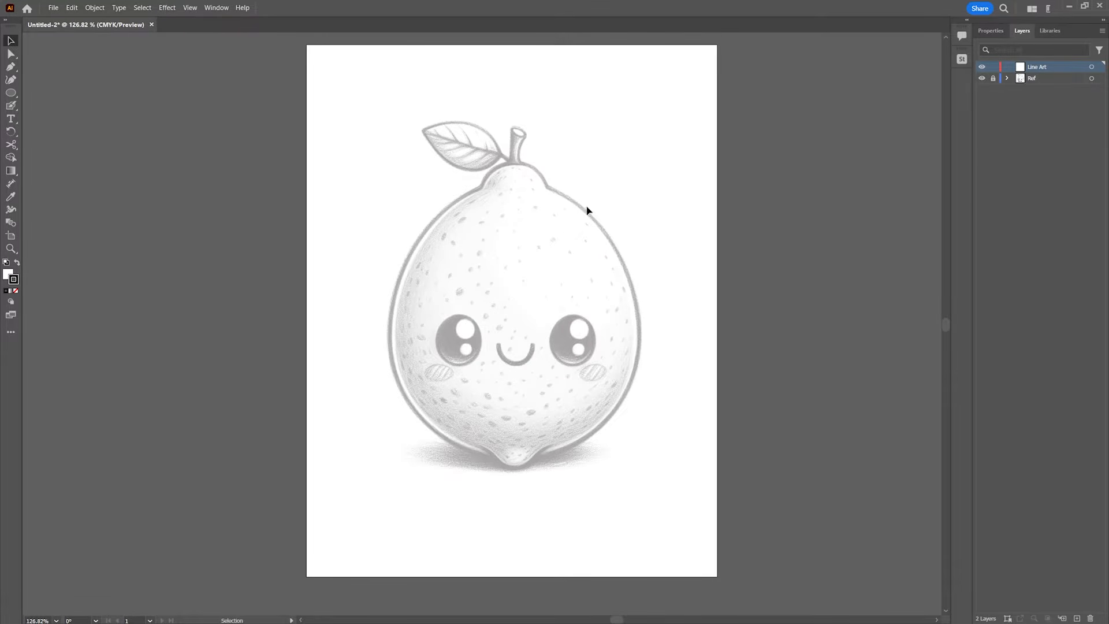
# - Draw a Pen tool curve along the lemon's upper left outline, from the base of the top bump to the leftmost edge
pyautogui.click(10, 67)
pyautogui.click(213, 8)
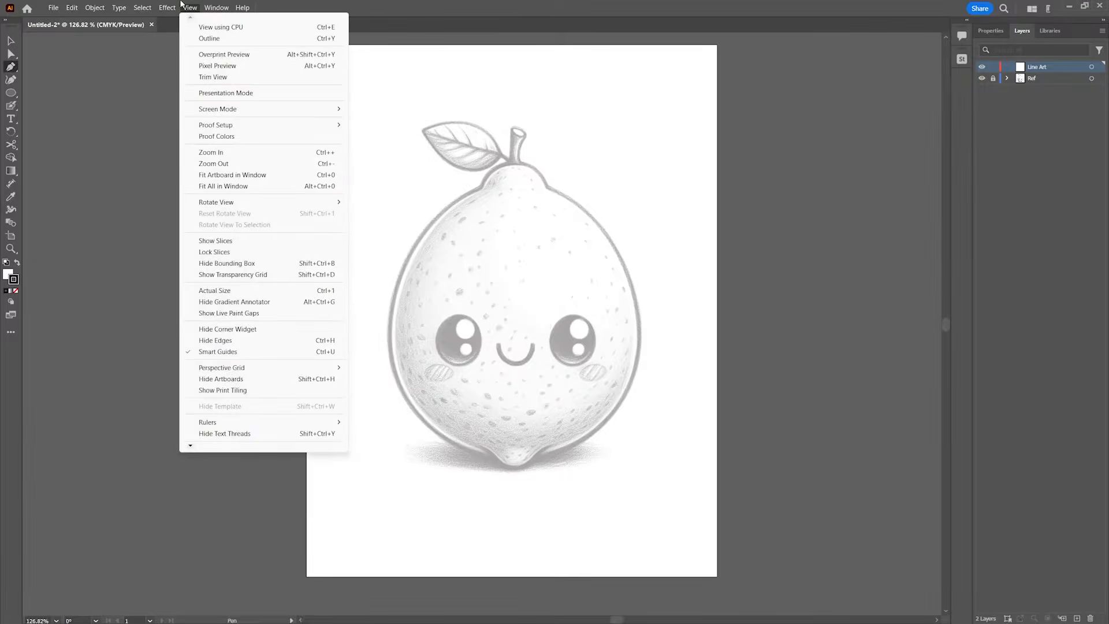
pyautogui.click(184, 4)
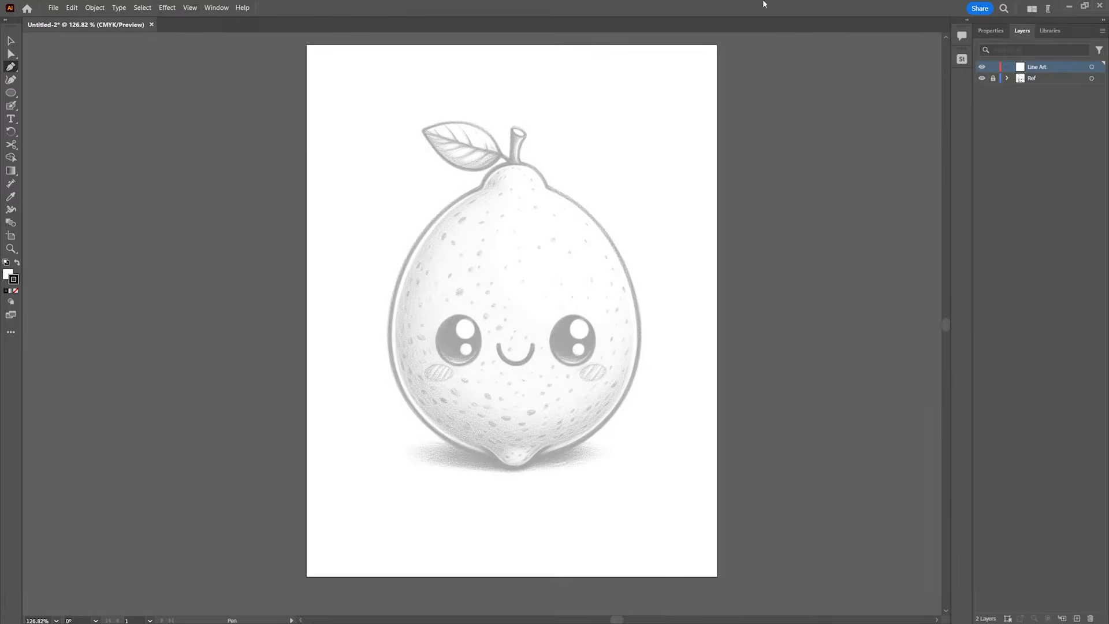
pyautogui.click(990, 30)
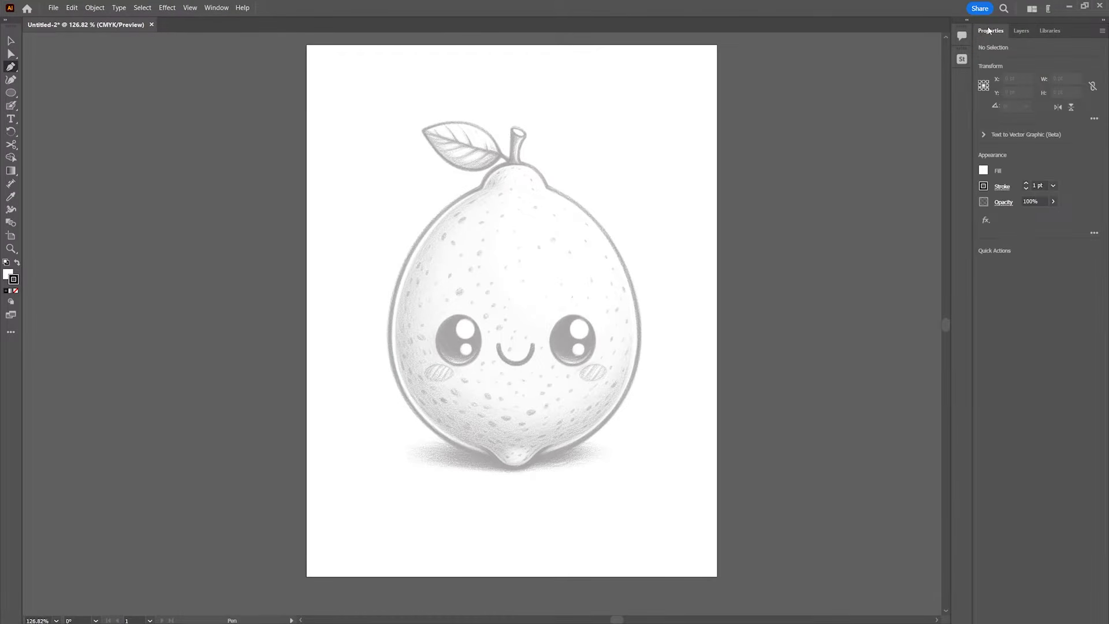
pyautogui.click(478, 188)
pyautogui.moveTo(390, 329); pyautogui.dragTo(375, 447)
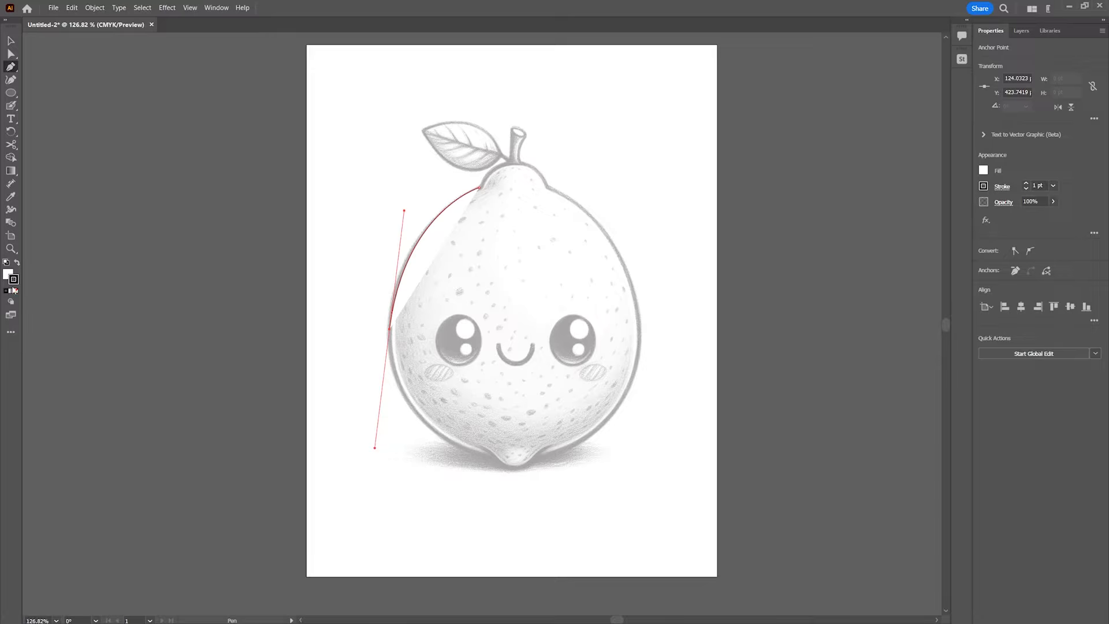
# - Remove the curve's fill and give it a 6 pt stroke with a round cap
pyautogui.click(18, 292)
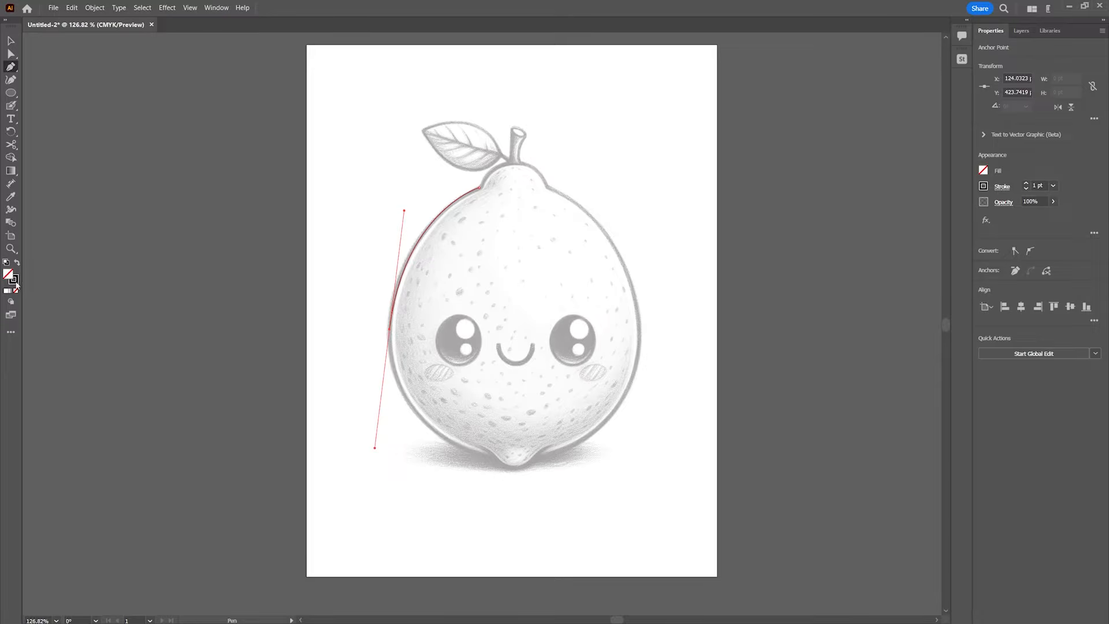
pyautogui.click(1024, 184)
pyautogui.click(1025, 184)
pyautogui.click(1025, 185)
pyautogui.click(1025, 184)
pyautogui.click(1025, 184)
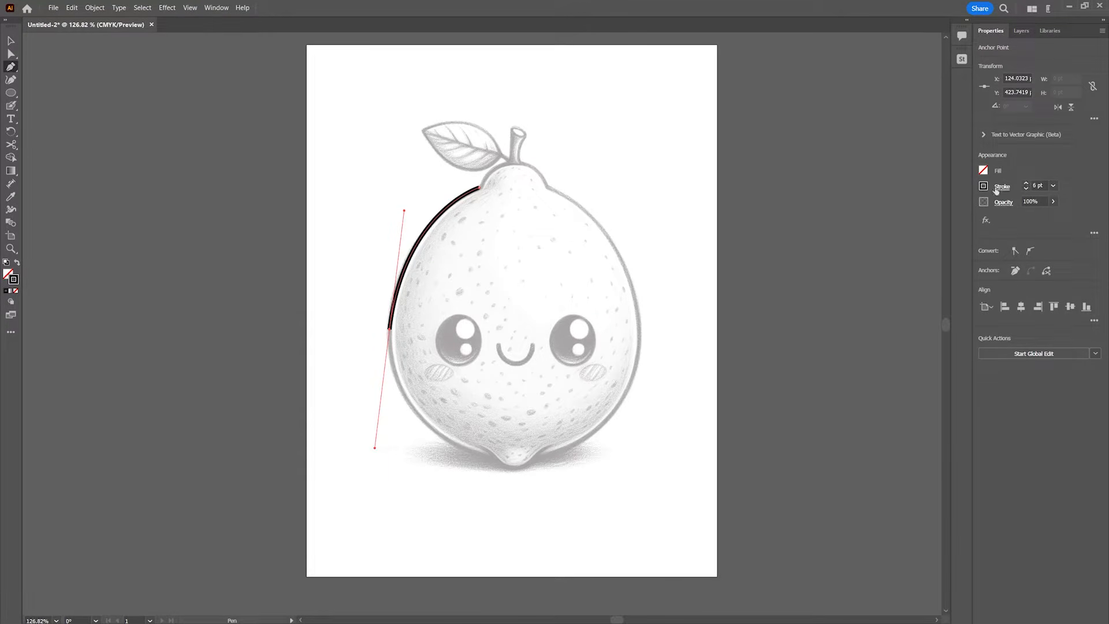
pyautogui.click(1001, 186)
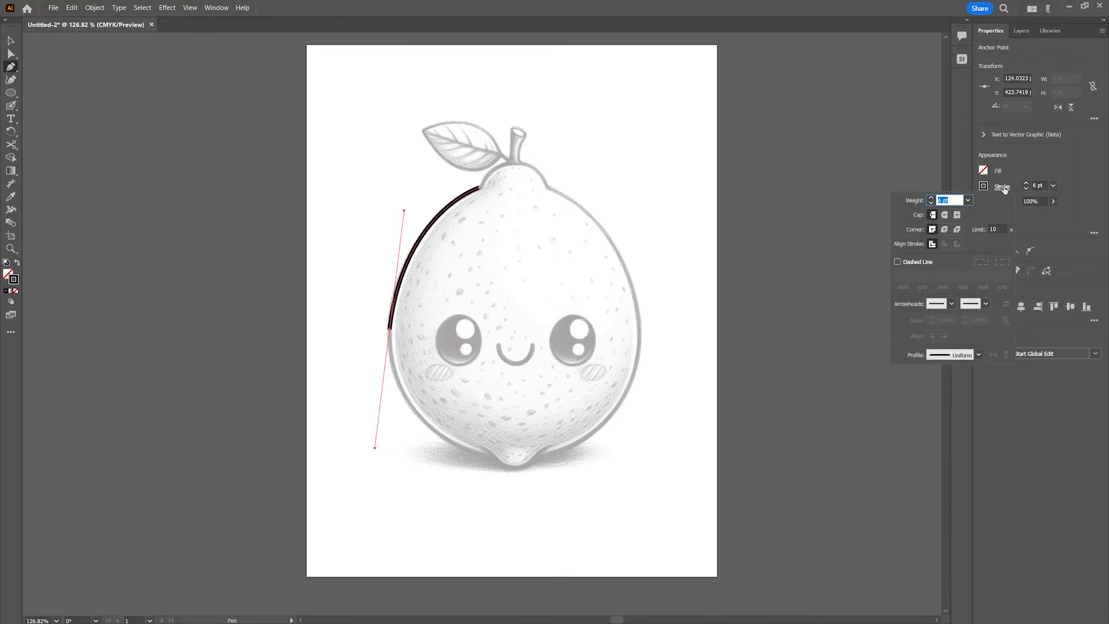
pyautogui.click(945, 215)
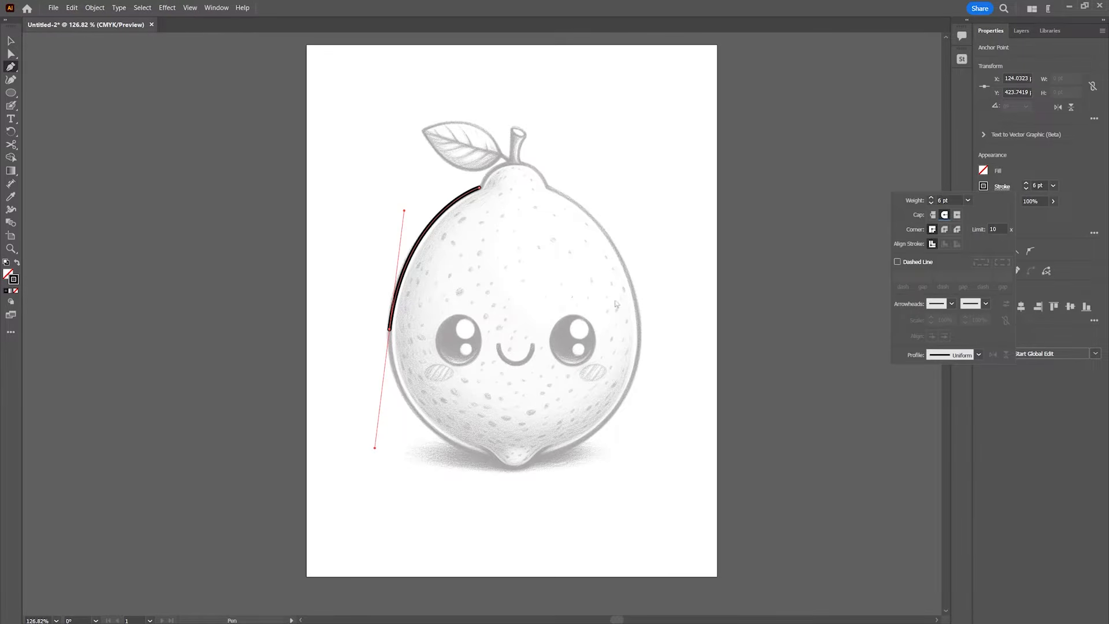
# - Adjust the direction handle at the lemon's leftmost anchor and extend the path along the lower left outline to the bottom tip
pyautogui.press('a')
pyautogui.moveTo(376, 449); pyautogui.dragTo(383, 428)
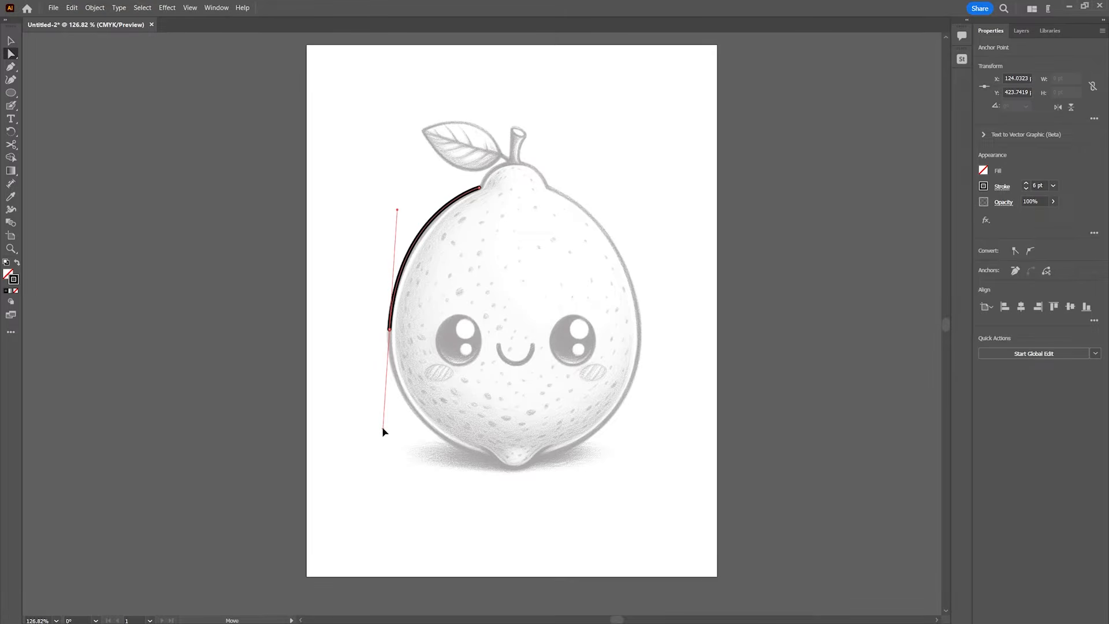
pyautogui.click(11, 66)
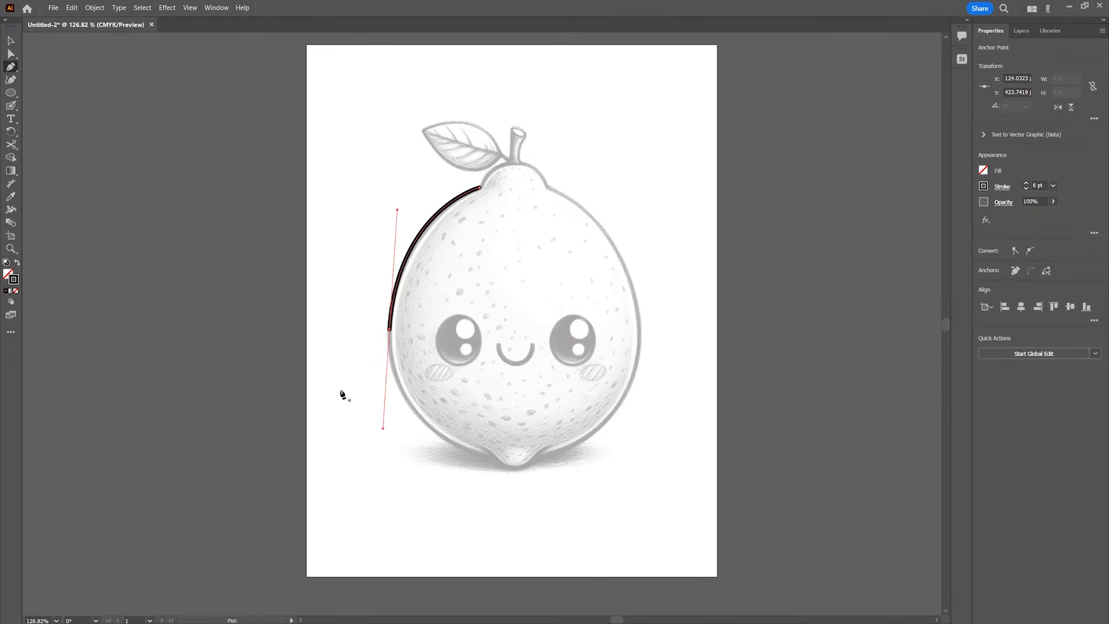
pyautogui.click(389, 329)
pyautogui.moveTo(493, 461); pyautogui.dragTo(578, 476)
pyautogui.hotkey('ctrl', 'z')
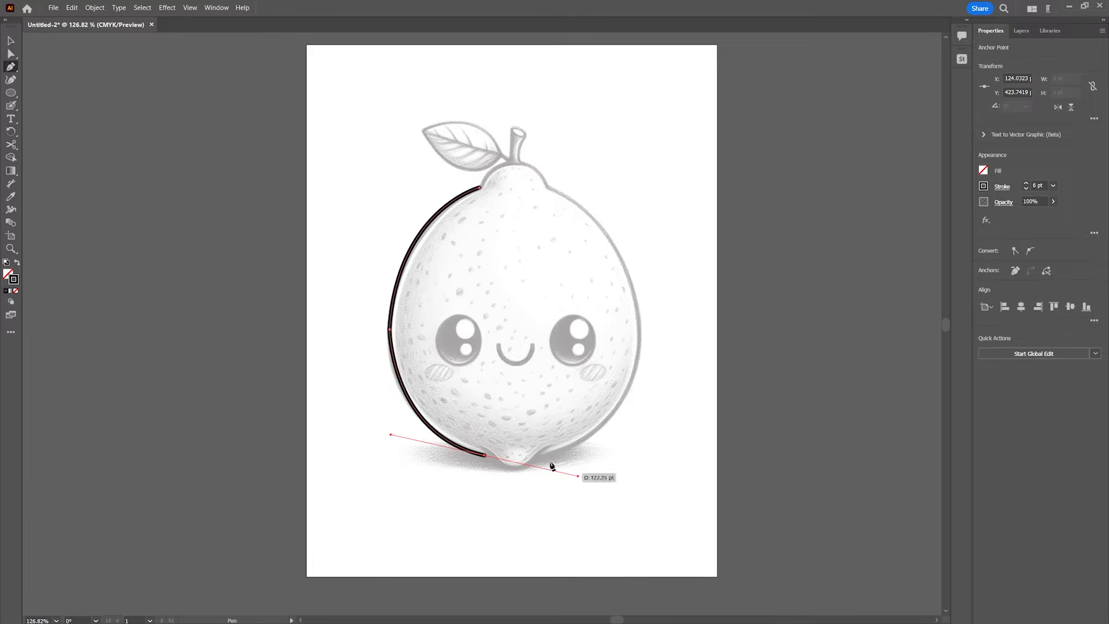
pyautogui.click(485, 456)
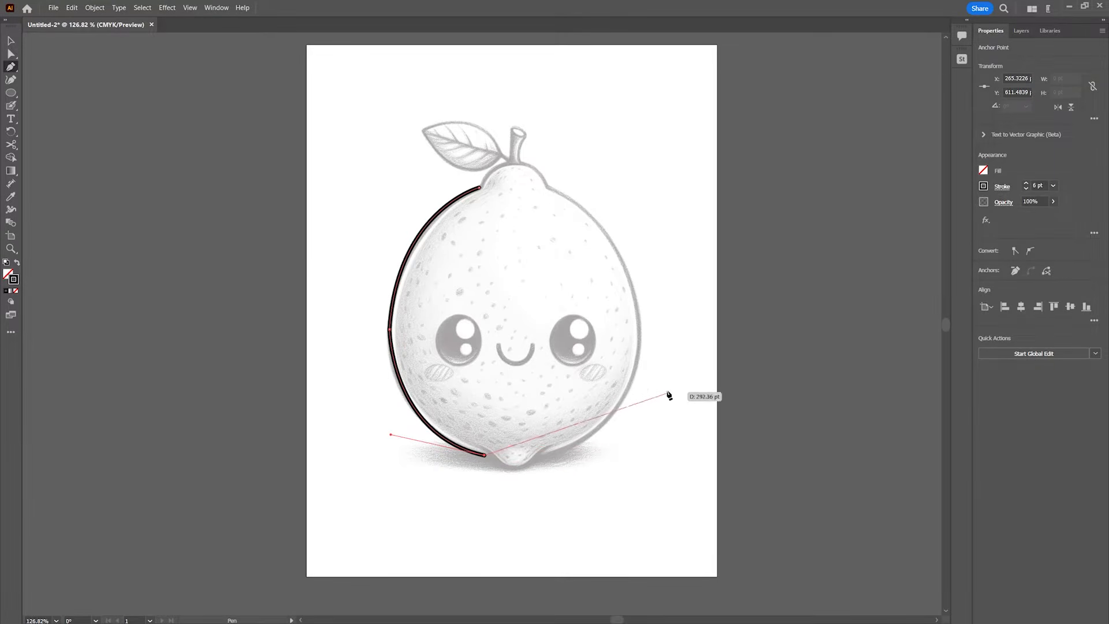
# - Trace the lemon's right side to close the path, and bend the closing segment up over the bump beneath the stem
pyautogui.moveTo(623, 399); pyautogui.dragTo(674, 325)
pyautogui.click(622, 399)
pyautogui.moveTo(618, 255); pyautogui.dragTo(501, 173)
pyautogui.click(619, 256)
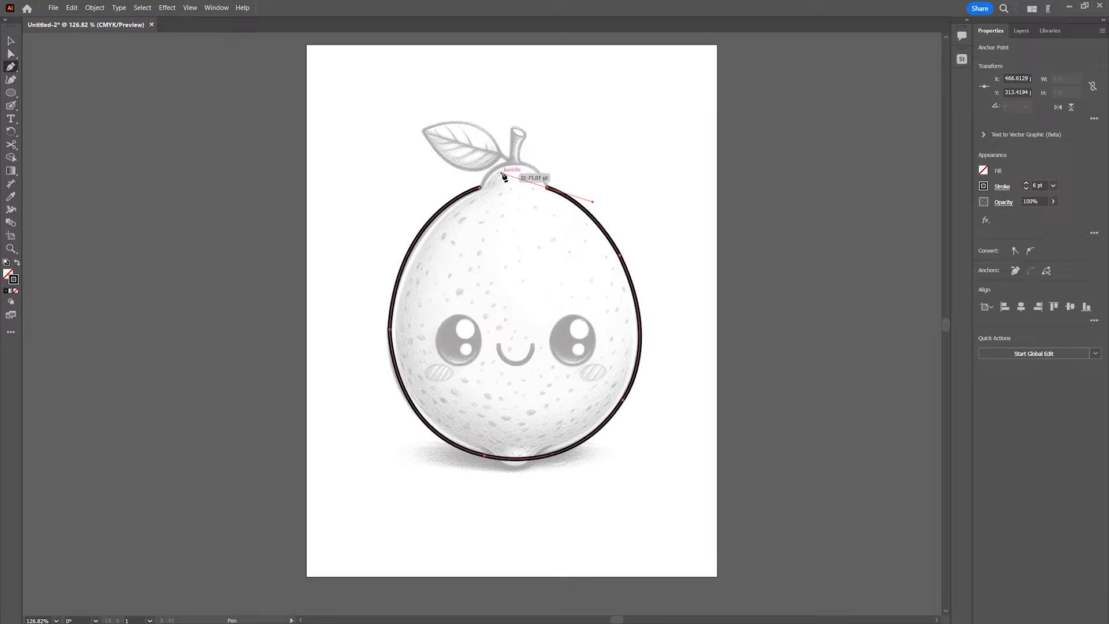
pyautogui.click(546, 188)
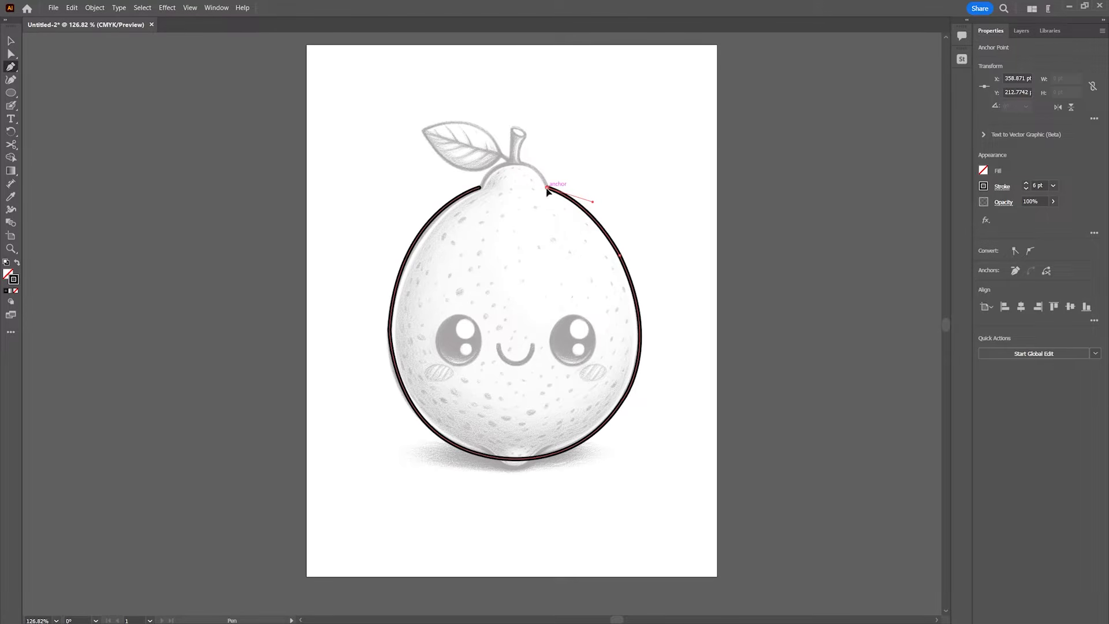
pyautogui.click(479, 188)
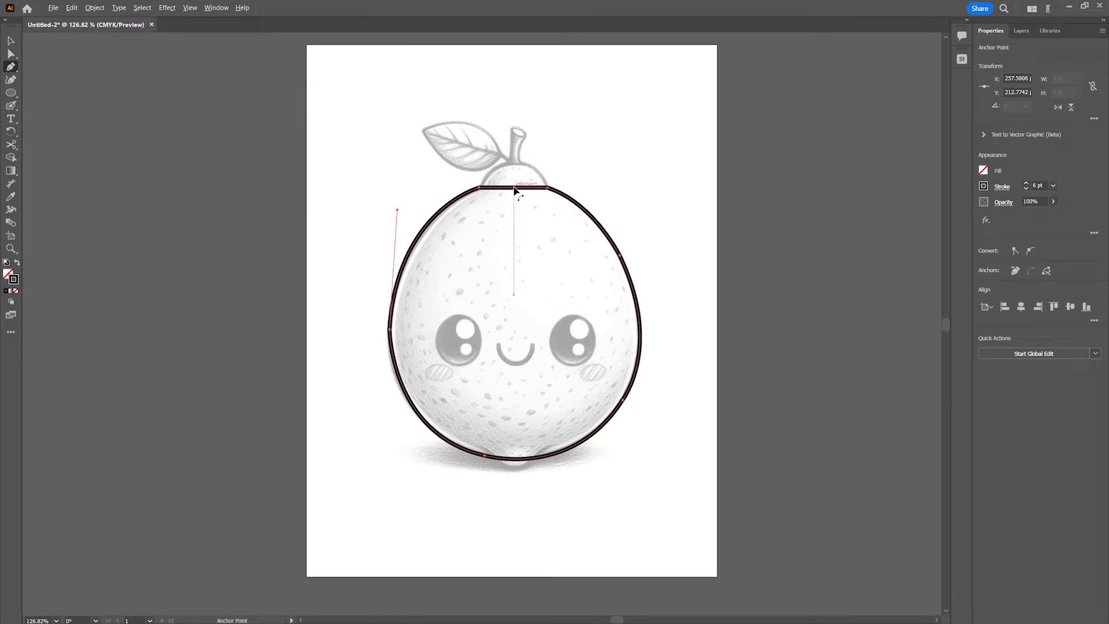
pyautogui.moveTo(514, 188); pyautogui.dragTo(512, 163)
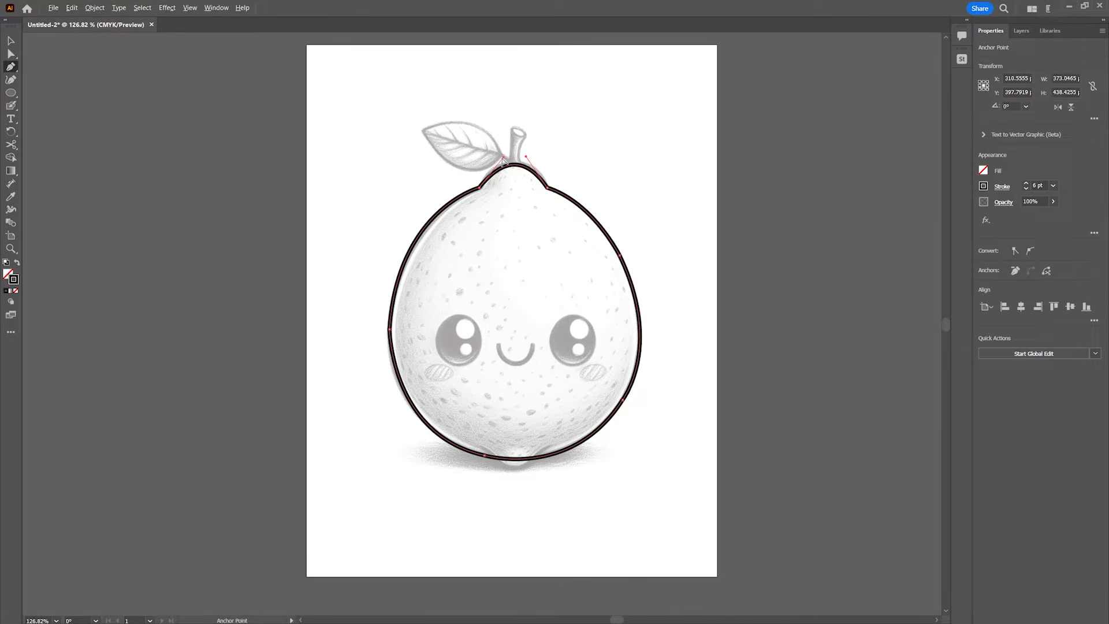
# - Adjust the direction handle of the top bump's curve to make it rounder and slightly taller beneath the stem
pyautogui.moveTo(527, 157); pyautogui.dragTo(534, 155)
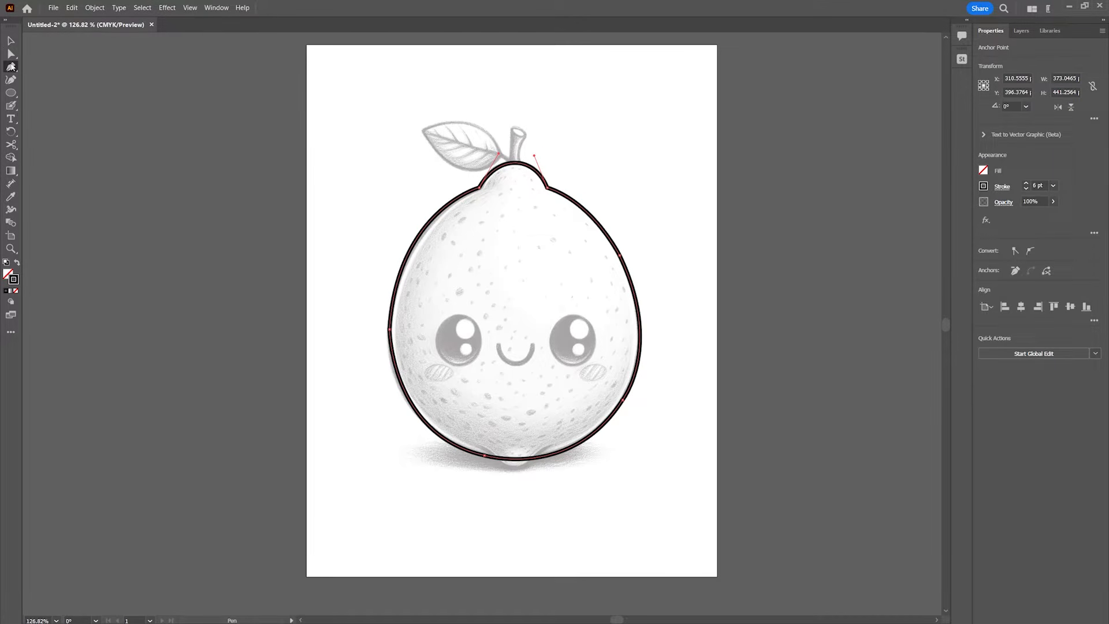
pyautogui.click(475, 445)
pyautogui.moveTo(496, 454); pyautogui.dragTo(522, 469)
pyautogui.hotkey('ctrl', 'z')
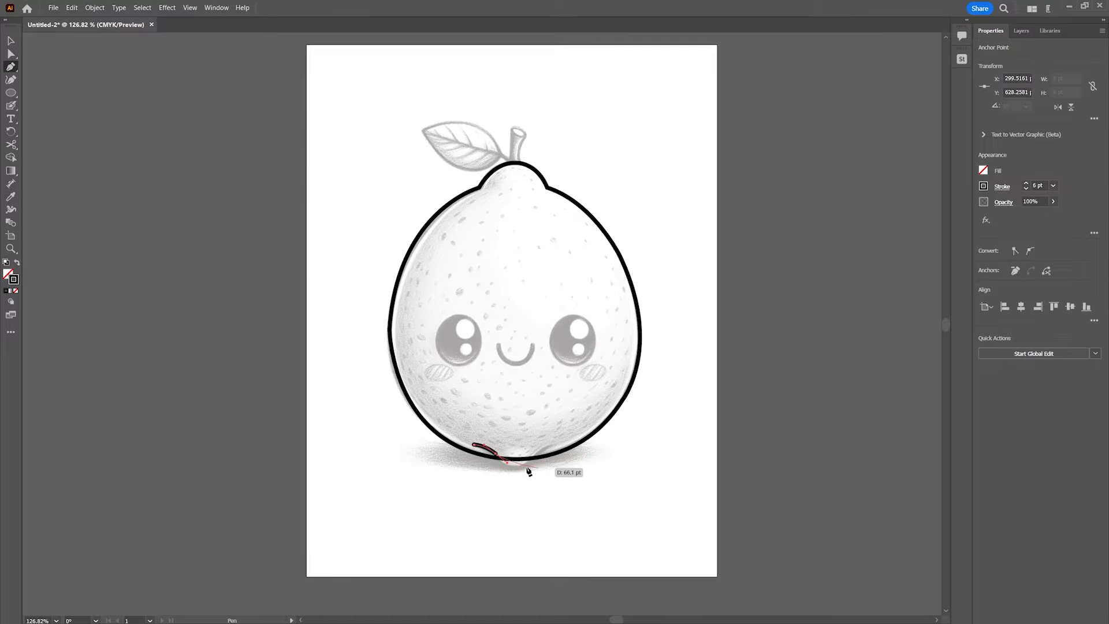
pyautogui.hotkey('ctrl', 'z')
pyautogui.hotkey('ctrl', 'z')
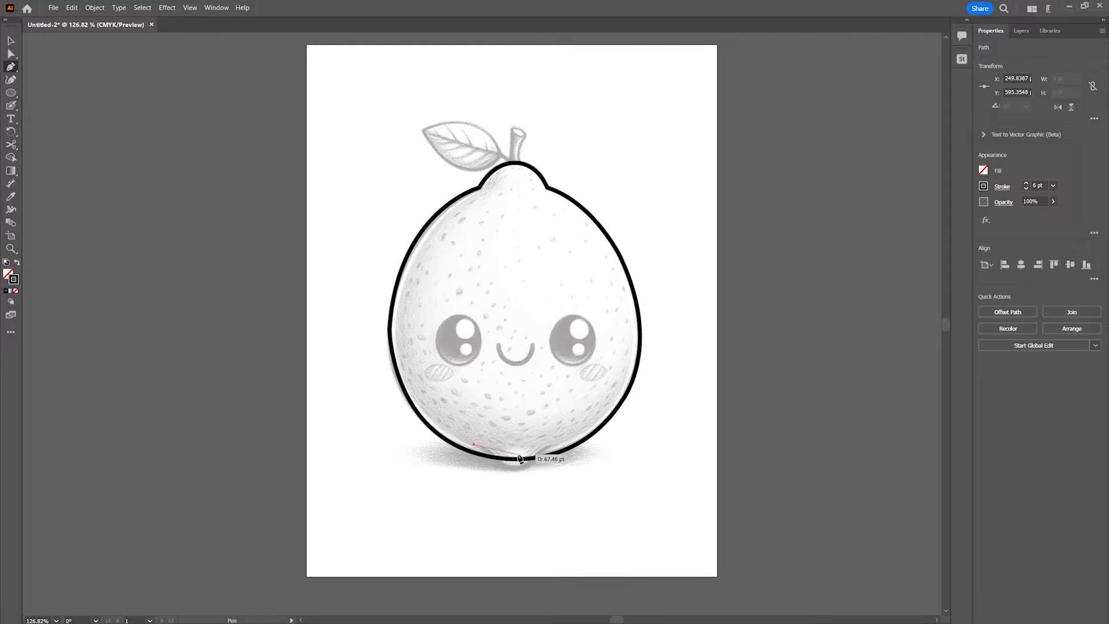
# - With the Pencil tool at its smoothest fidelity, draw a wavy curve about 120 pt wide around the lemon's bottom nub
pyautogui.click(4, 105)
pyautogui.press('n')
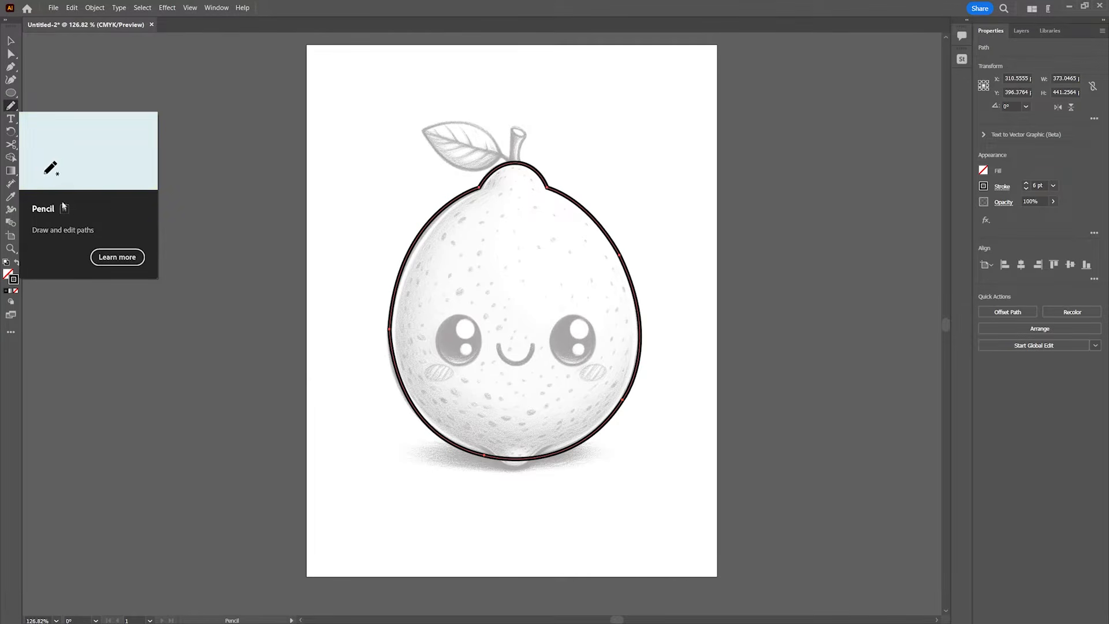
pyautogui.doubleClick(12, 106)
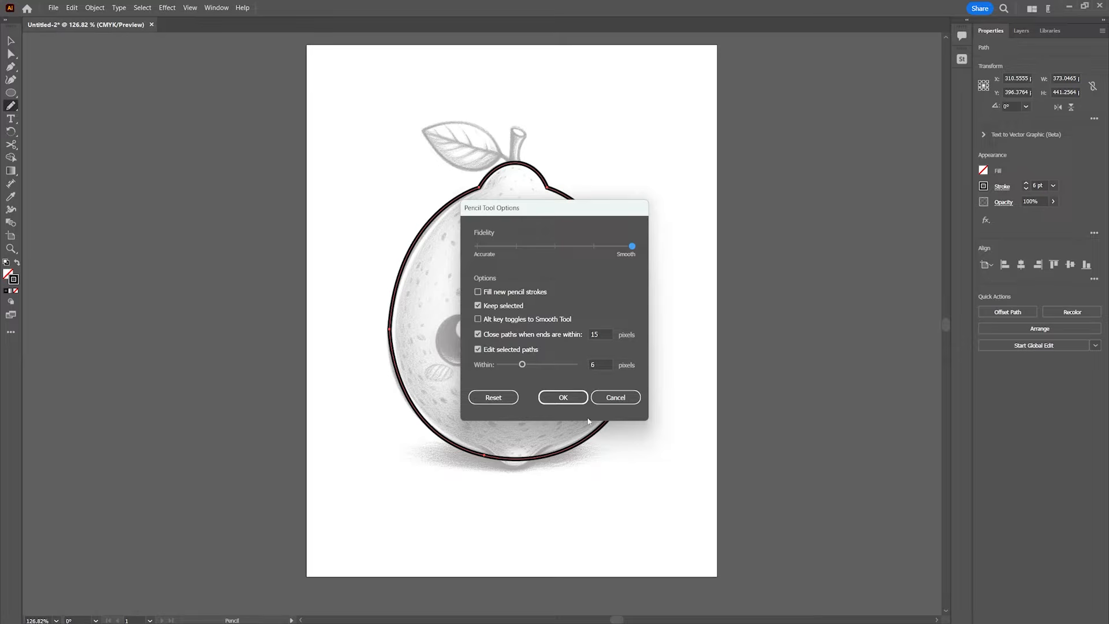
pyautogui.click(569, 398)
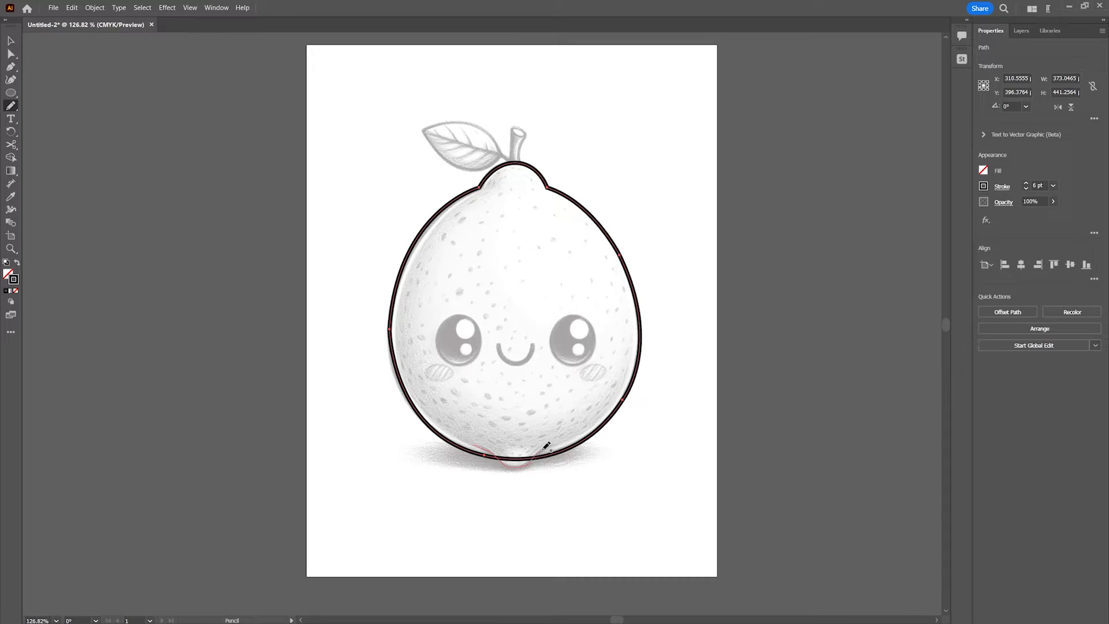
pyautogui.moveTo(558, 442); pyautogui.dragTo(559, 441)
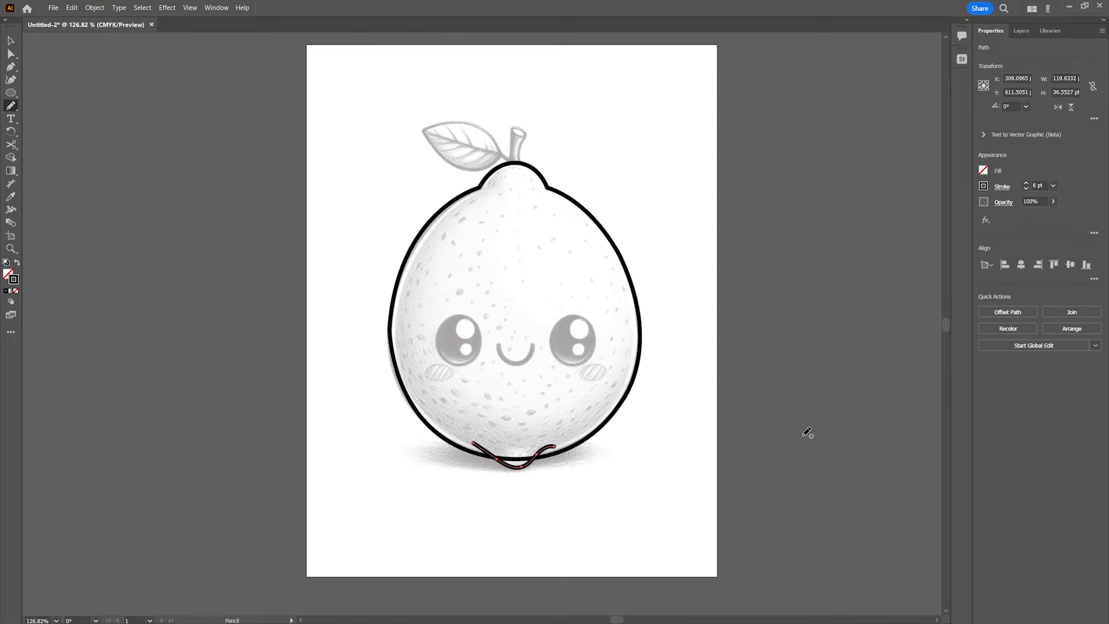
# - Refine the bottom nub's curve by repositioning its right end and middle anchors and reshaping its left portion
pyautogui.press('a')
pyautogui.click(559, 446)
pyautogui.click(554, 447)
pyautogui.moveTo(555, 447); pyautogui.dragTo(550, 443)
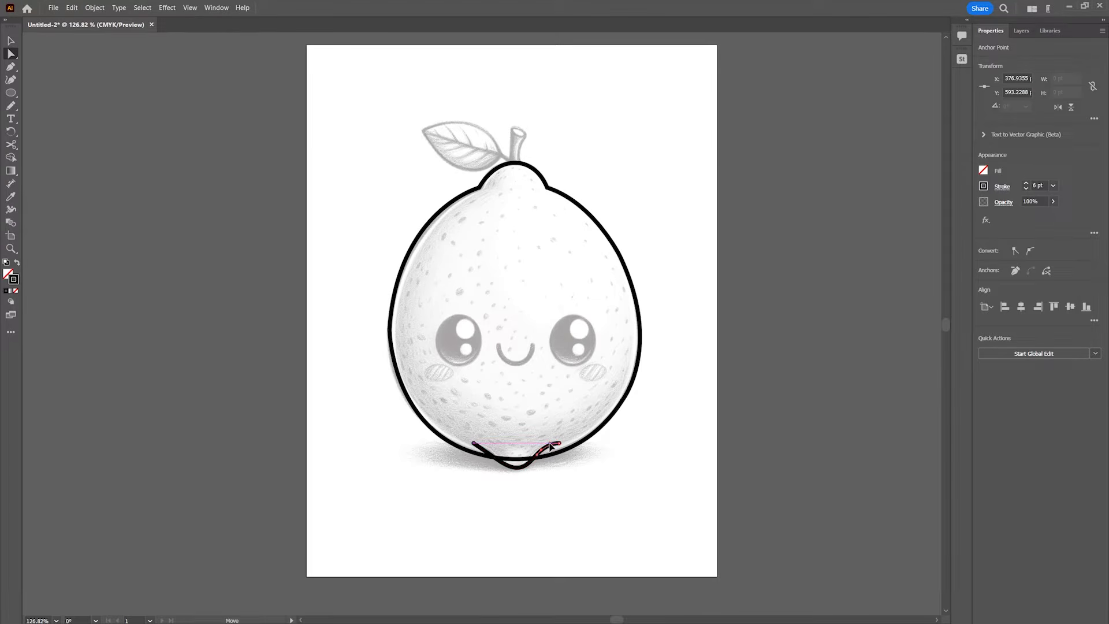
pyautogui.click(521, 466)
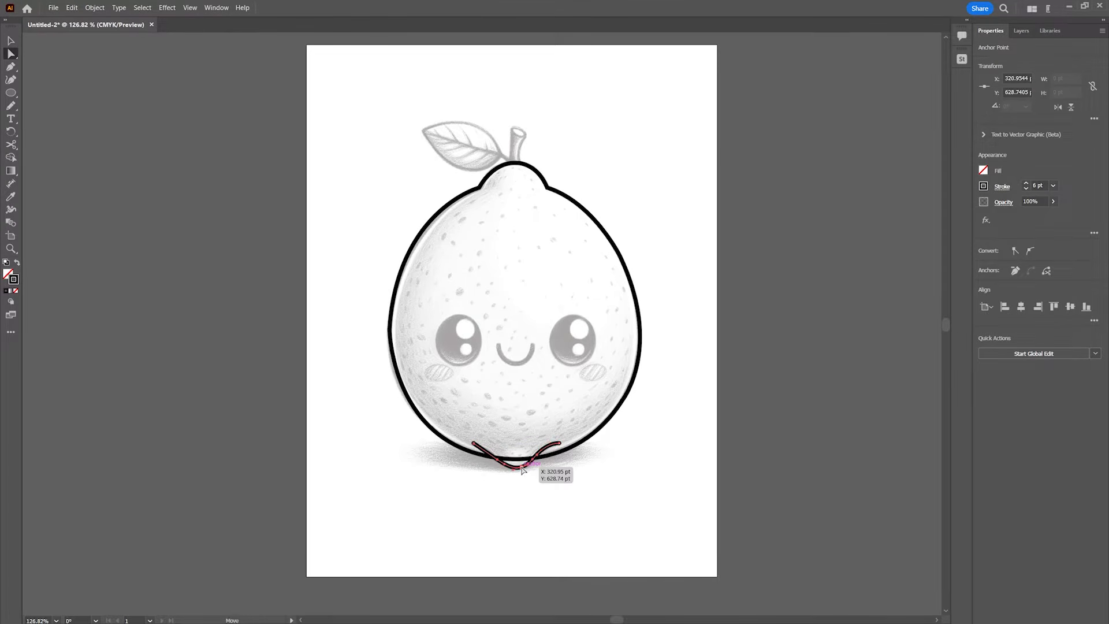
pyautogui.click(633, 492)
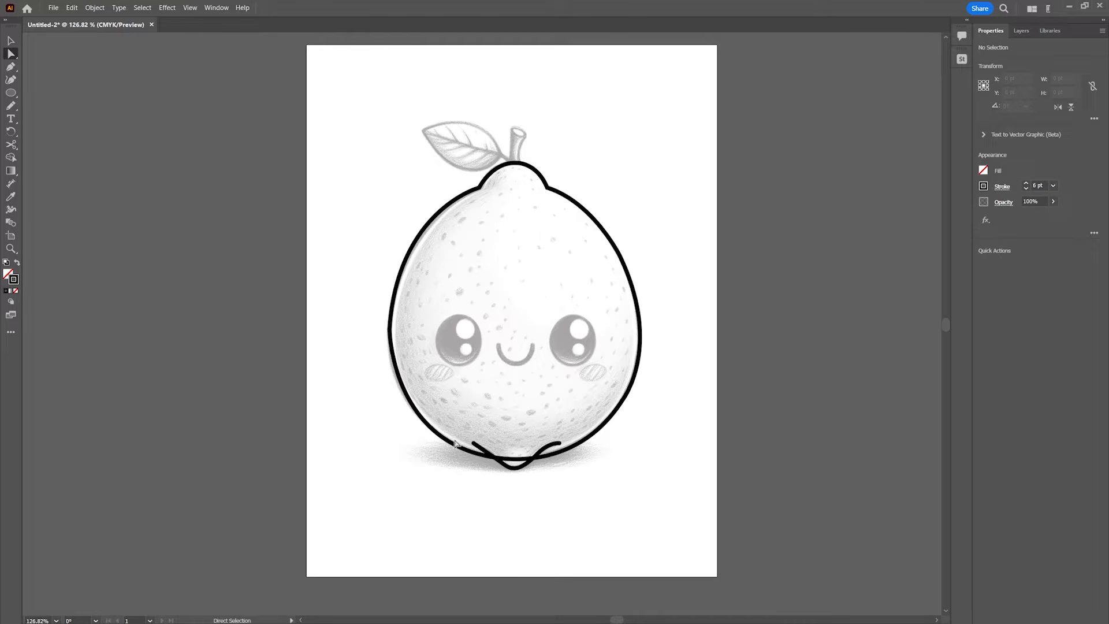
pyautogui.click(473, 443)
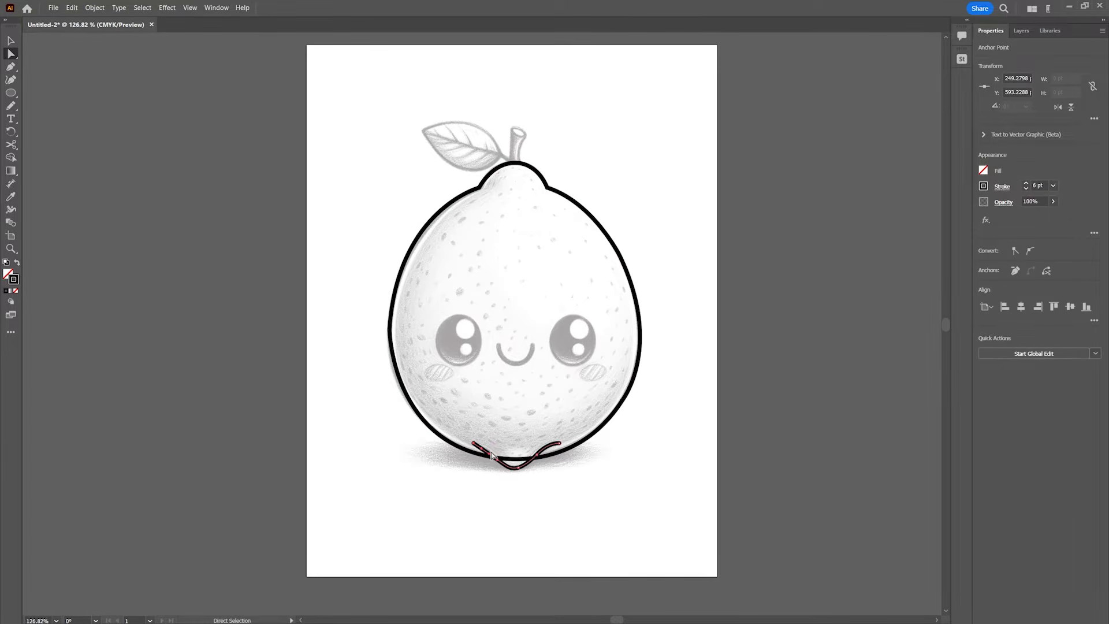
pyautogui.moveTo(483, 453); pyautogui.dragTo(489, 456)
pyautogui.click(691, 495)
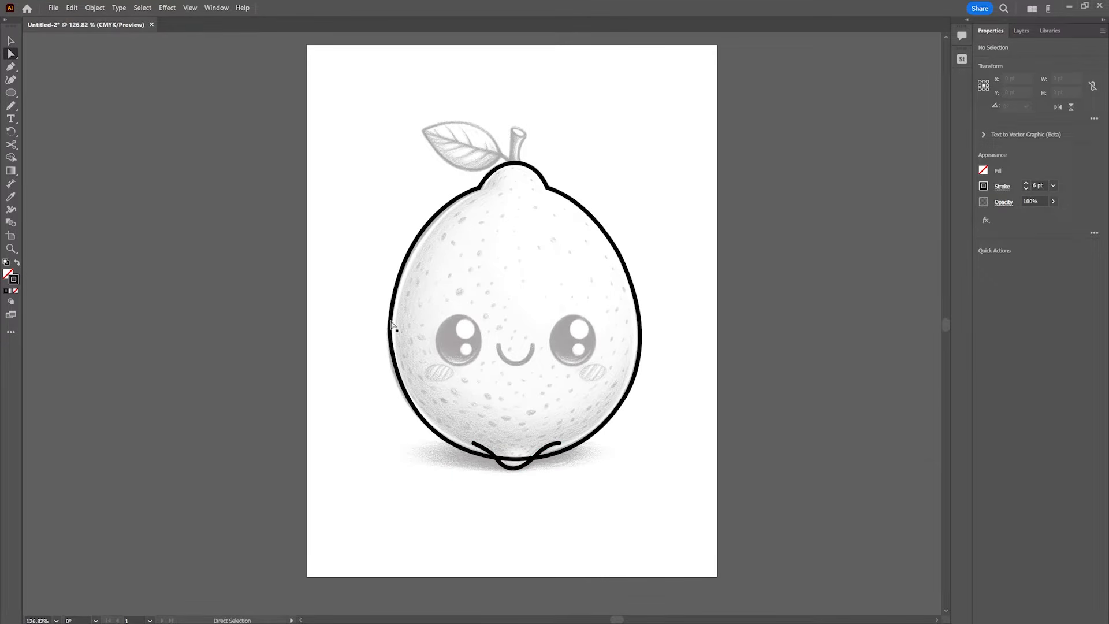
# - Trace the leaf's outline as a closed Pen path about 117 pt wide and 70 pt high, with corners at both tips
pyautogui.press('z')
pyautogui.click(482, 142)
pyautogui.click(544, 285)
pyautogui.click(536, 352)
pyautogui.click(11, 68)
pyautogui.click(258, 232)
pyautogui.moveTo(445, 287); pyautogui.dragTo(491, 415)
pyautogui.click(447, 289)
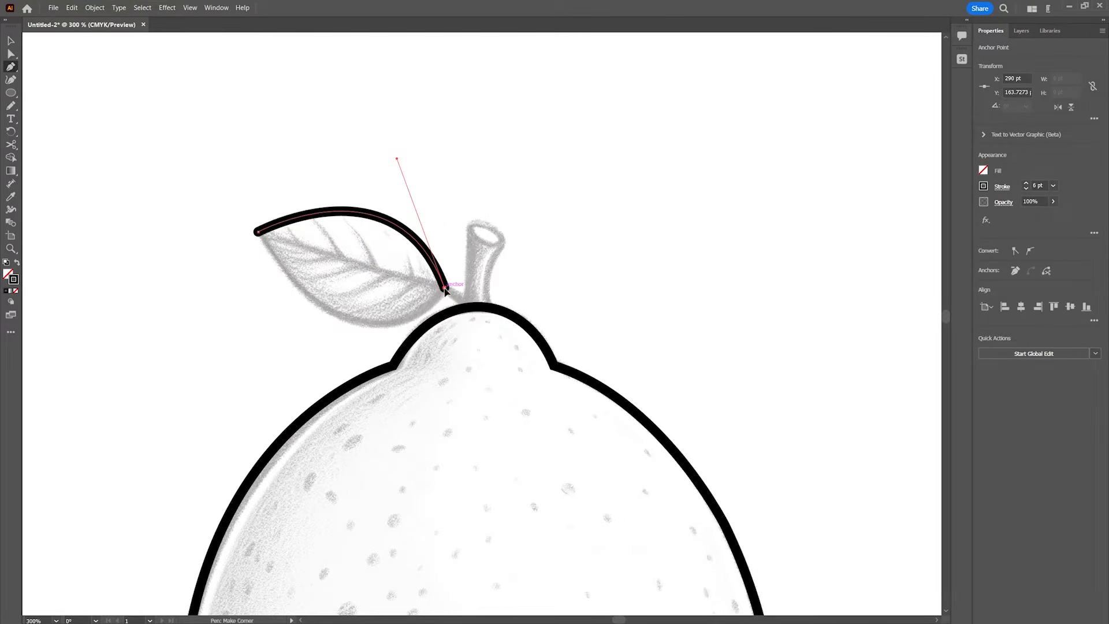
pyautogui.click(258, 232)
pyautogui.moveTo(352, 263); pyautogui.dragTo(294, 312)
pyautogui.press('p')
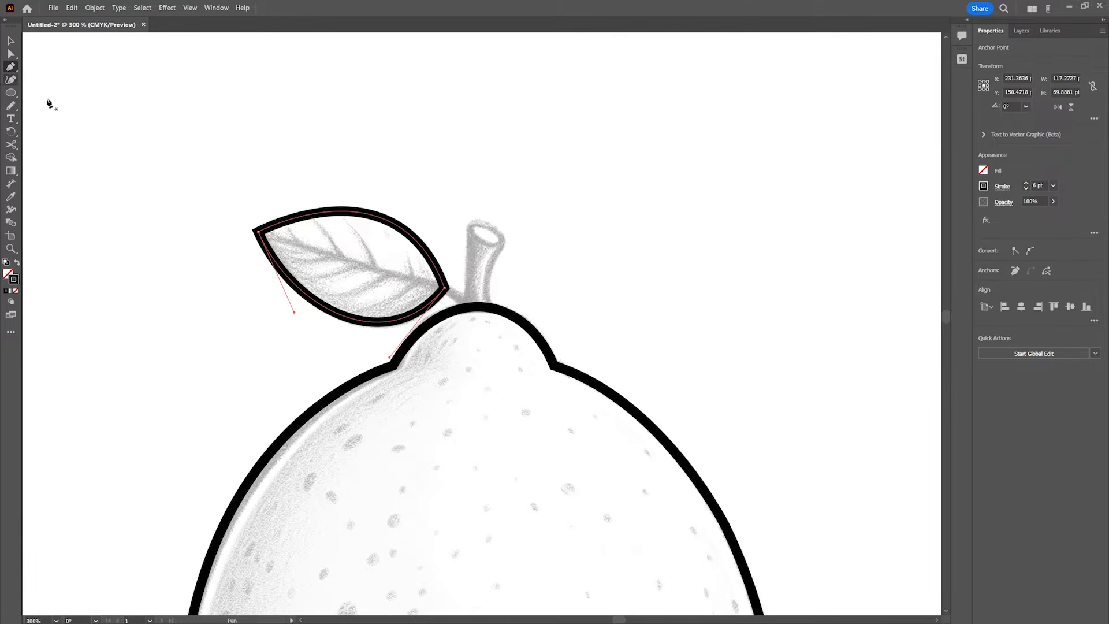
# - Draw an ellipse about 24 by 13 pt over the stem's cut top and set its stroke to 2 pt
pyautogui.click(10, 94)
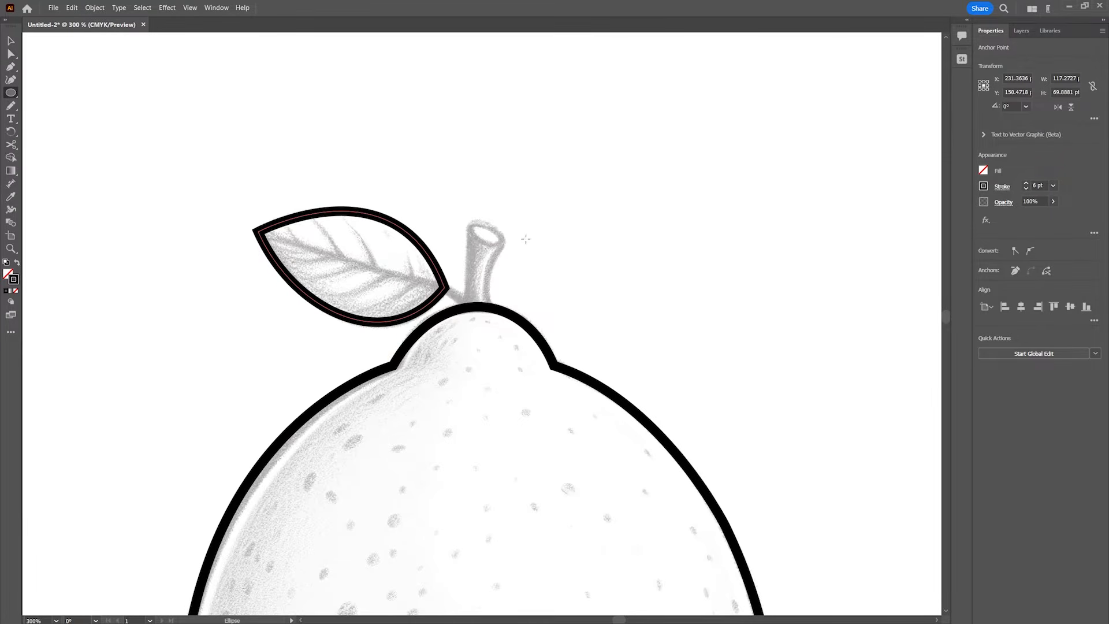
pyautogui.moveTo(469, 219); pyautogui.dragTo(511, 242)
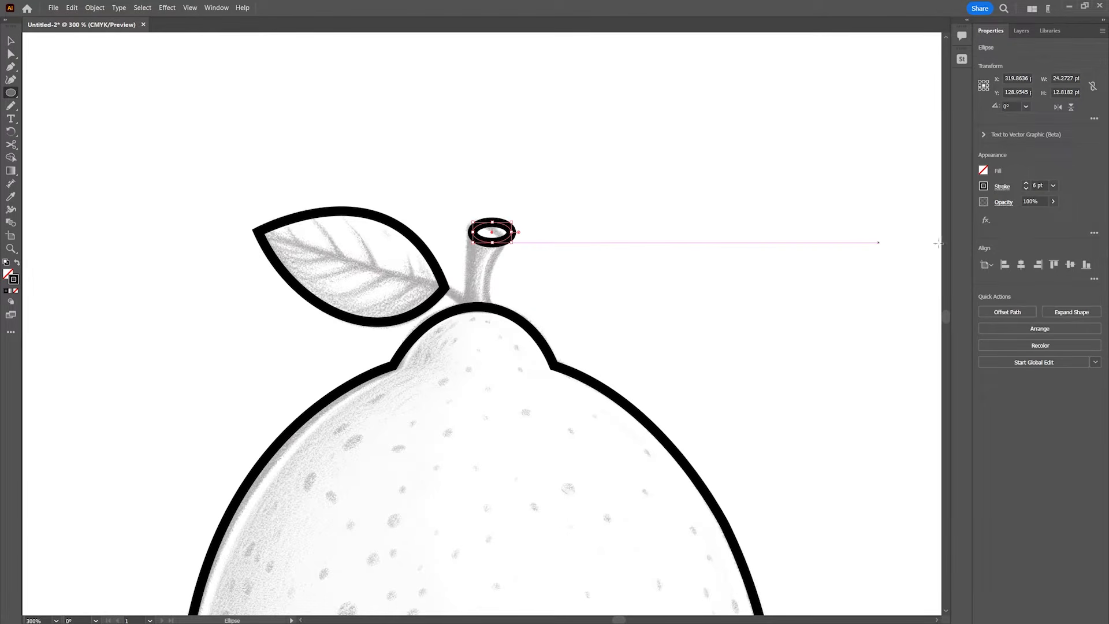
pyautogui.click(1026, 189)
pyautogui.click(1026, 189)
pyautogui.click(1025, 189)
pyautogui.click(1025, 189)
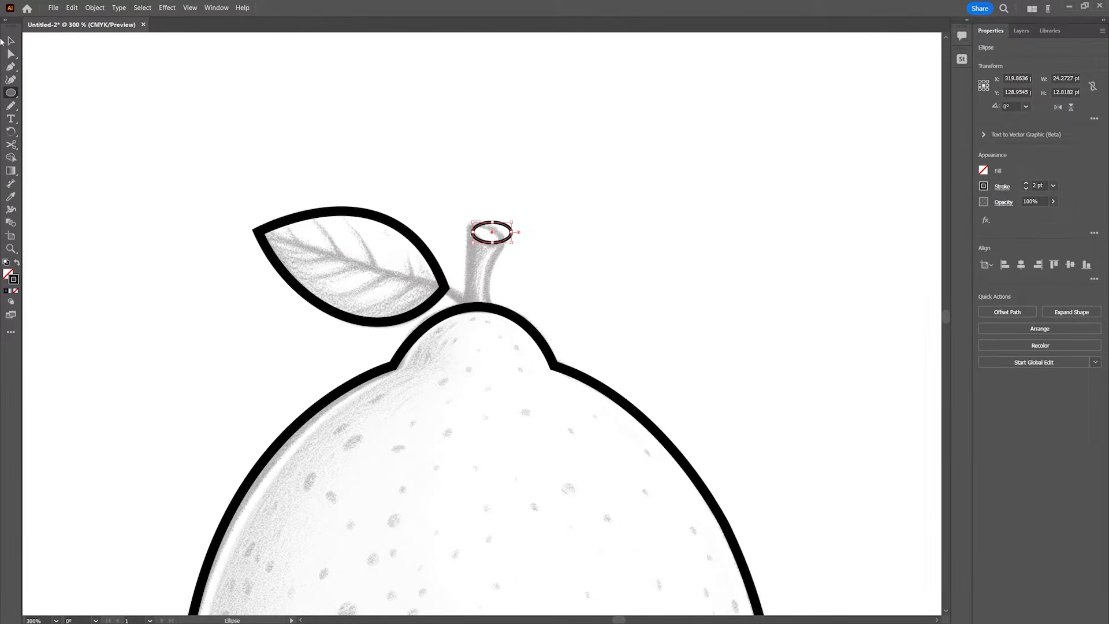
# - Flatten the stem's ellipse to about 9.5 pt high and rotate it to 330° to match the sketched cut top
pyautogui.moveTo(494, 243); pyautogui.dragTo(493, 238)
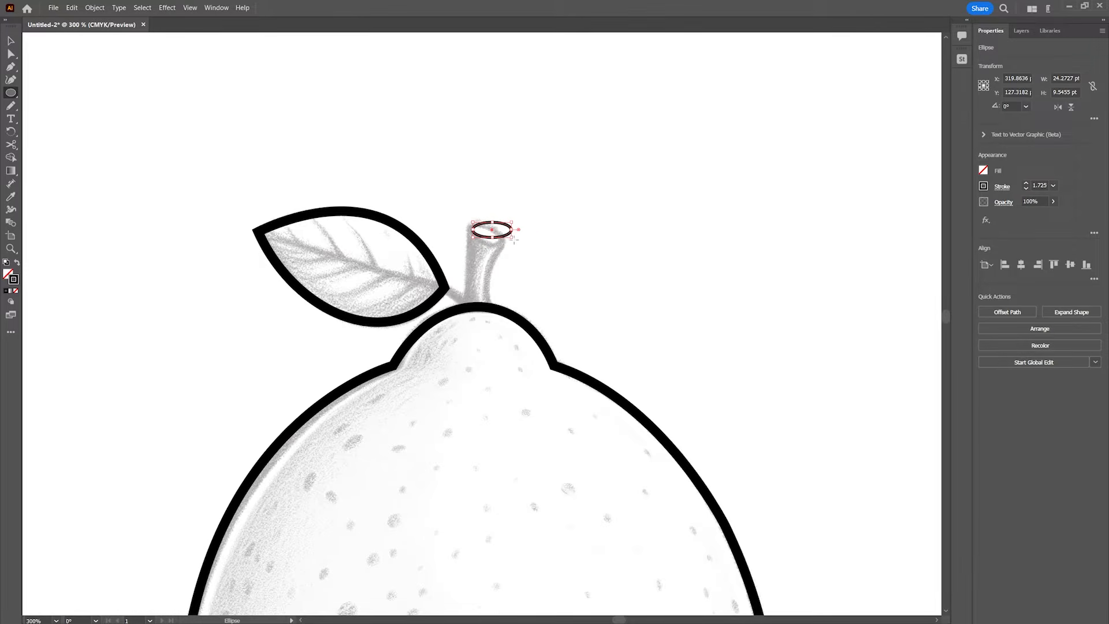
pyautogui.press('v')
pyautogui.moveTo(512, 238); pyautogui.dragTo(499, 248)
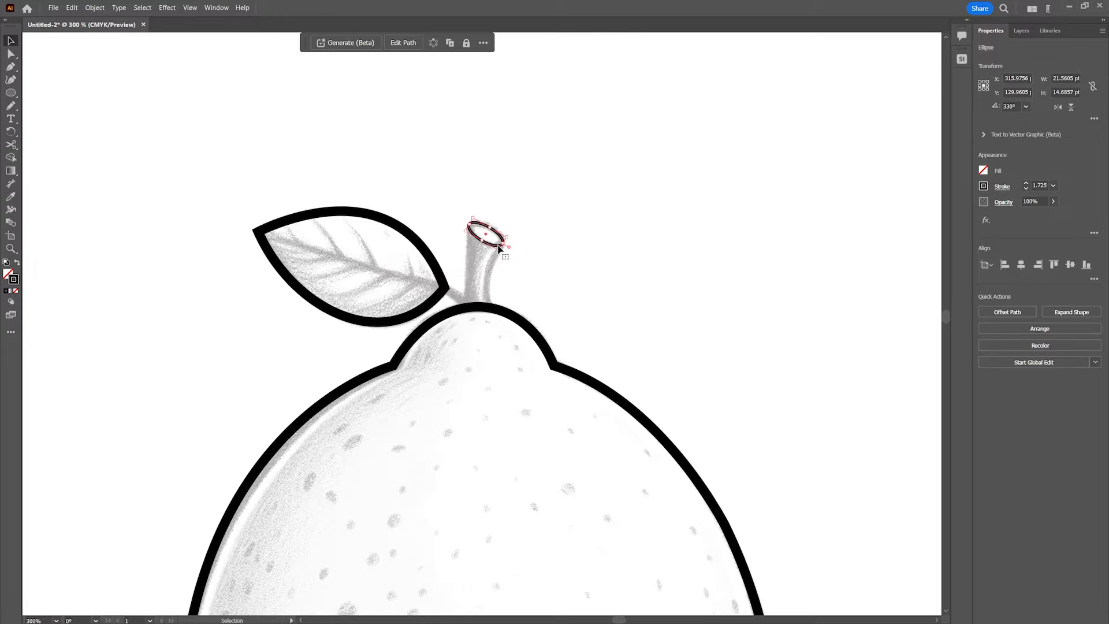
# - Trace the stem's left edge with the Pencil tool from the ellipse down to the lemon's outline
pyautogui.click(11, 106)
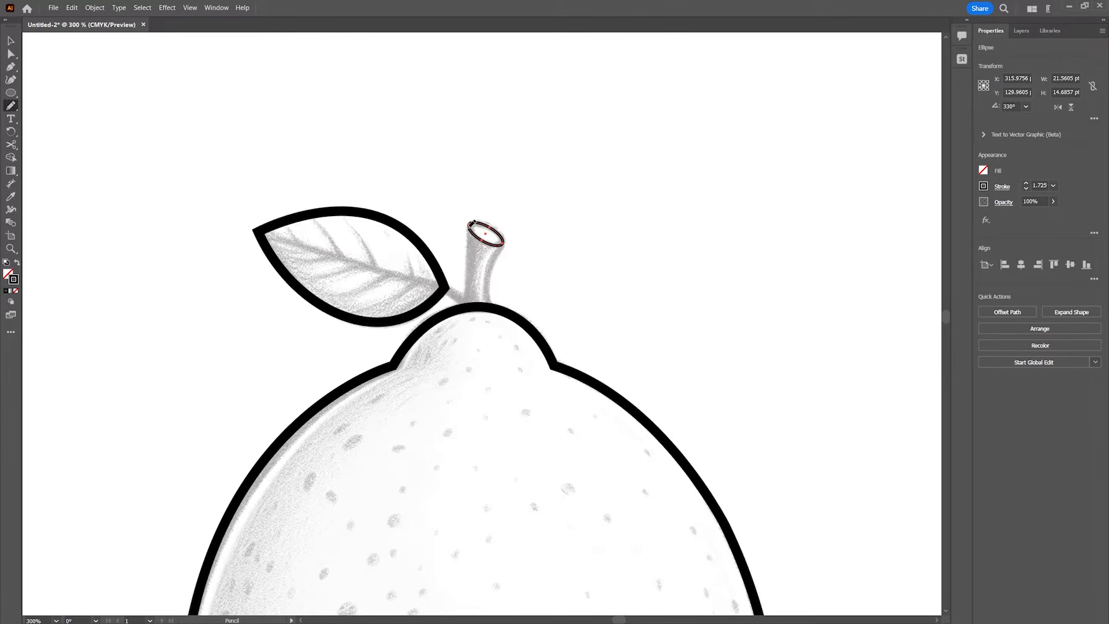
pyautogui.moveTo(470, 292); pyautogui.dragTo(473, 307)
pyautogui.hotkey('ctrl', 'z')
pyautogui.moveTo(471, 243); pyautogui.dragTo(467, 314)
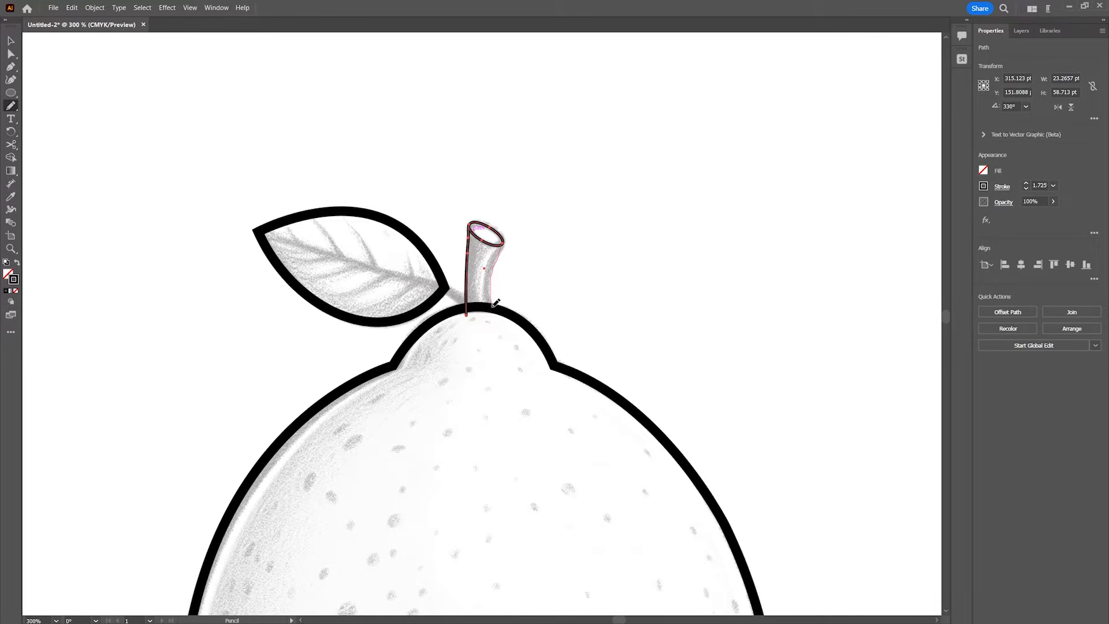
pyautogui.moveTo(466, 317); pyautogui.dragTo(464, 317)
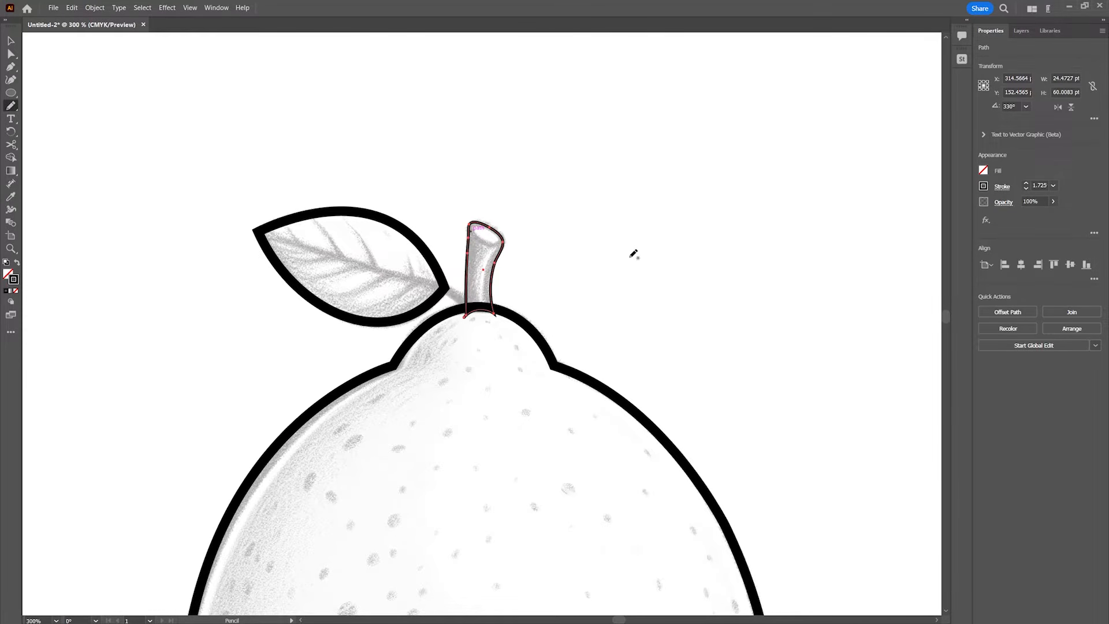
pyautogui.moveTo(473, 219)
pyautogui.mouseDown()
pyautogui.moveTo(497, 208)
pyautogui.moveTo(505, 241)
pyautogui.mouseUp()
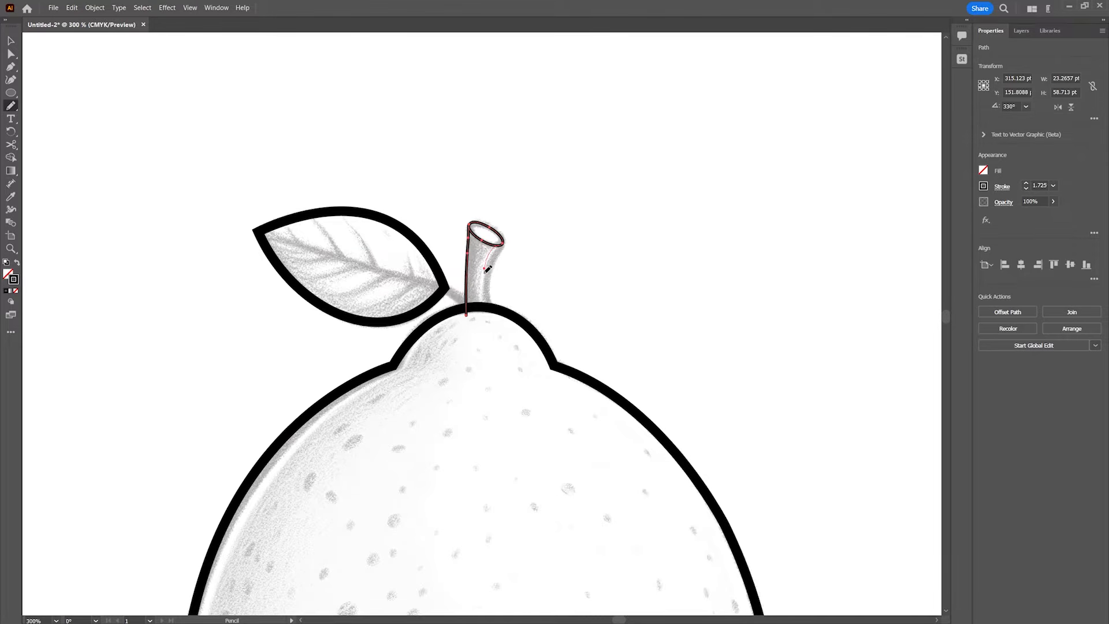
pyautogui.moveTo(470, 306); pyautogui.dragTo(467, 308)
pyautogui.hotkey('ctrl', 'z')
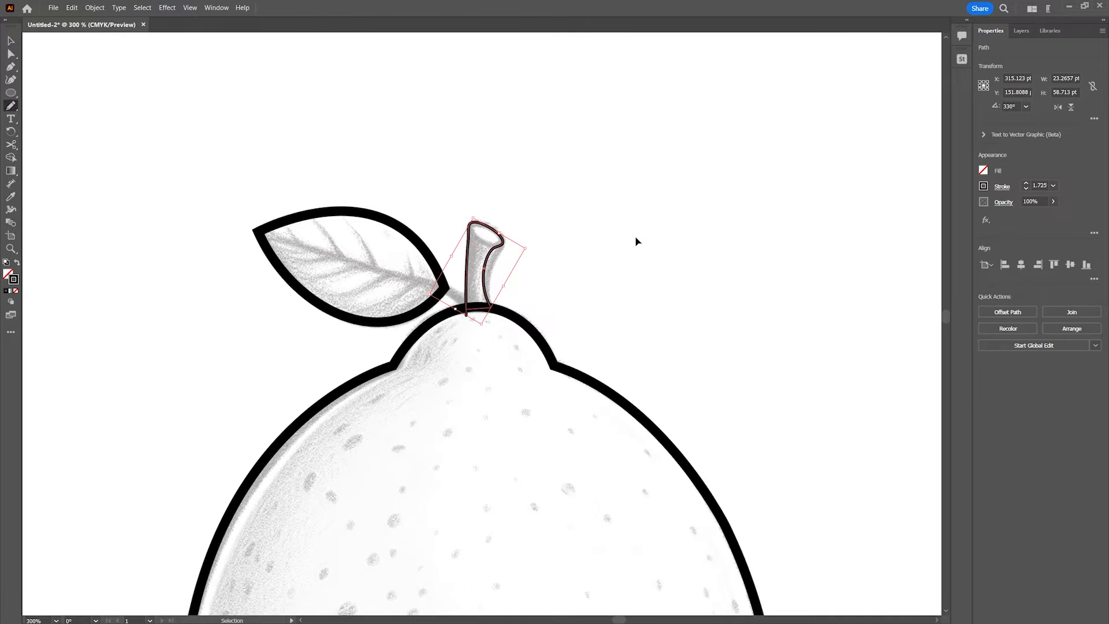
# - Move the lower end anchor of the stem's left edge up onto the lemon's outline
pyautogui.press('a')
pyautogui.click(467, 317)
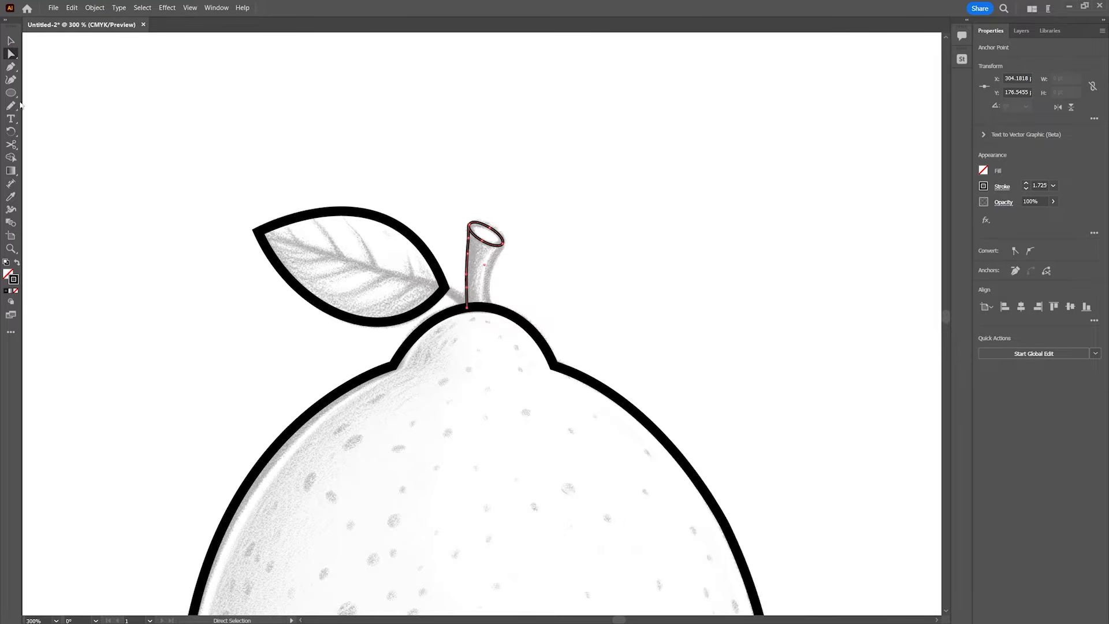
pyautogui.click(11, 68)
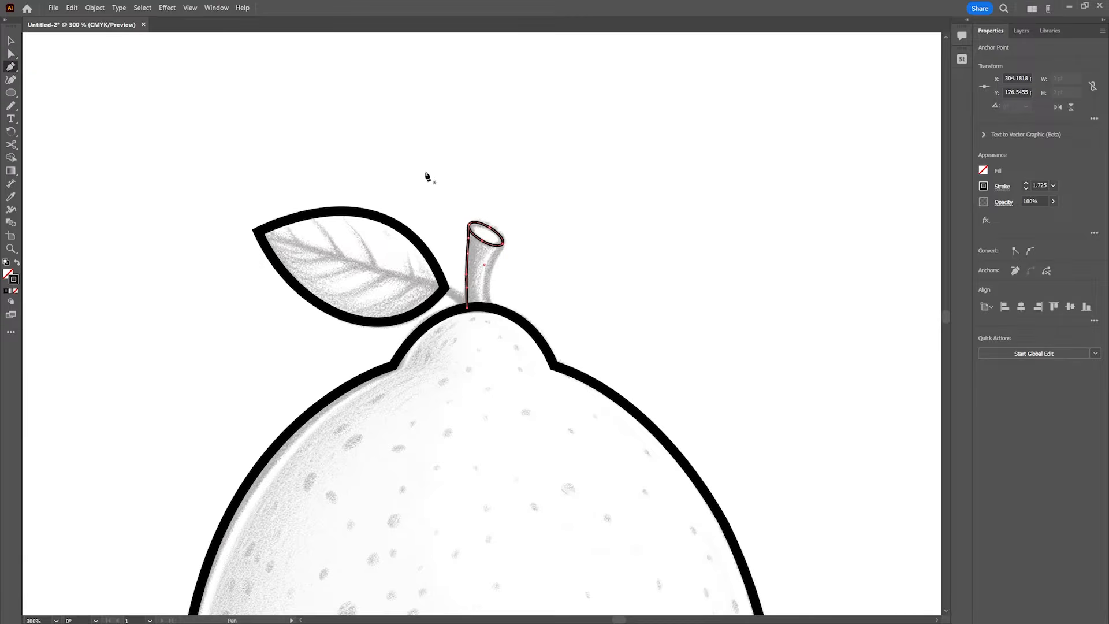
pyautogui.click(503, 244)
pyautogui.hotkey('ctrl', 'z')
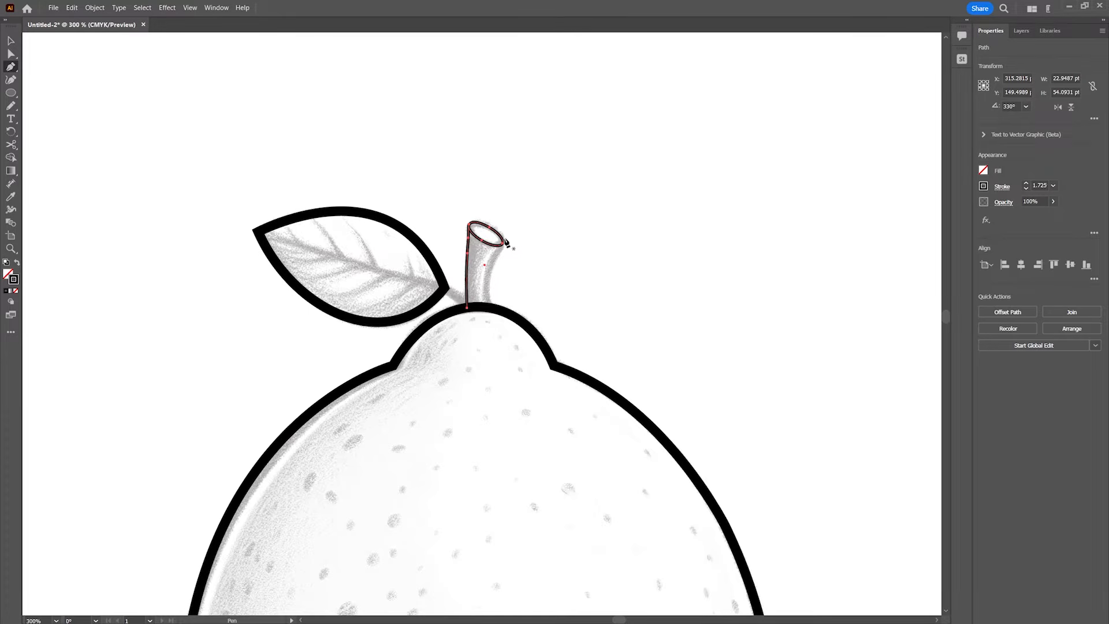
# - Draw a separate Pen path curving down the stem's right edge from the ellipse, then straight across the stem's base to its left edge
pyautogui.press('v')
pyautogui.click(515, 235)
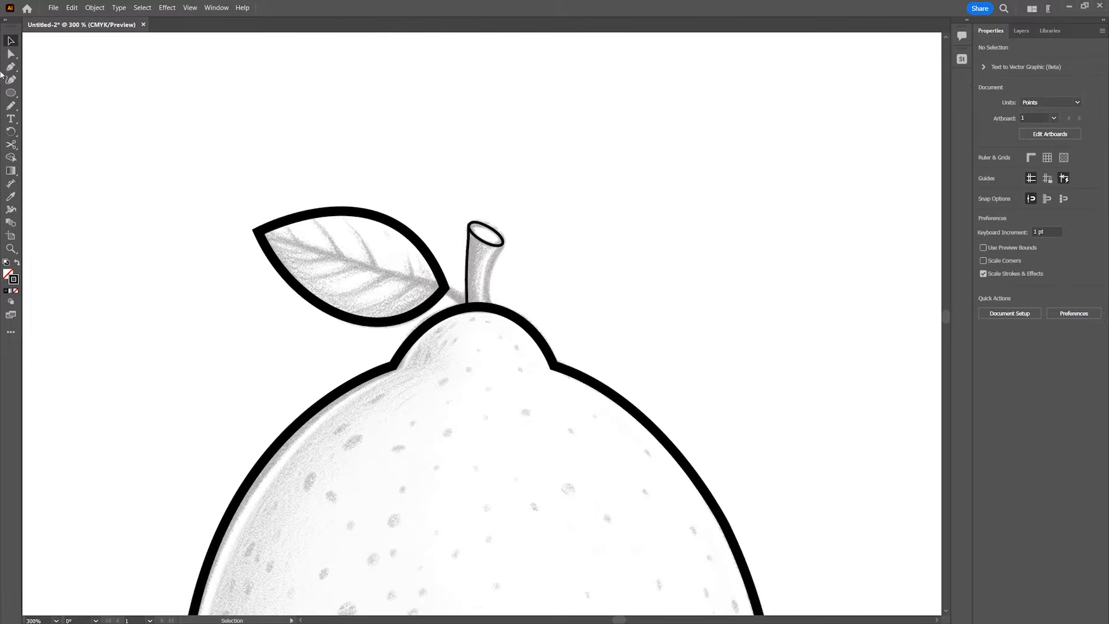
pyautogui.click(11, 67)
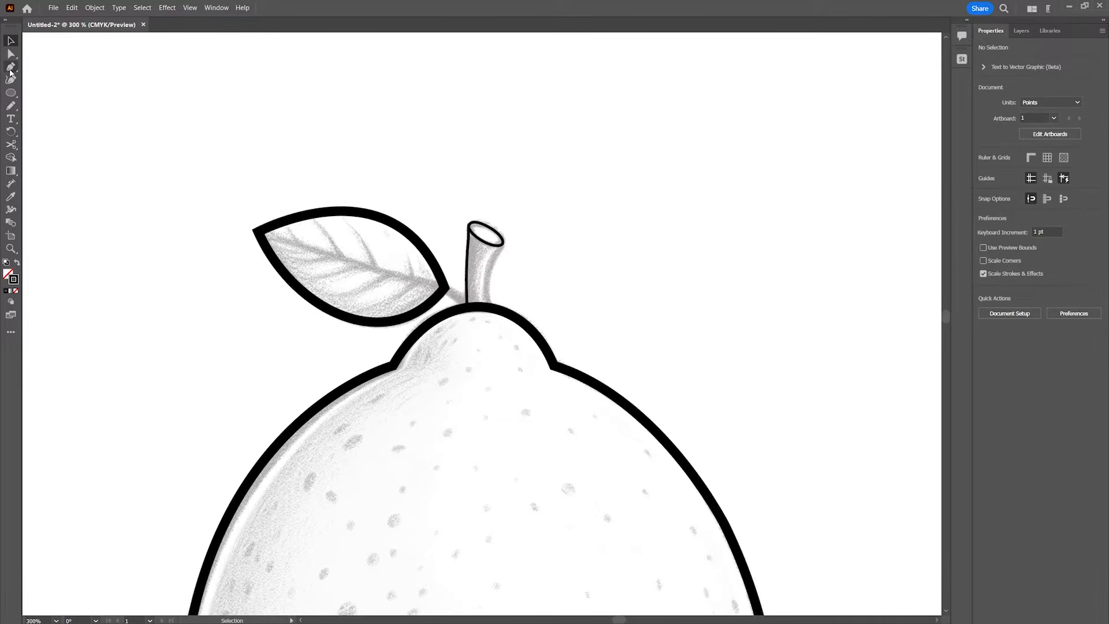
pyautogui.click(503, 243)
pyautogui.moveTo(489, 306); pyautogui.dragTo(496, 341)
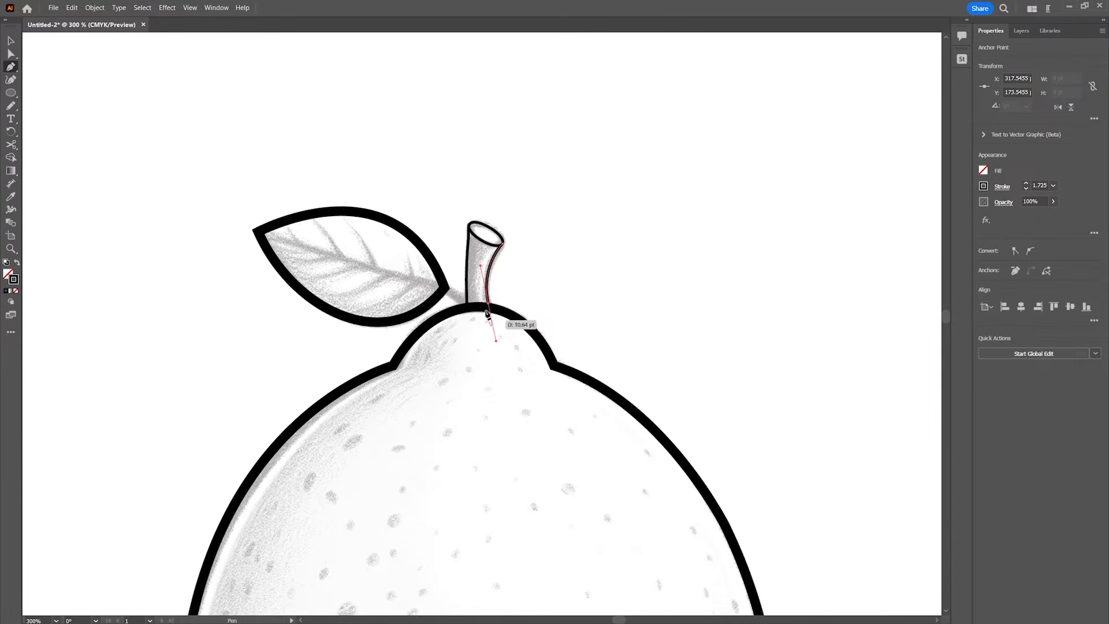
pyautogui.click(488, 308)
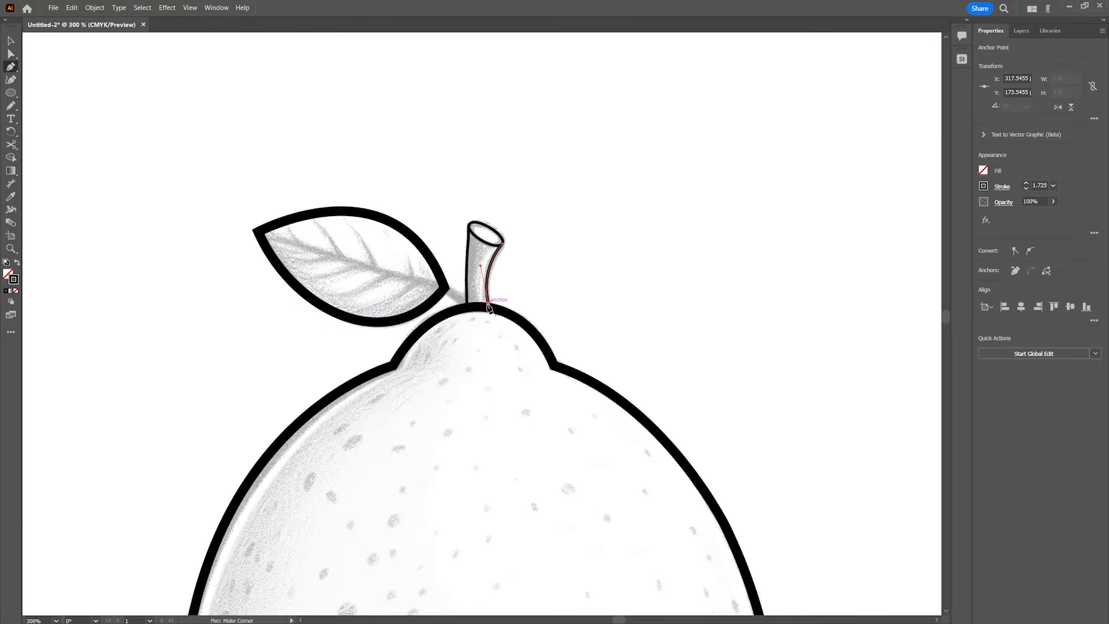
pyautogui.click(467, 302)
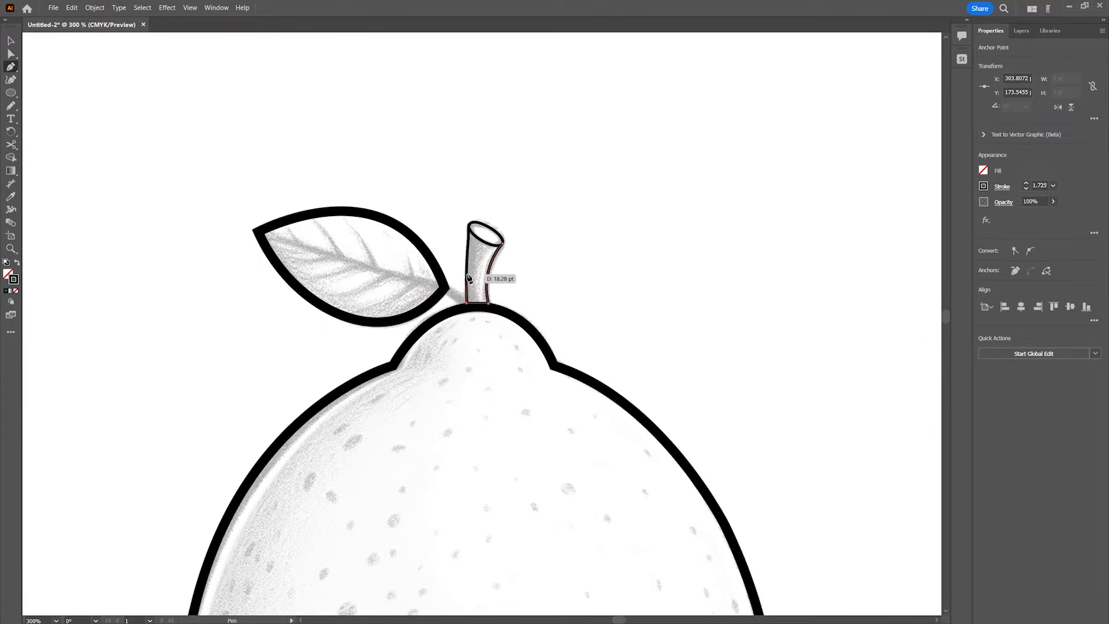
pyautogui.press('v')
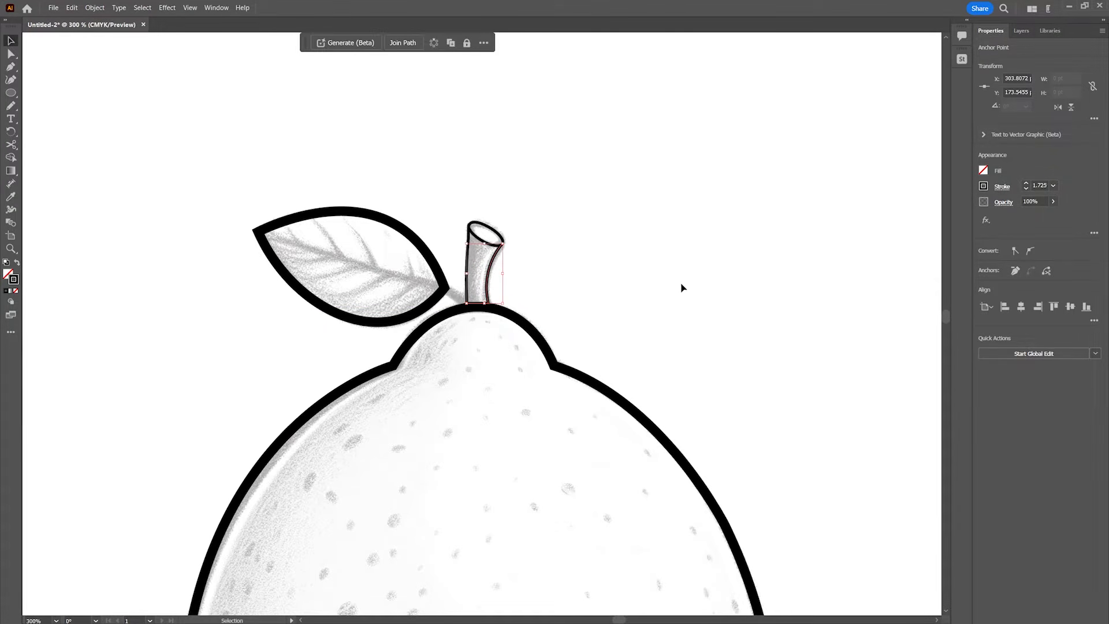
pyautogui.click(681, 287)
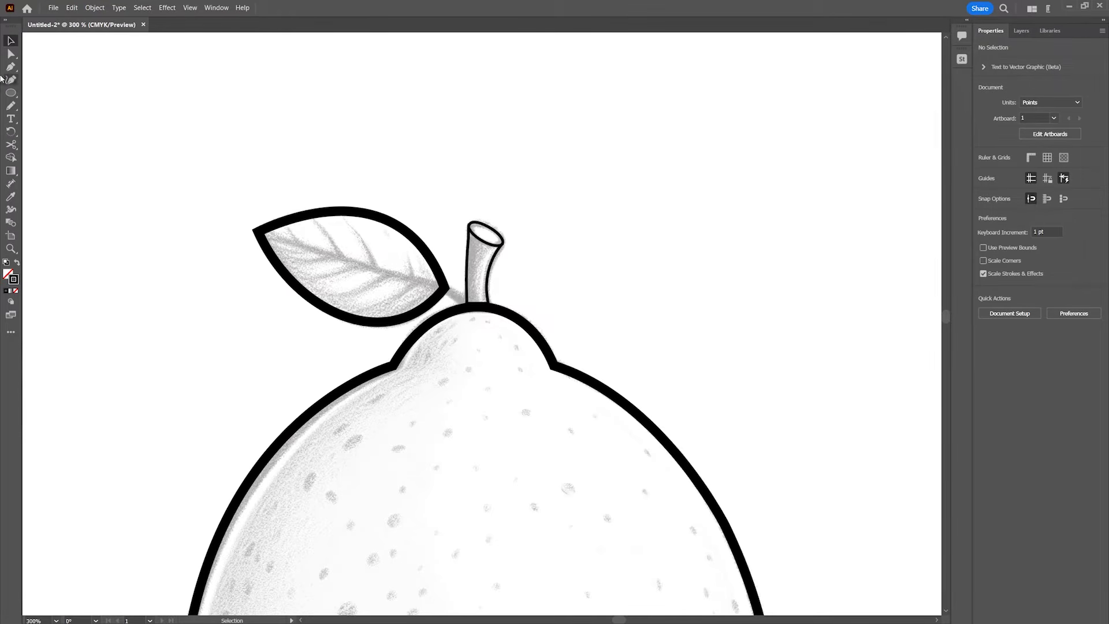
# - Draw a straight stalk with the Pen tool from the leaf's tip to the lemon's top and give it a 6 pt stroke with round caps
pyautogui.click(11, 67)
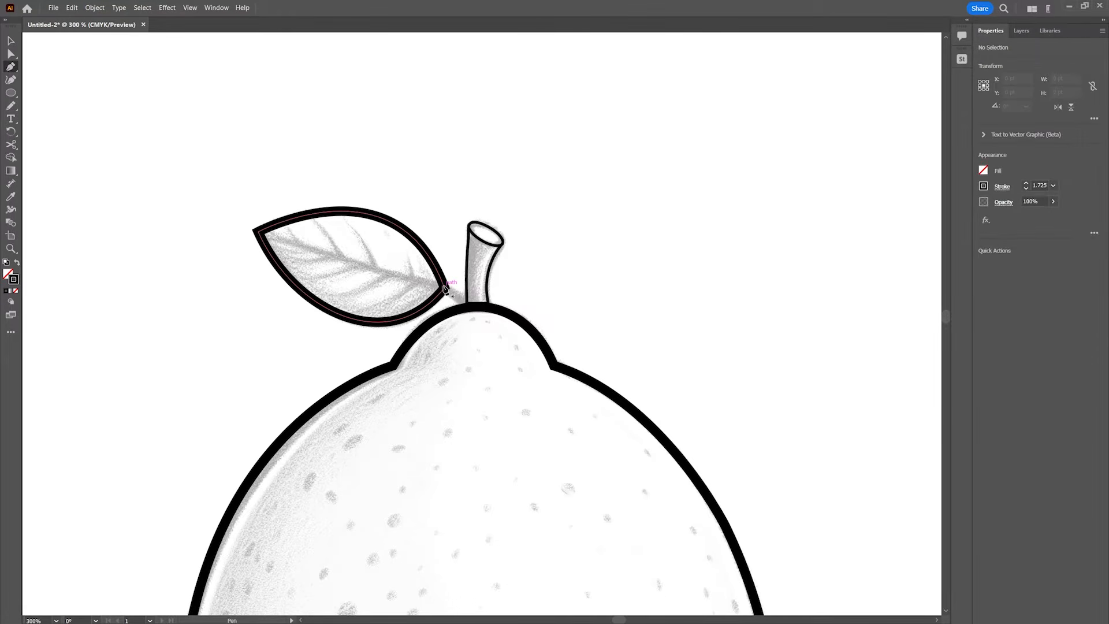
pyautogui.click(443, 287)
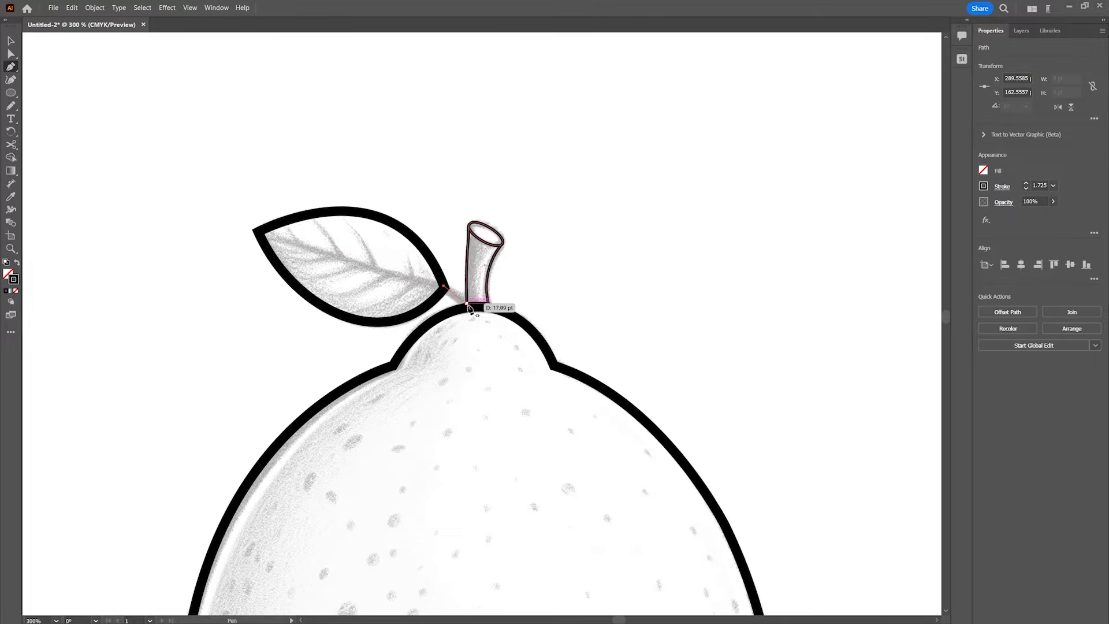
pyautogui.click(470, 307)
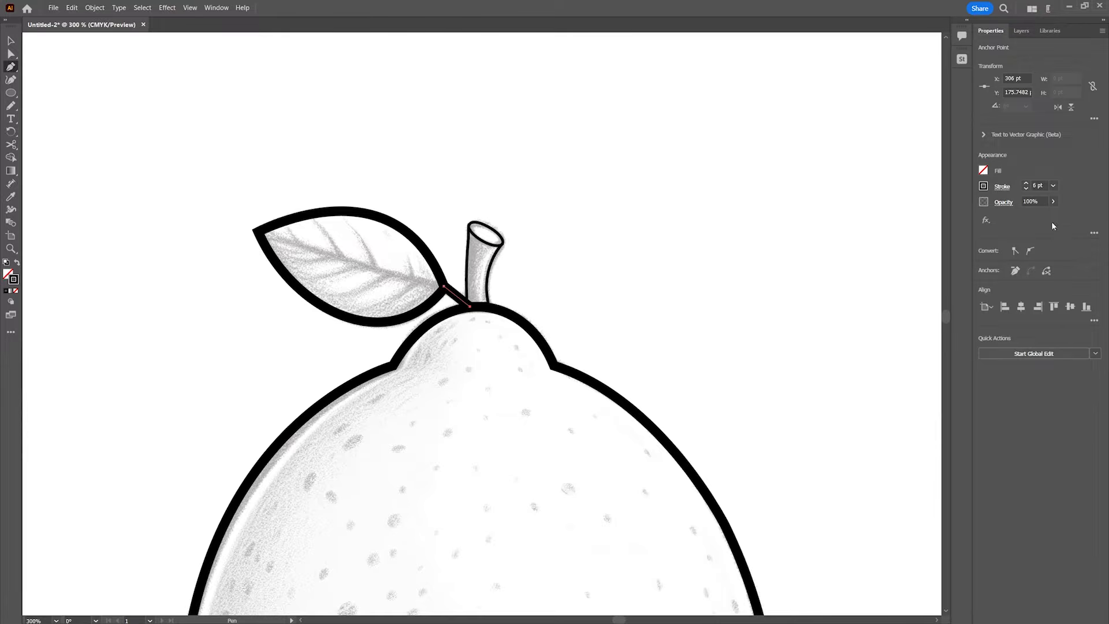
pyautogui.click(1002, 187)
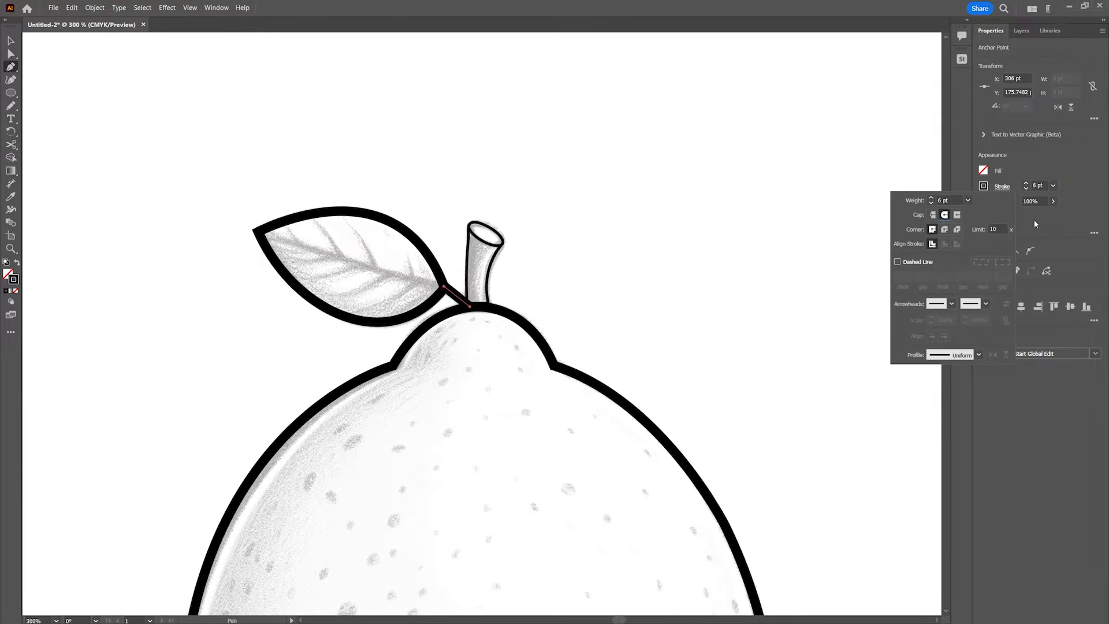
pyautogui.press('Escape')
pyautogui.press('v')
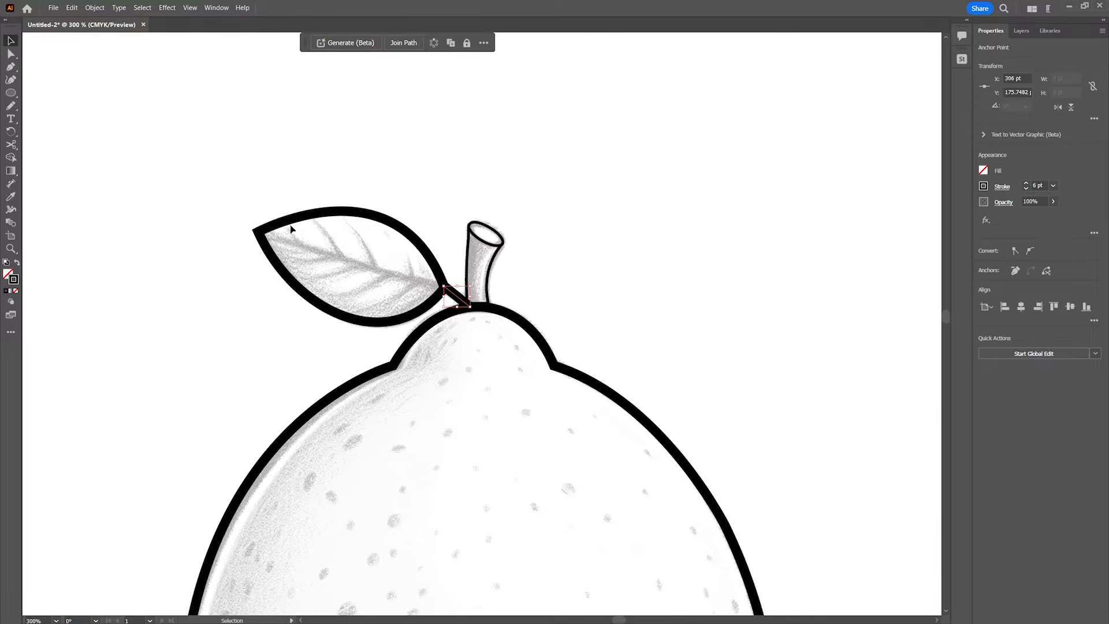
# - Select the lemon's body outline and smooth its path slightly to soften the kinks along the sides and top
pyautogui.press('z')
pyautogui.keyDown('alt'); pyautogui.click(601, 318); pyautogui.keyUp('alt')
pyautogui.moveTo(531, 386); pyautogui.dragTo(609, 146)
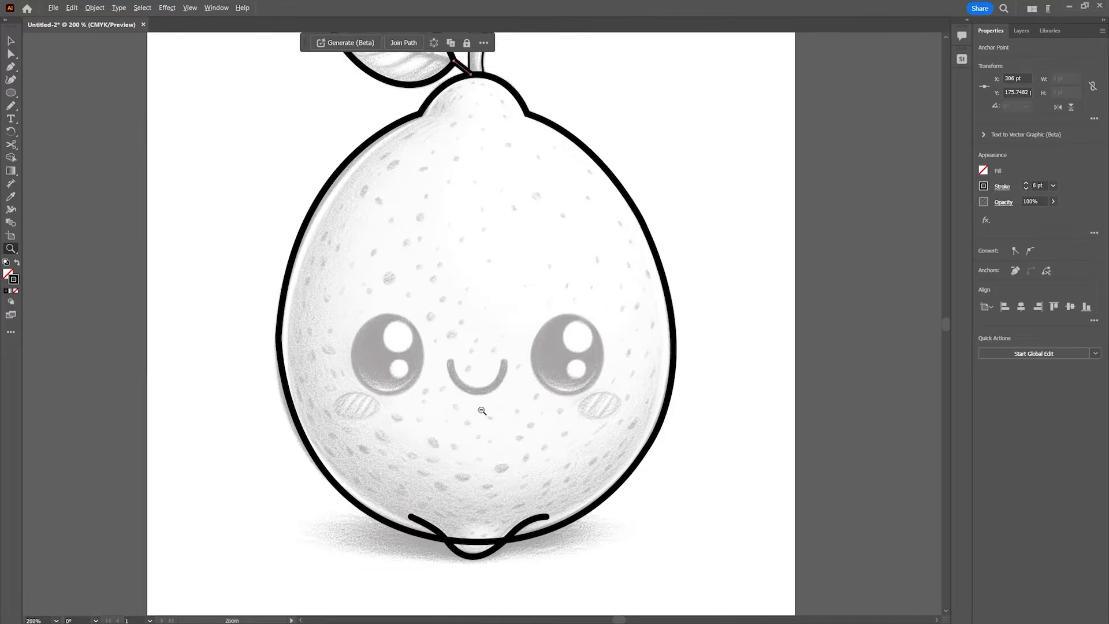
pyautogui.scroll(2, 481, 411)
pyautogui.press('v')
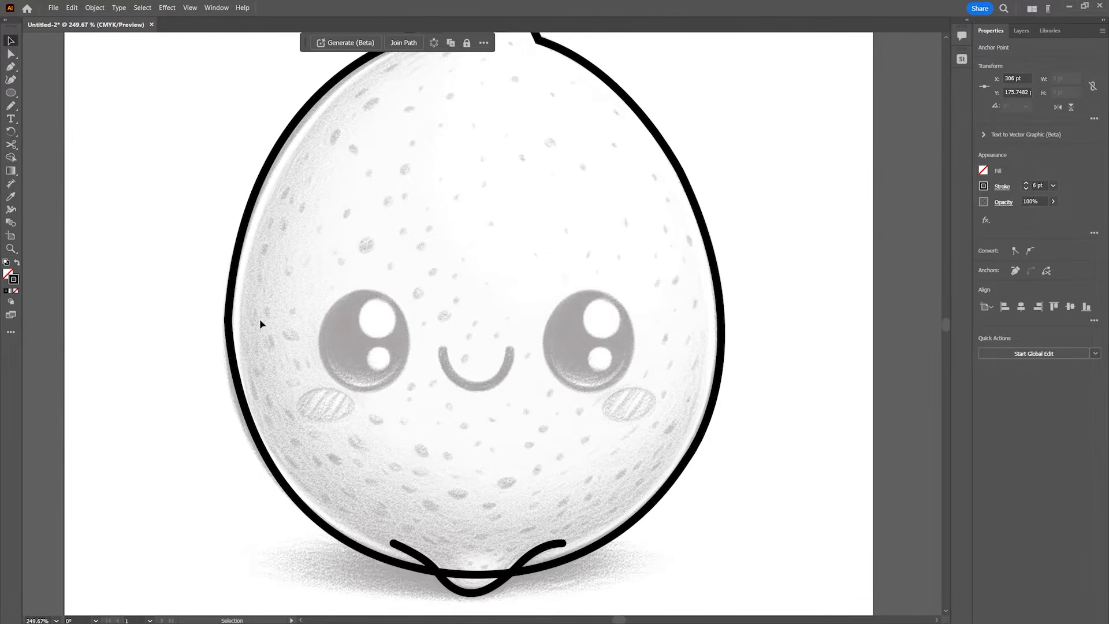
pyautogui.click(232, 319)
pyautogui.moveTo(403, 164); pyautogui.dragTo(357, 253)
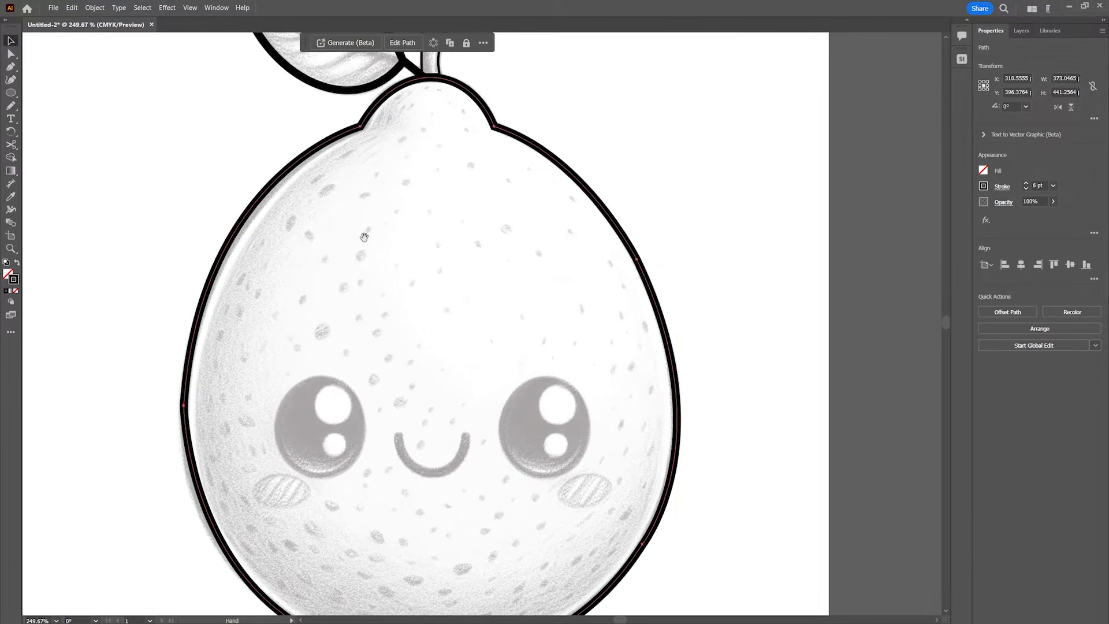
pyautogui.click(94, 7)
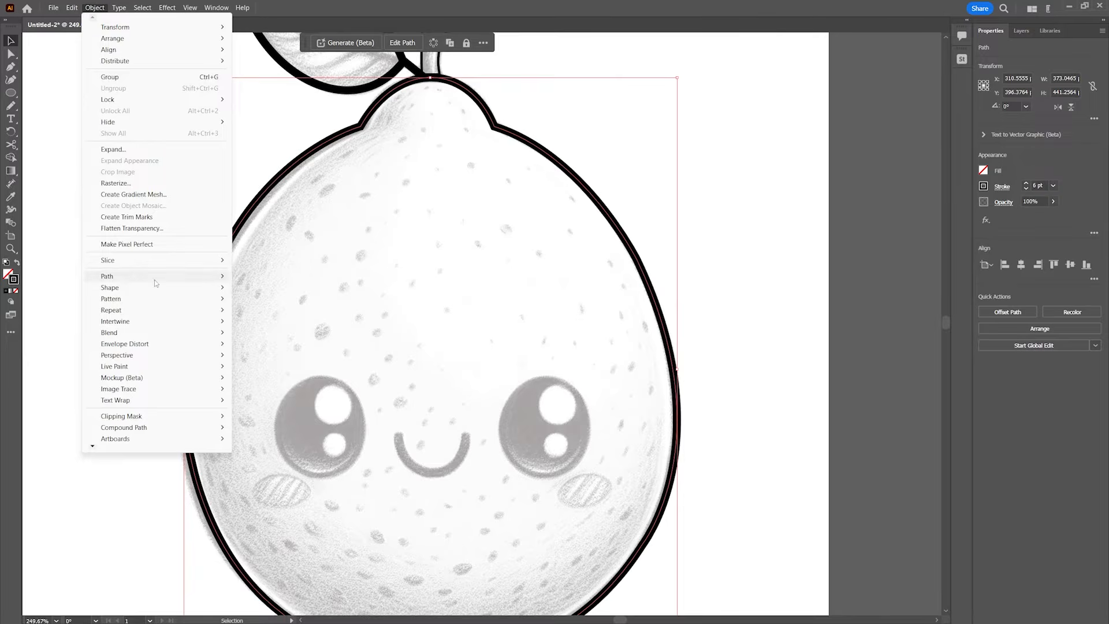
pyautogui.moveTo(173, 276)
pyautogui.click(289, 353)
pyautogui.moveTo(456, 340); pyautogui.dragTo(460, 340)
pyautogui.click(758, 273)
# - Thicken the body outline on the lemon's left side and thin it on the upper right side with the Width tool
pyautogui.moveTo(510, 378); pyautogui.dragTo(541, 294)
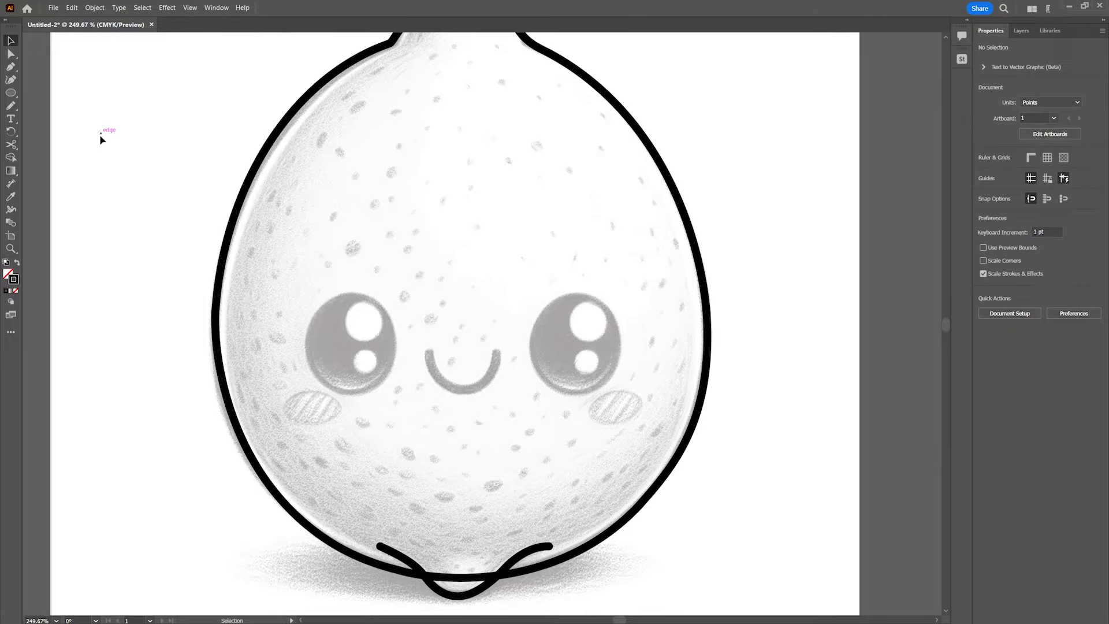
pyautogui.hotkey('shift', 'w')
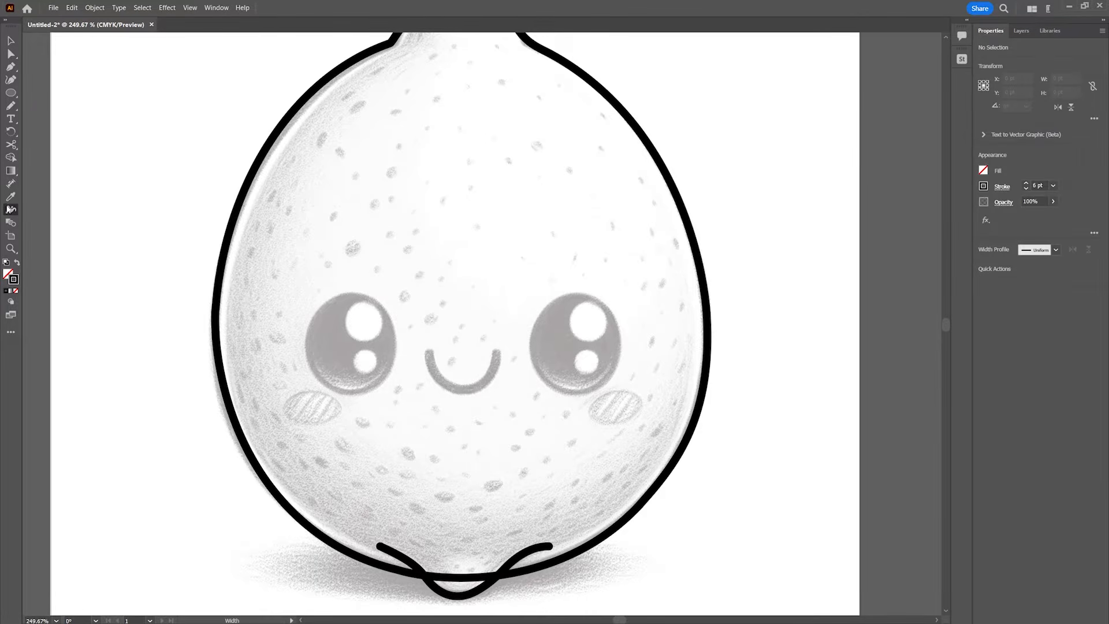
pyautogui.moveTo(220, 234); pyautogui.dragTo(223, 240)
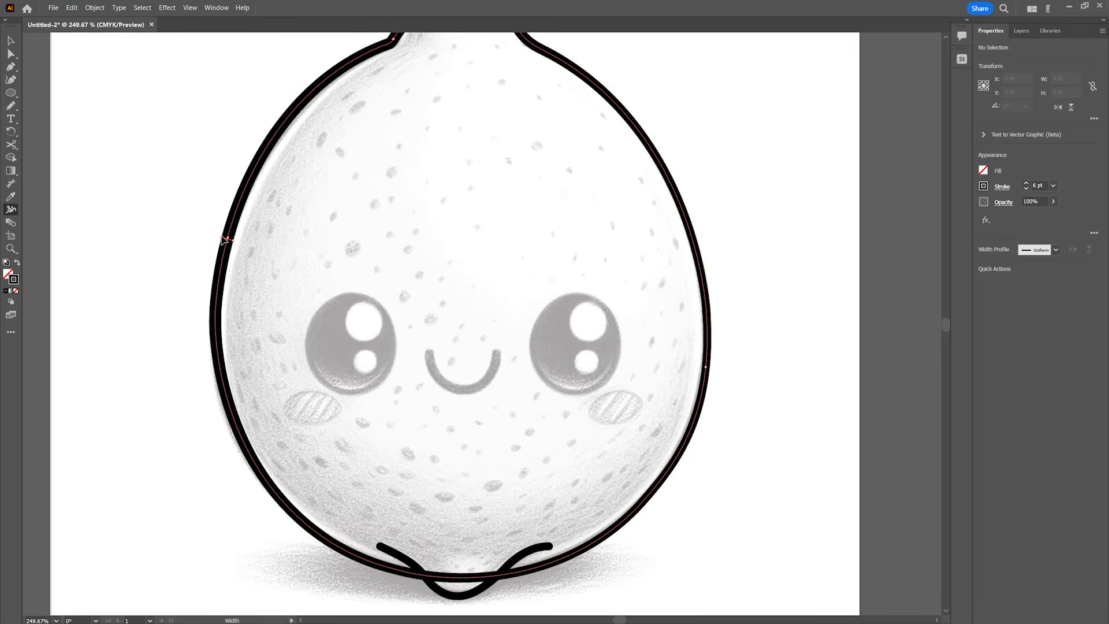
pyautogui.moveTo(507, 283); pyautogui.dragTo(468, 297)
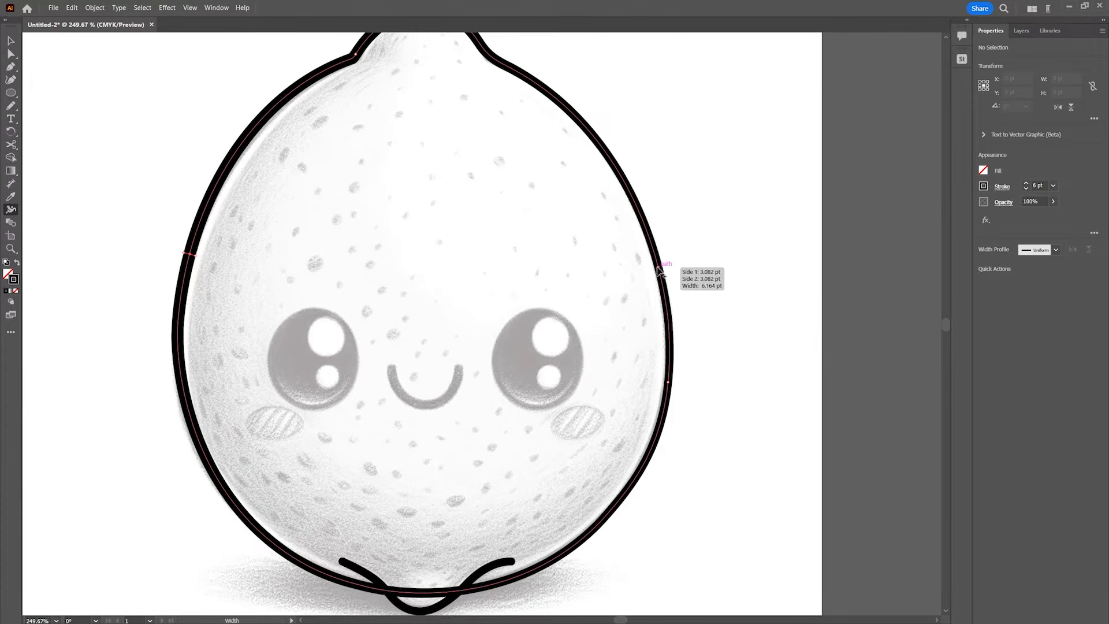
pyautogui.moveTo(648, 238); pyautogui.dragTo(649, 244)
# - Thin the bottom nub's line just inside both of its ends with the Width tool
pyautogui.hscroll(-3, 762, 379)
pyautogui.scroll(-5, 762, 378)
pyautogui.scroll(-3, 699, 332)
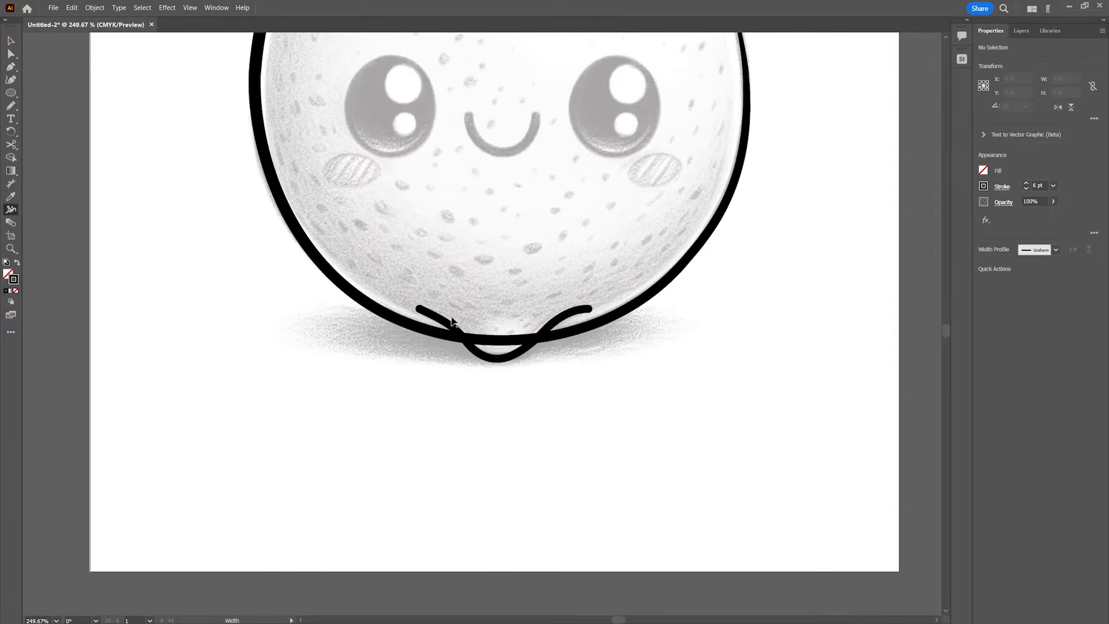
pyautogui.press('z')
pyautogui.click(535, 345)
pyautogui.moveTo(535, 345); pyautogui.dragTo(532, 337)
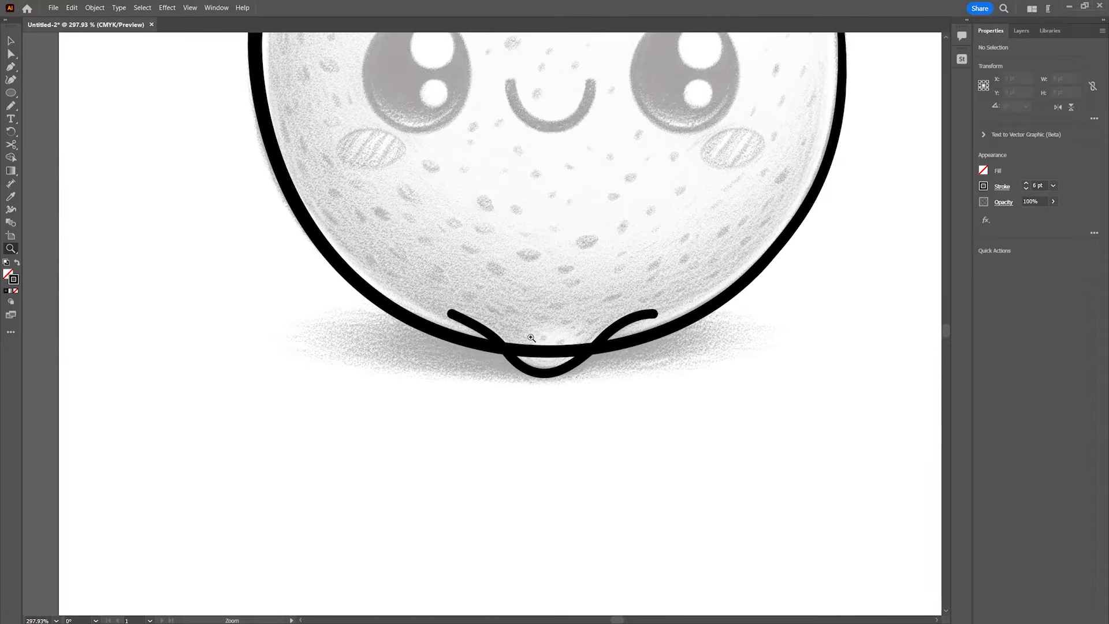
pyautogui.hotkey('shift', 'w')
pyautogui.moveTo(453, 313); pyautogui.dragTo(476, 323)
pyautogui.moveTo(639, 316); pyautogui.dragTo(640, 320)
# - Trace the sketched mouth with the Pen tool as a segment bent down into a smile, about 51 pt wide and 31 pt high
pyautogui.moveTo(546, 249); pyautogui.dragTo(559, 329)
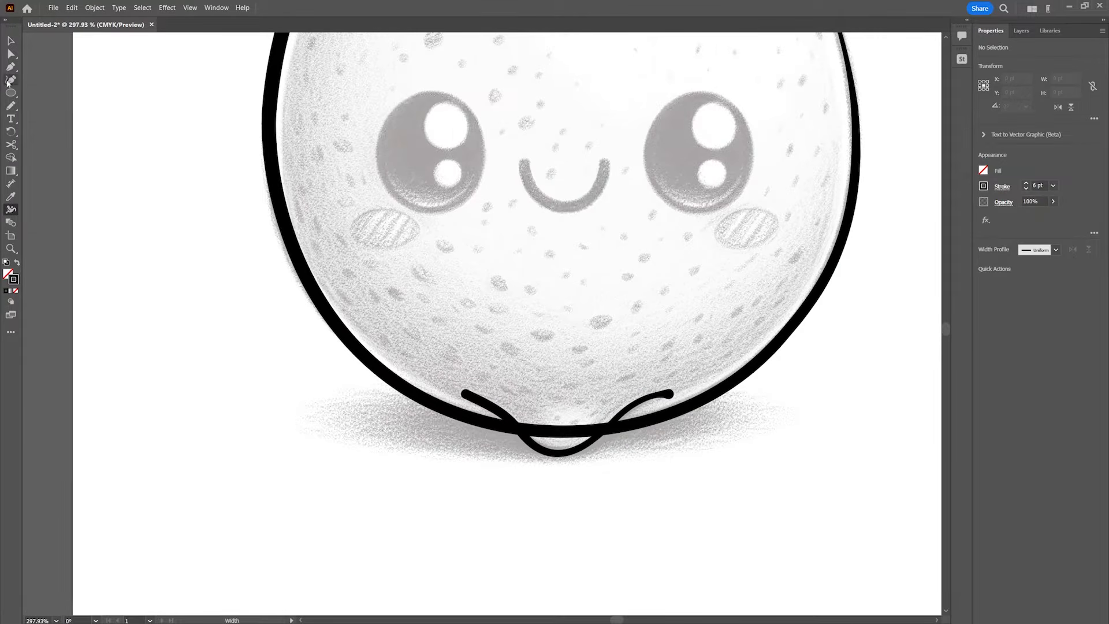
pyautogui.click(11, 68)
pyautogui.click(525, 160)
pyautogui.click(607, 160)
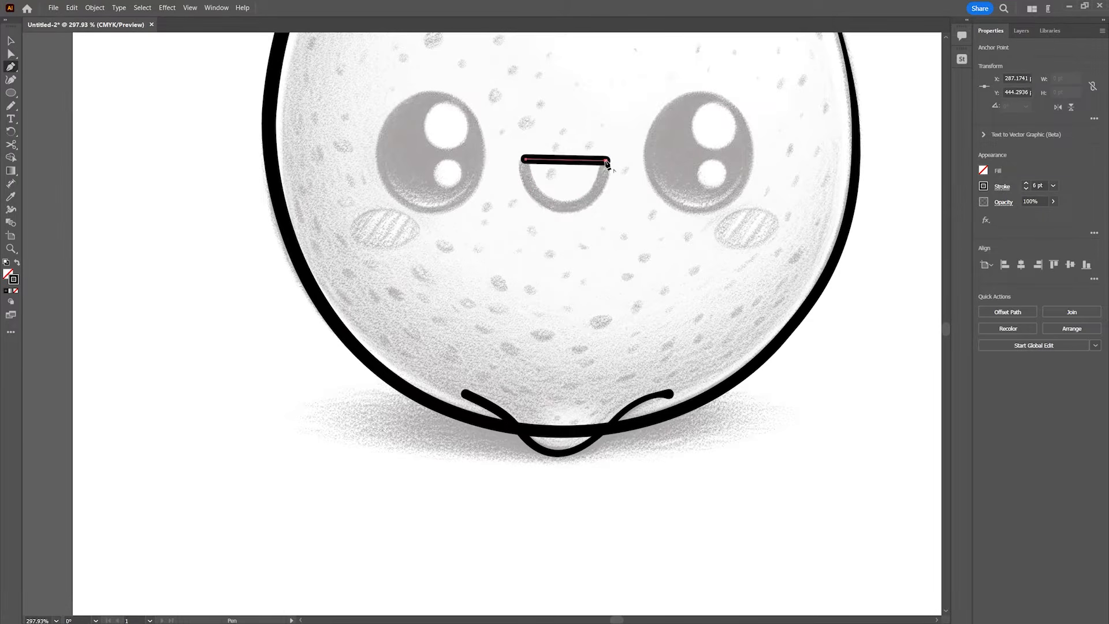
pyautogui.moveTo(565, 161); pyautogui.dragTo(600, 224)
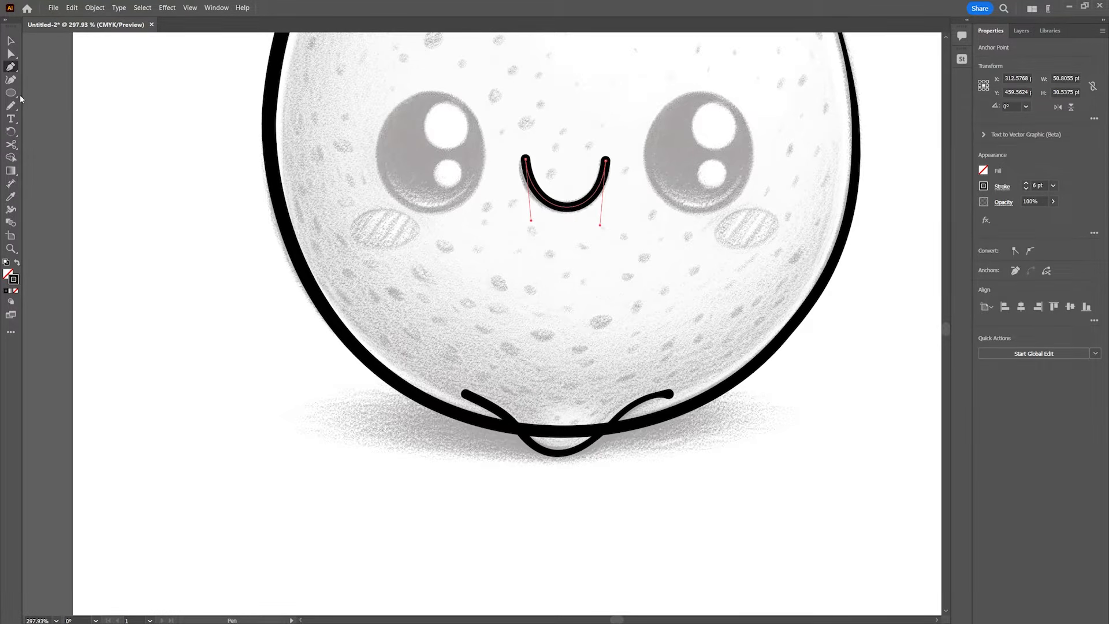
# - Adjust the smile's stroke width slightly near both ends and nudge the smile down onto the sketched mouth
pyautogui.hotkey('shift', 'w')
pyautogui.moveTo(524, 182); pyautogui.dragTo(532, 171)
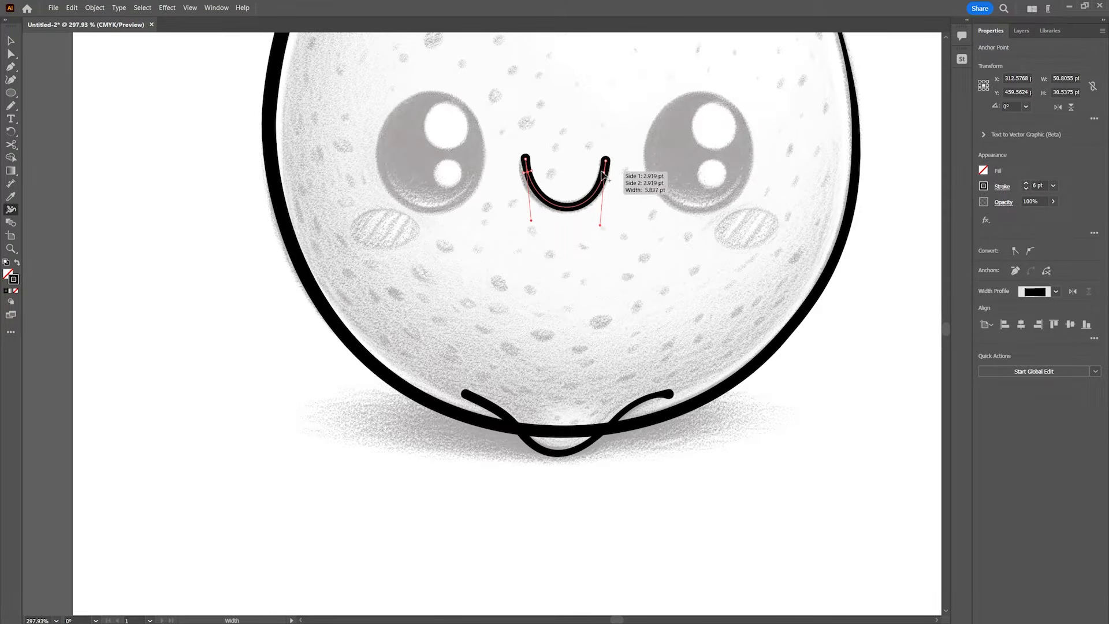
pyautogui.moveTo(604, 172); pyautogui.dragTo(600, 172)
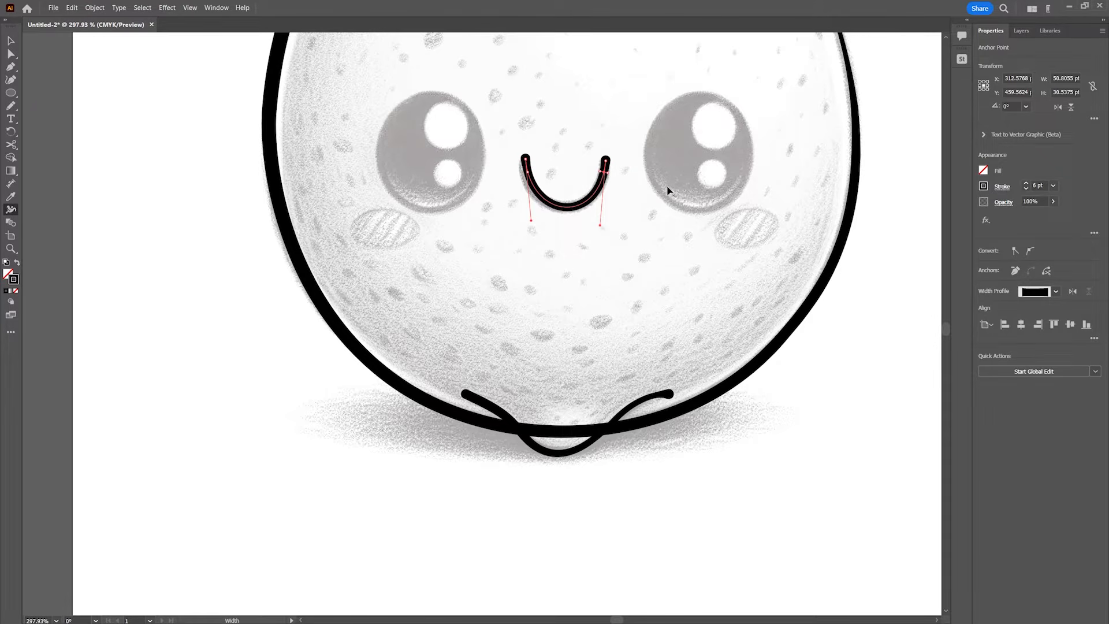
pyautogui.click(11, 42)
pyautogui.click(126, 199)
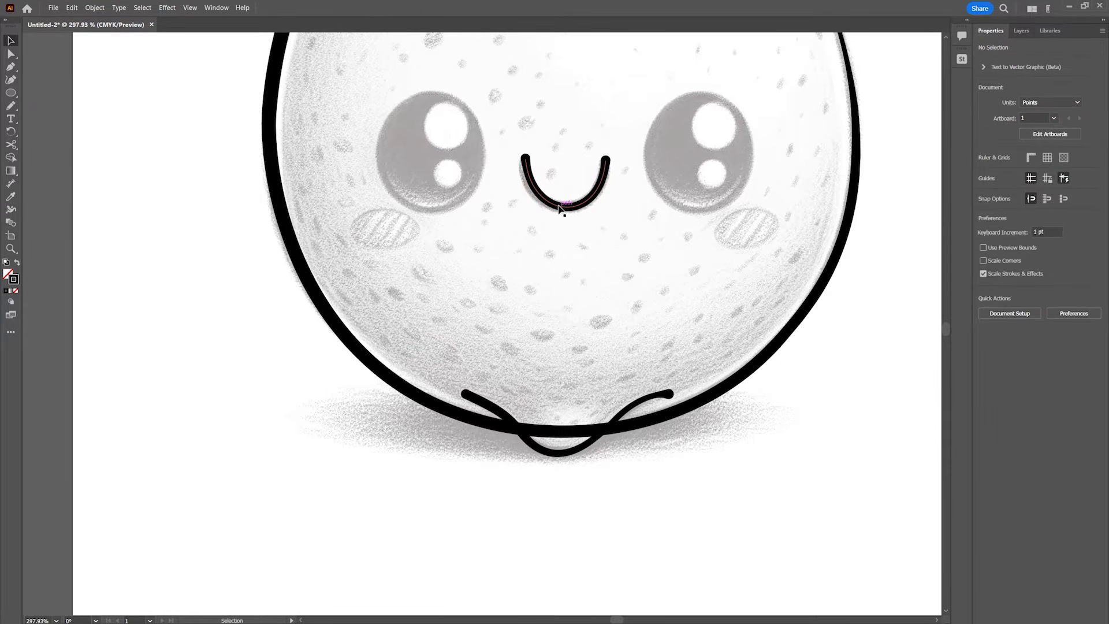
pyautogui.moveTo(558, 206); pyautogui.dragTo(561, 208)
# - Select all the traced paths and remove the body outline's segment crossing the bottom nub with the Shape Builder tool
pyautogui.press('z')
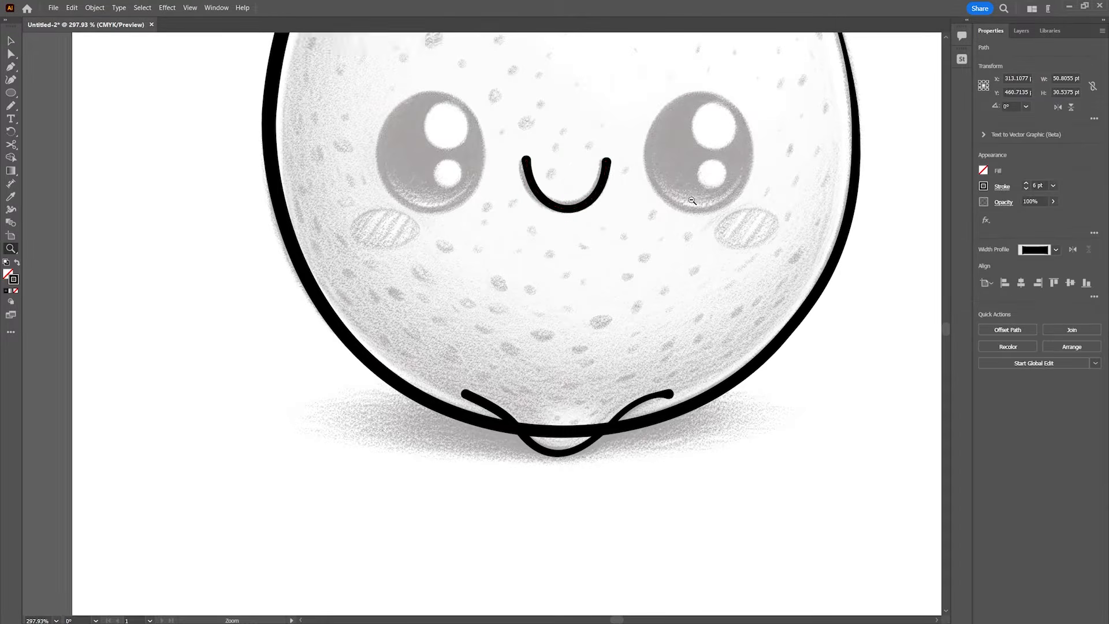
pyautogui.keyDown('alt'); pyautogui.click(693, 199); pyautogui.keyUp('alt')
pyautogui.moveTo(488, 208); pyautogui.dragTo(558, 210)
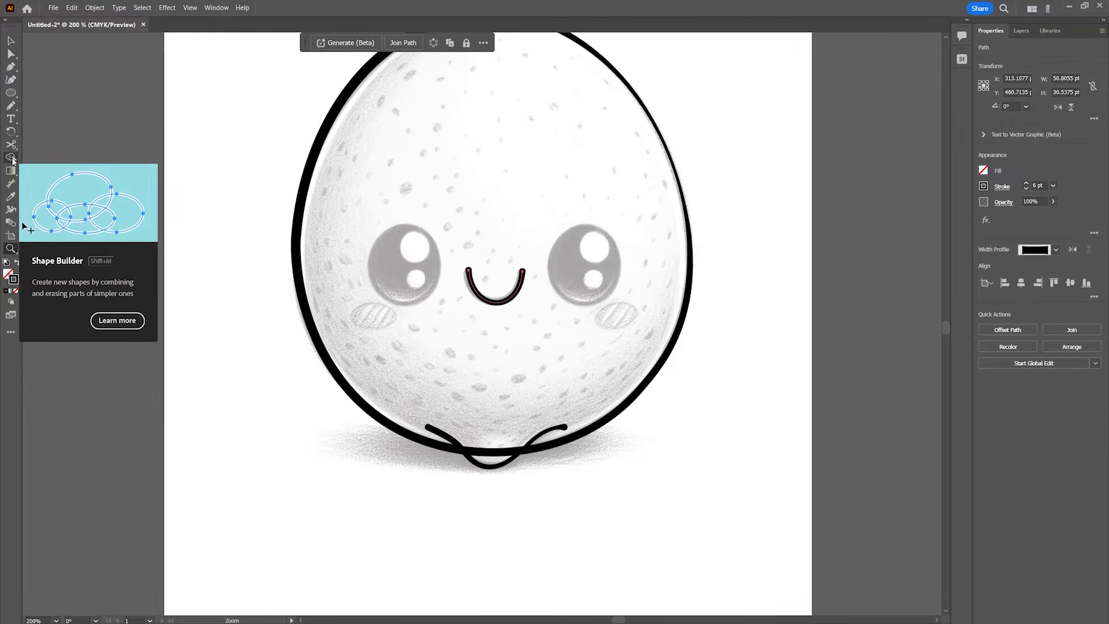
pyautogui.click(11, 158)
pyautogui.moveTo(515, 139); pyautogui.dragTo(522, 198)
pyautogui.press('z')
pyautogui.keyDown('alt'); pyautogui.click(486, 210); pyautogui.keyUp('alt')
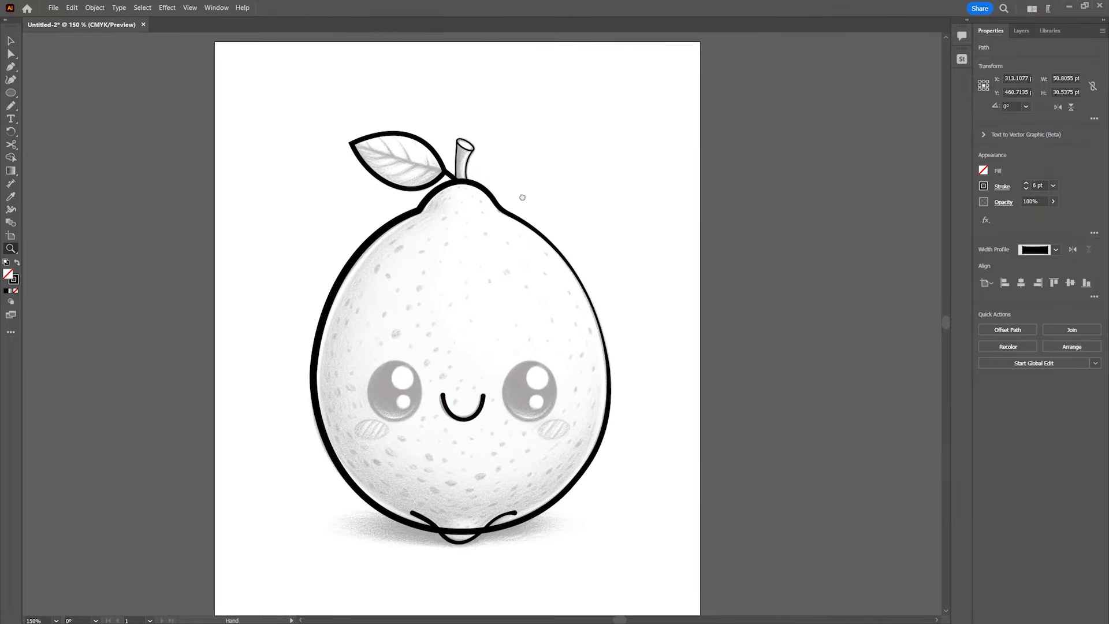
pyautogui.press('v')
pyautogui.moveTo(554, 469); pyautogui.dragTo(683, 581)
pyautogui.scroll(-3, 483, 379)
pyautogui.press('z')
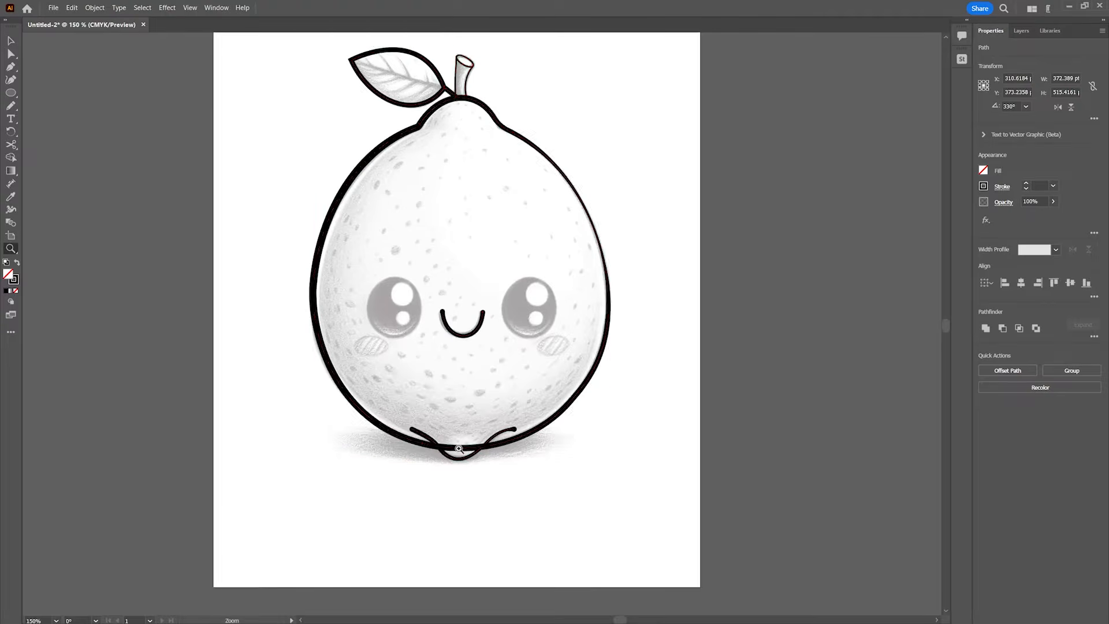
pyautogui.click(458, 448)
pyautogui.click(503, 308)
pyautogui.click(464, 360)
pyautogui.click(413, 212)
pyautogui.hotkey('shift', 'm')
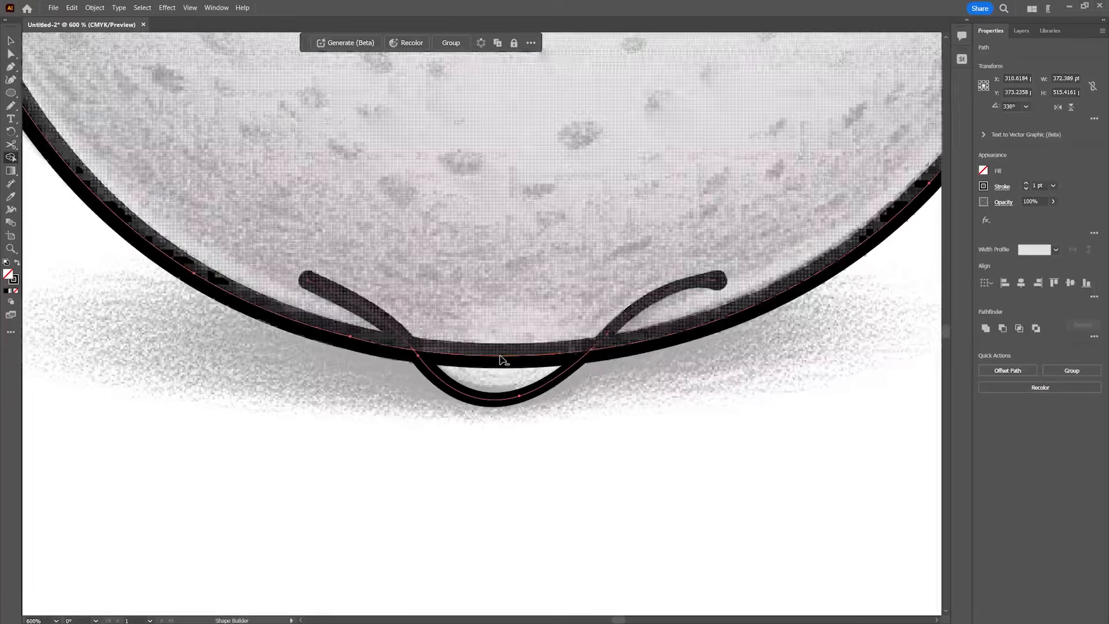
pyautogui.keyDown('alt'); pyautogui.click(501, 355); pyautogui.keyUp('alt')
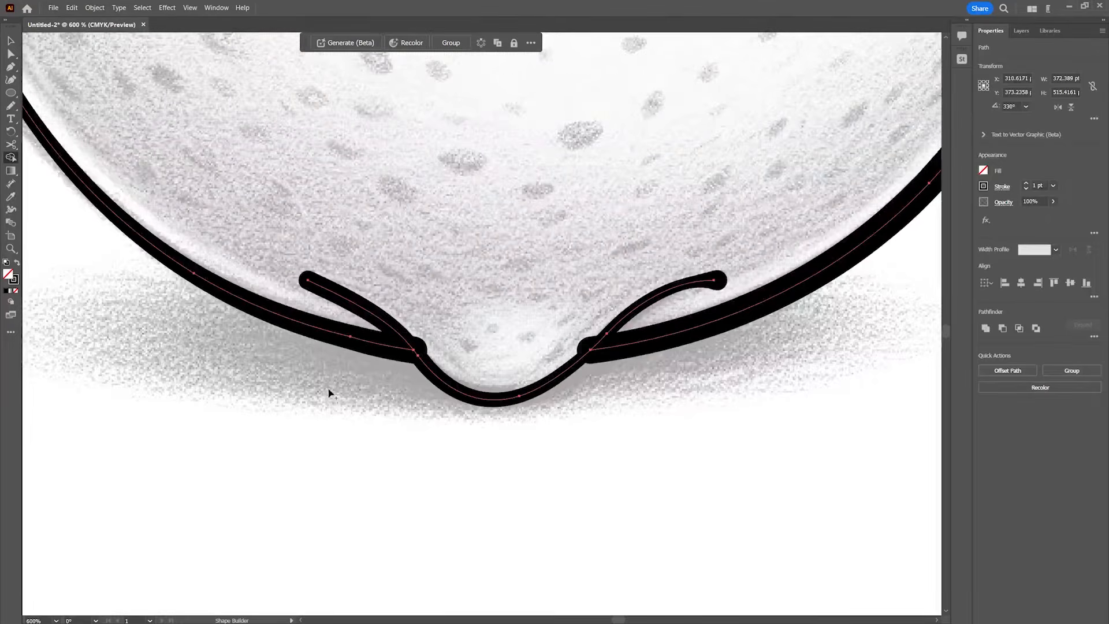
# - Examine the whole lemon line art, from the leaf and stem down to the bottom nub
pyautogui.press('z')
pyautogui.scroll(5, 498, 292)
pyautogui.keyDown('alt'); pyautogui.click(497, 291); pyautogui.keyUp('alt')
pyautogui.keyDown('alt'); pyautogui.click(497, 289); pyautogui.keyUp('alt')
pyautogui.keyDown('alt'); pyautogui.click(495, 286); pyautogui.keyUp('alt')
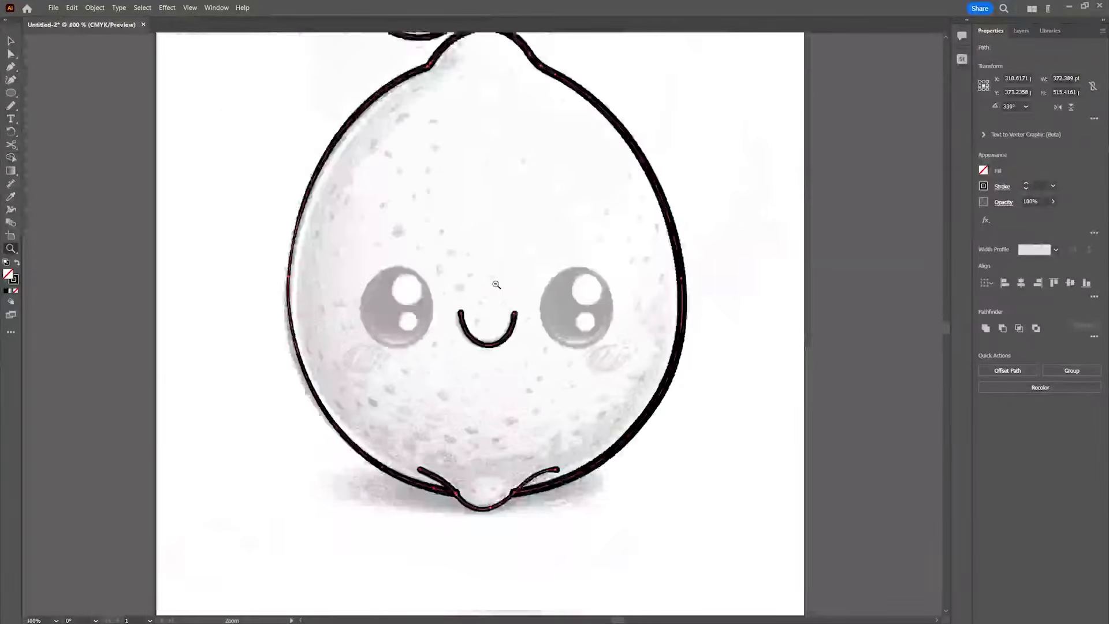
pyautogui.moveTo(439, 104); pyautogui.dragTo(444, 243)
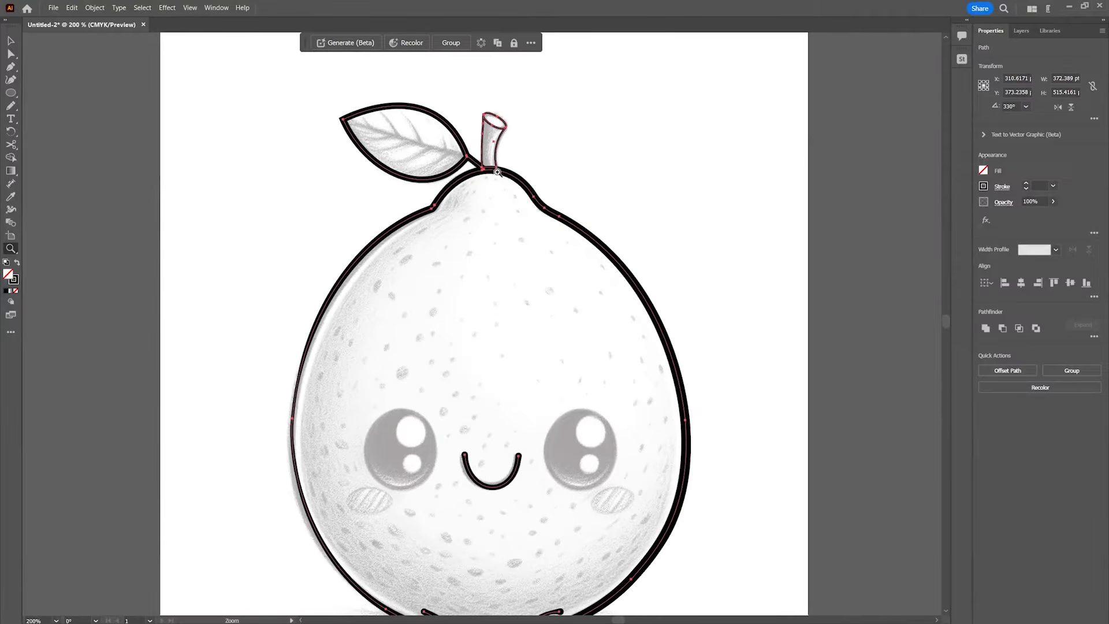
pyautogui.moveTo(554, 460)
pyautogui.mouseDown()
pyautogui.moveTo(601, 461)
pyautogui.moveTo(547, 349)
pyautogui.moveTo(554, 443)
pyautogui.mouseUp()
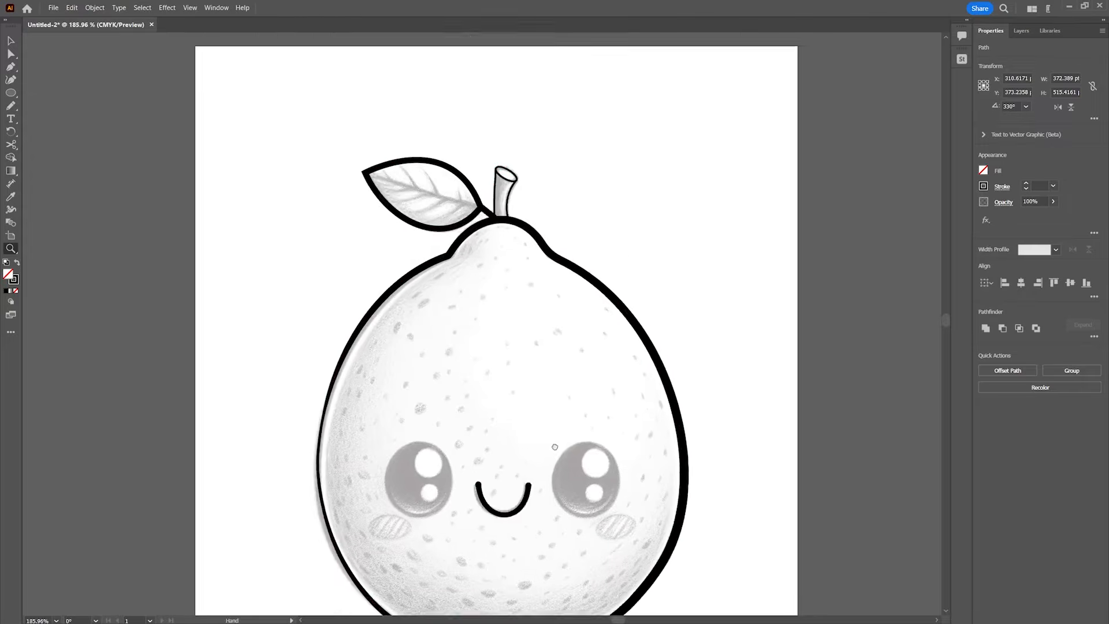
pyautogui.moveTo(528, 361); pyautogui.dragTo(536, 122)
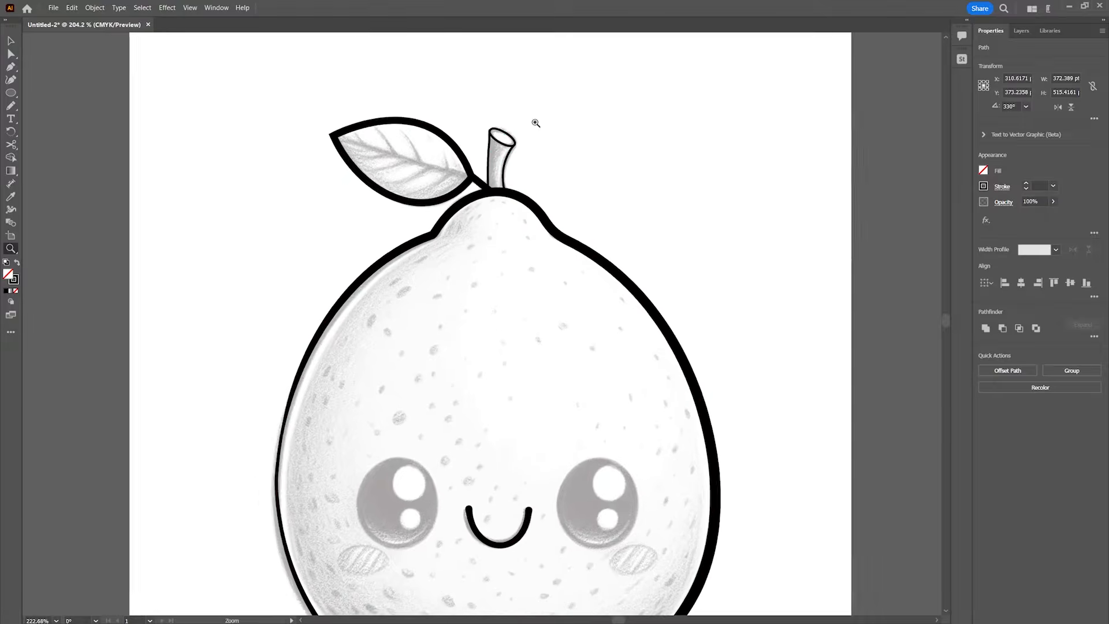
pyautogui.scroll(-5, 534, 346)
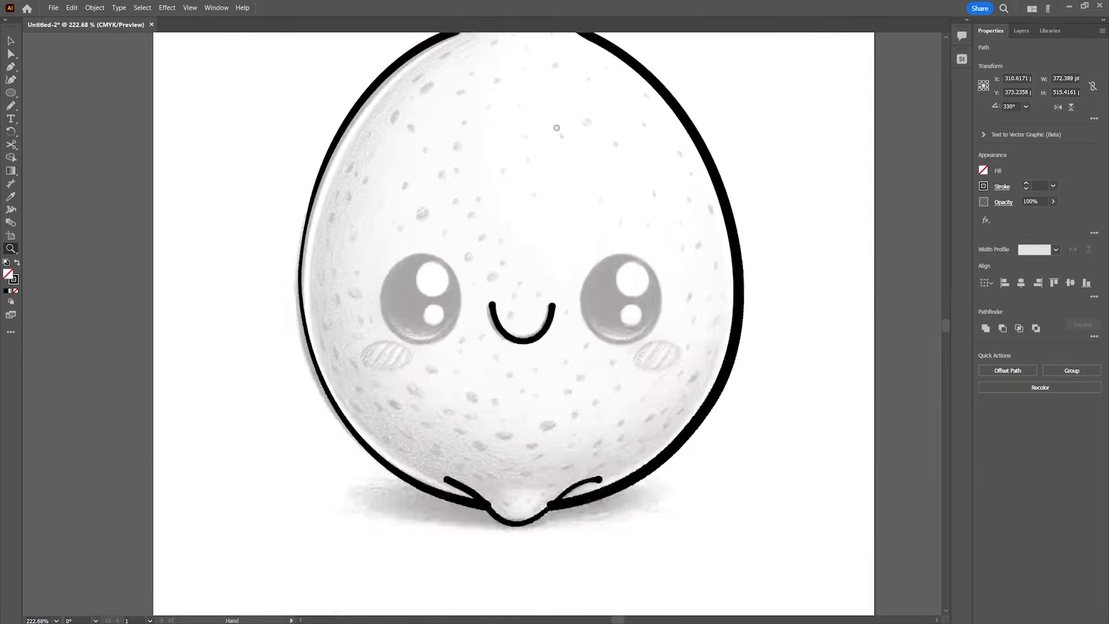
# - Move the body outline's left end anchor at the bottom nub slightly outward, to about X 279.5 pt, Y 615.3 pt
pyautogui.press('a')
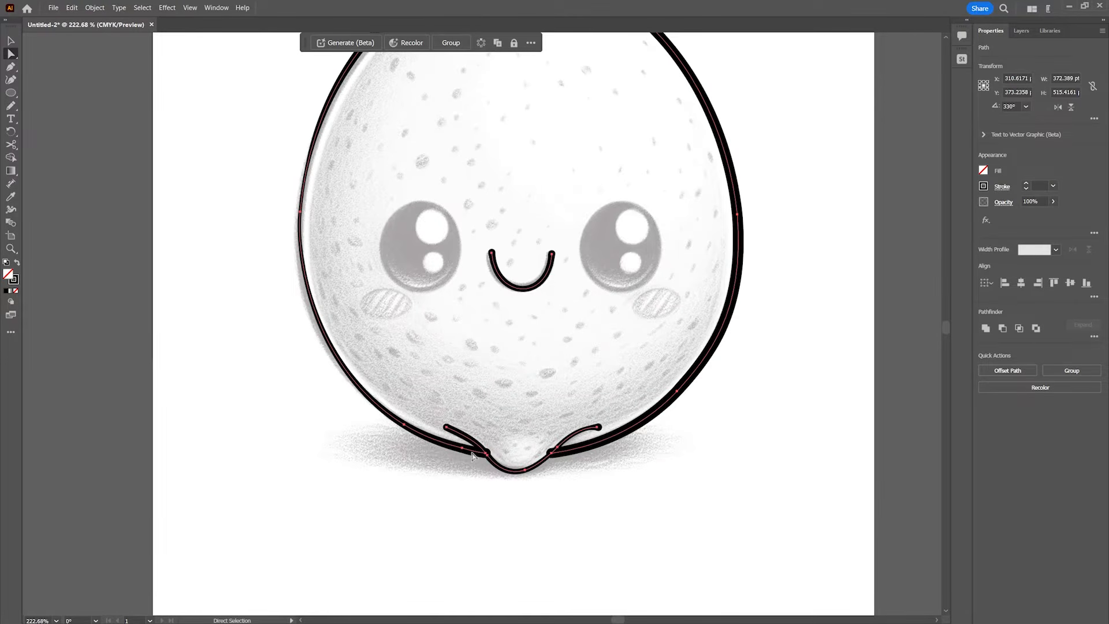
pyautogui.click(486, 456)
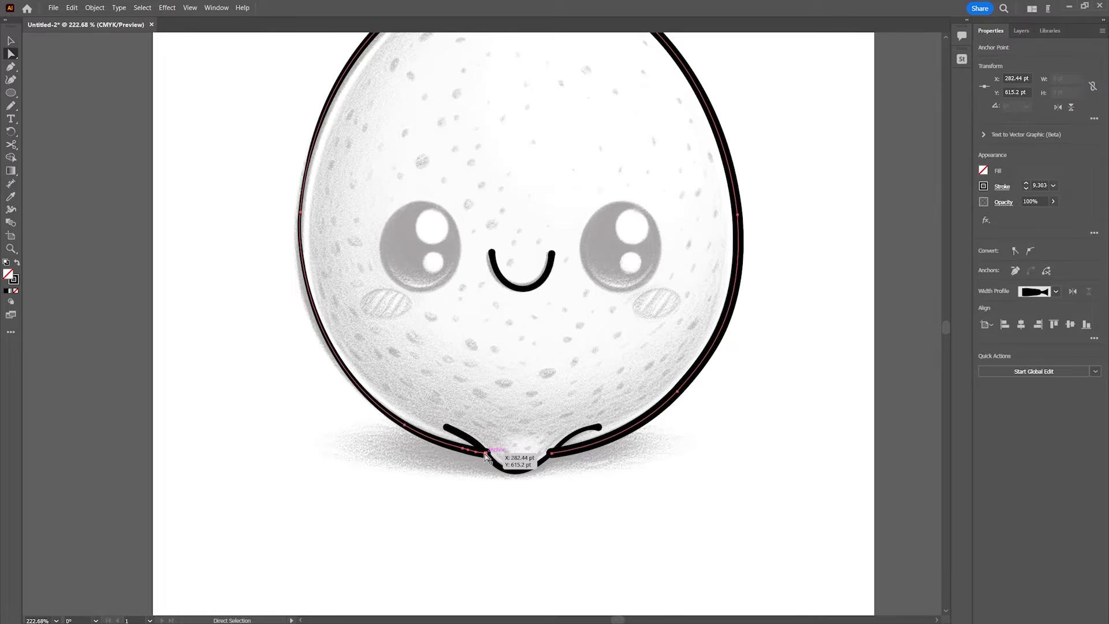
pyautogui.moveTo(486, 456); pyautogui.dragTo(482, 456)
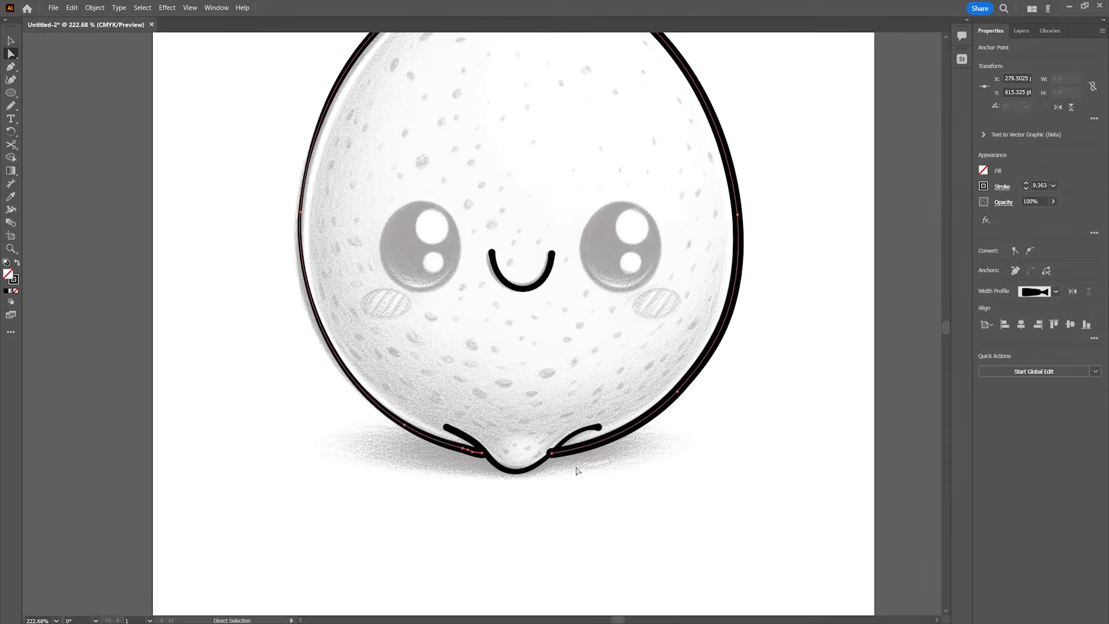
# - Move the body outline's other end anchor at the bottom nub slightly outward, to about X 343.4 pt, Y 614.2 pt
pyautogui.moveTo(551, 456); pyautogui.dragTo(593, 446)
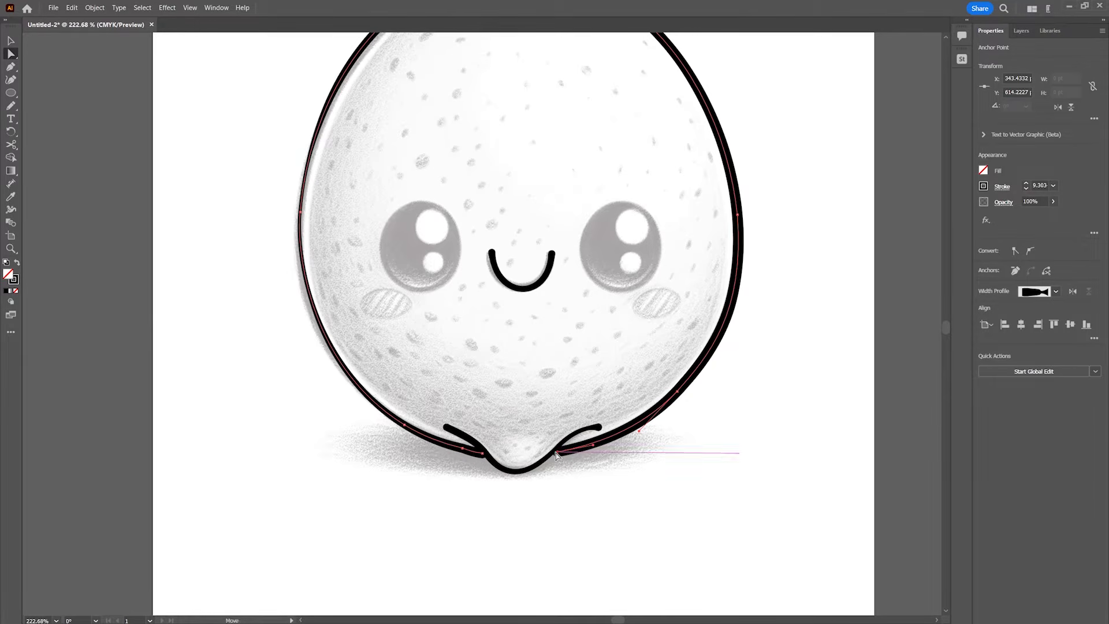
pyautogui.moveTo(558, 456); pyautogui.dragTo(557, 454)
pyautogui.click(725, 502)
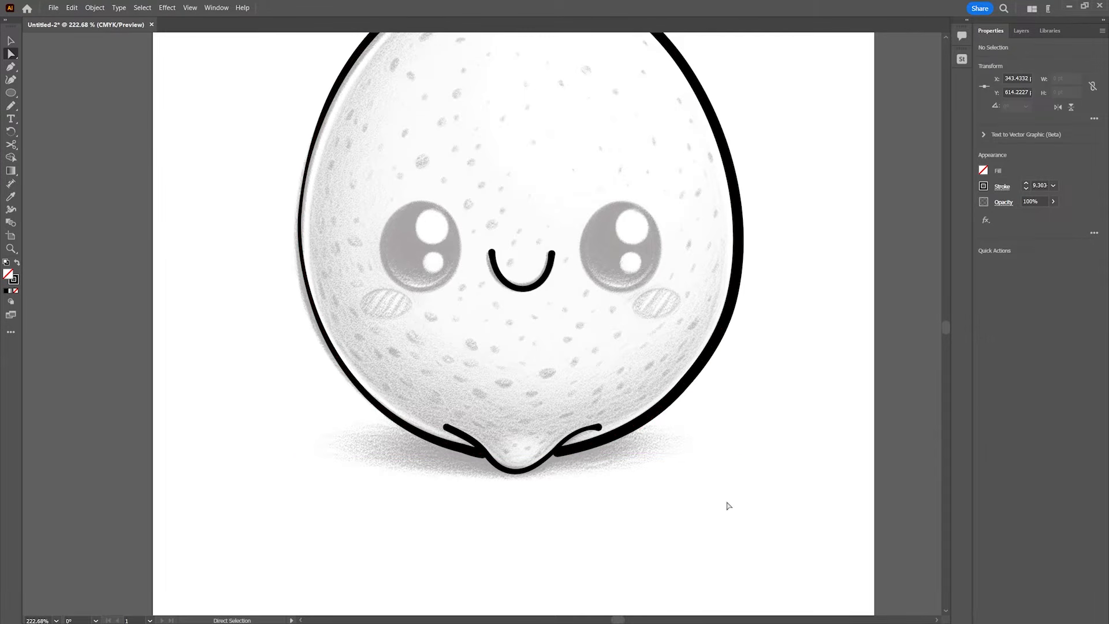
# - Thicken the leaf outline's lower edge to about 7.9 pt and thin its upper edge with the Width tool
pyautogui.press('z')
pyautogui.keyDown('alt'); pyautogui.click(631, 478); pyautogui.keyUp('alt')
pyautogui.keyDown('alt'); pyautogui.click(598, 450); pyautogui.keyUp('alt')
pyautogui.moveTo(487, 197); pyautogui.dragTo(599, 374)
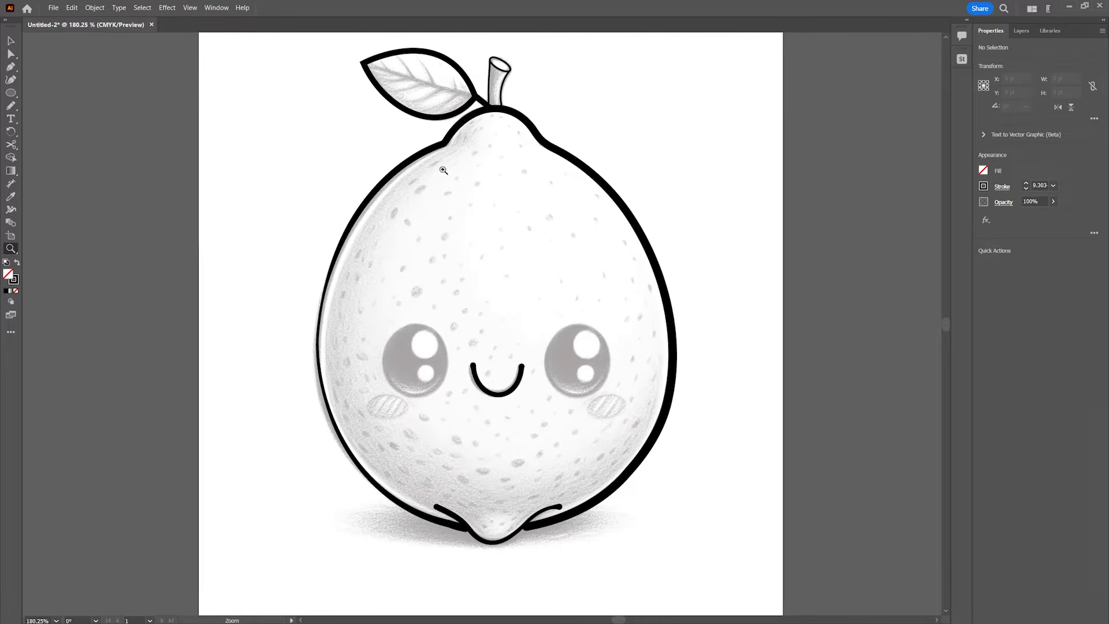
pyautogui.keyDown('alt'); pyautogui.click(456, 185); pyautogui.keyUp('alt')
pyautogui.press('v')
pyautogui.click(428, 239)
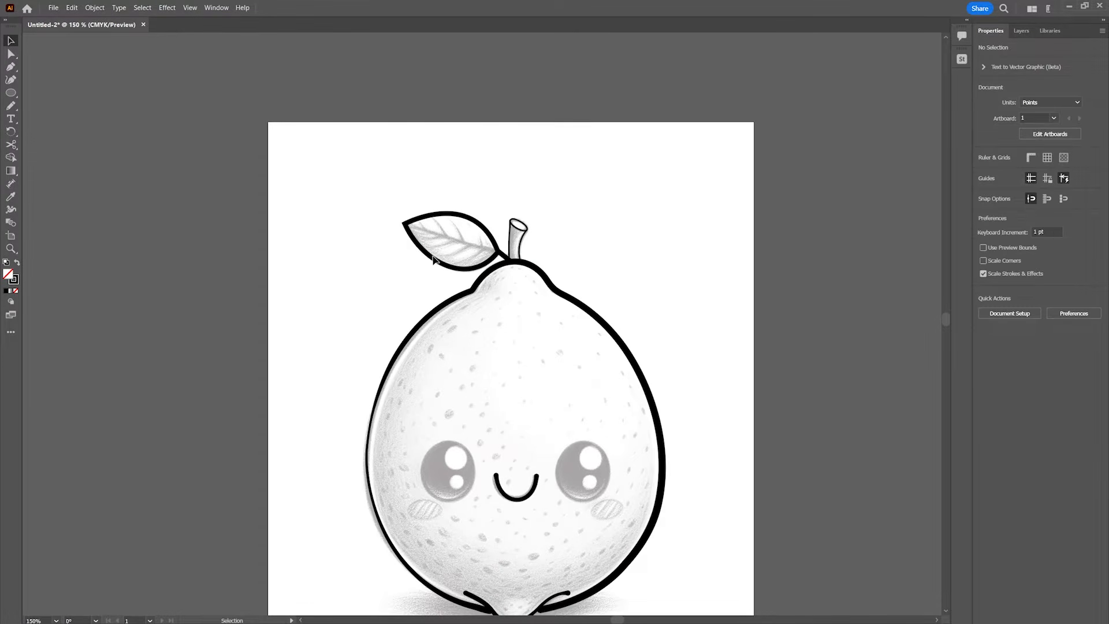
pyautogui.hotkey('shift', 'w')
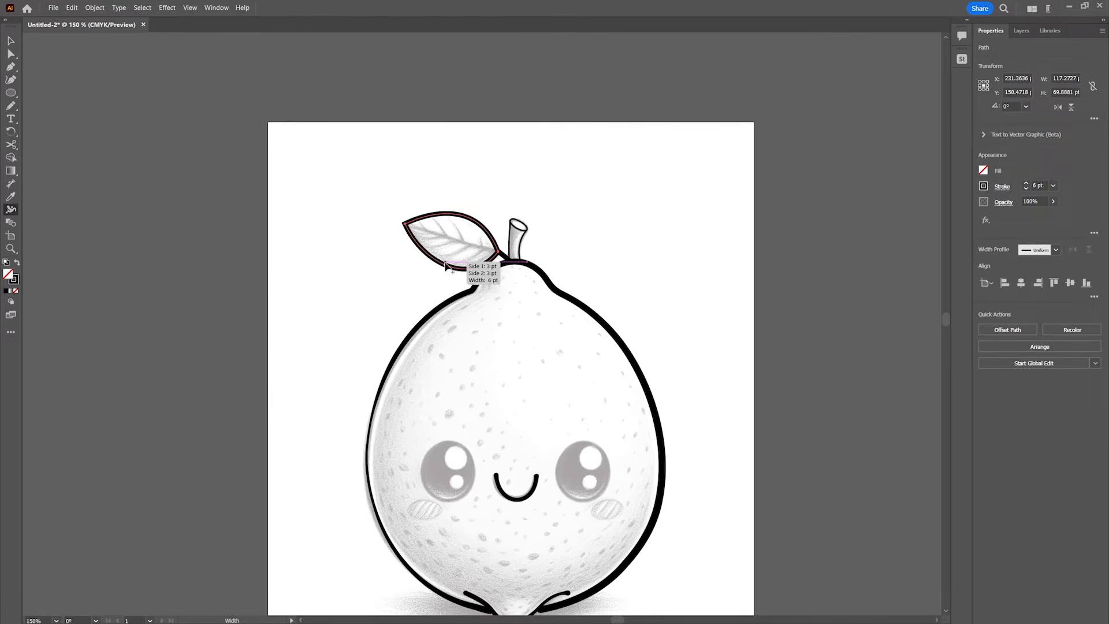
pyautogui.moveTo(446, 264); pyautogui.dragTo(447, 265)
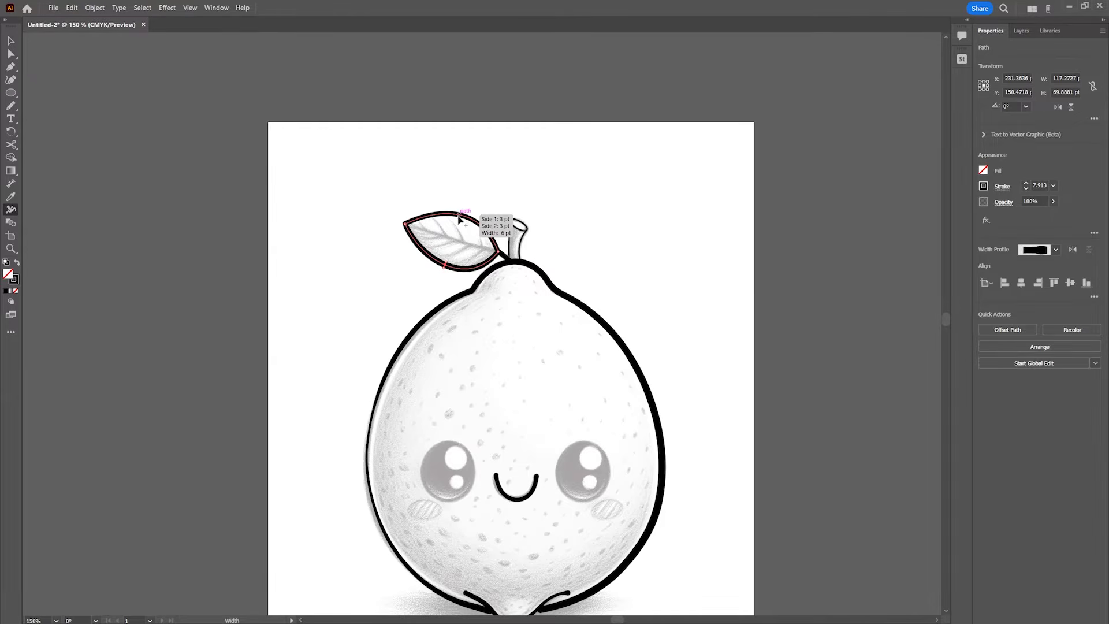
pyautogui.moveTo(458, 218); pyautogui.dragTo(459, 224)
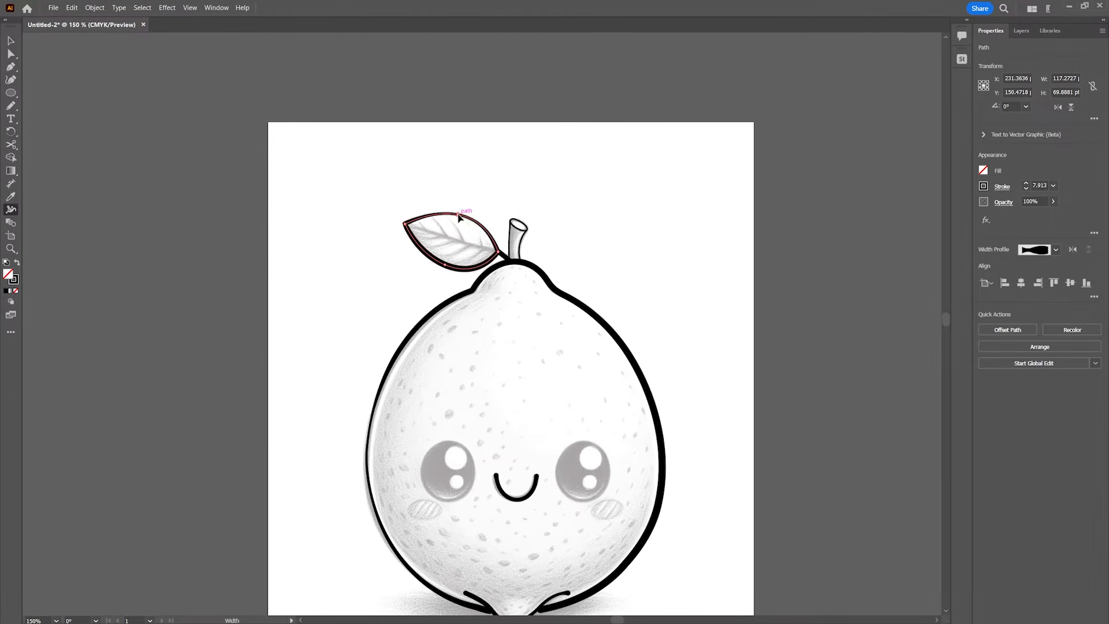
pyautogui.click(11, 40)
pyautogui.click(210, 181)
pyautogui.moveTo(622, 237); pyautogui.dragTo(596, 233)
# - Examine the stroke widths of the stem and the smile against the rest of the lemon line art
pyautogui.press('z')
pyautogui.click(494, 233)
pyautogui.click(488, 314)
pyautogui.click(487, 342)
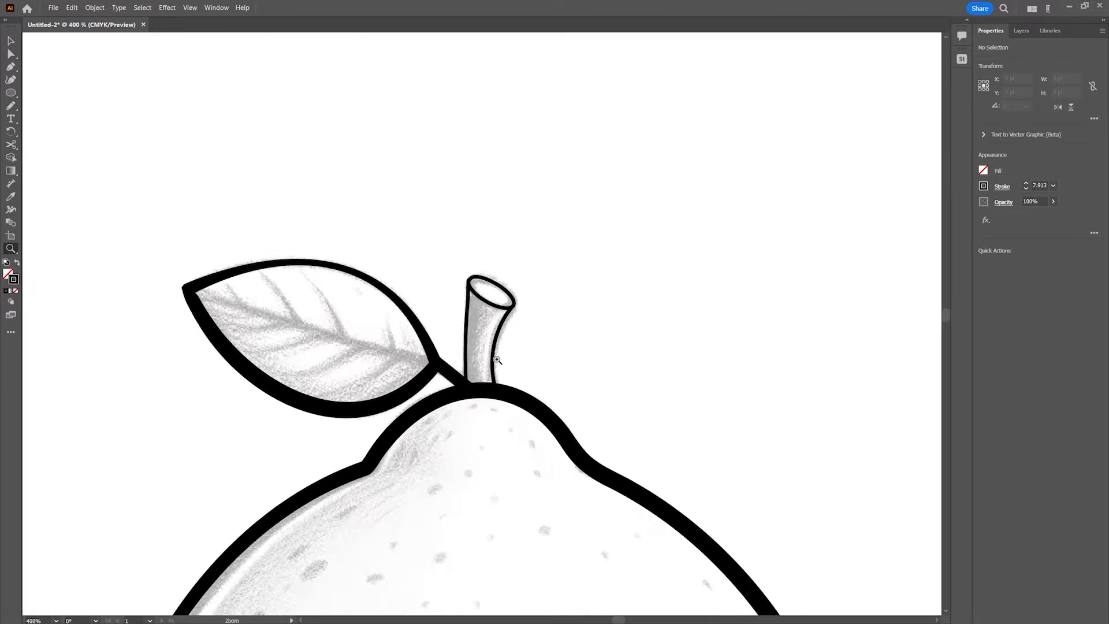
pyautogui.click(496, 359)
pyautogui.hotkey('shift', 'w')
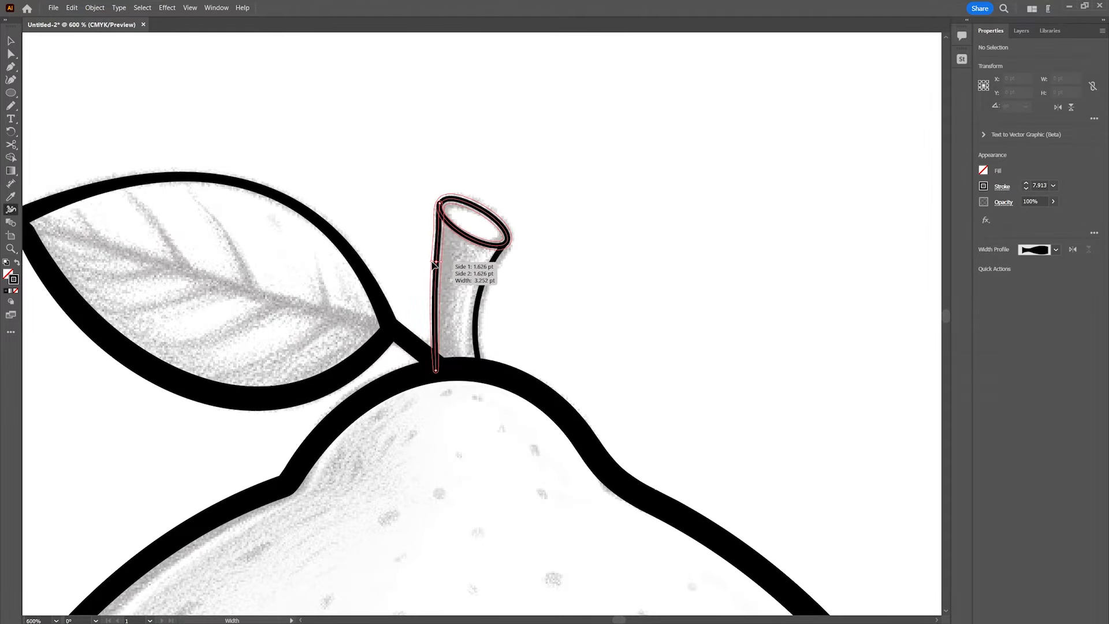
pyautogui.press('z')
pyautogui.keyDown('alt'); pyautogui.click(624, 311); pyautogui.keyUp('alt')
pyautogui.keyDown('alt'); pyautogui.click(625, 311); pyautogui.keyUp('alt')
pyautogui.keyDown('alt'); pyautogui.click(626, 311); pyautogui.keyUp('alt')
pyautogui.moveTo(435, 321); pyautogui.dragTo(665, 79)
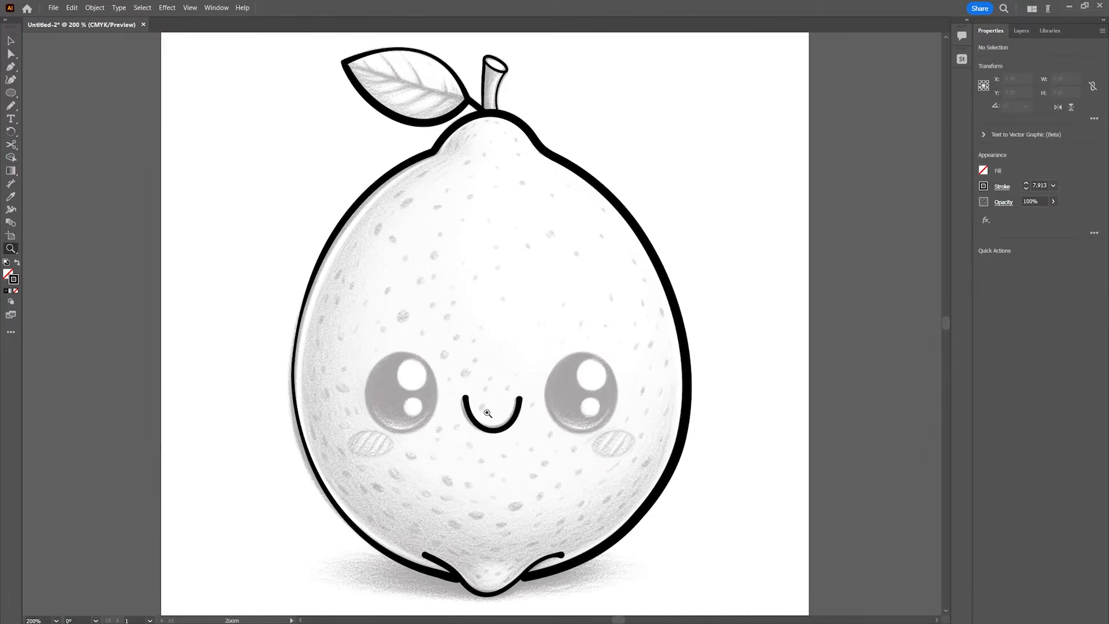
pyautogui.press('v')
pyautogui.click(469, 415)
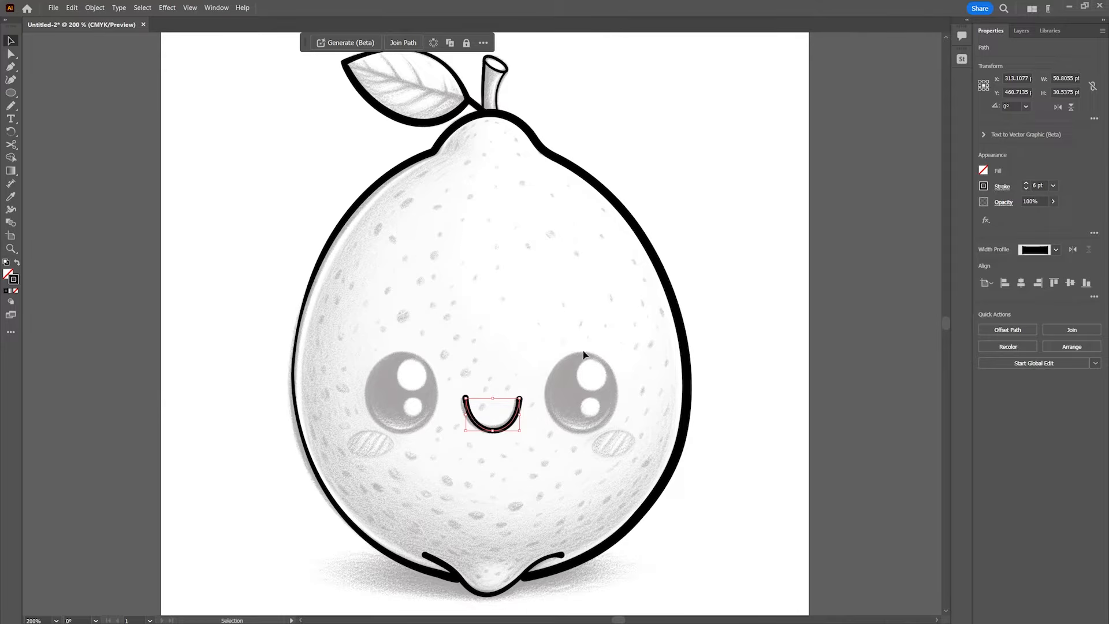
pyautogui.click(505, 418)
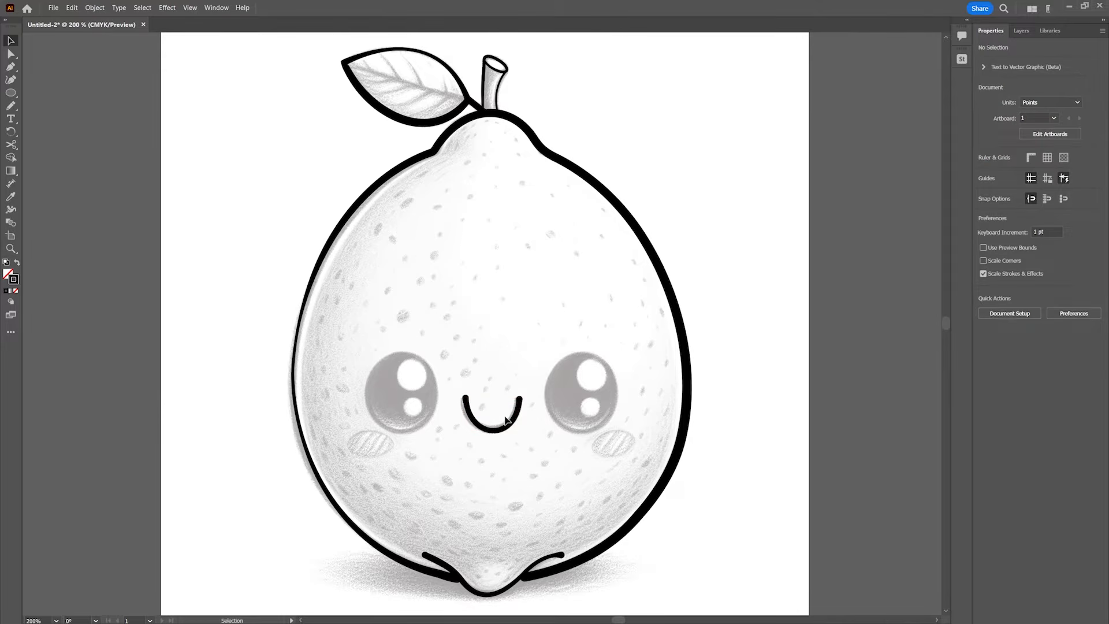
# - Hide and show the Line Art layer to compare the traced lines with the sketch
pyautogui.click(1021, 31)
pyautogui.click(981, 67)
pyautogui.click(981, 67)
pyautogui.click(981, 67)
pyautogui.click(981, 66)
pyautogui.press('z')
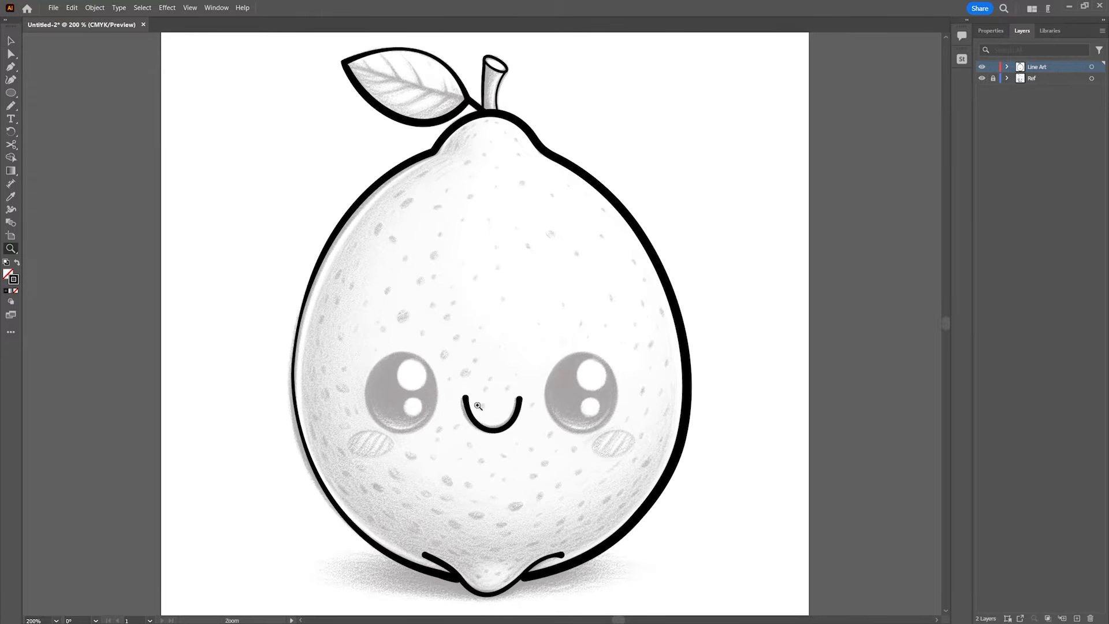
pyautogui.keyDown('alt'); pyautogui.click(615, 466); pyautogui.keyUp('alt')
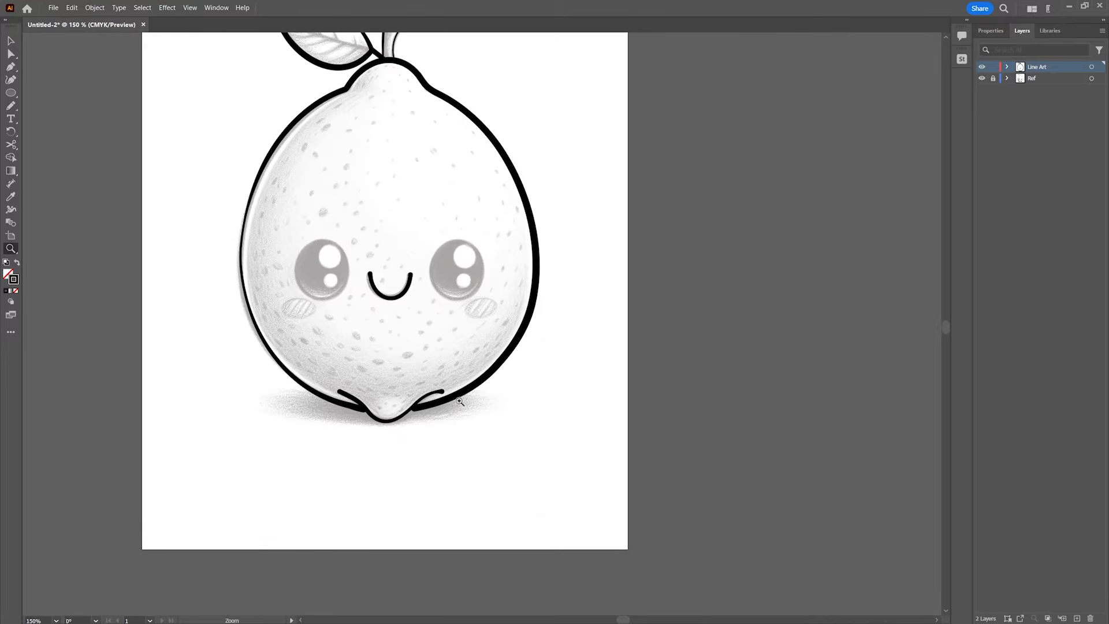
pyautogui.moveTo(498, 307); pyautogui.dragTo(619, 394)
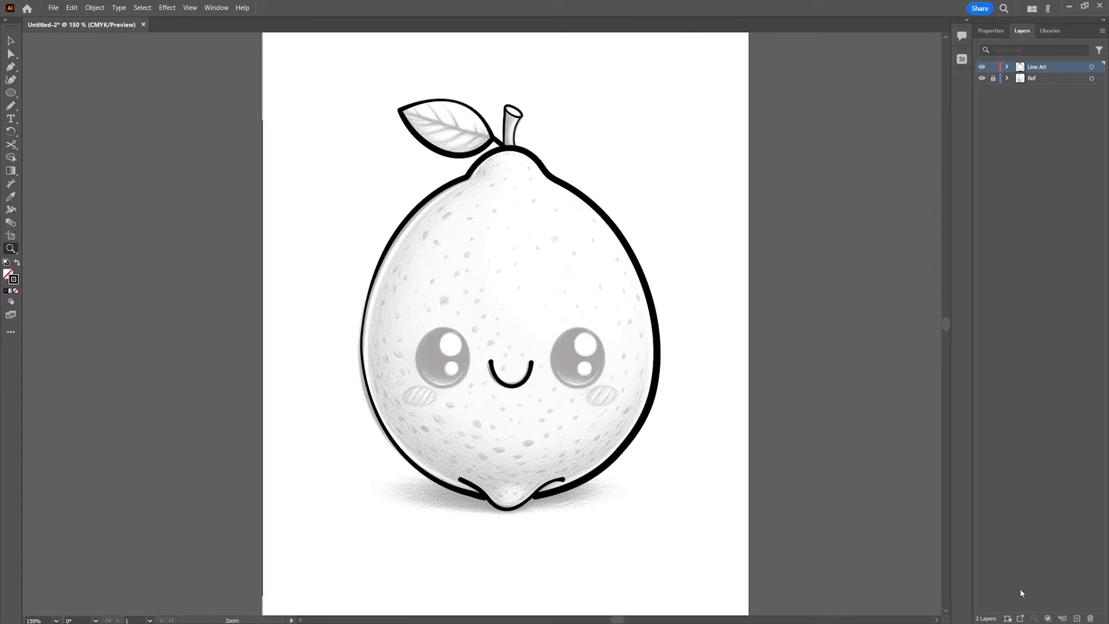
# - Add a new layer named Color and place it between the Line Art and Ref layers
pyautogui.click(1076, 618)
pyautogui.doubleClick(1035, 67)
pyautogui.write('Color')
pyautogui.press('Return')
pyautogui.moveTo(1036, 70); pyautogui.dragTo(1040, 87)
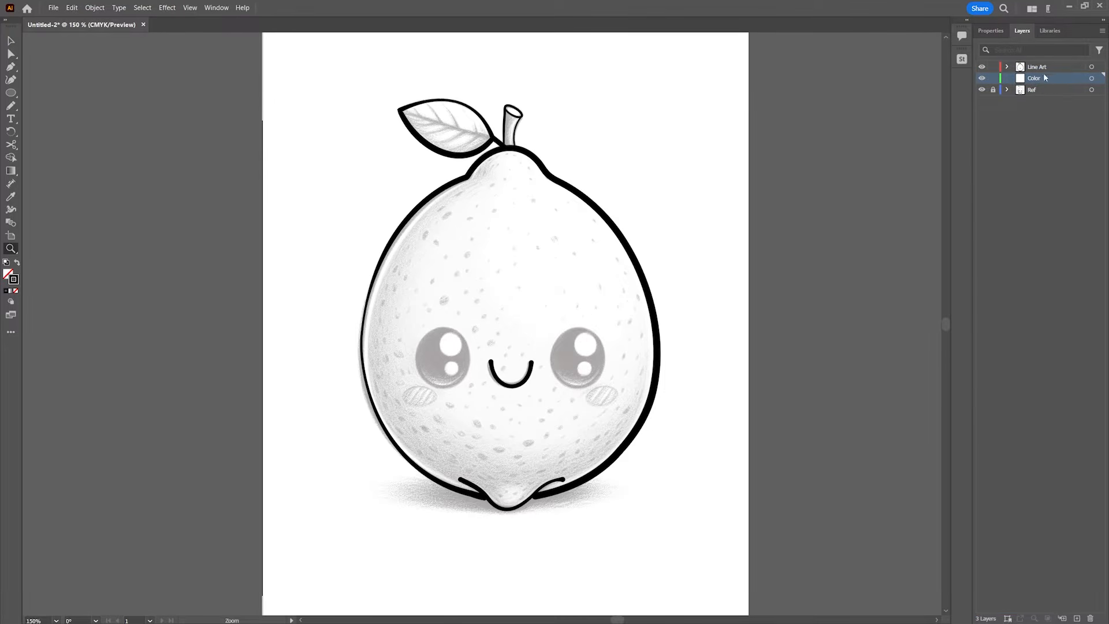
# - Duplicate all the Line Art paths in place with Paste in Back and move the copies onto the Color layer
pyautogui.click(1050, 67)
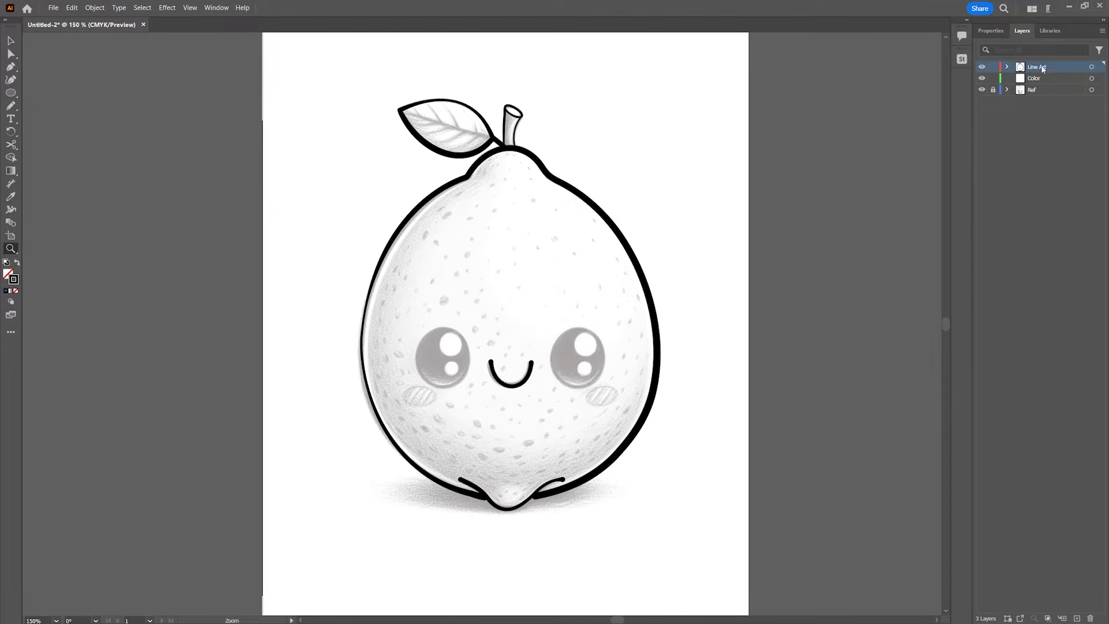
pyautogui.click(1092, 68)
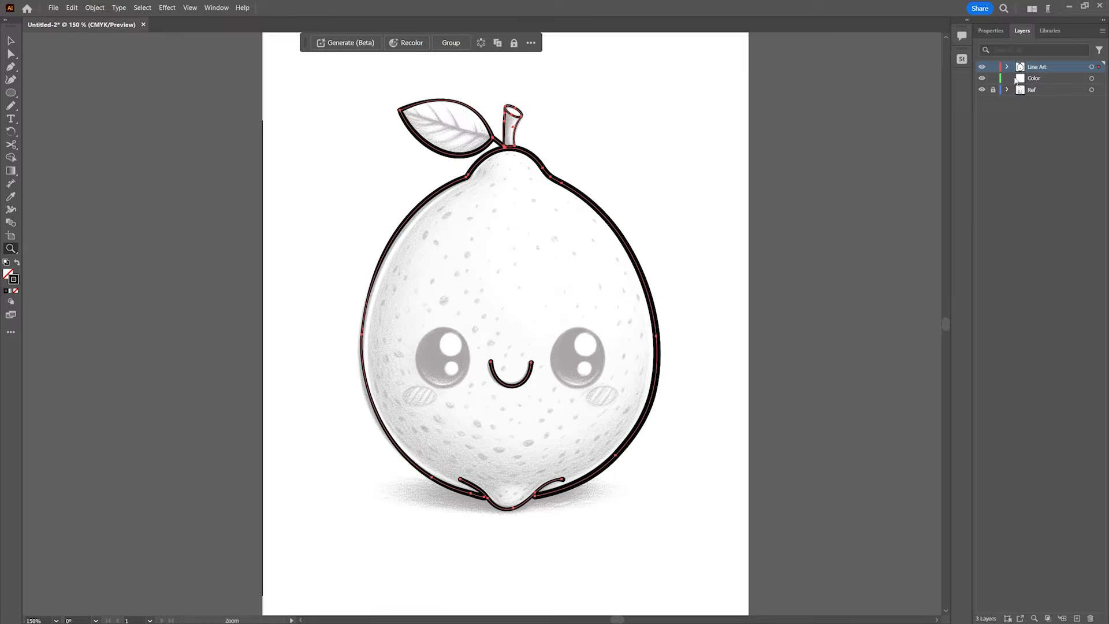
pyautogui.click(71, 7)
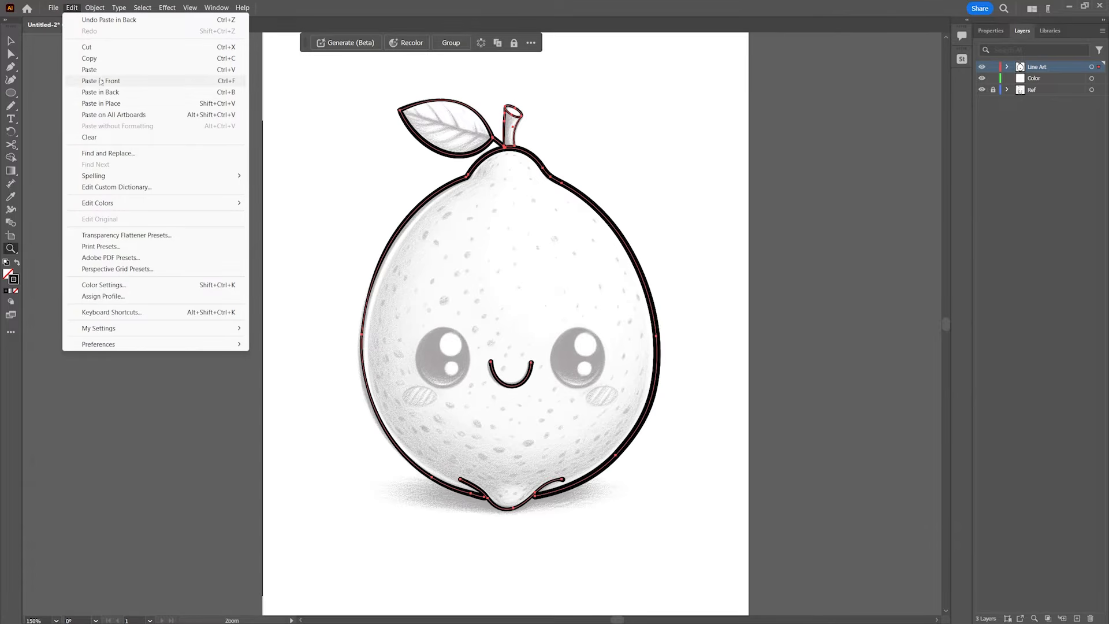
pyautogui.click(397, 4)
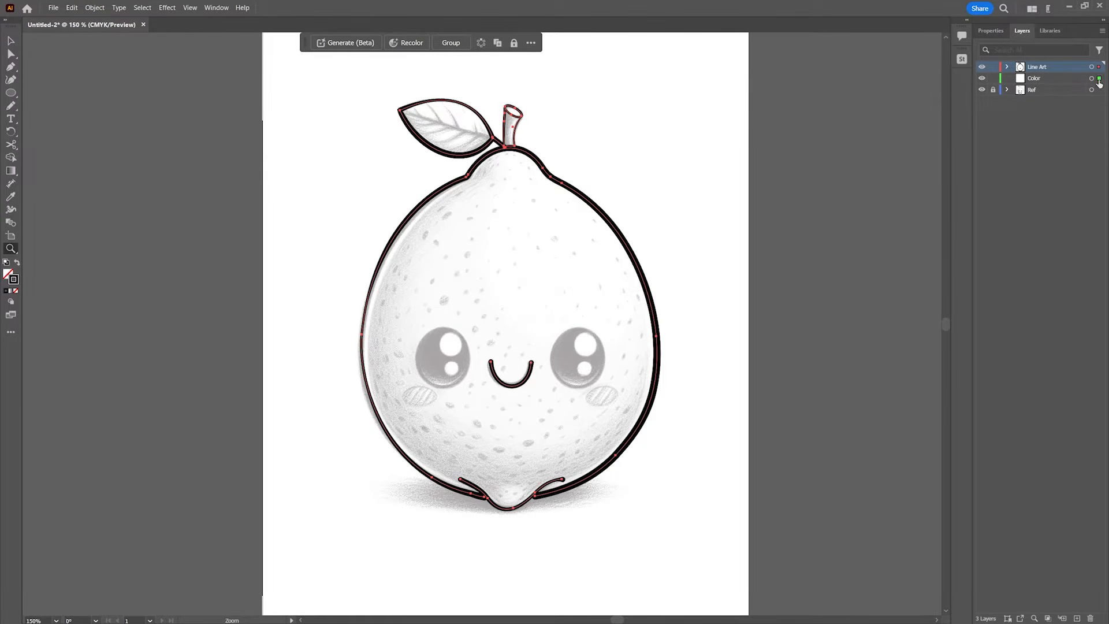
pyautogui.moveTo(1099, 82); pyautogui.dragTo(1100, 82)
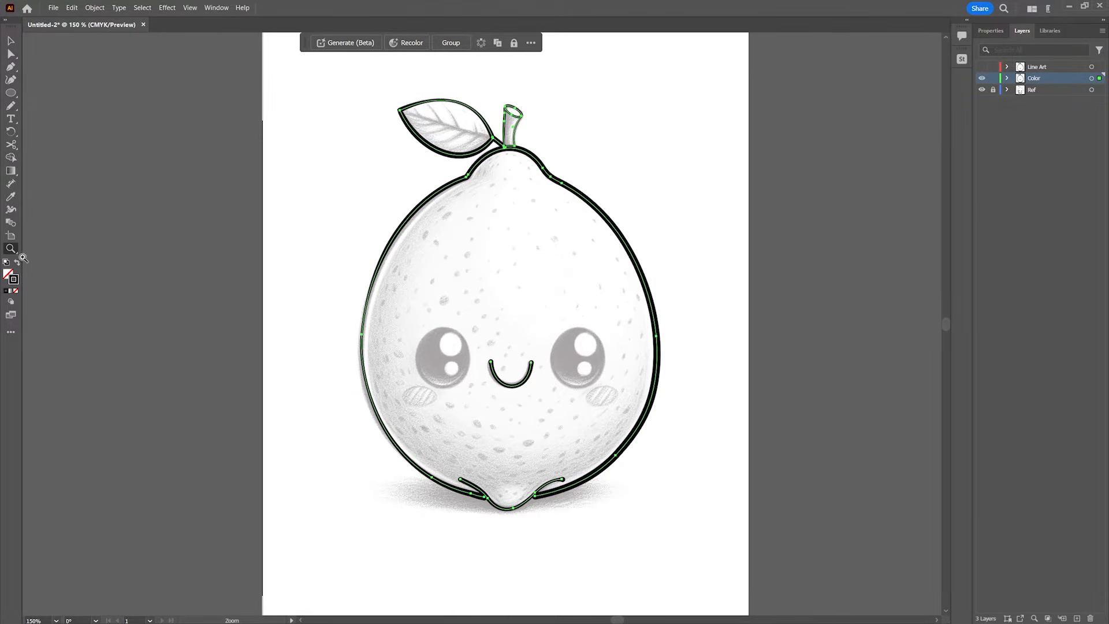
# - Try swapping the fill and stroke of the copied body outline on the Color layer
pyautogui.press('v')
pyautogui.click(351, 300)
pyautogui.click(382, 261)
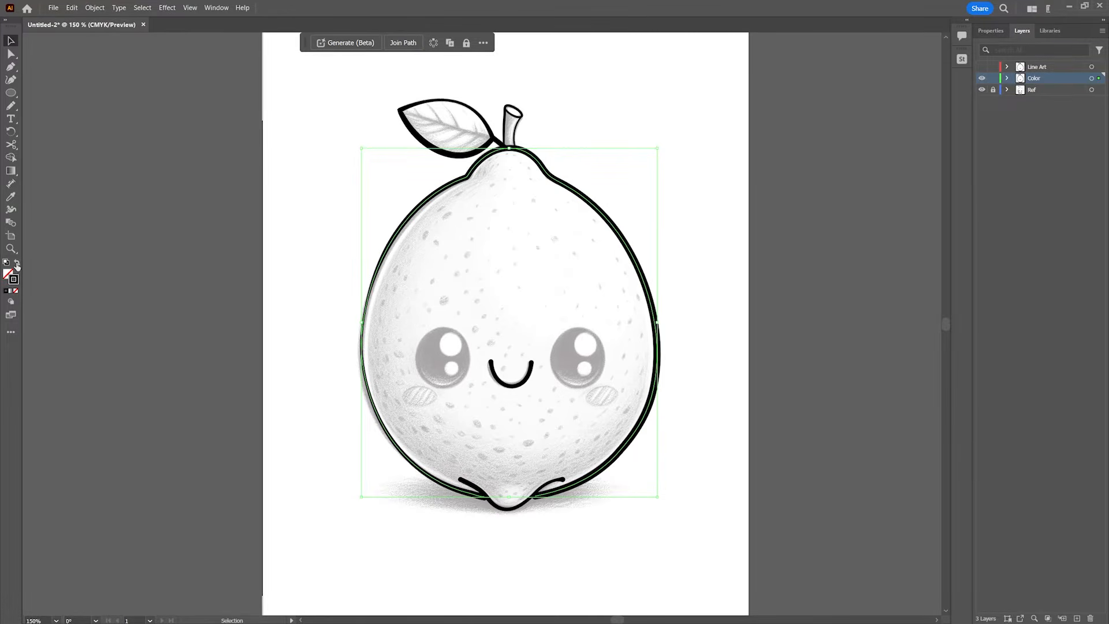
pyautogui.click(17, 263)
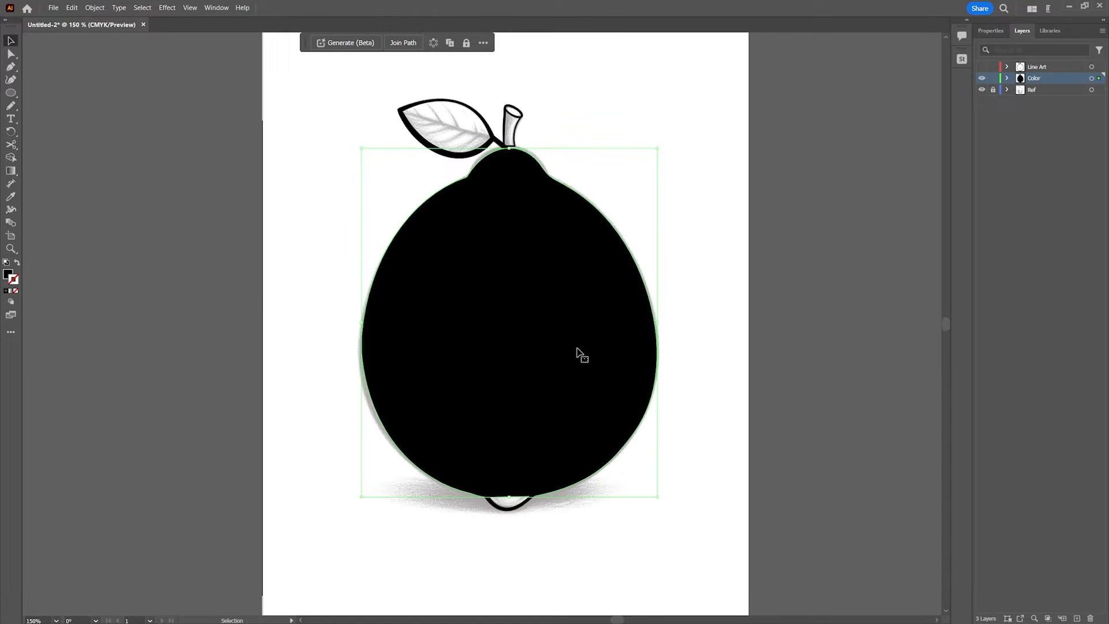
pyautogui.hotkey('shift', 'x')
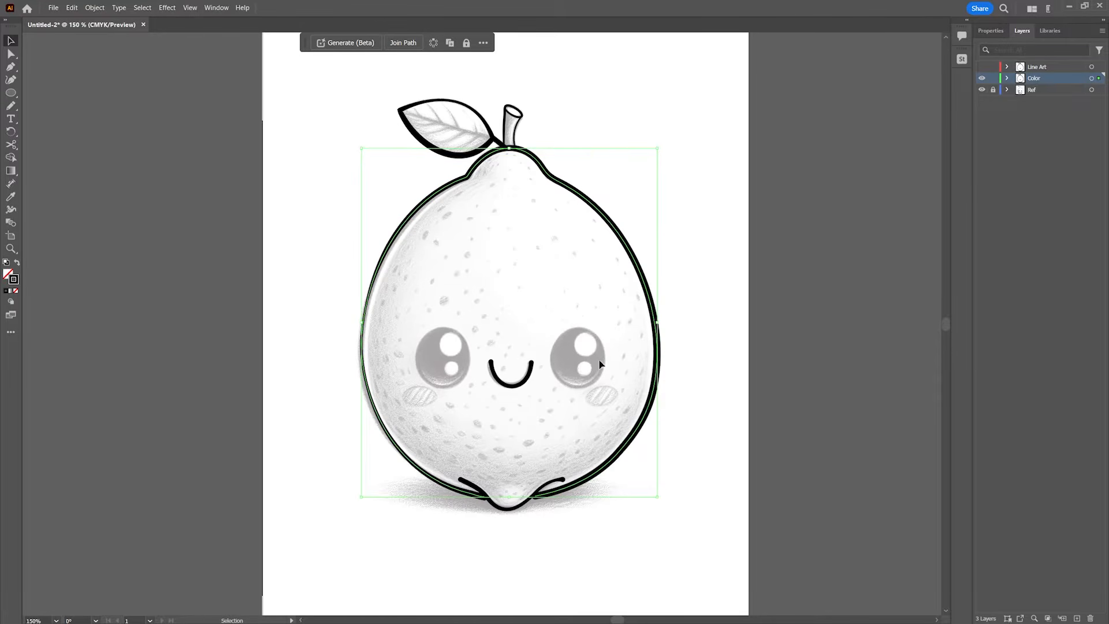
pyautogui.click(17, 264)
pyautogui.click(17, 264)
# - Try combining the copied body and bottom nub outlines with the Shape Builder while they are still unfilled
pyautogui.hotkey('ctrl', 'a')
pyautogui.hotkey('shift', 'm')
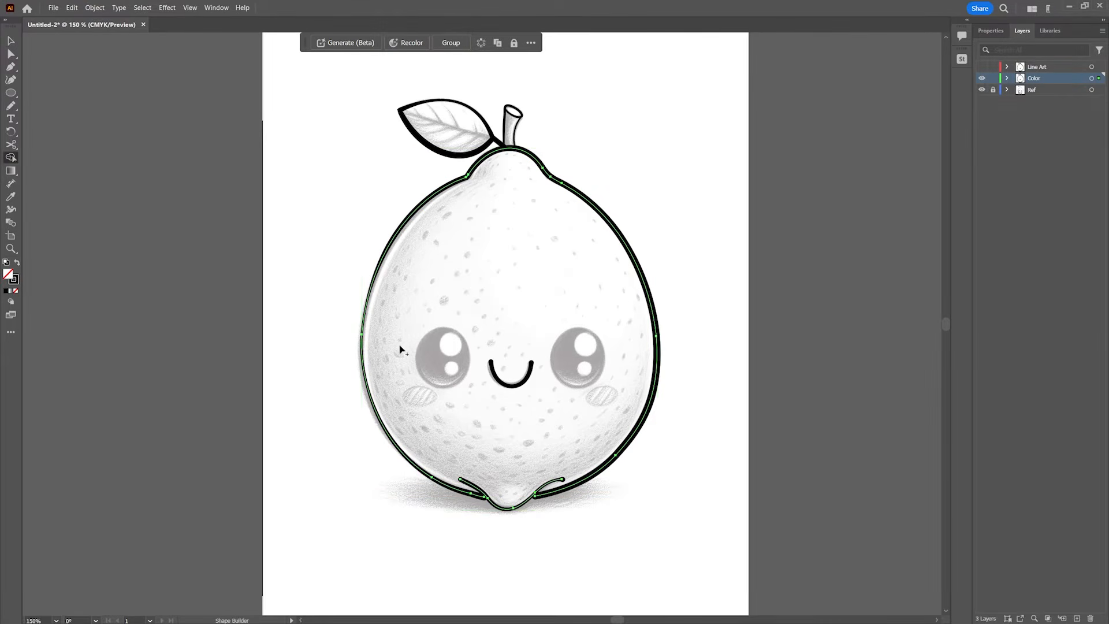
pyautogui.click(17, 263)
pyautogui.press('v')
pyautogui.hotkey('ctrl', 'a')
pyautogui.hotkey('ctrl', 'z')
pyautogui.moveTo(299, 316); pyautogui.dragTo(686, 506)
# - Lock the Line Art layer and swap fill and stroke on all Color layer paths to give them a black fill
pyautogui.click(992, 67)
pyautogui.click(1092, 79)
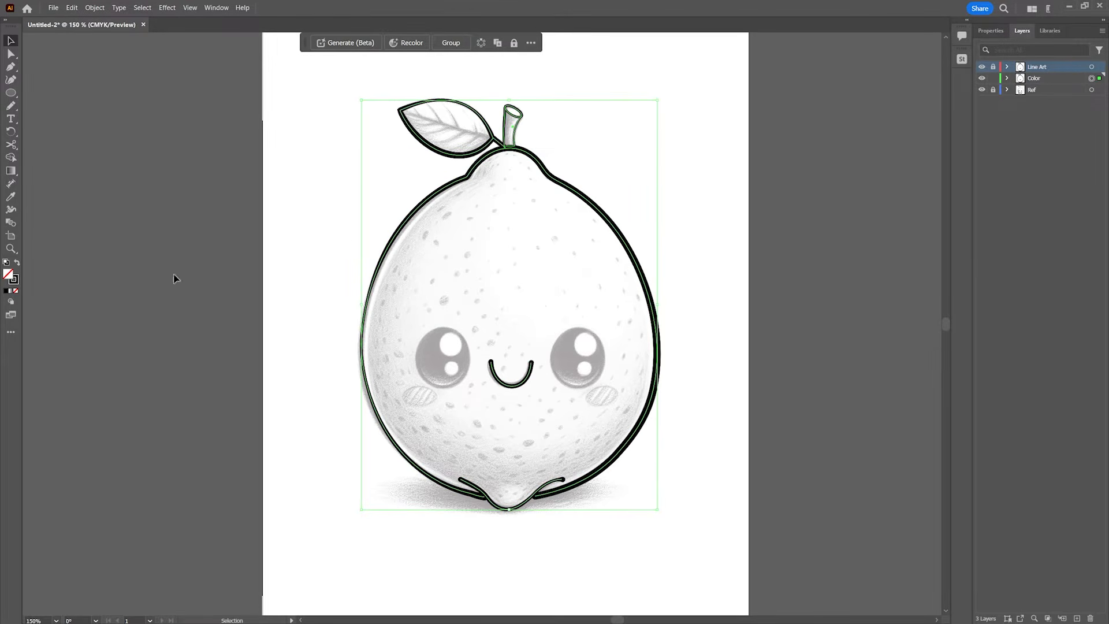
pyautogui.click(17, 264)
pyautogui.click(525, 527)
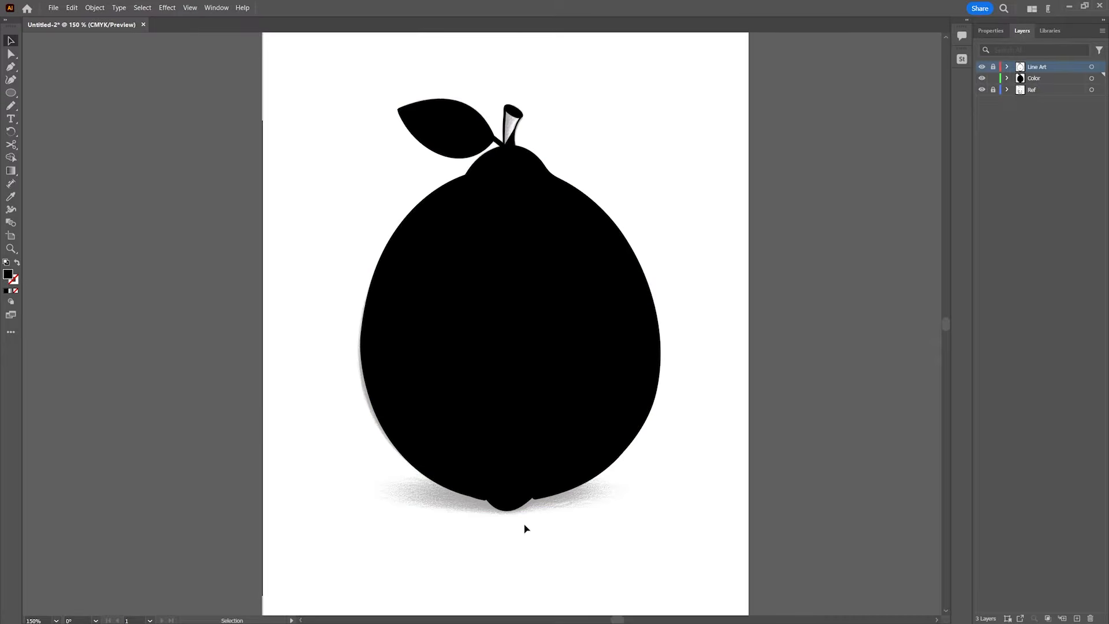
# - Select the filled body and bottom nub shapes and merge their overlapping areas with the Shape Builder
pyautogui.moveTo(296, 402); pyautogui.dragTo(653, 558)
pyautogui.click(10, 157)
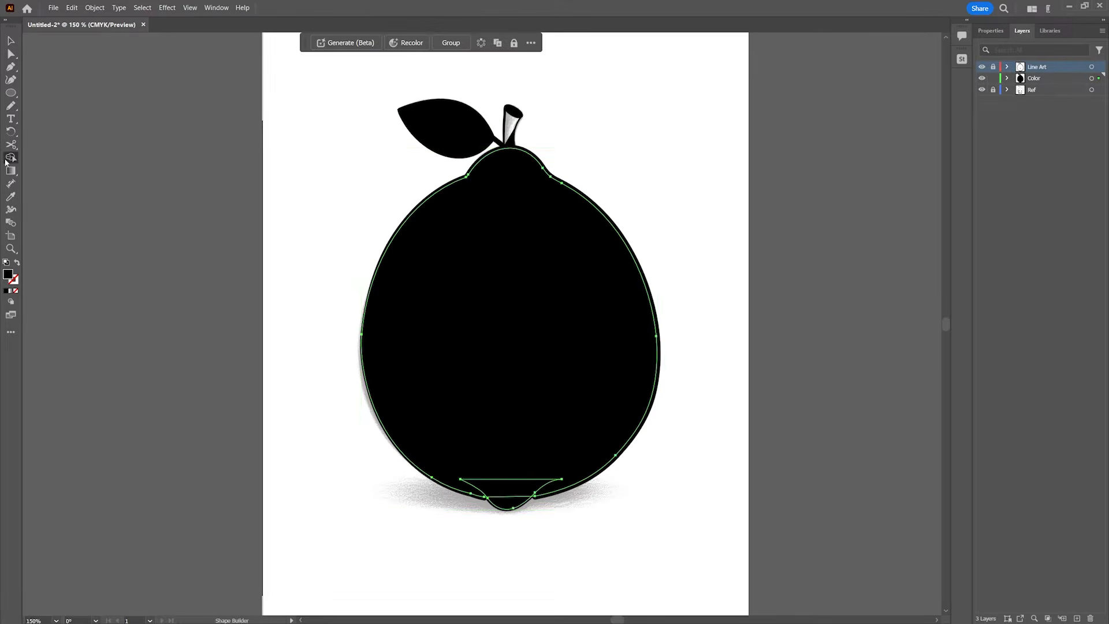
pyautogui.moveTo(514, 416); pyautogui.dragTo(509, 500)
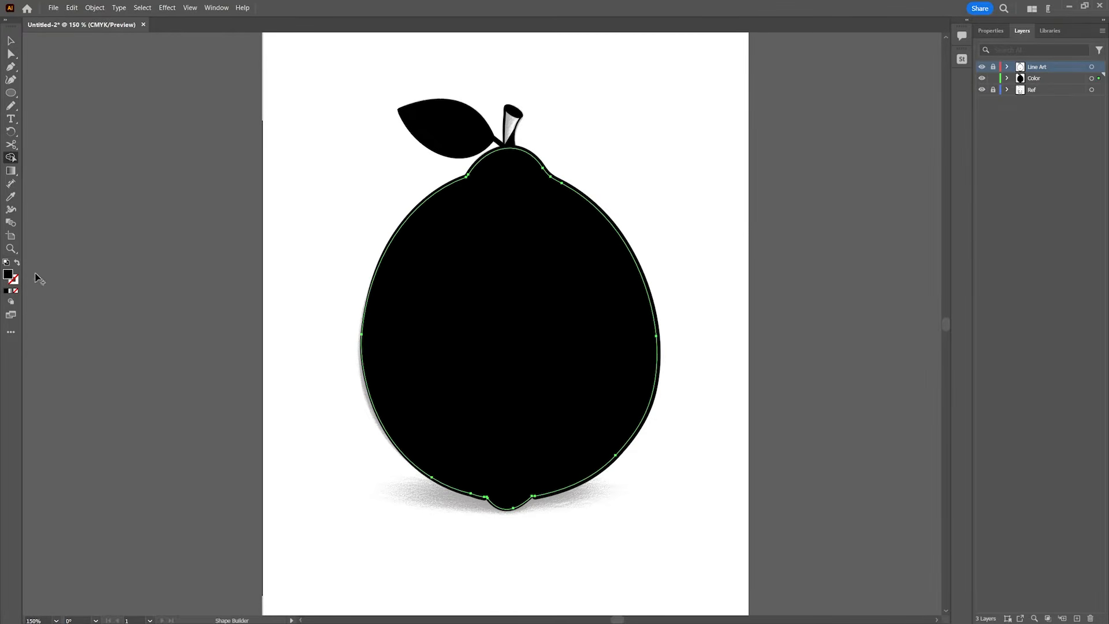
# - Display the Swatches beside the lemon's upper part and enlarge their display area
pyautogui.click(216, 7)
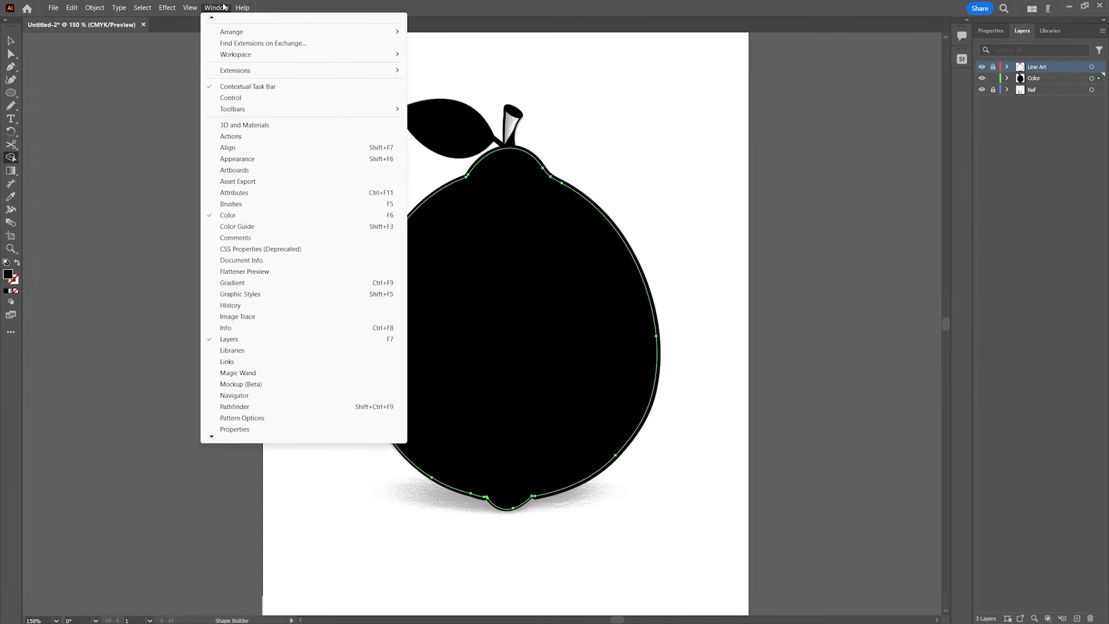
pyautogui.moveTo(212, 436)
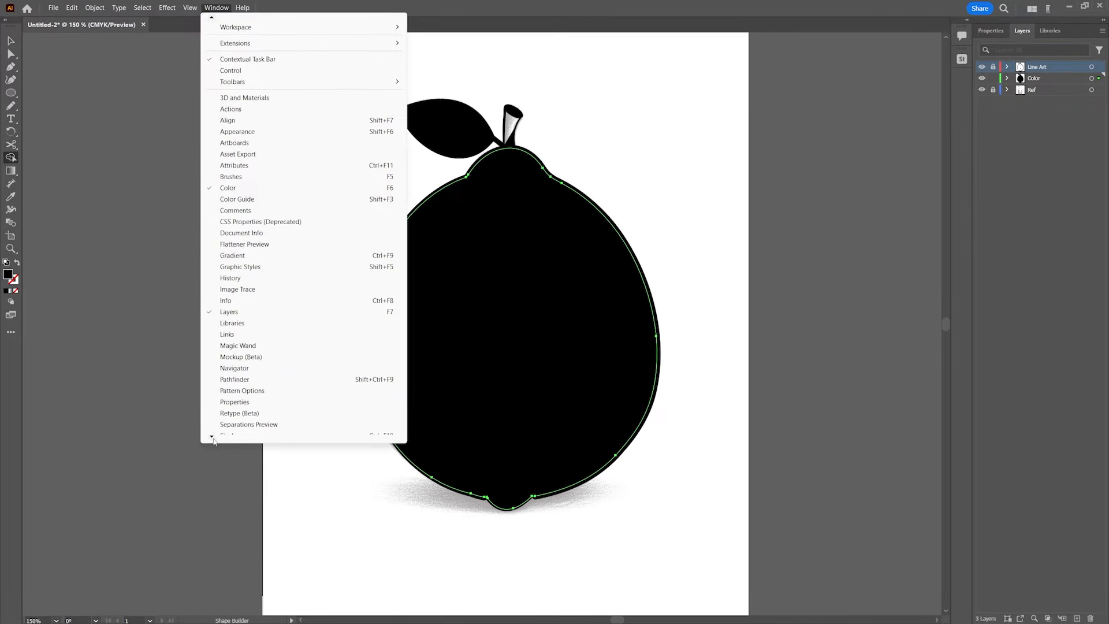
pyautogui.click(223, 426)
pyautogui.moveTo(531, 103); pyautogui.dragTo(737, 75)
pyautogui.moveTo(783, 153); pyautogui.dragTo(785, 224)
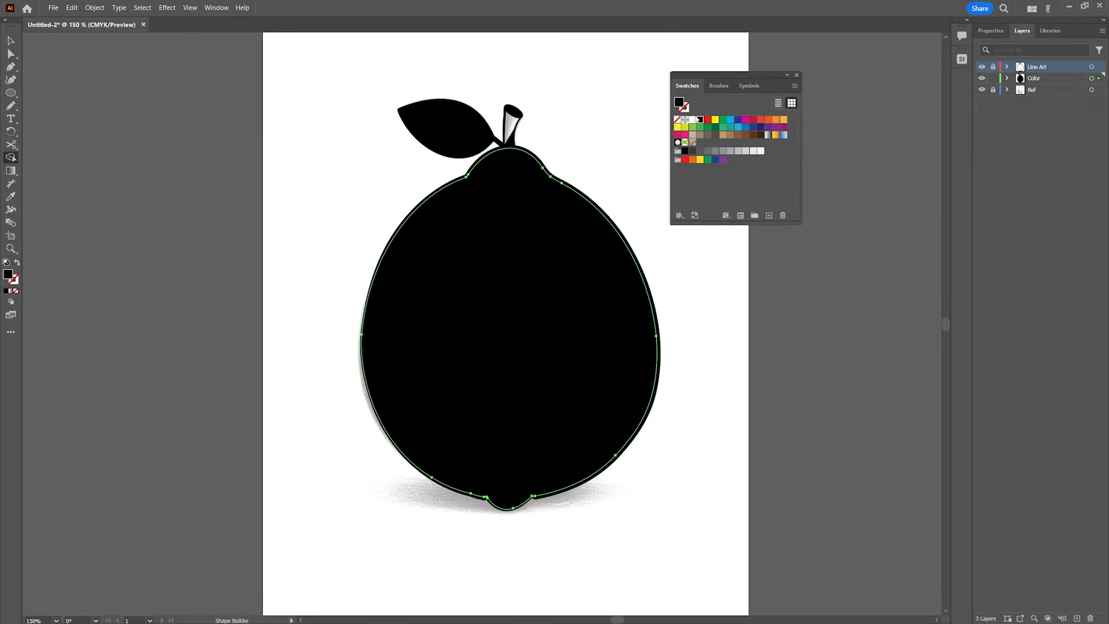
# - Merge the remaining body and bottom nub regions with the Shape Builder and fill the combined shape with yellow
pyautogui.click(678, 128)
pyautogui.hotkey('ctrl', 'z')
pyautogui.press('v')
pyautogui.click(11, 157)
pyautogui.moveTo(507, 506); pyautogui.dragTo(520, 439)
pyautogui.click(10, 41)
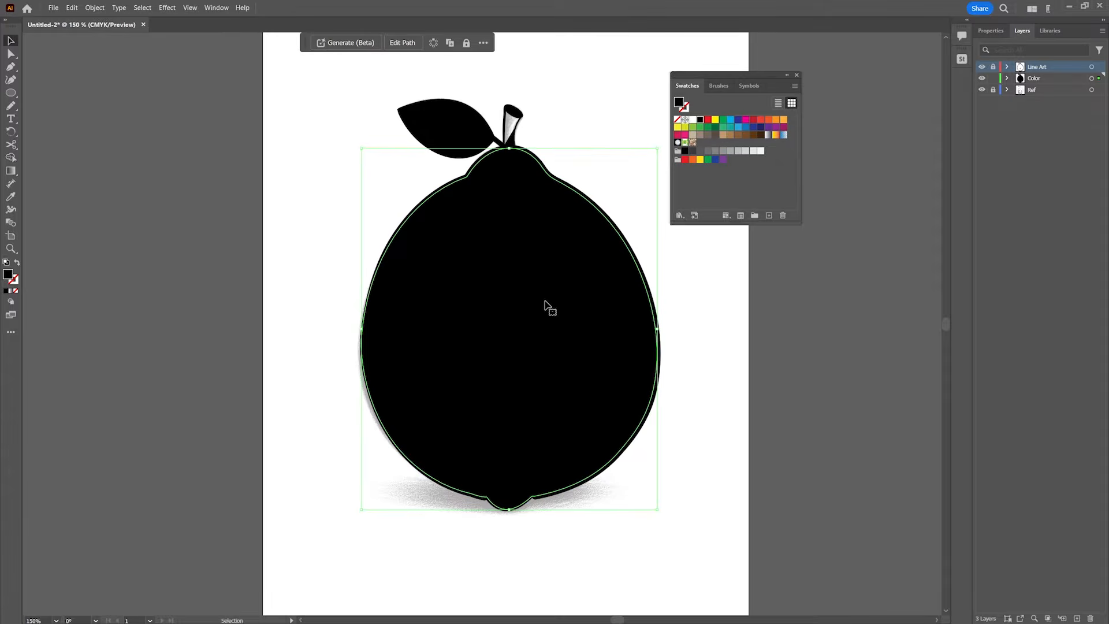
pyautogui.click(679, 127)
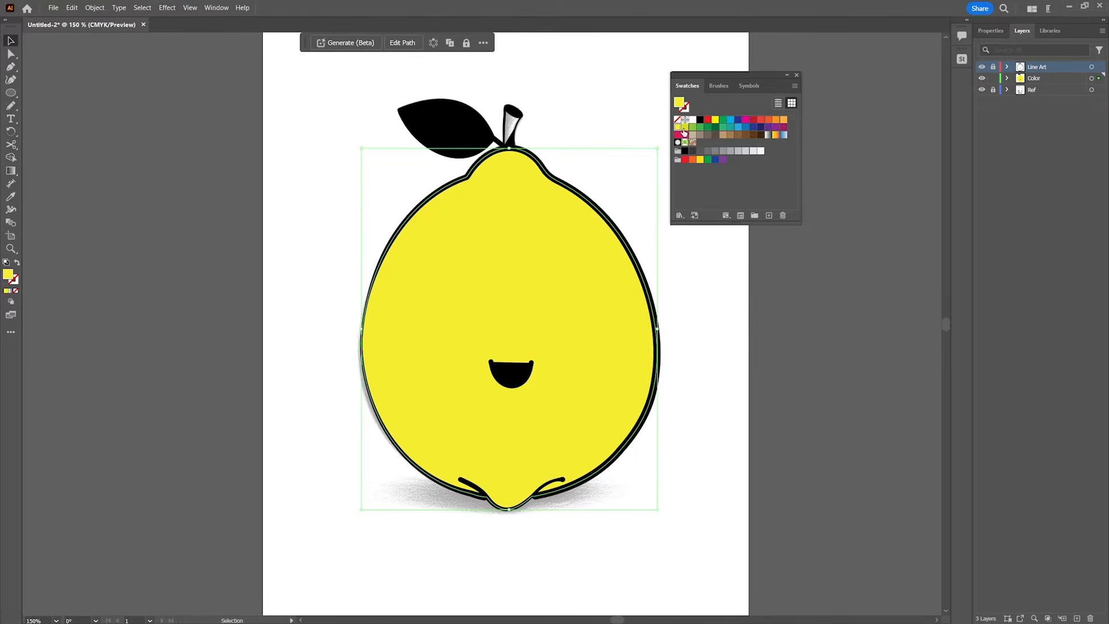
# - Expand the Color layer's contents and delete the black-filled smile copy
pyautogui.click(1007, 78)
pyautogui.click(509, 376)
pyautogui.press('Delete')
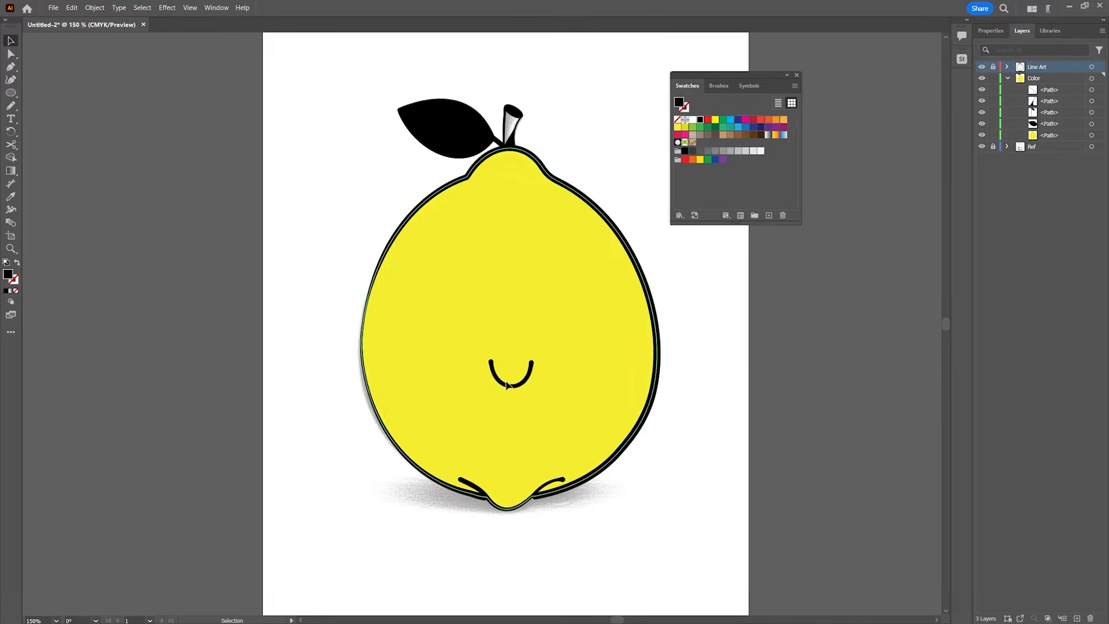
# - Select the yellow body shape, check it against the outlines by toggling the Line Art layer, and leave that layer hidden
pyautogui.click(508, 386)
pyautogui.moveTo(516, 387); pyautogui.dragTo(518, 388)
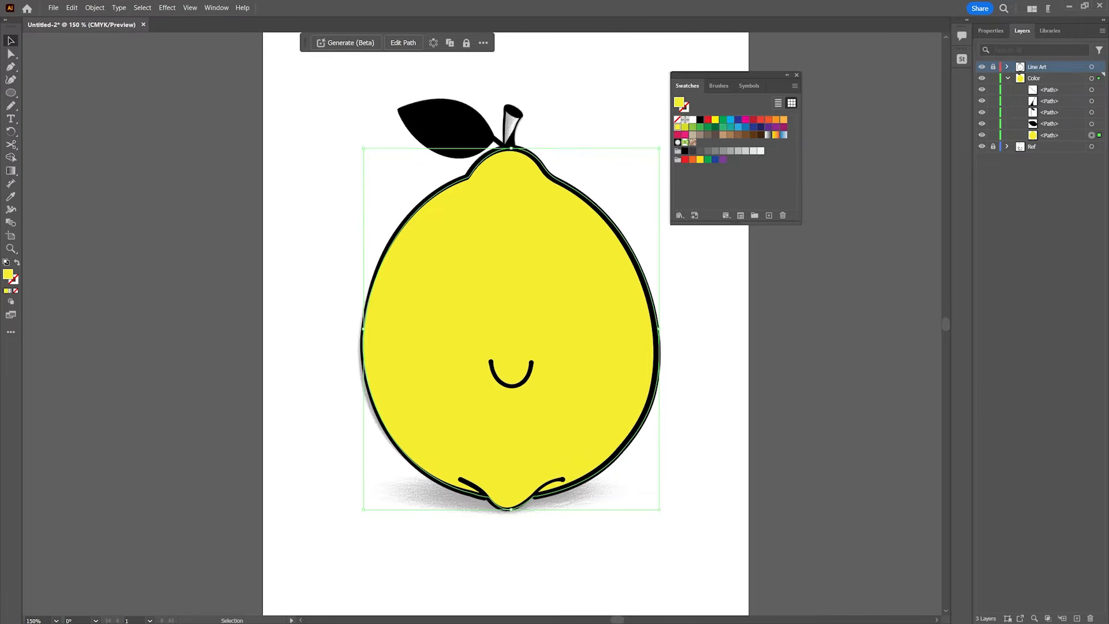
pyautogui.click(980, 66)
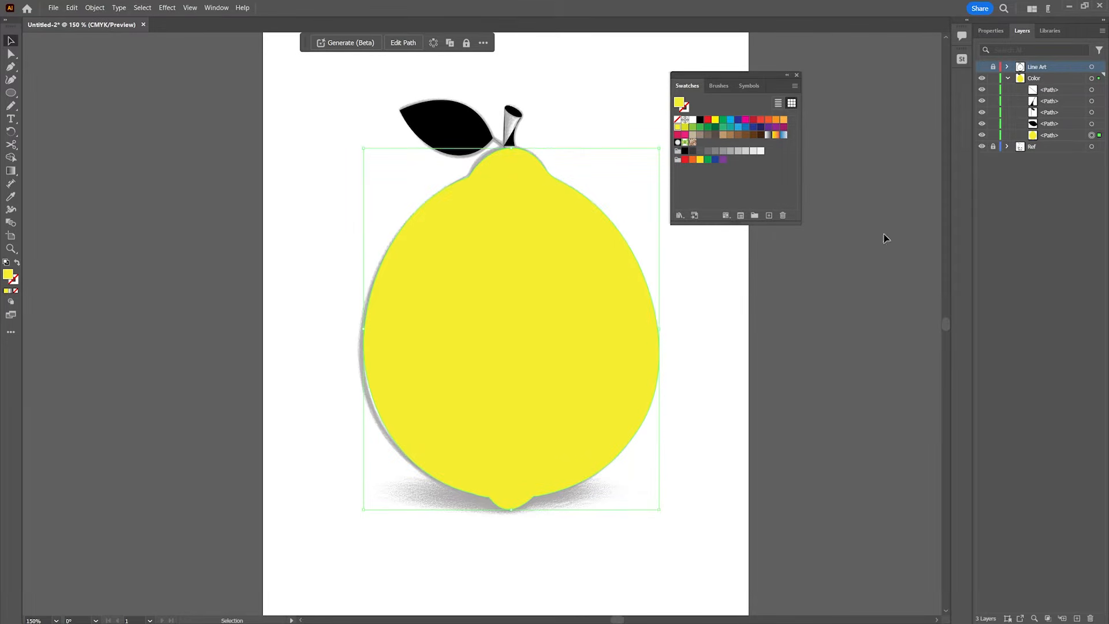
pyautogui.click(981, 67)
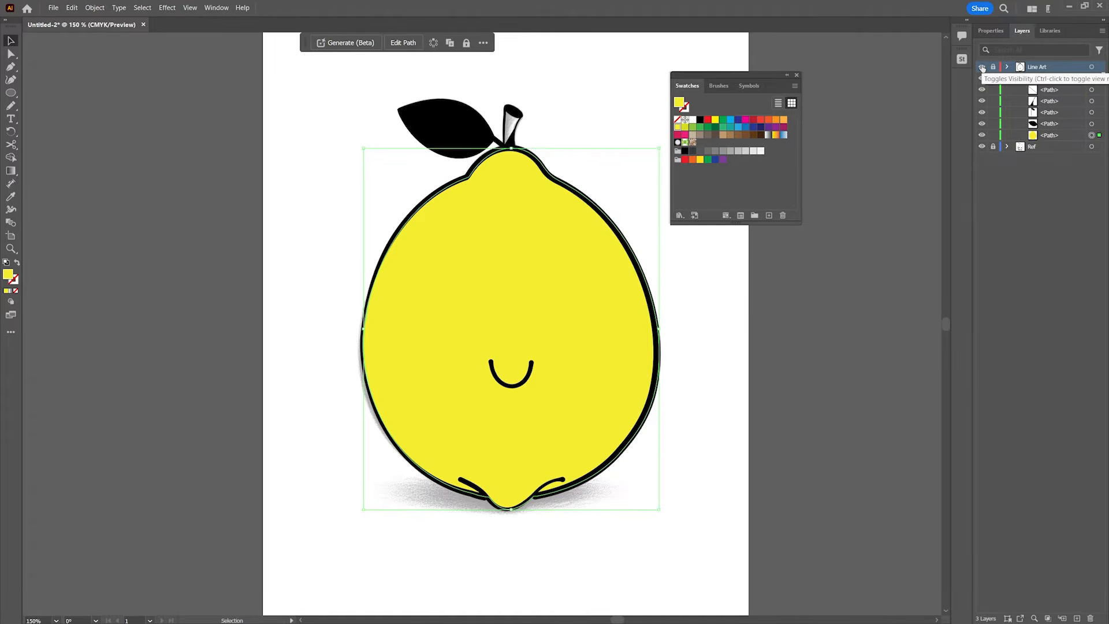
pyautogui.click(981, 67)
pyautogui.click(981, 67)
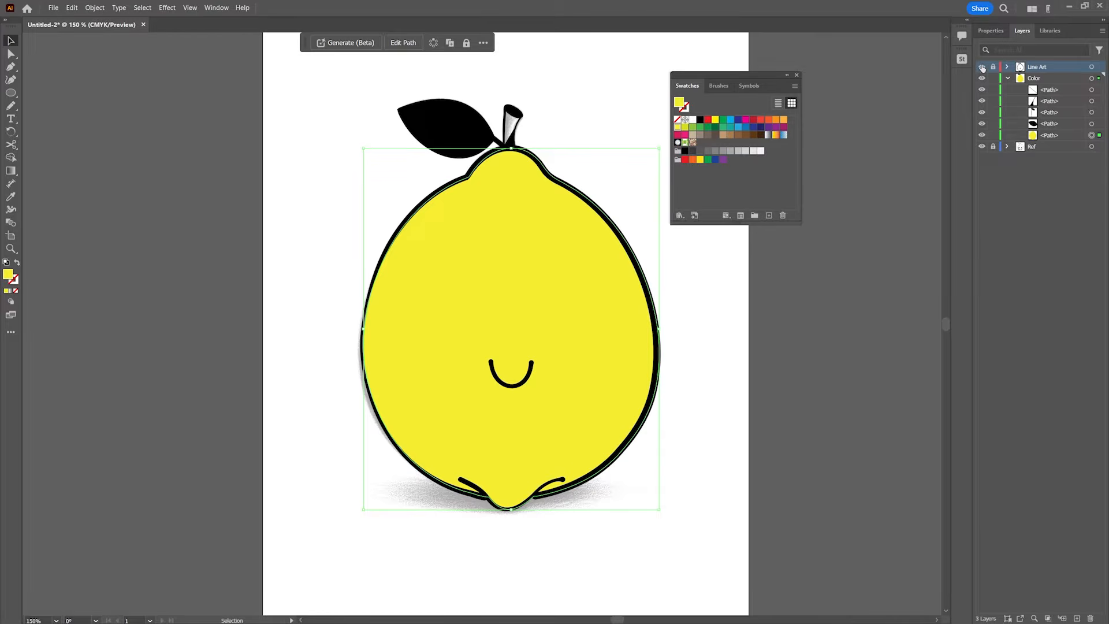
pyautogui.click(981, 67)
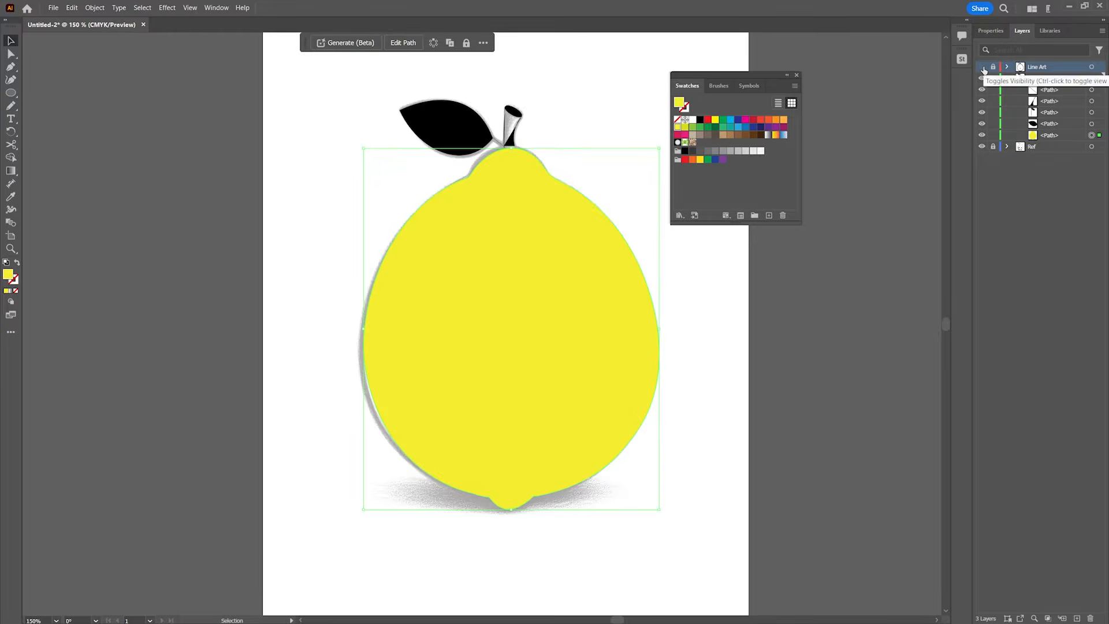
pyautogui.click(984, 69)
pyautogui.click(983, 69)
pyautogui.click(983, 70)
pyautogui.click(984, 70)
pyautogui.click(1032, 104)
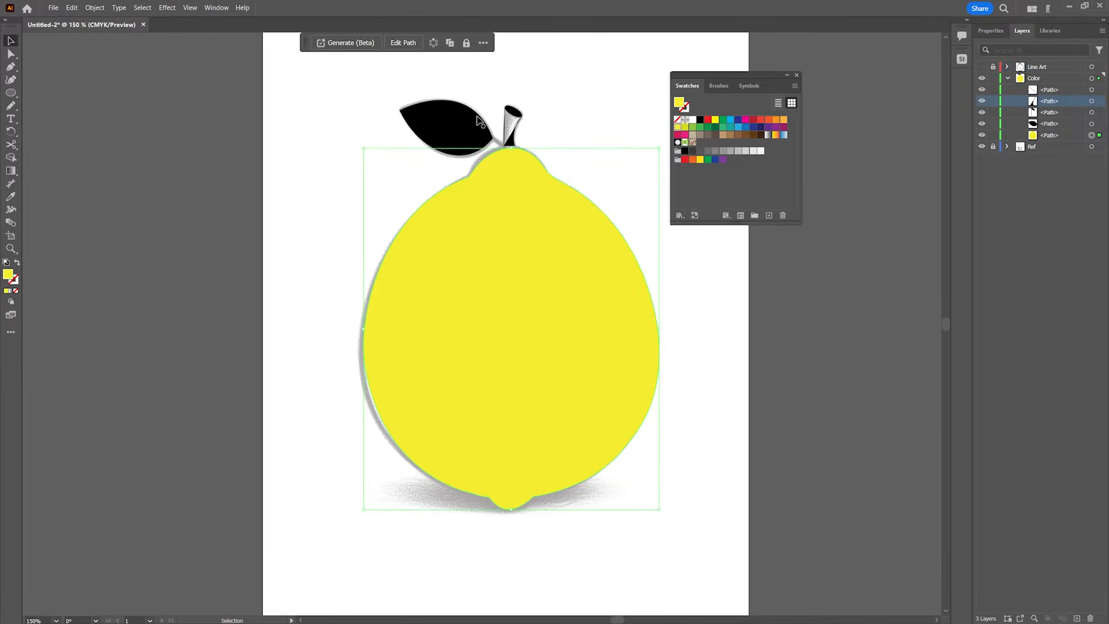
# - Select the black stem shapes and merge their overlapping regions into a separate cap and stalk with the Shape Builder
pyautogui.moveTo(489, 88)
pyautogui.mouseDown()
pyautogui.moveTo(537, 125)
pyautogui.moveTo(512, 131)
pyautogui.moveTo(509, 111)
pyautogui.mouseUp()
pyautogui.hotkey('shift', 'm')
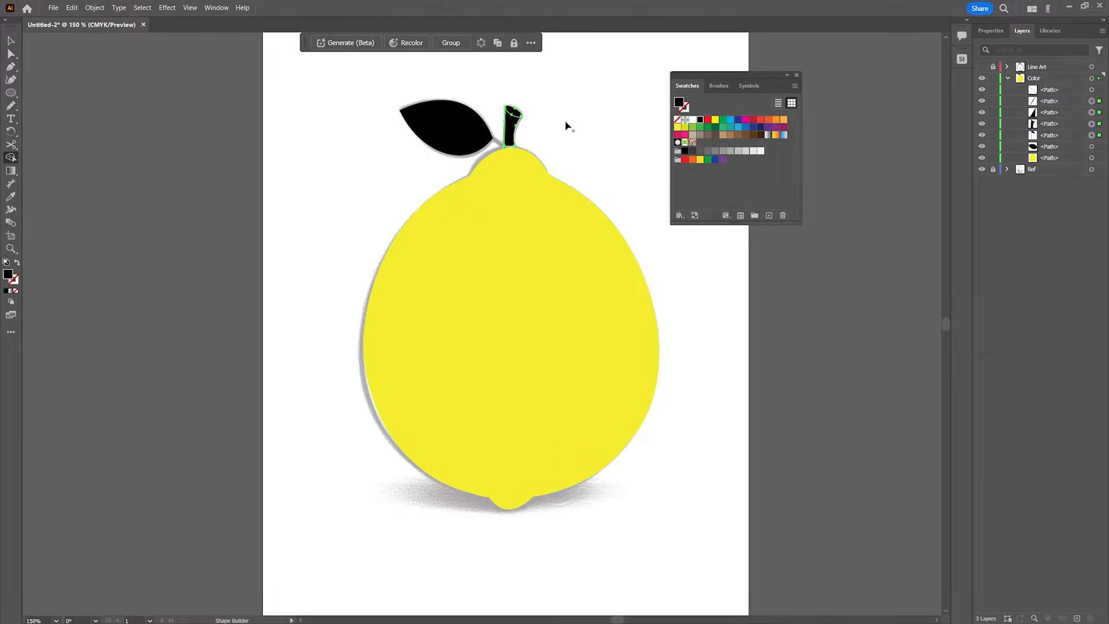
pyautogui.click(513, 110)
pyautogui.moveTo(511, 110); pyautogui.dragTo(515, 110)
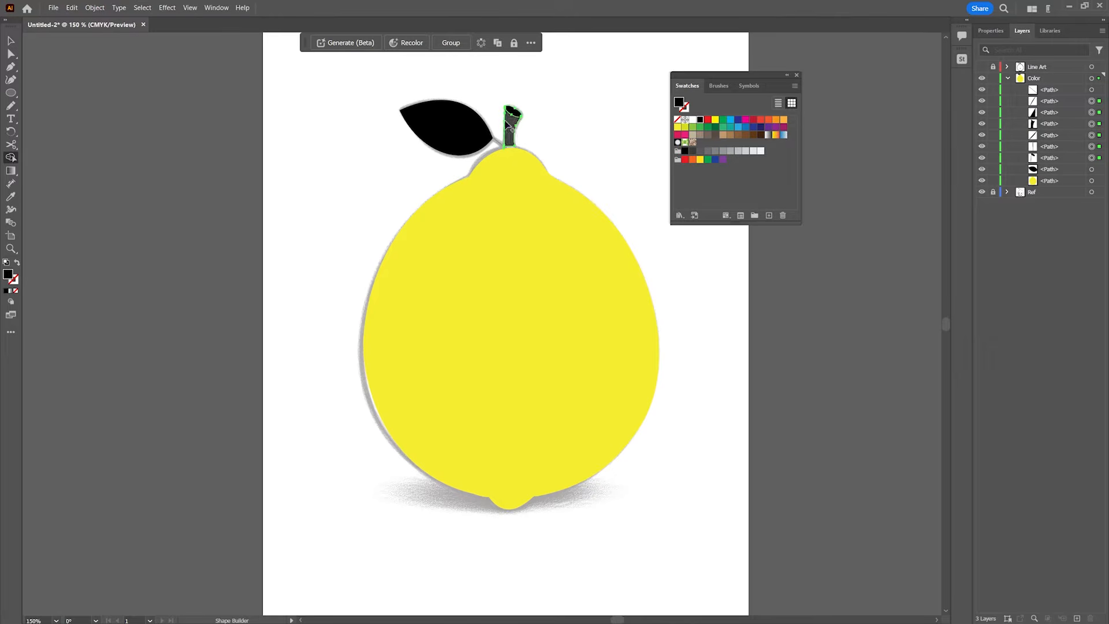
pyautogui.click(12, 40)
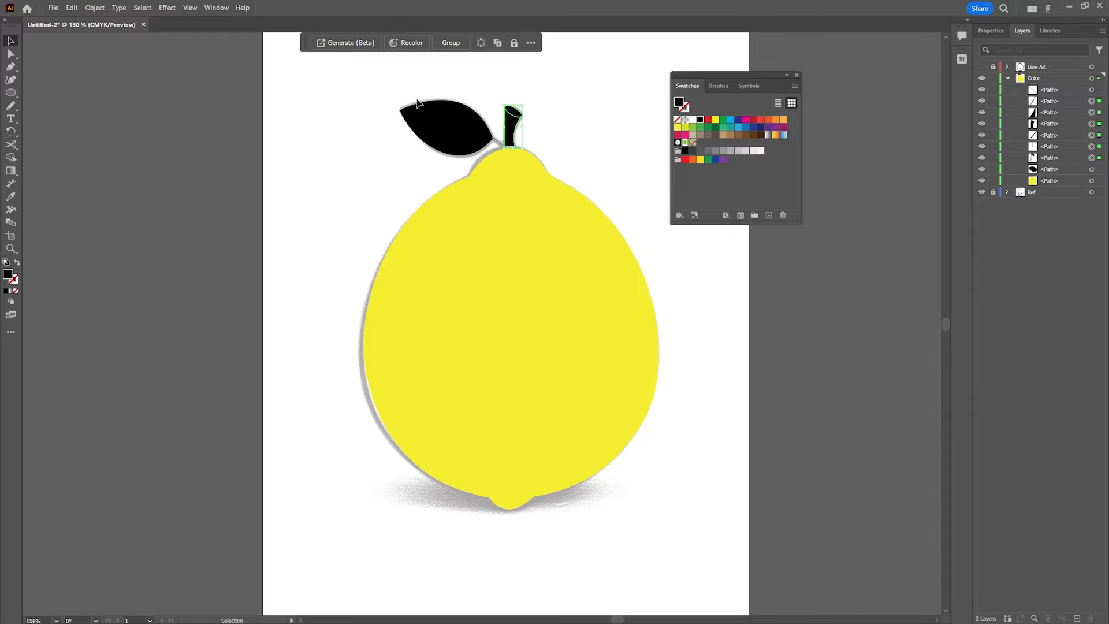
pyautogui.click(439, 127)
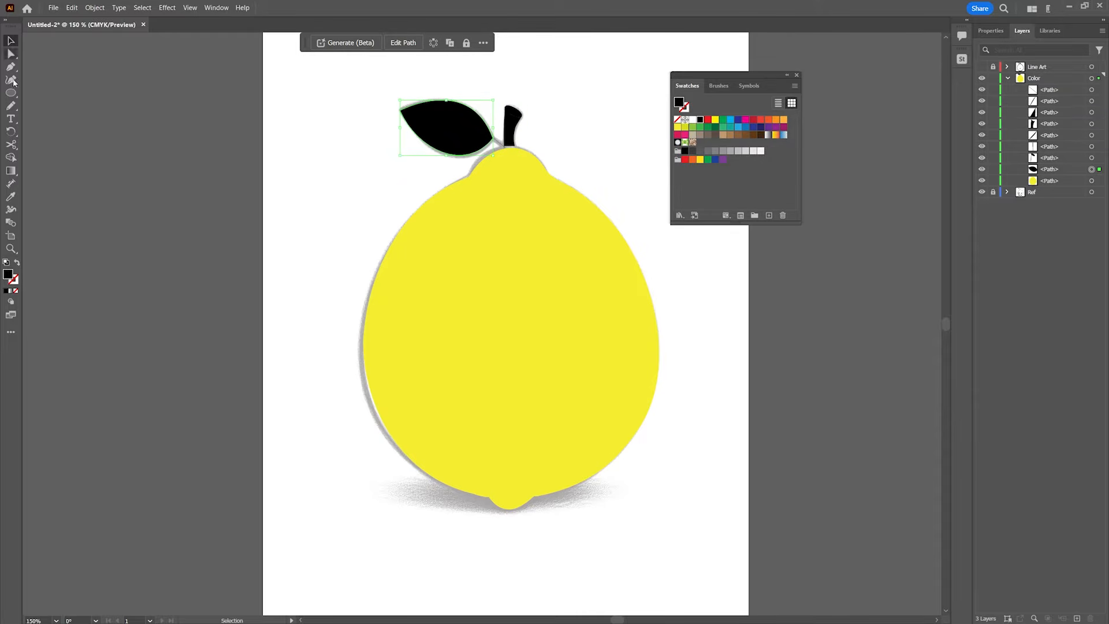
pyautogui.click(11, 157)
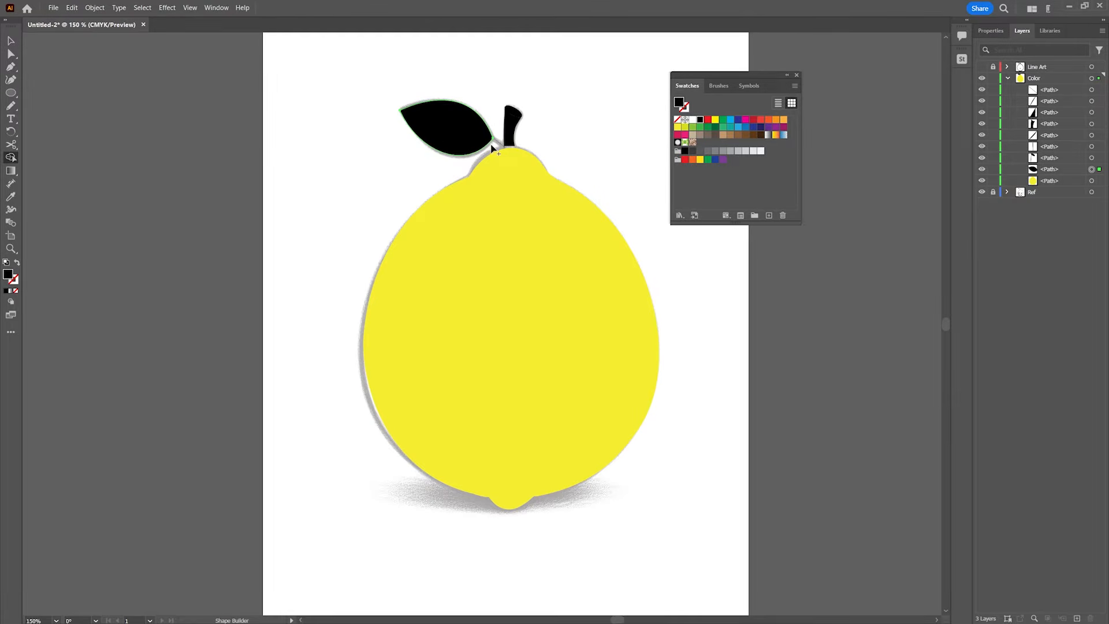
# - Select the stem's stalk below the cut end and fill it with dark brown
pyautogui.press('z')
pyautogui.keyDown('alt'); pyautogui.click(552, 275); pyautogui.keyUp('alt')
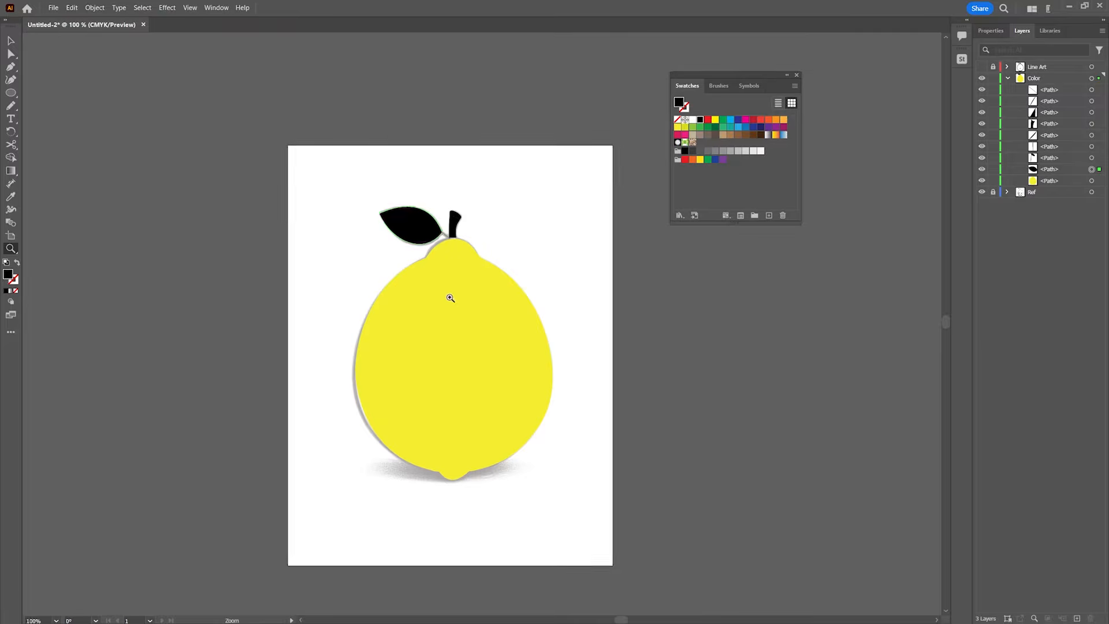
pyautogui.click(449, 297)
pyautogui.click(546, 183)
pyautogui.click(390, 377)
pyautogui.press('v')
pyautogui.click(503, 318)
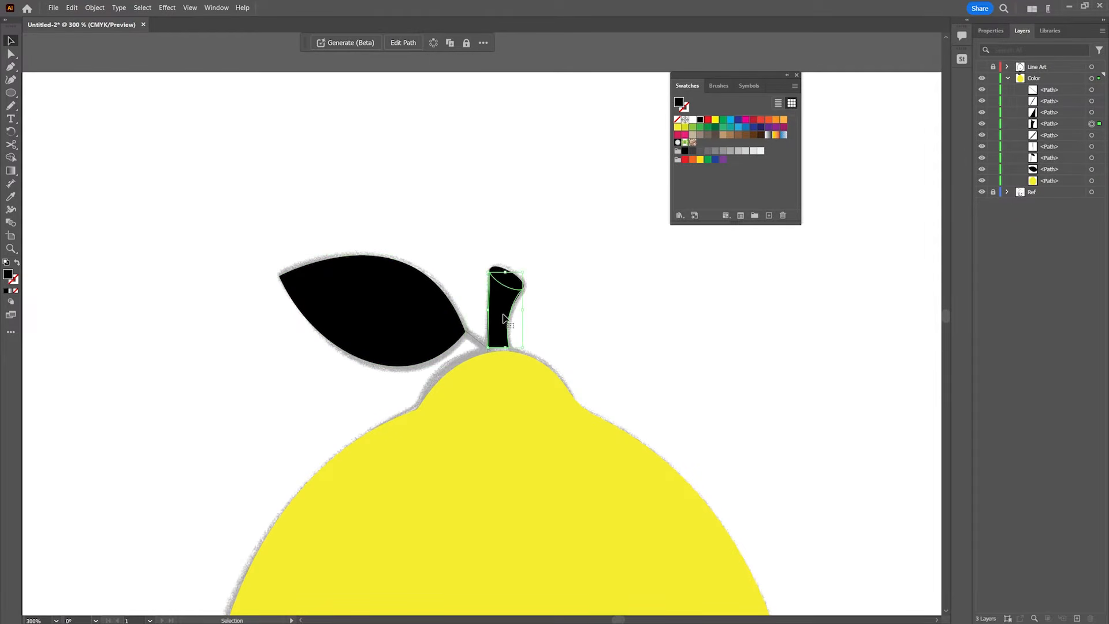
pyautogui.click(746, 135)
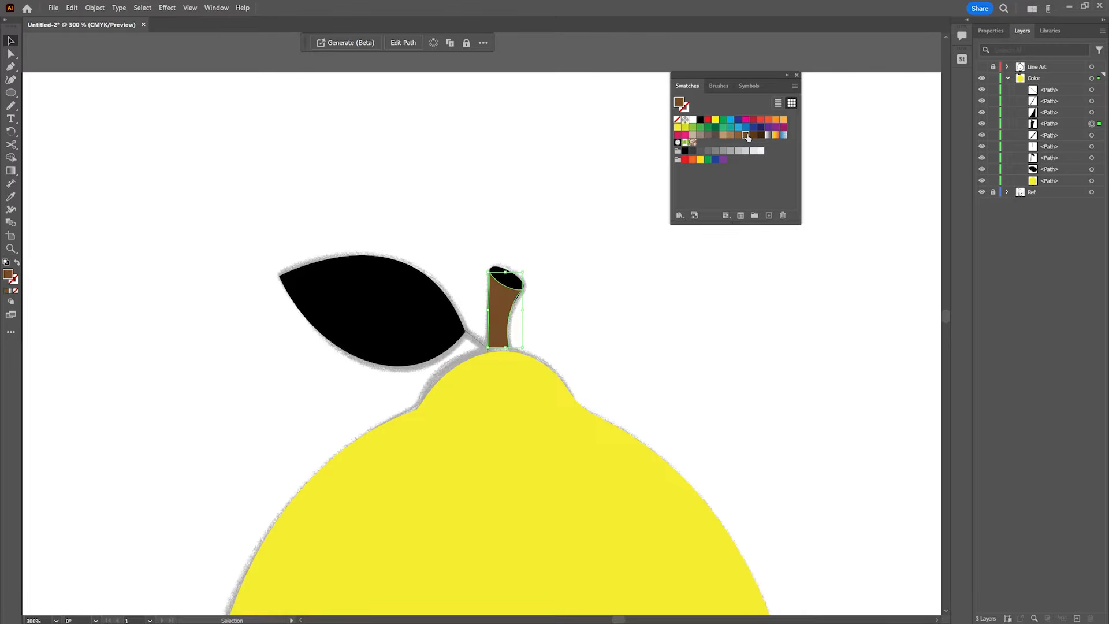
# - Select the oval cut end of the stem and fill it with light tan brown
pyautogui.press('a')
pyautogui.click(505, 281)
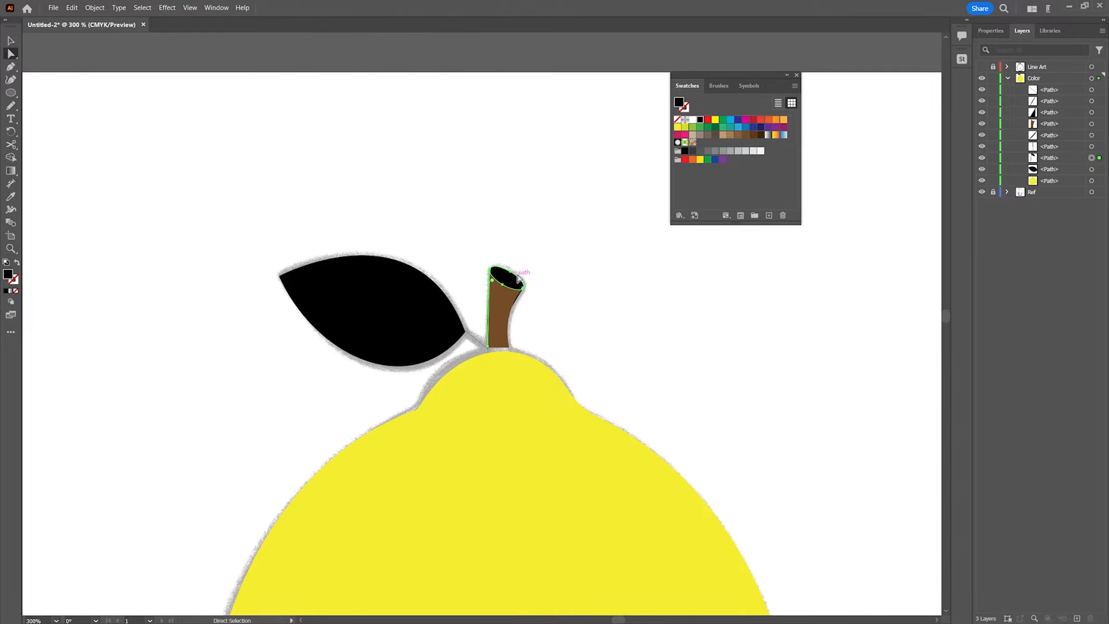
pyautogui.press('v')
pyautogui.click(761, 283)
pyautogui.click(506, 280)
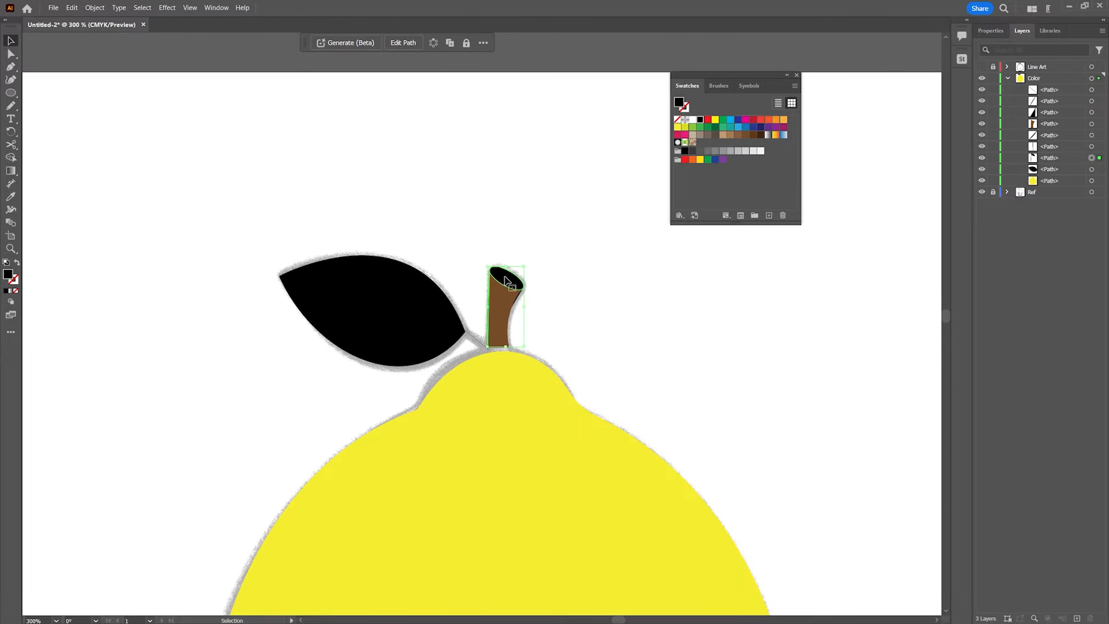
pyautogui.click(721, 140)
pyautogui.click(762, 329)
# - Select the black leaf and fill it with light green
pyautogui.click(353, 307)
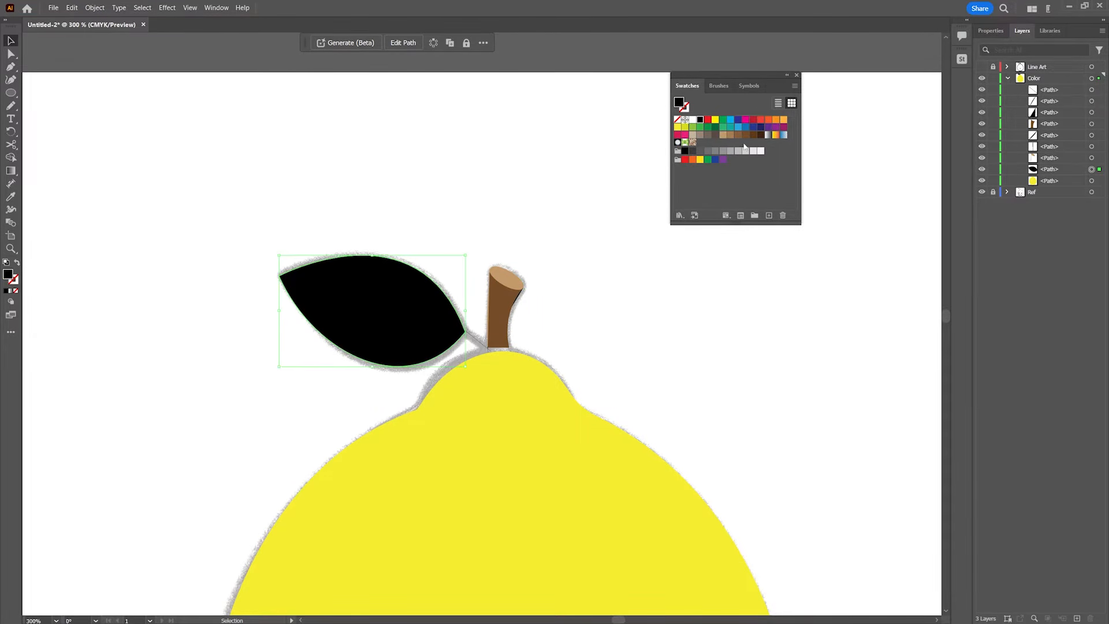
pyautogui.click(700, 127)
pyautogui.click(685, 127)
pyautogui.click(692, 127)
pyautogui.click(676, 321)
# - Show the Line Art layer again over the colored lemon and bring the whole character into view
pyautogui.press('z')
pyautogui.keyDown('alt'); pyautogui.click(662, 356); pyautogui.keyUp('alt')
pyautogui.keyDown('alt'); pyautogui.click(659, 359); pyautogui.keyUp('alt')
pyautogui.moveTo(552, 413); pyautogui.dragTo(637, 274)
pyautogui.click(981, 67)
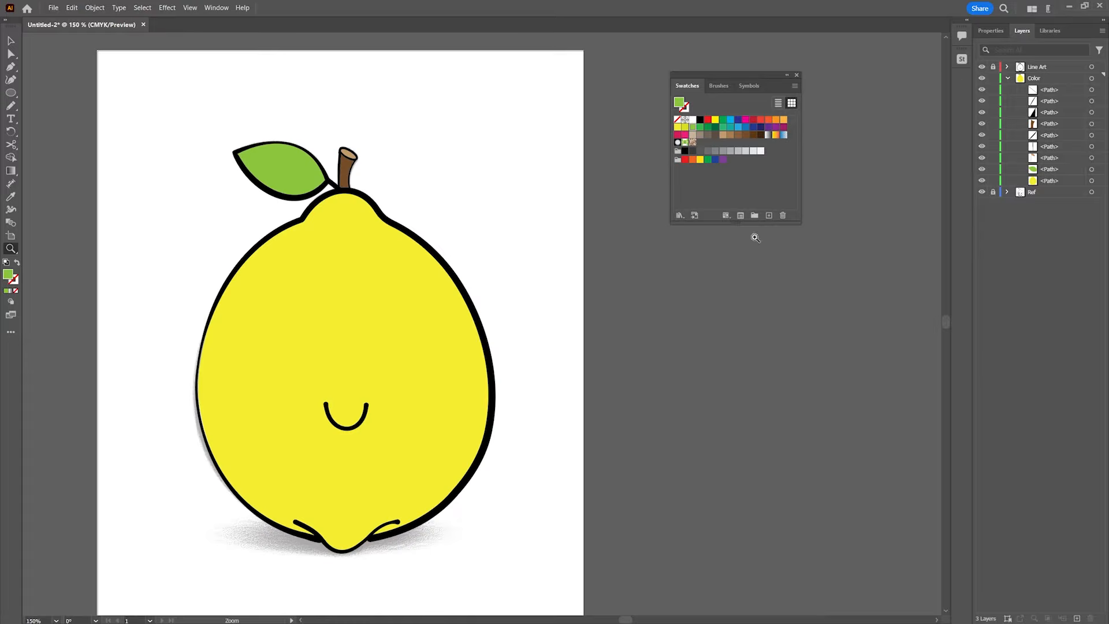
pyautogui.moveTo(606, 346); pyautogui.dragTo(661, 311)
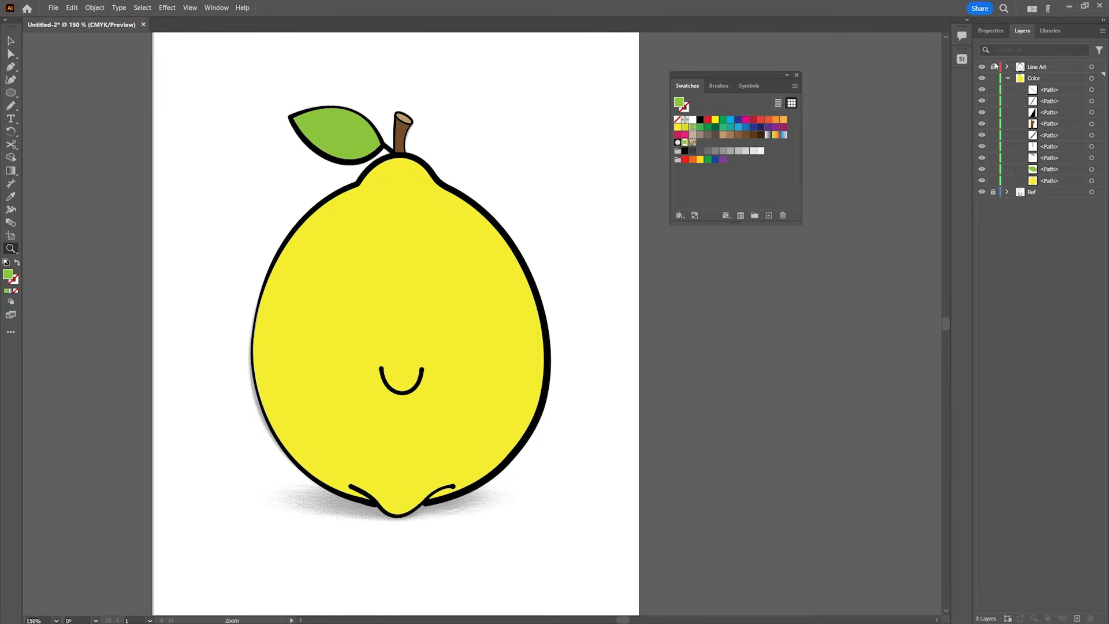
# - Collapse and hide the Color layer, and unlock and hide the Line Art layer
pyautogui.click(1008, 78)
pyautogui.click(981, 78)
pyautogui.click(981, 78)
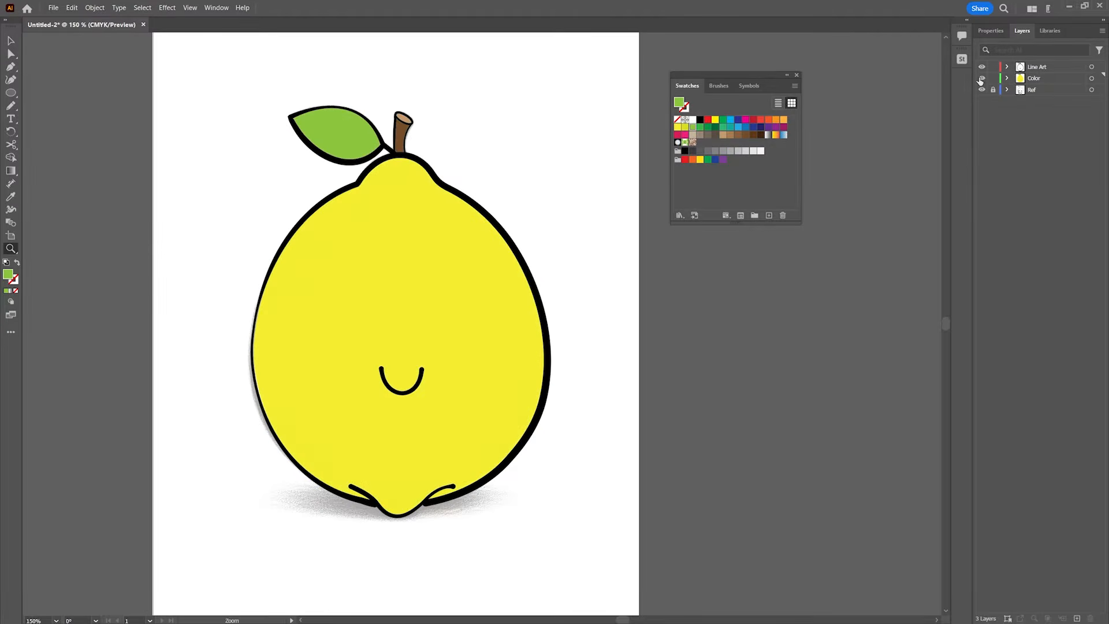
pyautogui.click(981, 78)
pyautogui.click(981, 78)
pyautogui.click(981, 66)
pyautogui.click(981, 78)
# - Create a new layer named Features and place it above the Line Art layer
pyautogui.click(1076, 618)
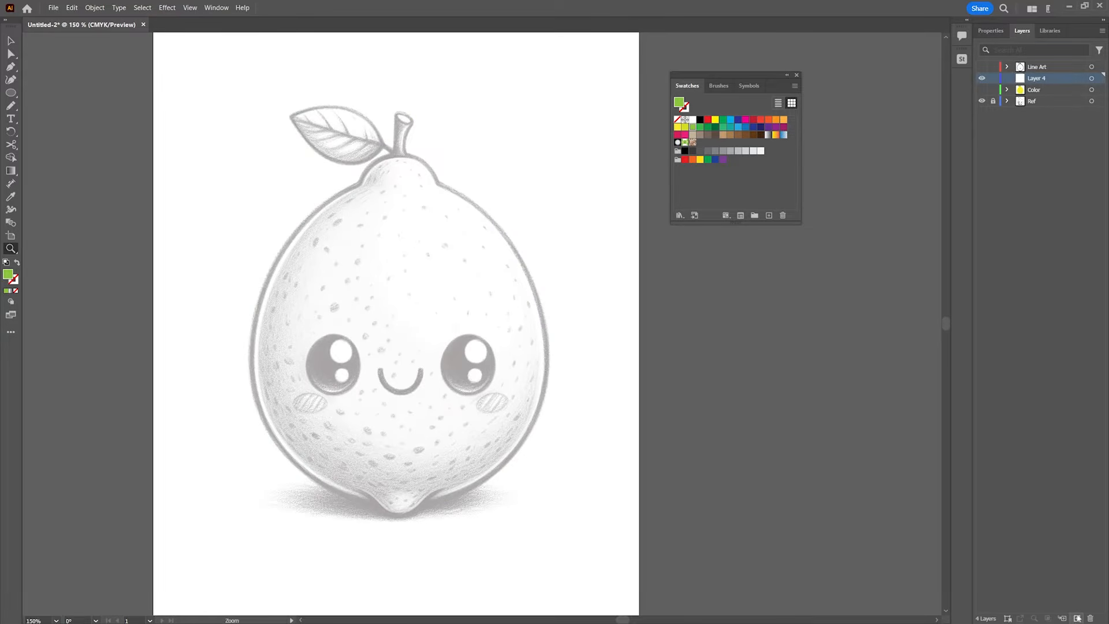
pyautogui.doubleClick(1039, 77)
pyautogui.write('Features')
pyautogui.press('Return')
pyautogui.moveTo(1039, 80); pyautogui.dragTo(1038, 63)
# - Draw an ellipse over the sketch's left eye and fill it with black, 000000
pyautogui.click(11, 93)
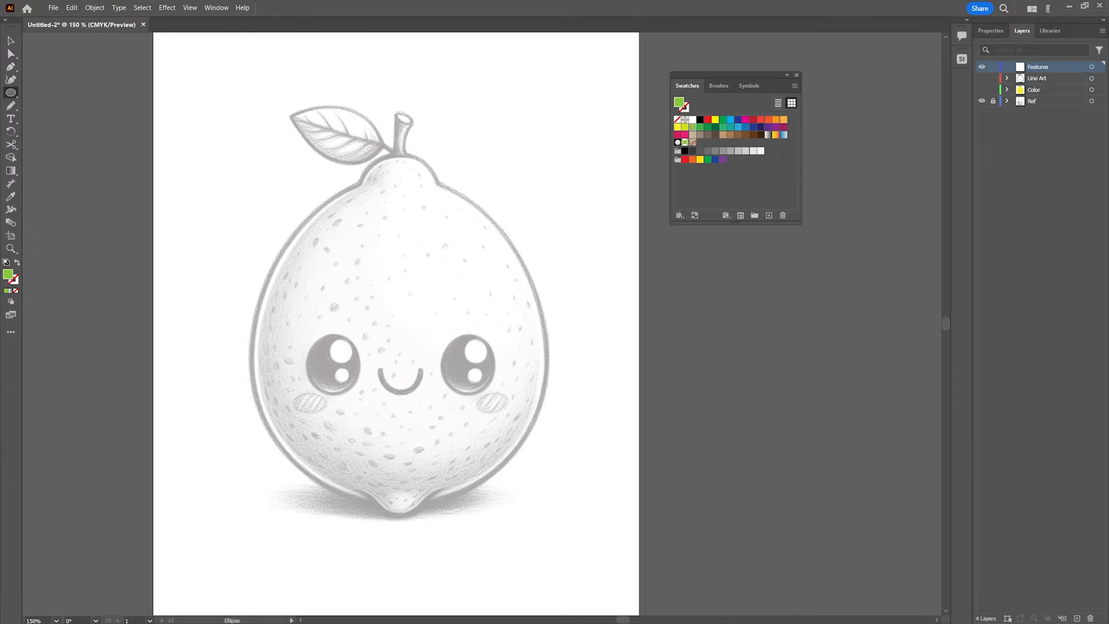
pyautogui.moveTo(328, 361)
pyautogui.mouseDown()
pyautogui.moveTo(386, 398)
pyautogui.moveTo(391, 415)
pyautogui.moveTo(350, 370)
pyautogui.moveTo(334, 394)
pyautogui.mouseUp()
pyautogui.press('v')
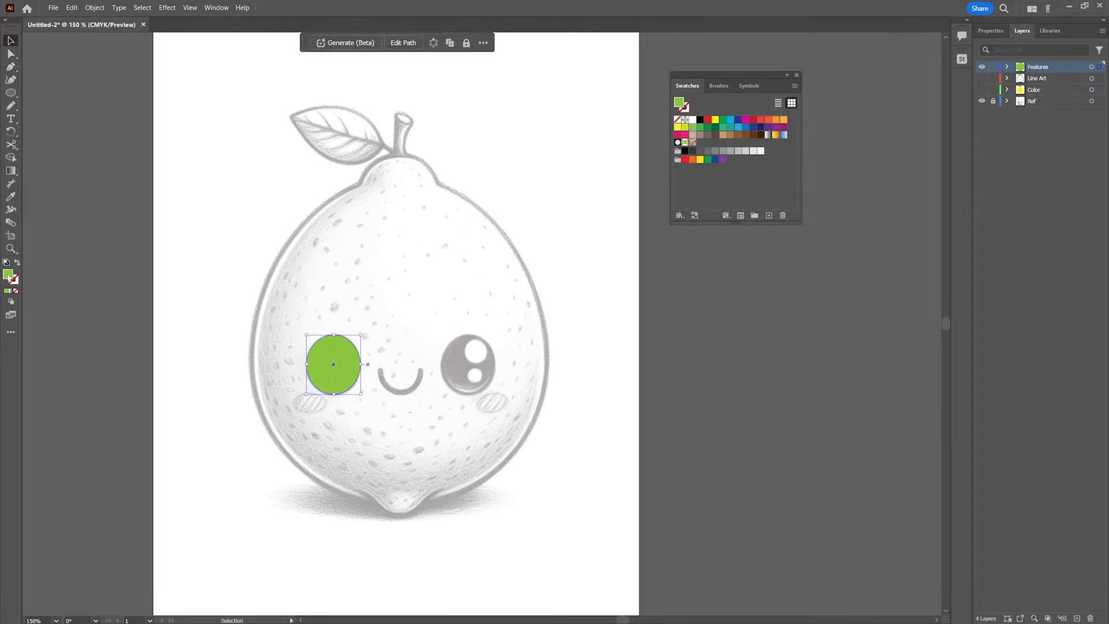
pyautogui.doubleClick(8, 275)
pyautogui.write('000000')
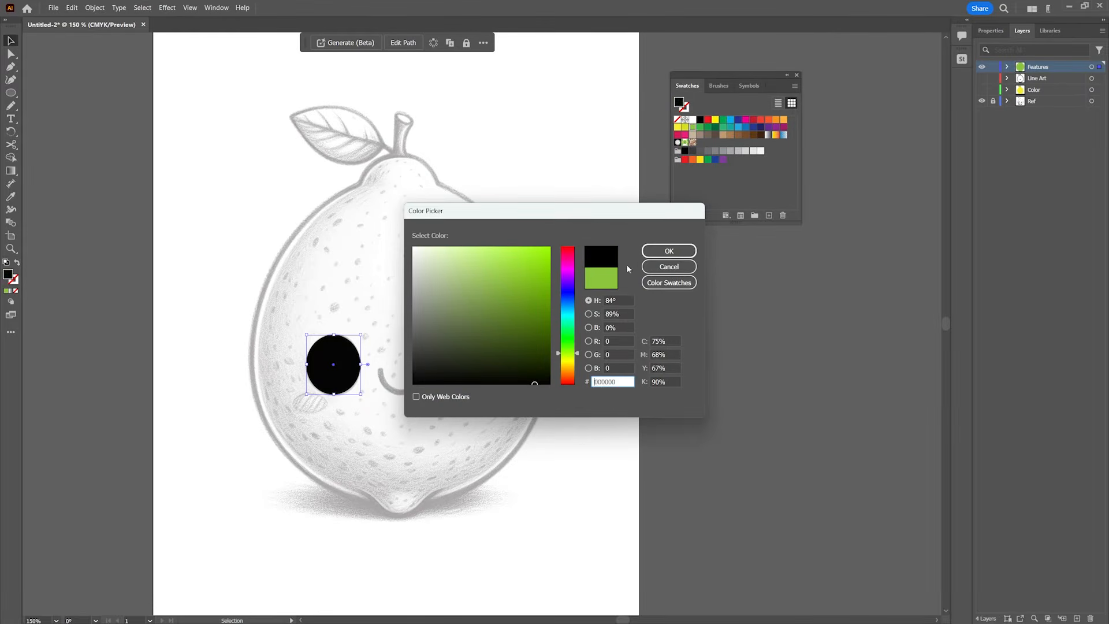
pyautogui.click(669, 251)
# - Move the black eye ellipse aside and draw a circle over the left eye's upper highlight
pyautogui.moveTo(343, 381); pyautogui.dragTo(282, 377)
pyautogui.click(10, 93)
pyautogui.moveTo(341, 351)
pyautogui.mouseDown()
pyautogui.moveTo(352, 358)
pyautogui.moveTo(343, 357)
pyautogui.mouseUp()
pyautogui.press('v')
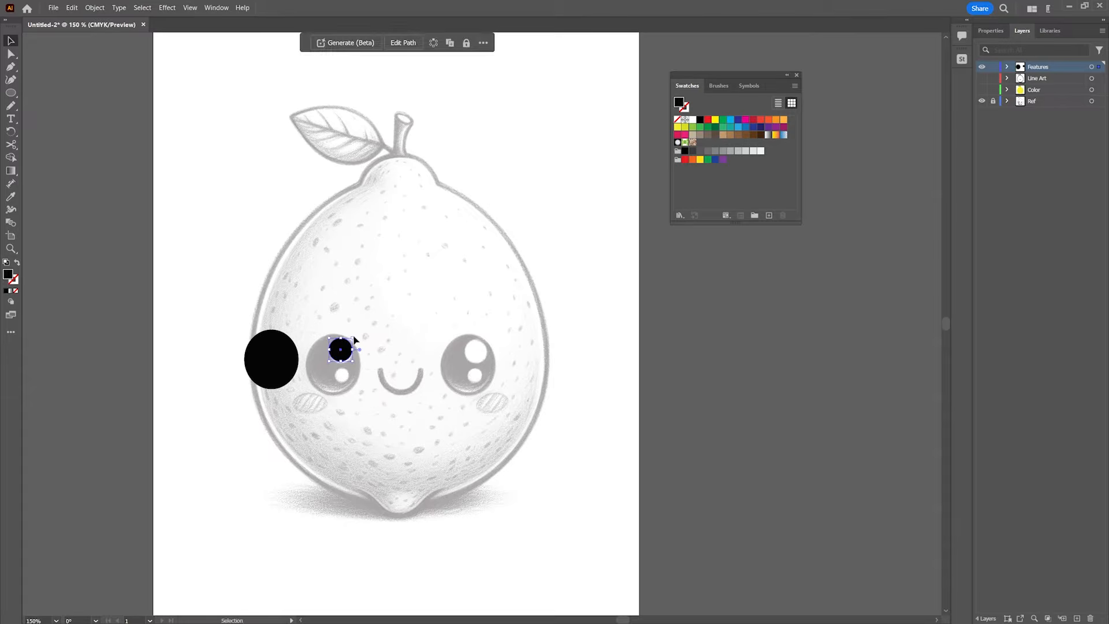
pyautogui.press('Down')
pyautogui.press('Down')
pyautogui.press('Down')
pyautogui.press('Down')
# - Duplicate the circle as a smaller one over the lower highlight and fill both highlight circles with white, ffffff
pyautogui.moveTo(342, 359); pyautogui.dragTo(342, 384)
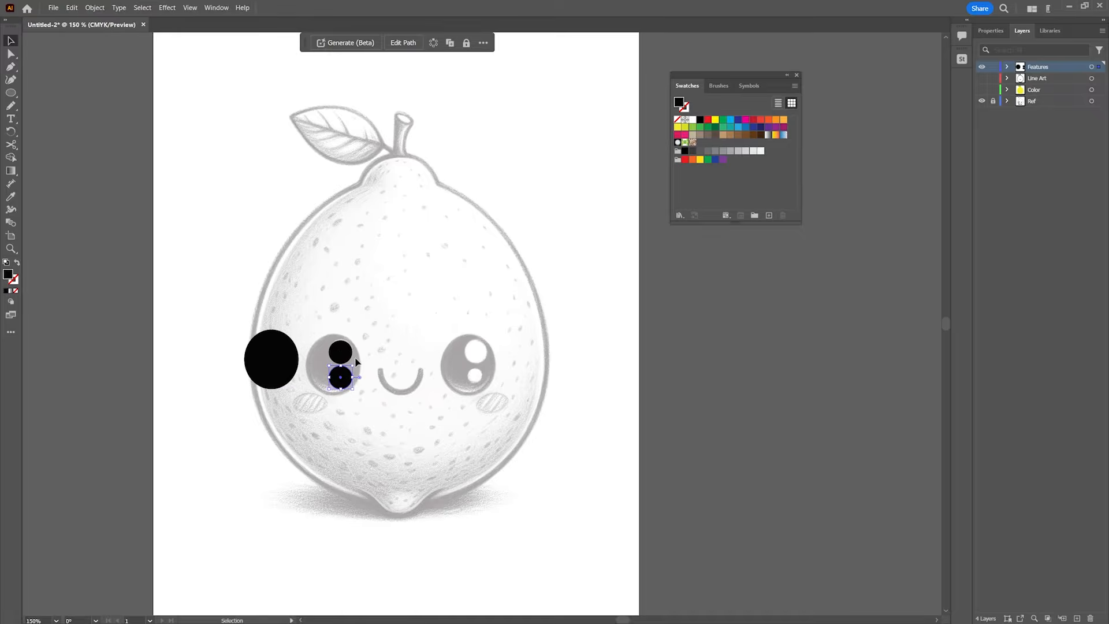
pyautogui.moveTo(329, 365); pyautogui.dragTo(340, 379)
pyautogui.moveTo(376, 413); pyautogui.dragTo(376, 411)
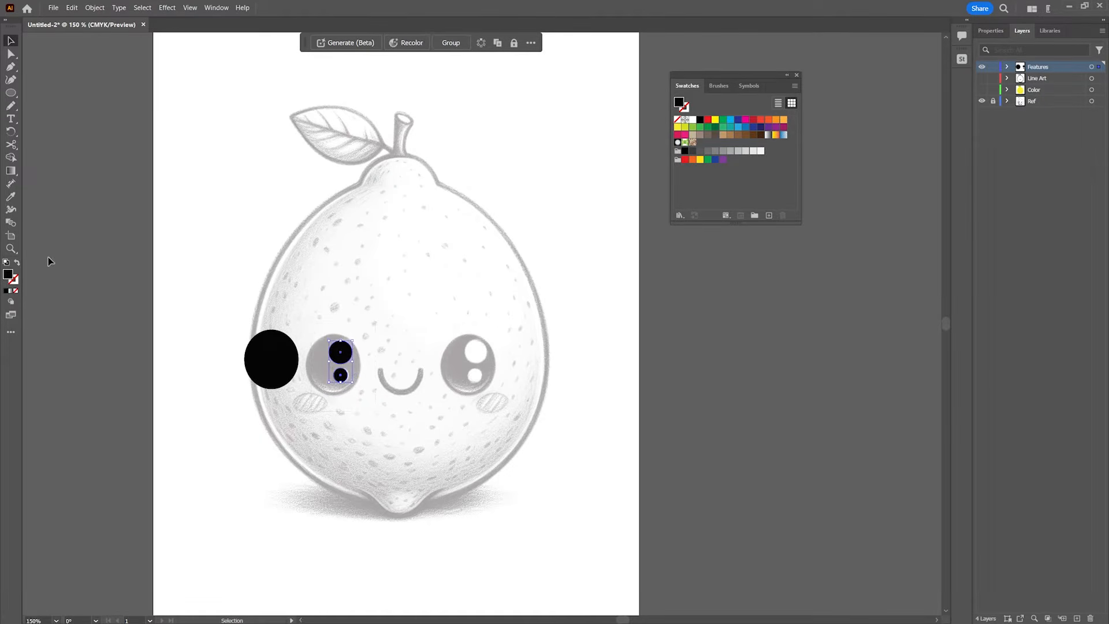
pyautogui.doubleClick(8, 274)
pyautogui.write('ffffff')
pyautogui.click(668, 250)
# - Move the black ellipse back under the white highlights and duplicate the complete eye onto the sketch's right eye
pyautogui.moveTo(271, 351); pyautogui.dragTo(317, 370)
pyautogui.press('Left')
pyautogui.press('Up')
pyautogui.moveTo(320, 364); pyautogui.dragTo(453, 365)
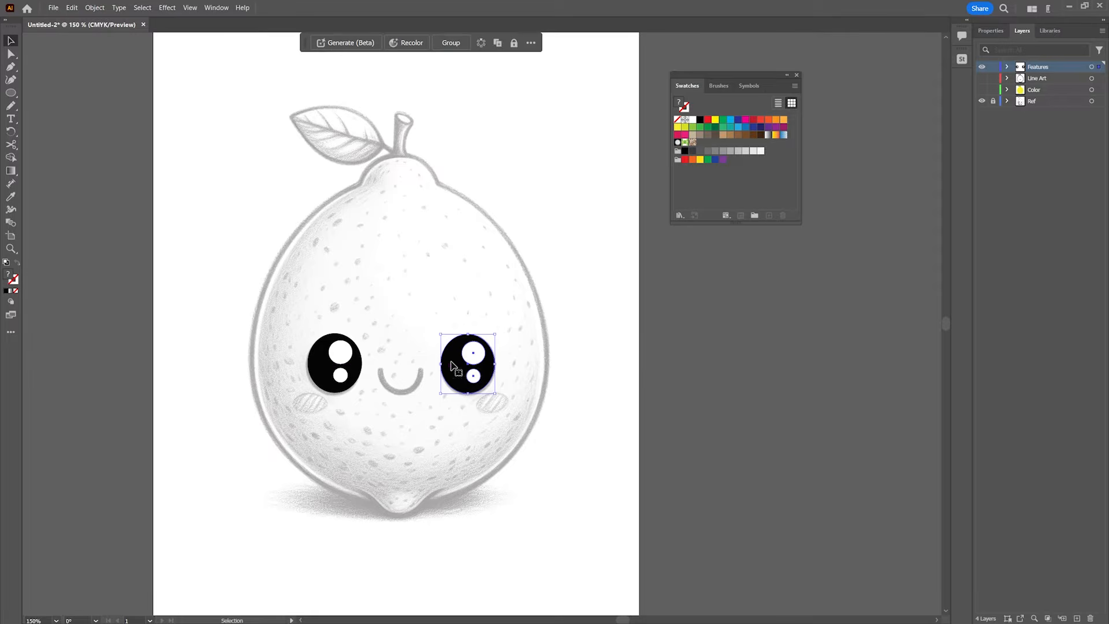
pyautogui.click(646, 371)
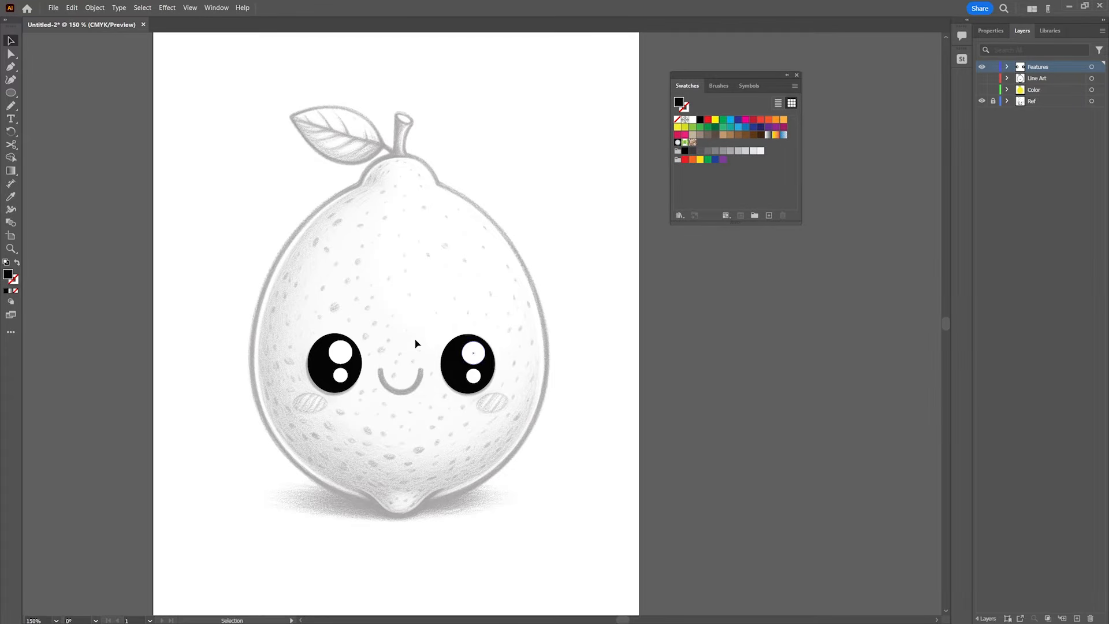
# - Draw a flat ellipse over the left cheek mark and place a slightly tilted copy over the right cheek mark
pyautogui.click(10, 92)
pyautogui.moveTo(310, 401)
pyautogui.mouseDown()
pyautogui.moveTo(324, 415)
pyautogui.moveTo(310, 393)
pyautogui.mouseUp()
pyautogui.press('v')
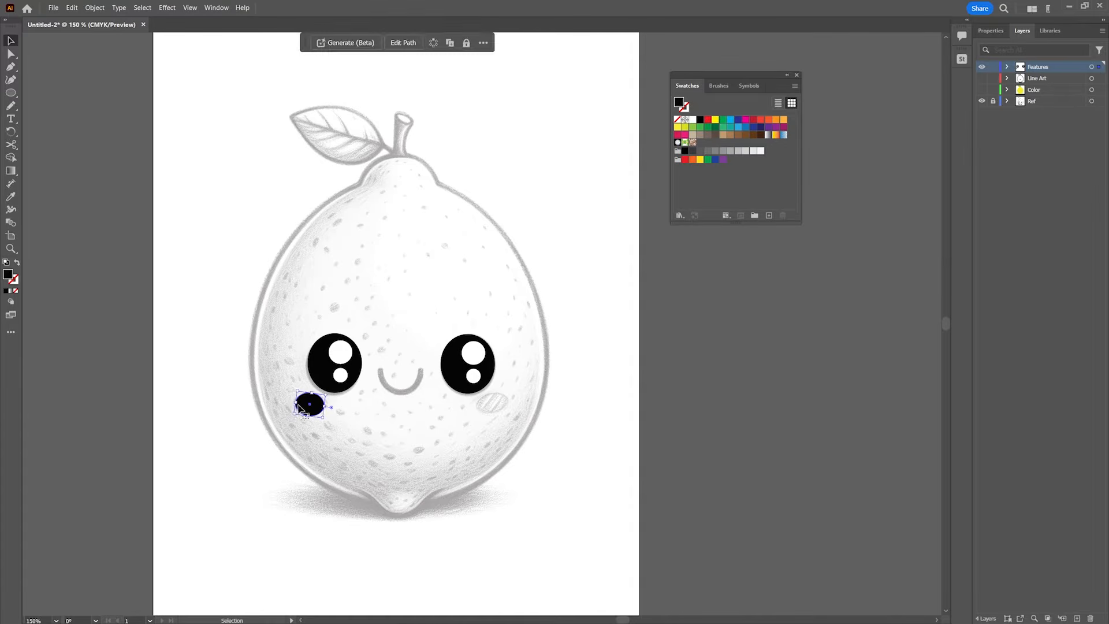
pyautogui.moveTo(290, 407); pyautogui.dragTo(511, 410)
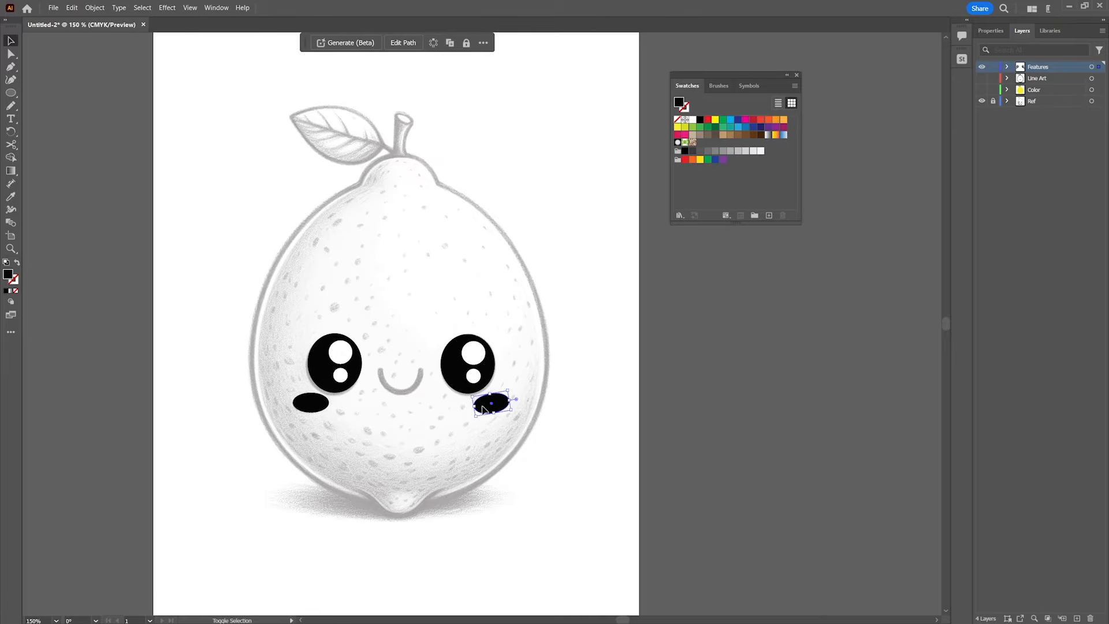
# - Select both cheek ellipses and fill them with yellow-green
pyautogui.keyDown('shift'); pyautogui.click(311, 405); pyautogui.keyUp('shift')
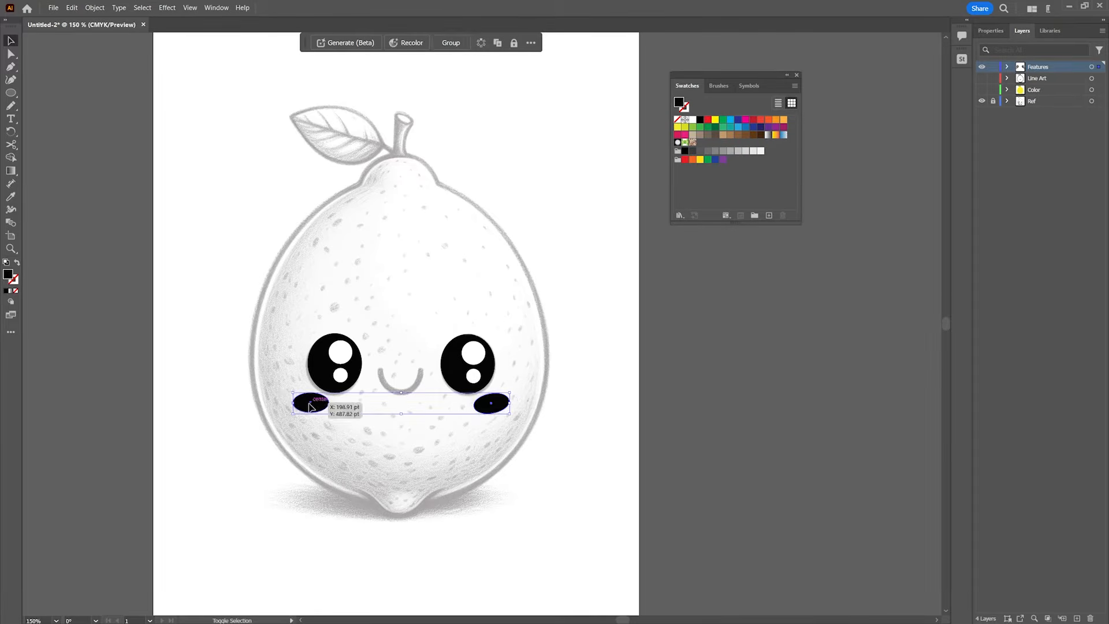
pyautogui.click(685, 128)
pyautogui.click(777, 498)
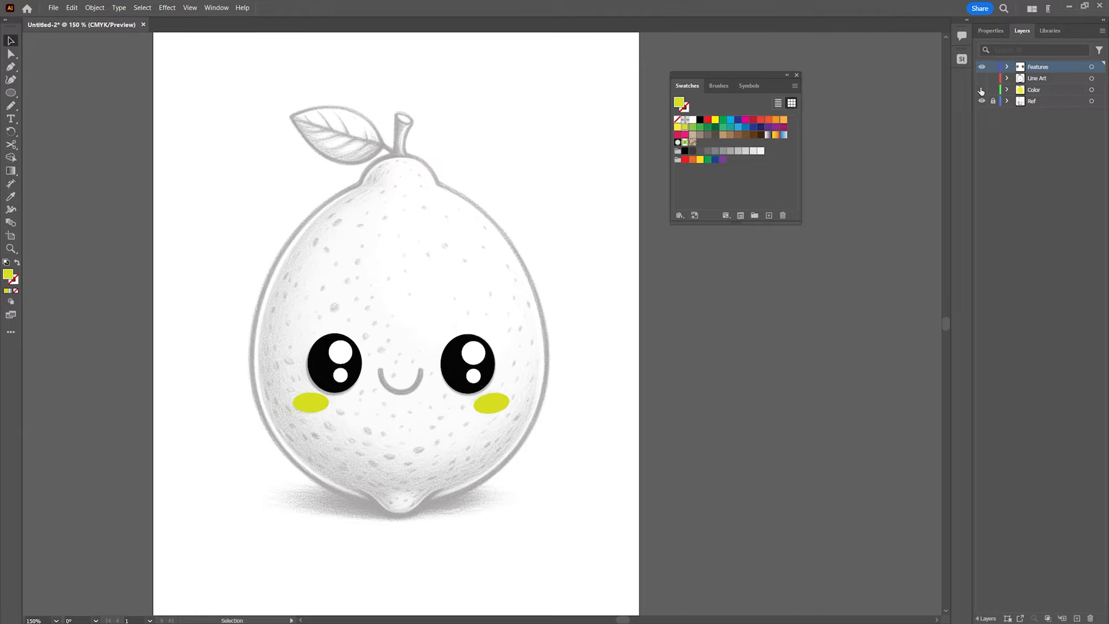
# - Show the Color and Line Art layers again beneath the facial features
pyautogui.click(981, 89)
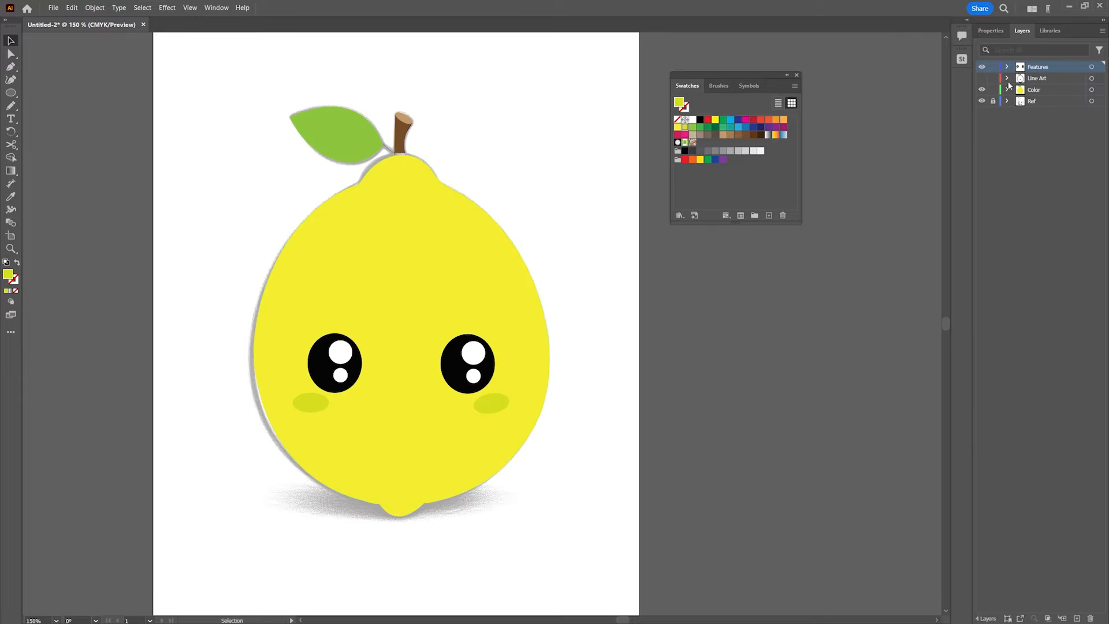
pyautogui.click(982, 79)
pyautogui.press('z')
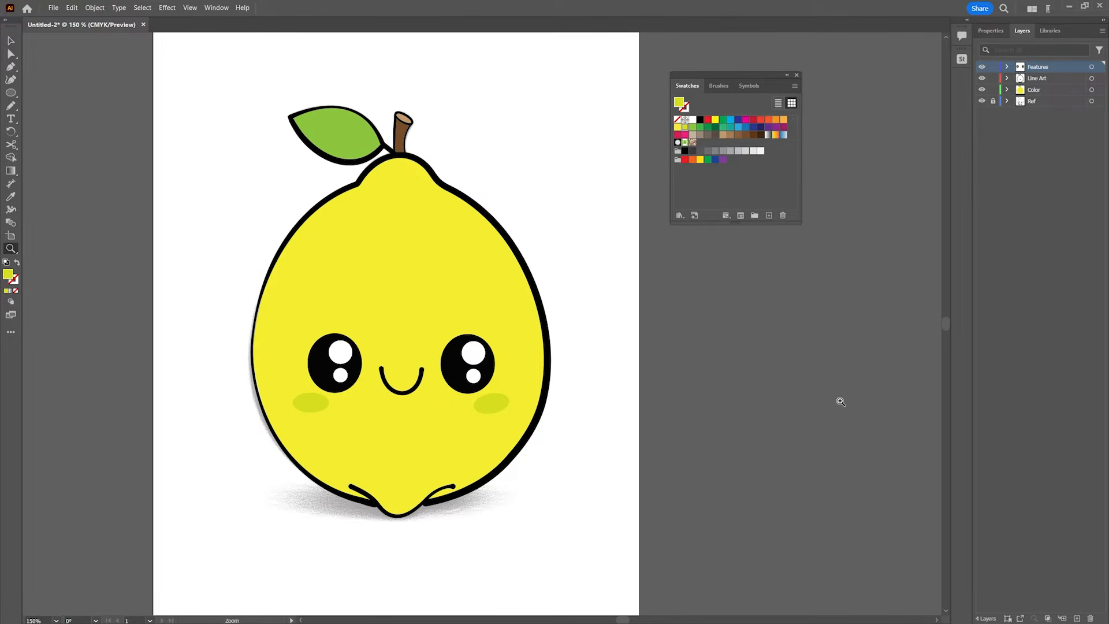
# - Thicken the middle of the curved tip line at the lemon's base by adjusting its stroke with the Width tool
pyautogui.keyDown('alt'); pyautogui.click(722, 401); pyautogui.keyUp('alt')
pyautogui.press('a')
pyautogui.click(274, 397)
pyautogui.click(274, 398)
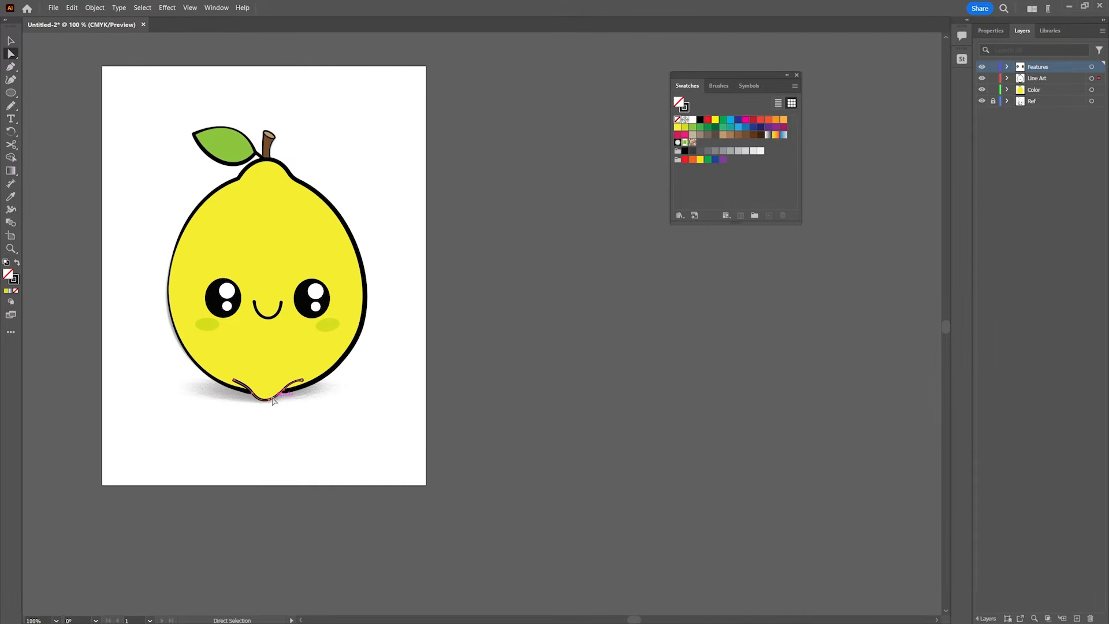
pyautogui.press('z')
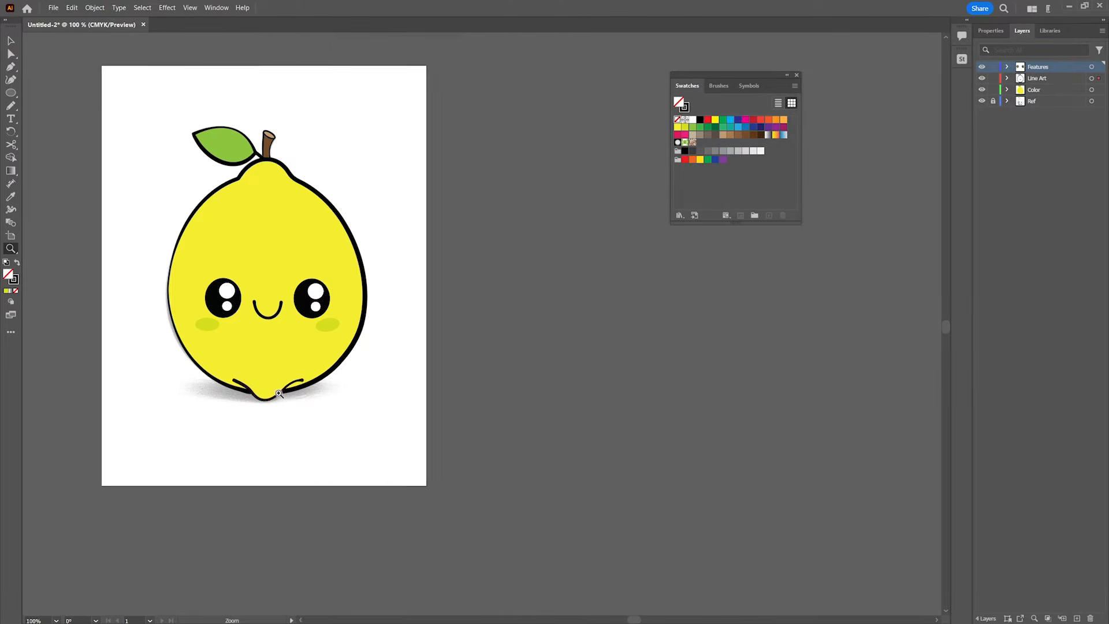
pyautogui.click(448, 344)
pyautogui.click(452, 351)
pyautogui.click(442, 366)
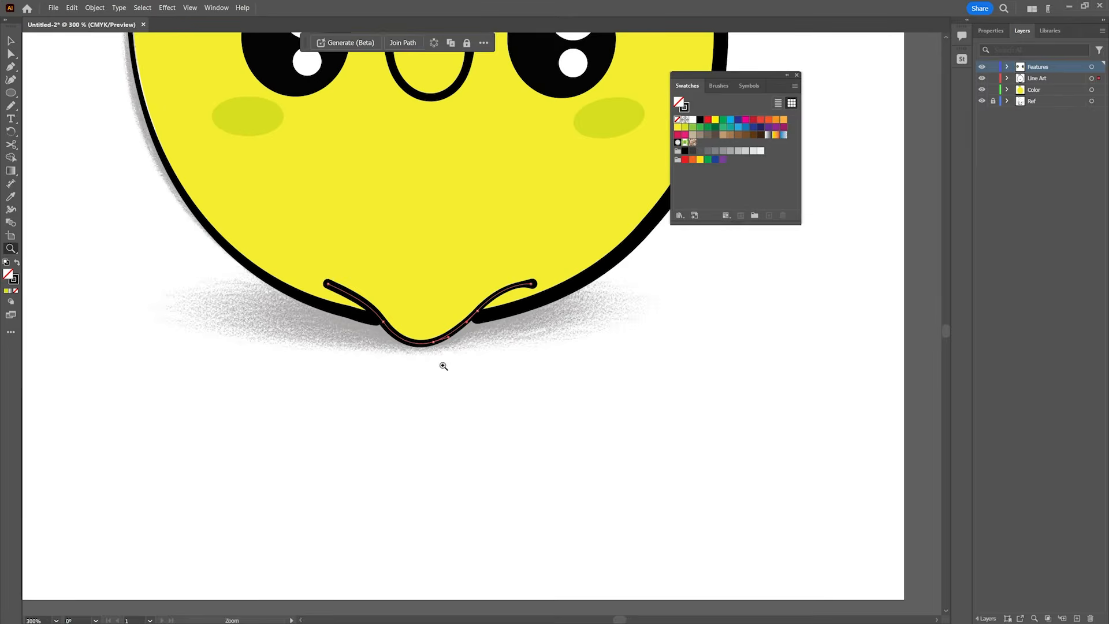
pyautogui.click(443, 366)
pyautogui.press('v')
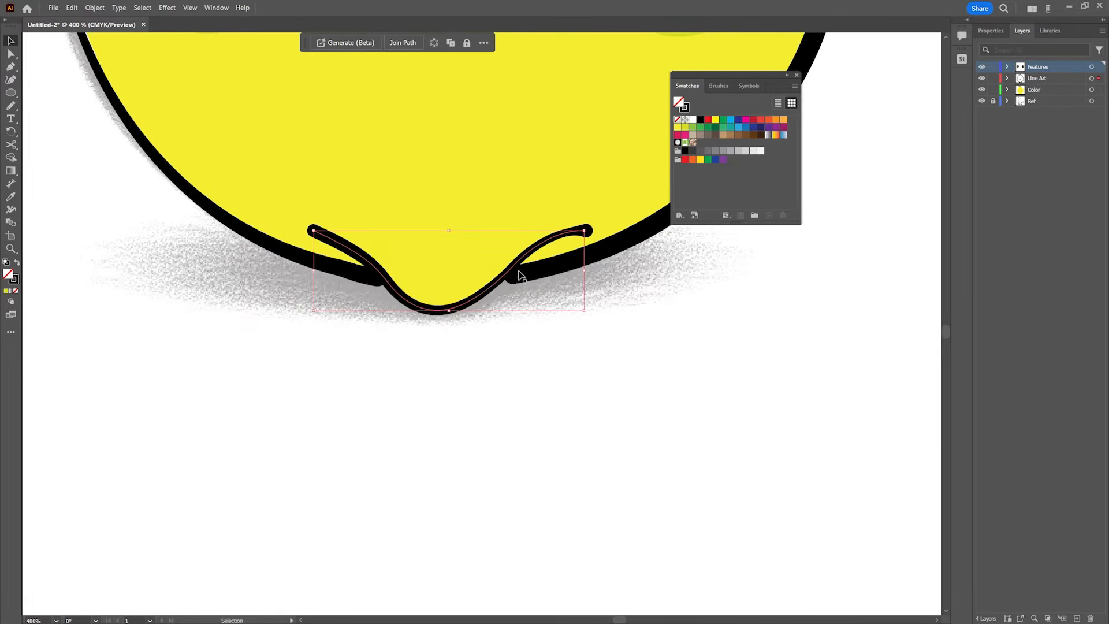
pyautogui.press('a')
pyautogui.moveTo(514, 269); pyautogui.dragTo(515, 269)
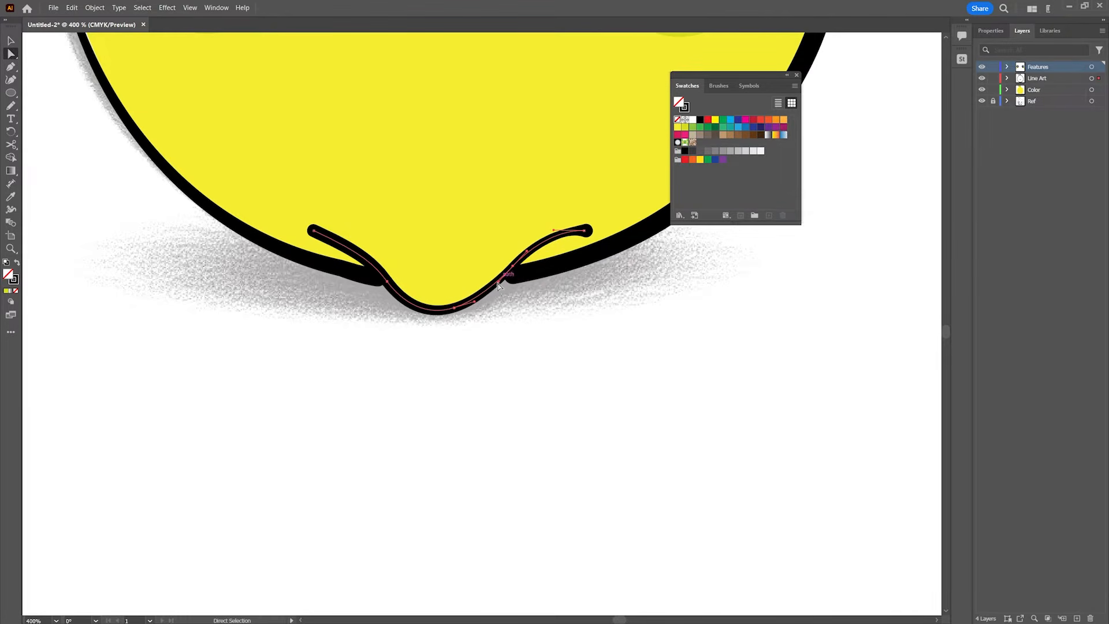
pyautogui.click(33, 124)
pyautogui.hotkey('shift', 'w')
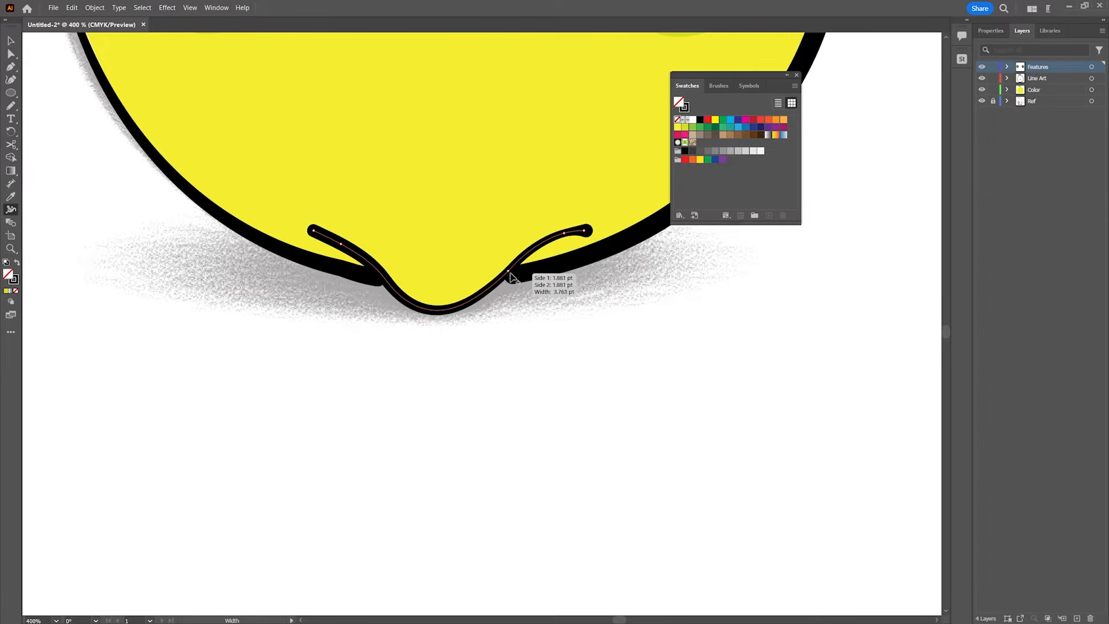
pyautogui.moveTo(516, 277); pyautogui.dragTo(515, 276)
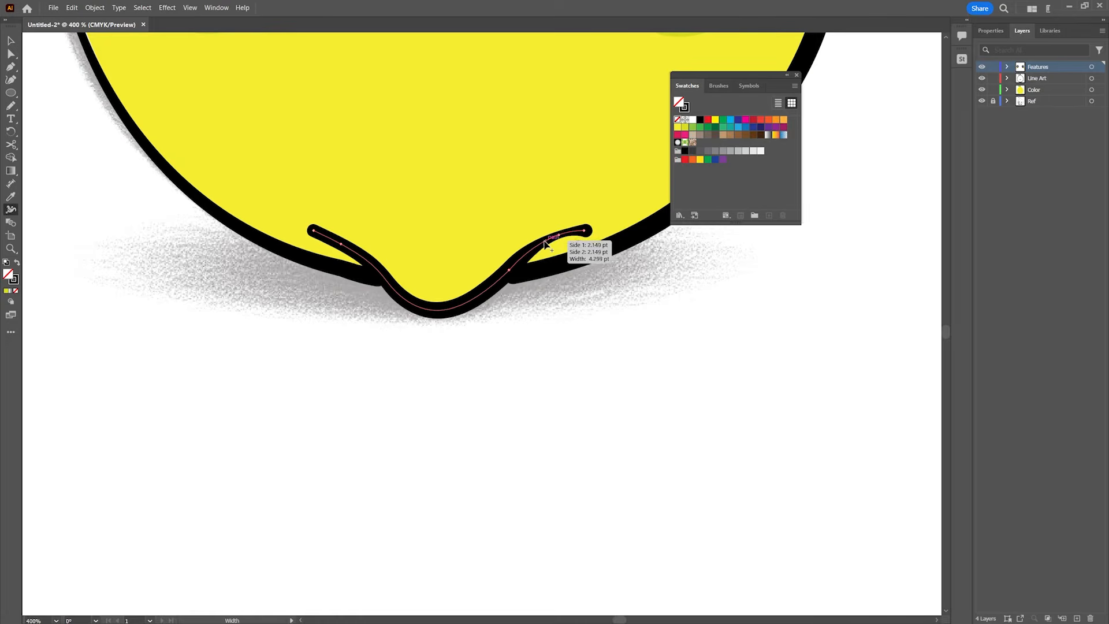
pyautogui.moveTo(538, 240); pyautogui.dragTo(542, 239)
# - Lock the Features and Line Art layers, make the Color layer active and select its artwork
pyautogui.press('z')
pyautogui.keyDown('alt'); pyautogui.click(462, 277); pyautogui.keyUp('alt')
pyautogui.keyDown('alt'); pyautogui.click(462, 278); pyautogui.keyUp('alt')
pyautogui.keyDown('alt'); pyautogui.click(463, 277); pyautogui.keyUp('alt')
pyautogui.moveTo(586, 191); pyautogui.dragTo(572, 252)
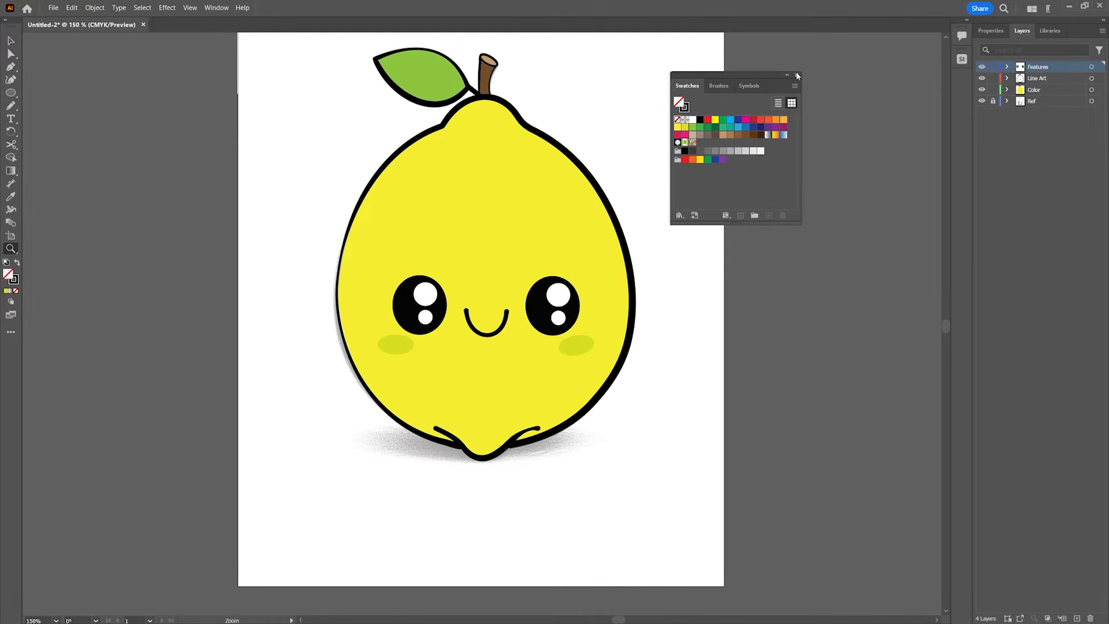
pyautogui.press('v')
pyautogui.click(497, 253)
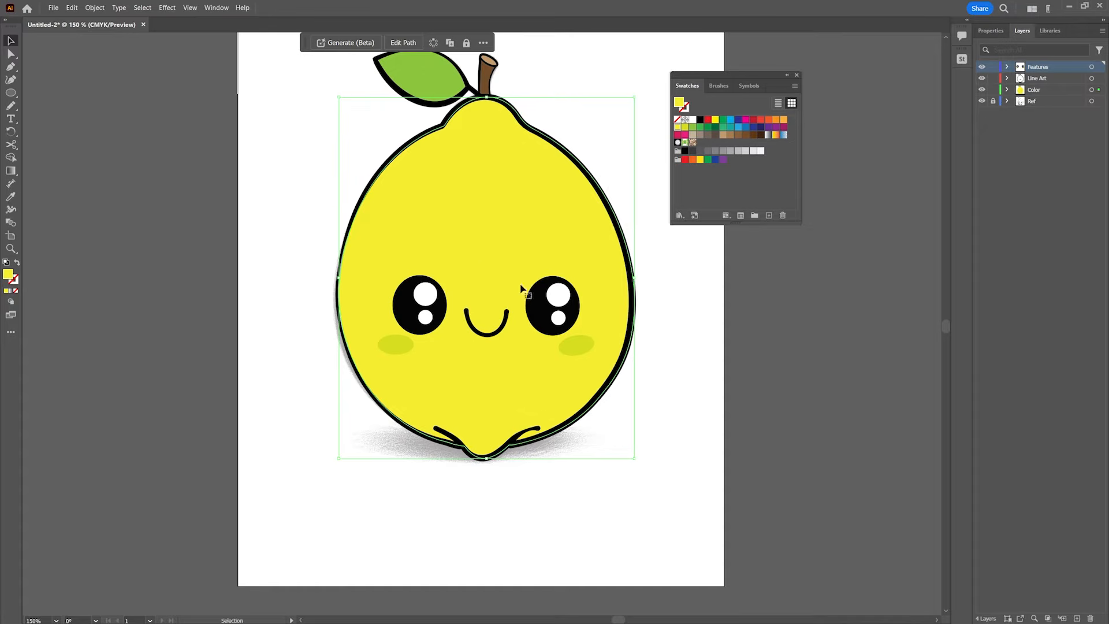
pyautogui.moveTo(496, 144)
pyautogui.mouseDown()
pyautogui.moveTo(495, 180)
pyautogui.moveTo(493, 150)
pyautogui.mouseUp()
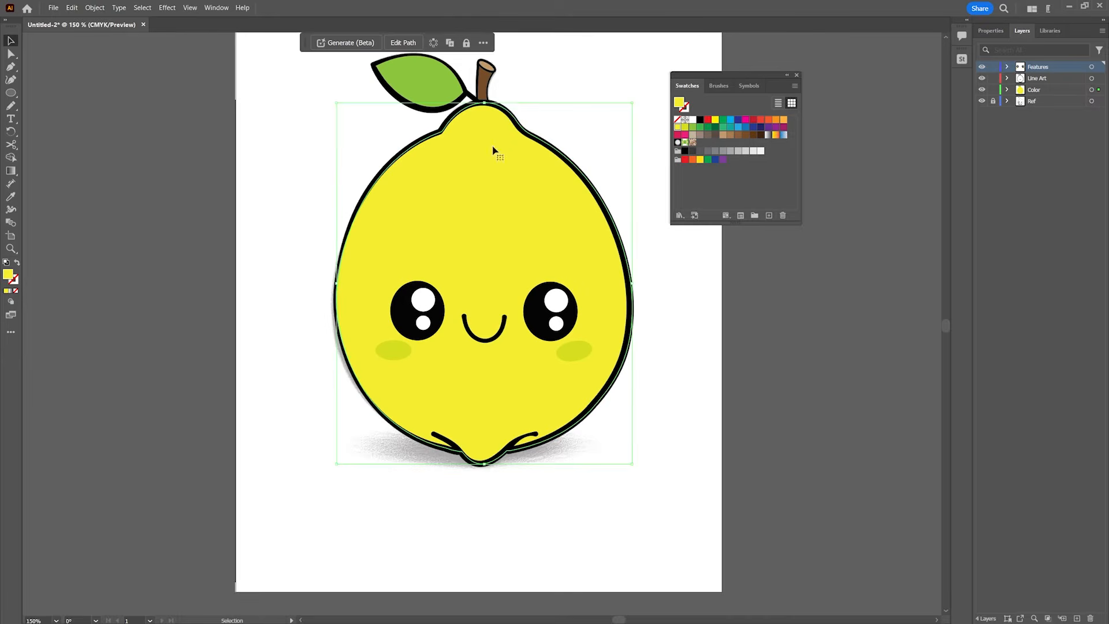
pyautogui.click(992, 77)
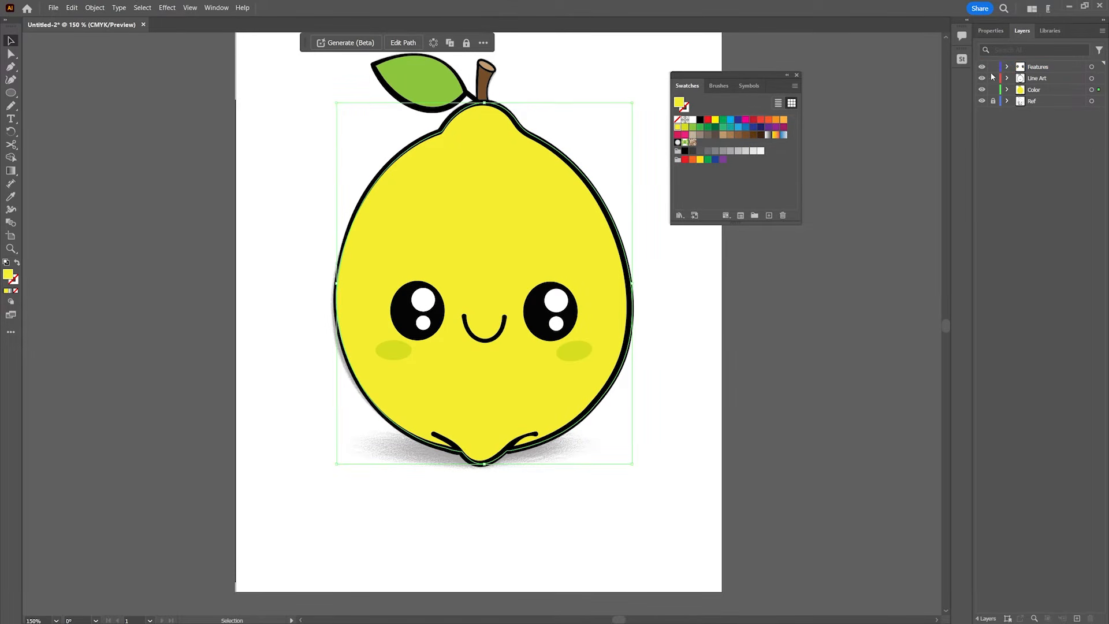
pyautogui.click(1064, 90)
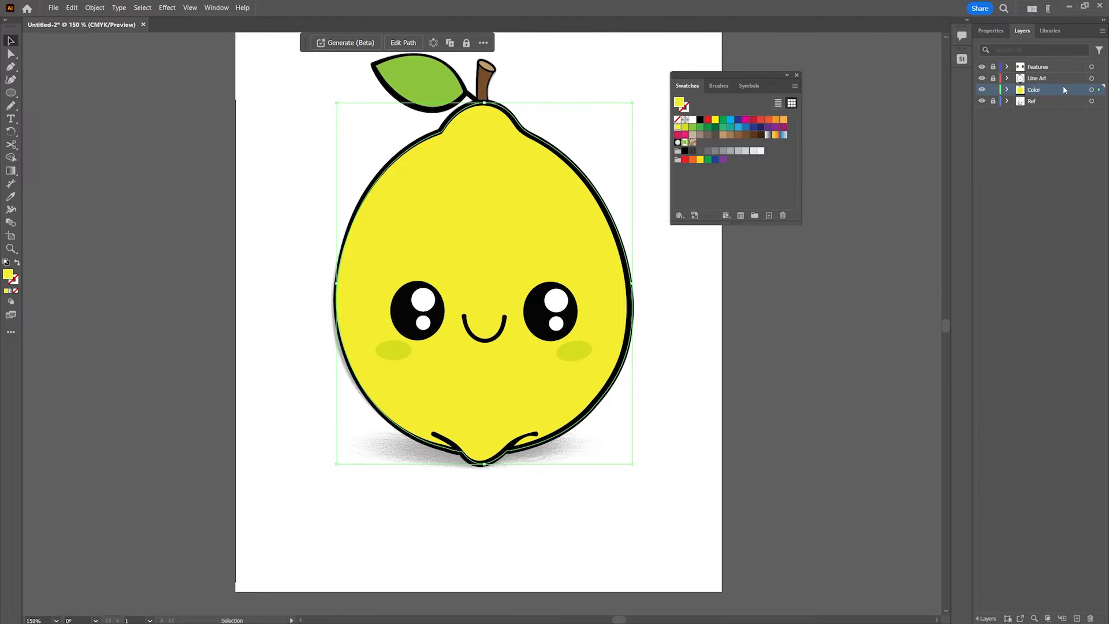
pyautogui.click(1092, 91)
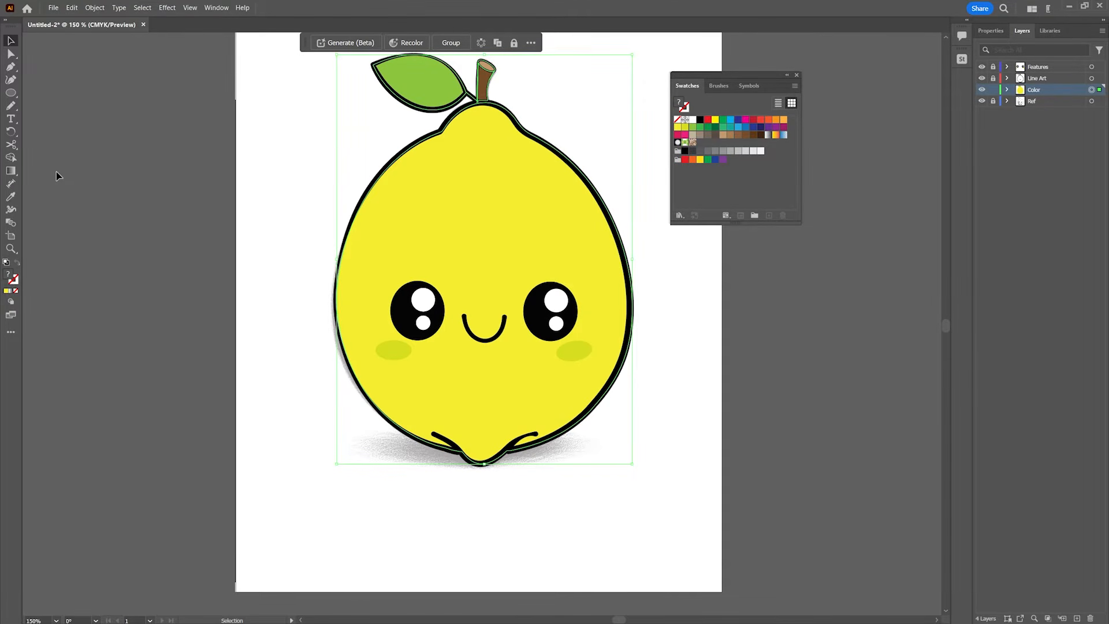
pyautogui.click(11, 66)
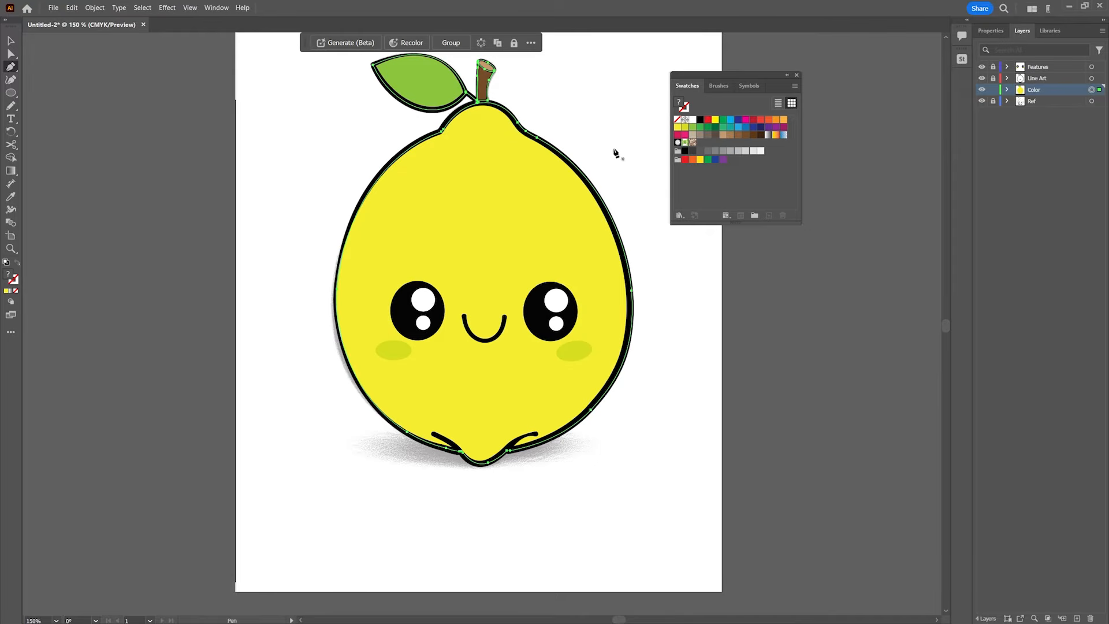
pyautogui.click(511, 120)
pyautogui.click(514, 138)
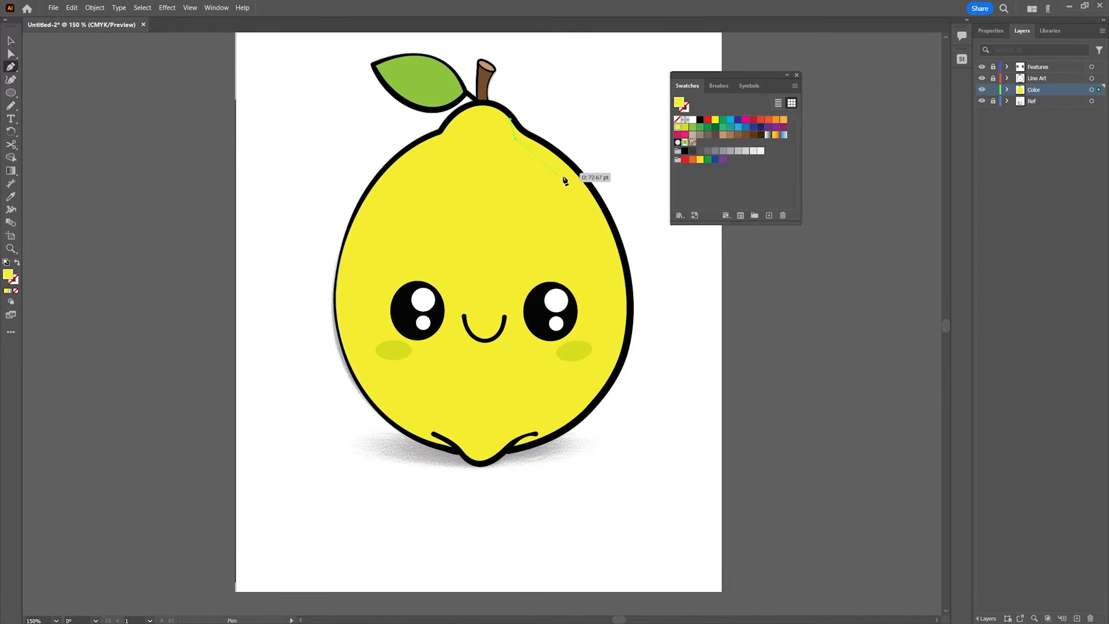
pyautogui.moveTo(579, 184); pyautogui.dragTo(589, 211)
pyautogui.hotkey('ctrl', 'z')
pyautogui.hotkey('ctrl', 'z')
pyautogui.press('Escape')
# - Draw a closed Pencil shape inside the lemon's right edge, looping well outside the outline from its upper shoulder to its base
pyautogui.click(11, 106)
pyautogui.hotkey('ctrl', 'a')
pyautogui.click(11, 40)
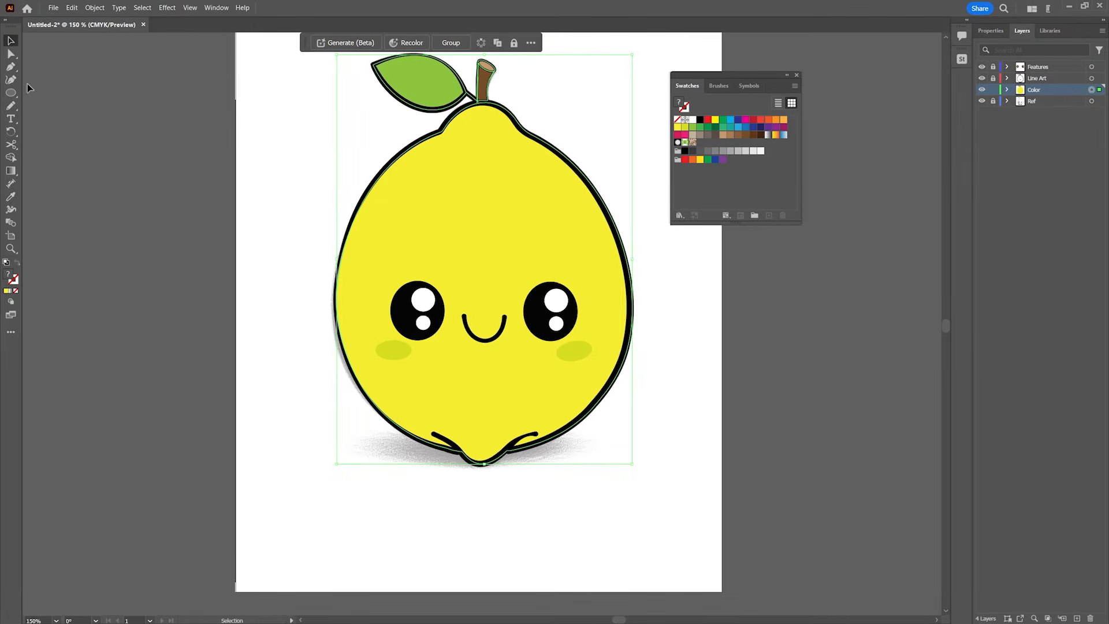
pyautogui.click(10, 105)
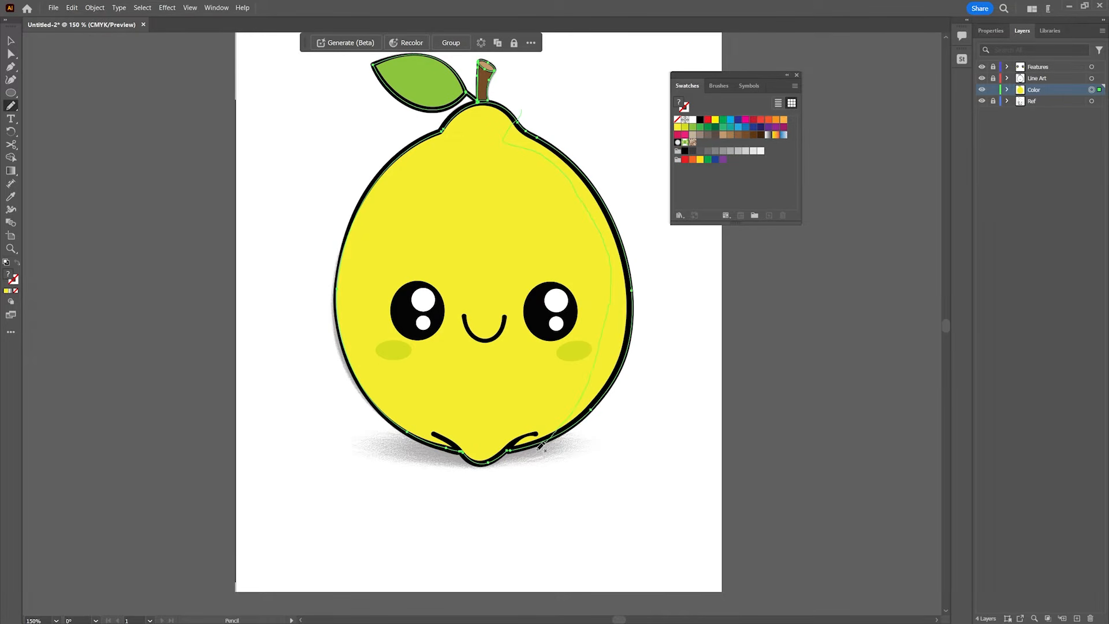
pyautogui.moveTo(623, 435)
pyautogui.mouseDown()
pyautogui.moveTo(664, 298)
pyautogui.moveTo(646, 217)
pyautogui.moveTo(603, 124)
pyautogui.moveTo(565, 107)
pyautogui.moveTo(524, 107)
pyautogui.mouseUp()
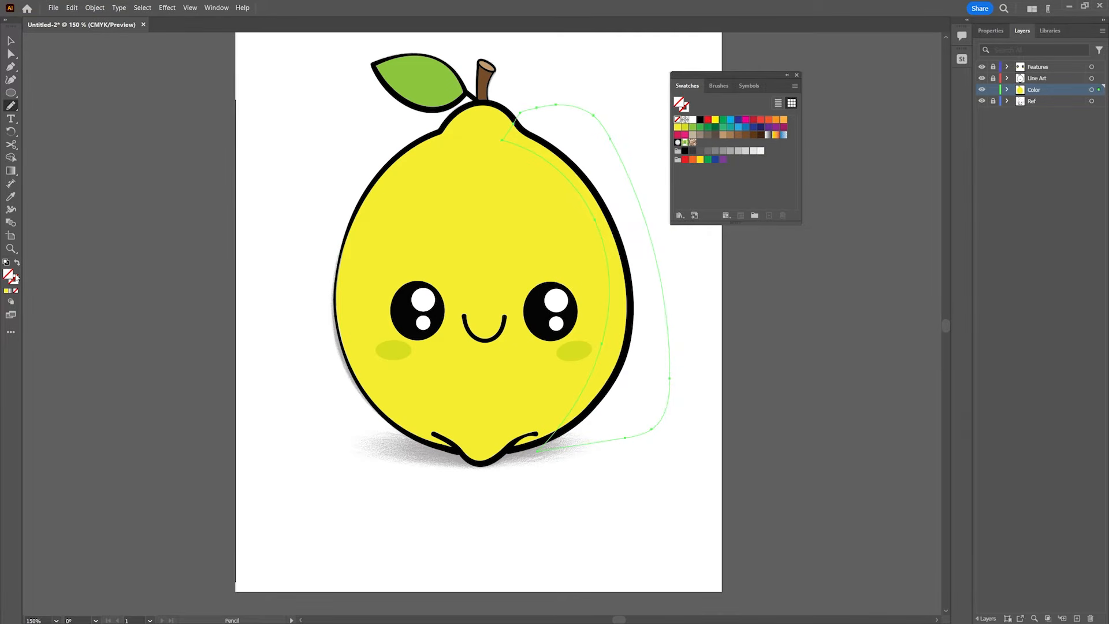
# - Fill the freehand highlight shape with pale yellow F4F482
pyautogui.doubleClick(12, 275)
pyautogui.moveTo(507, 291); pyautogui.dragTo(510, 285)
pyautogui.moveTo(574, 357); pyautogui.dragTo(576, 362)
pyautogui.moveTo(508, 286); pyautogui.dragTo(477, 253)
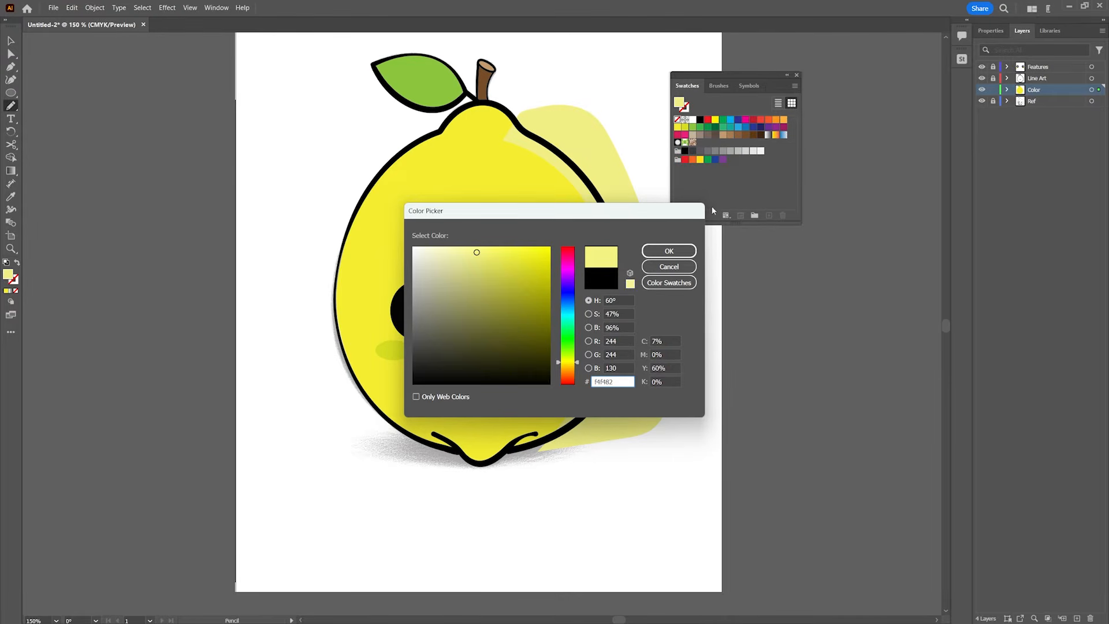
pyautogui.click(668, 250)
# - Move the highlight shape's upper and lower inner corner points onto the lemon's outline and refine its inner curve
pyautogui.click(11, 53)
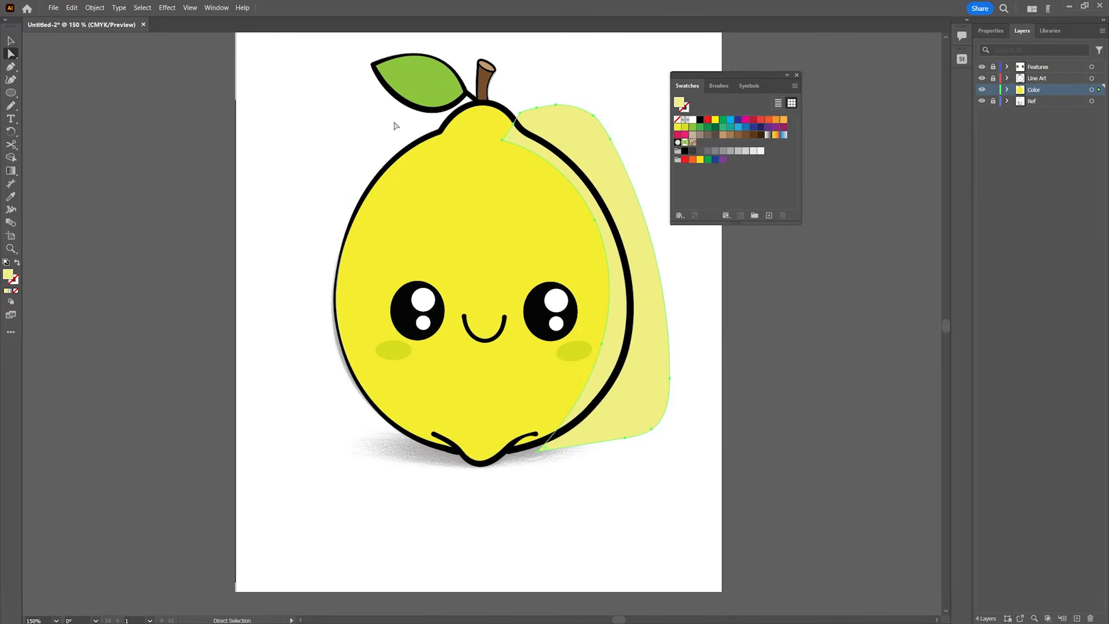
pyautogui.click(501, 143)
pyautogui.moveTo(502, 143); pyautogui.dragTo(560, 146)
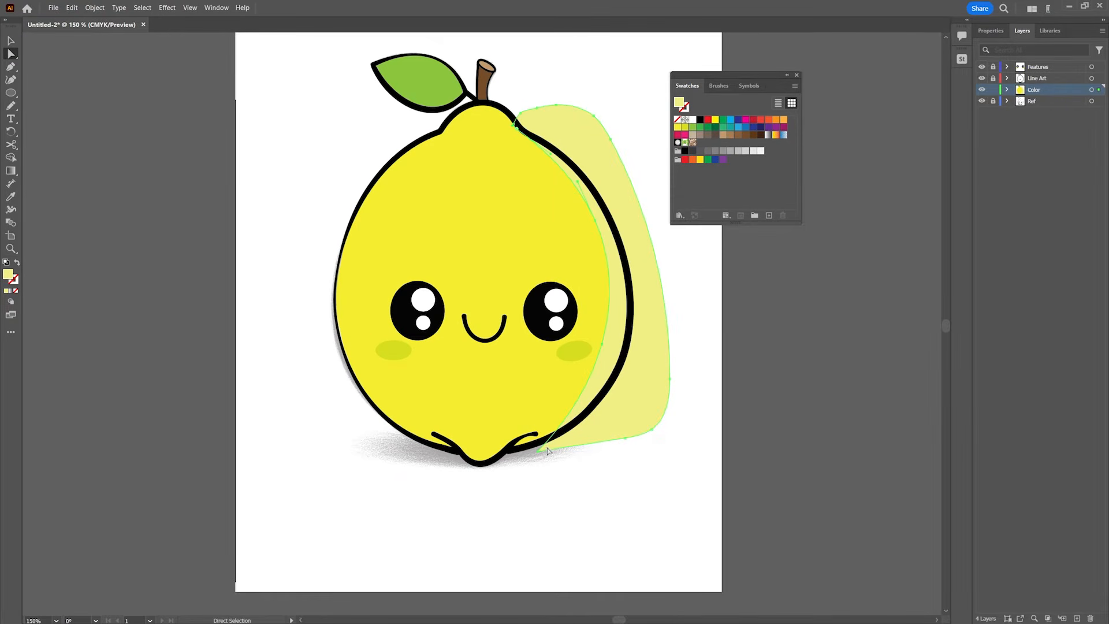
pyautogui.moveTo(542, 455); pyautogui.dragTo(530, 446)
pyautogui.moveTo(598, 222); pyautogui.dragTo(606, 242)
pyautogui.keyDown('alt'); pyautogui.moveTo(611, 294); pyautogui.dragTo(611, 305); pyautogui.keyUp('alt')
# - Trim away the part of the highlight outside the lemon body with Shape Builder, keeping only the inner strip, and deselect
pyautogui.keyDown('shift'); pyautogui.click(622, 206); pyautogui.keyUp('shift')
pyautogui.click(10, 157)
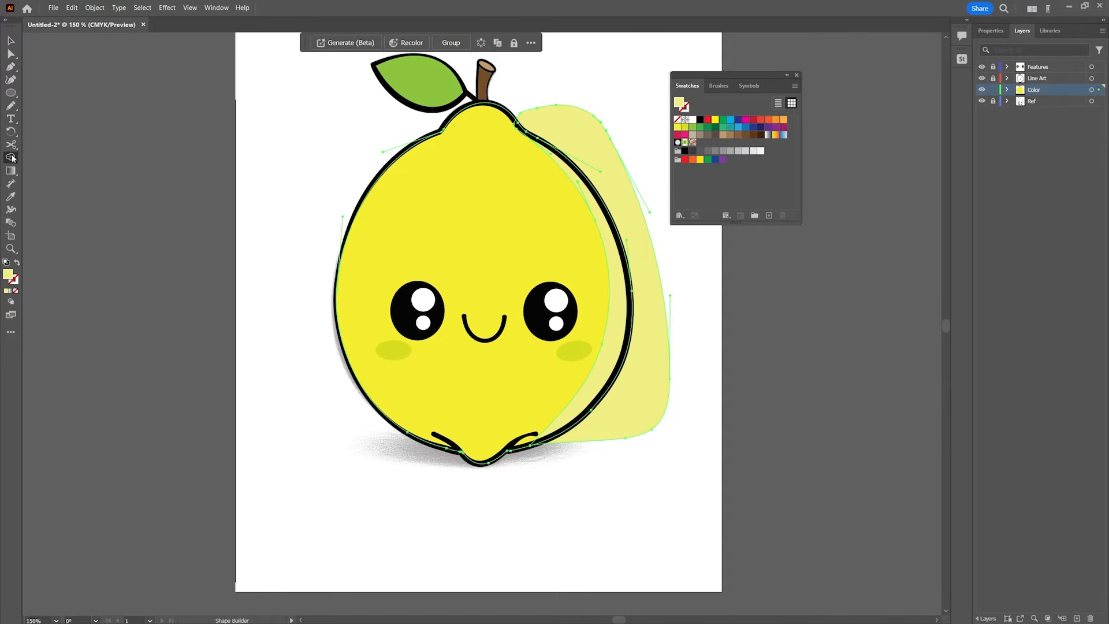
pyautogui.keyDown('alt'); pyautogui.click(588, 152); pyautogui.keyUp('alt')
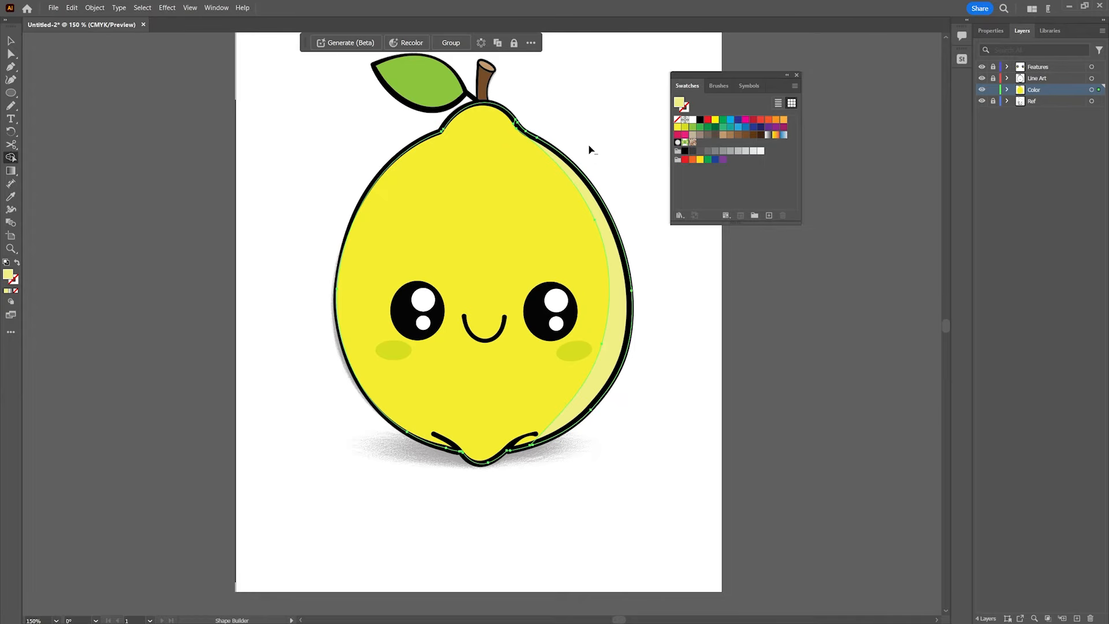
pyautogui.click(15, 41)
pyautogui.click(272, 179)
# - Select the stem's brown fill shape
pyautogui.press('z')
pyautogui.keyDown('alt'); pyautogui.click(730, 306); pyautogui.keyUp('alt')
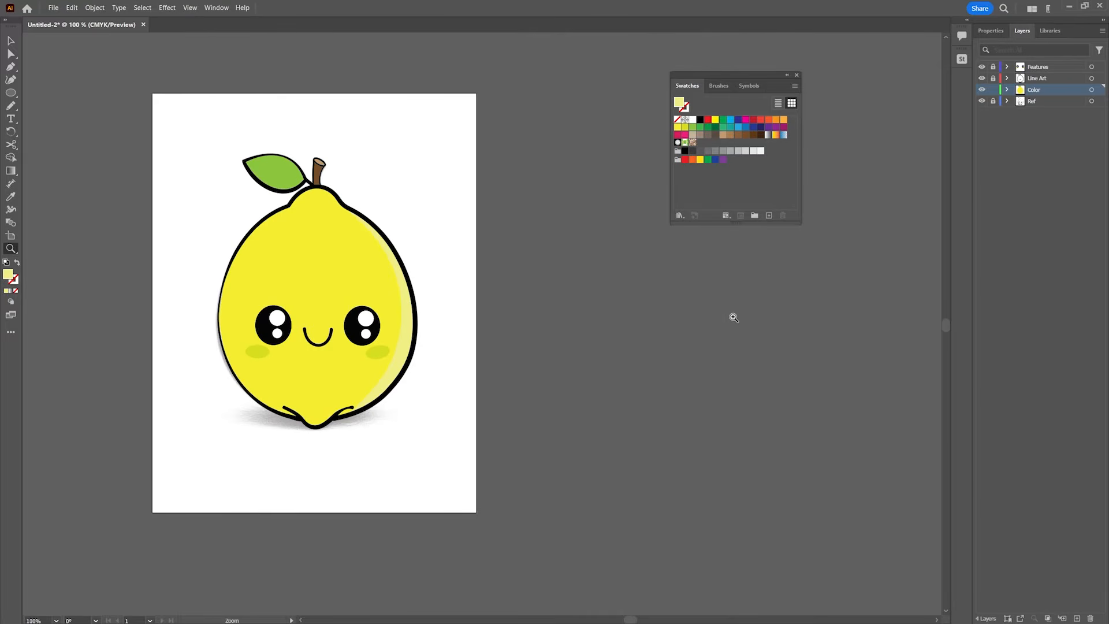
pyautogui.moveTo(471, 310); pyautogui.dragTo(634, 287)
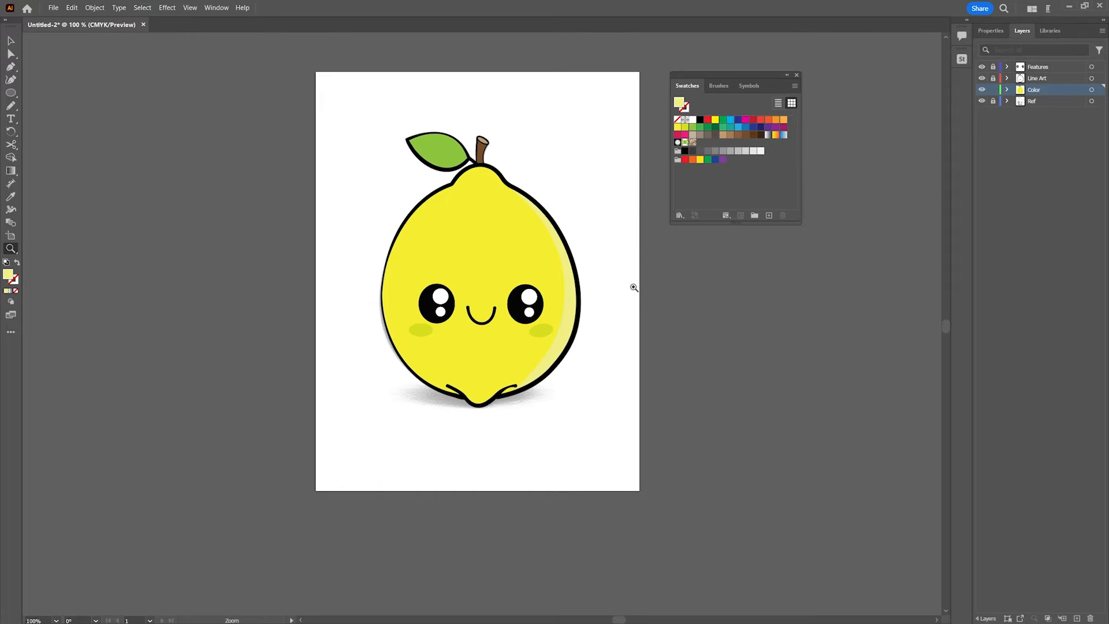
pyautogui.click(501, 146)
pyautogui.click(469, 304)
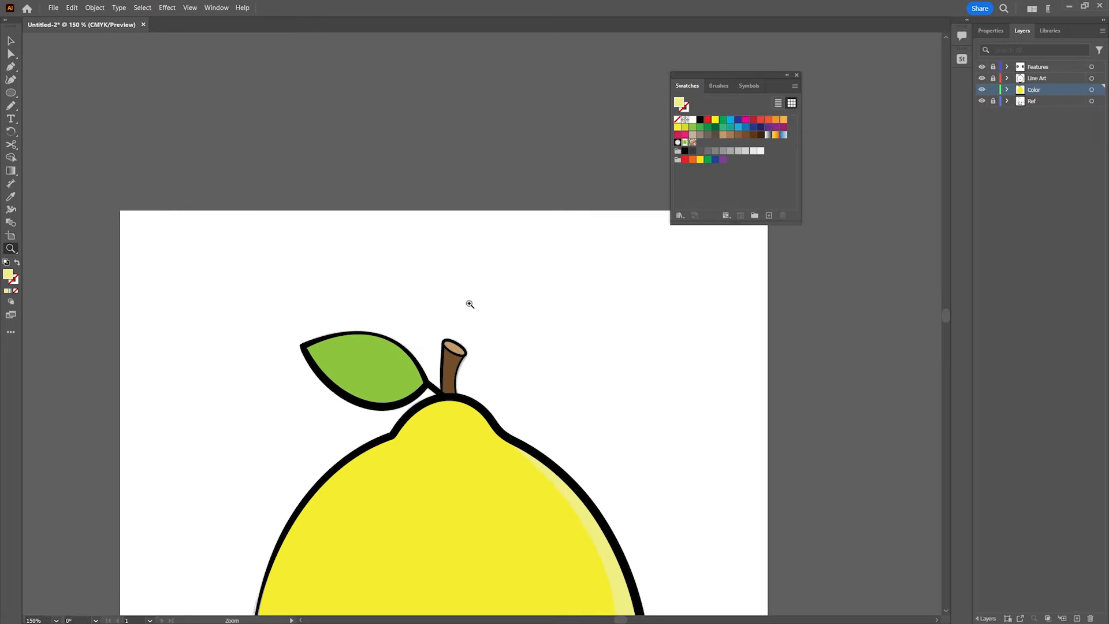
pyautogui.click(463, 383)
pyautogui.click(495, 271)
pyautogui.press('v')
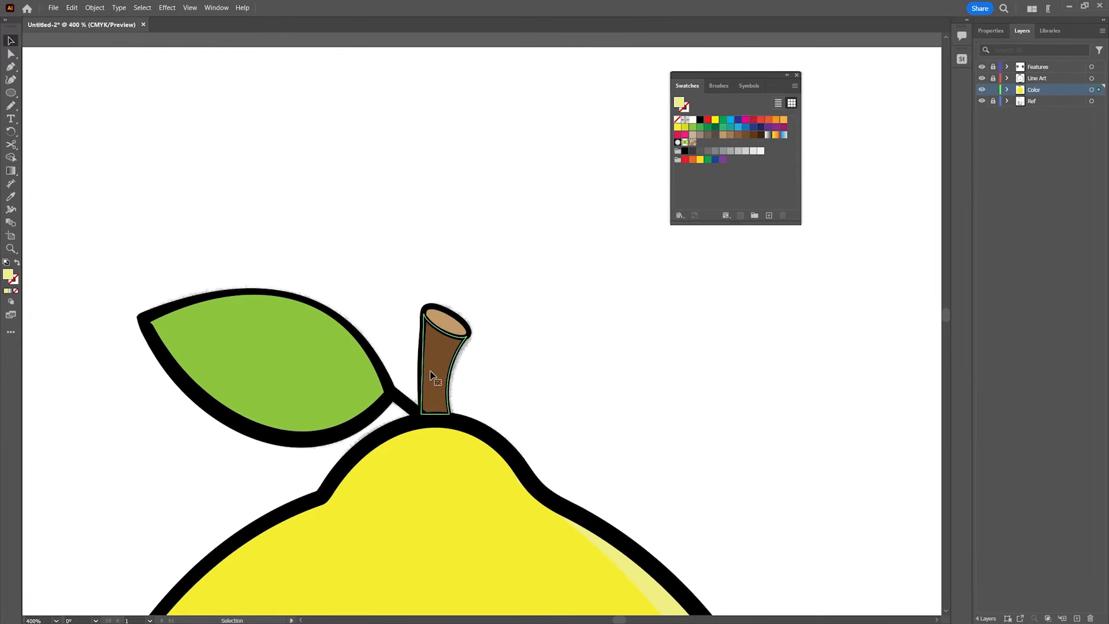
pyautogui.click(436, 376)
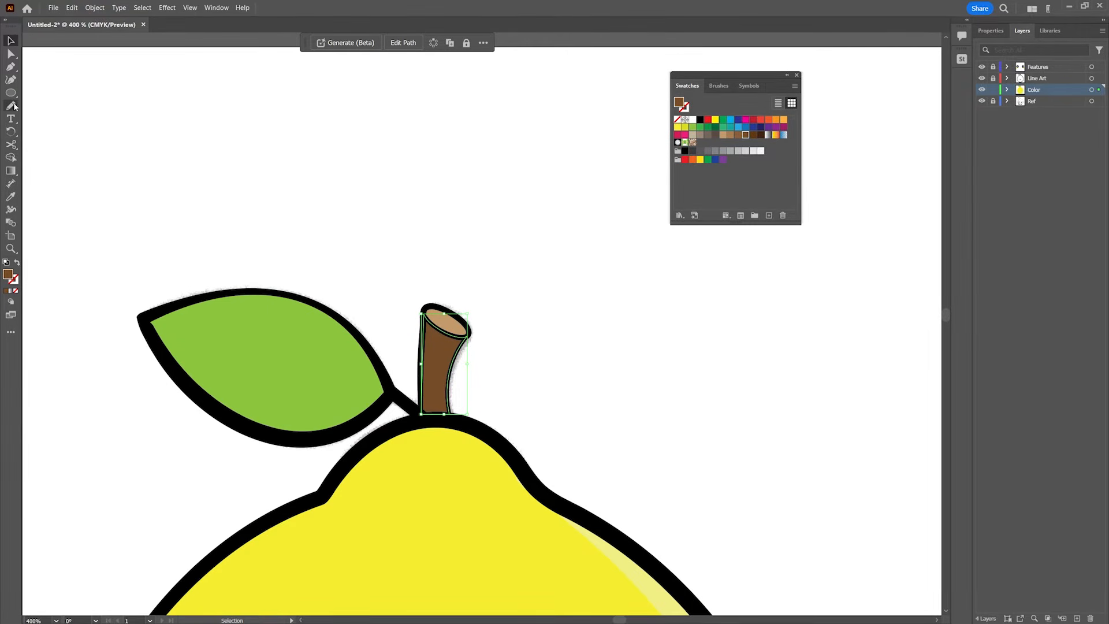
# - Switch to the Blob Brush tool and reduce its brush size by three increments
pyautogui.press('b')
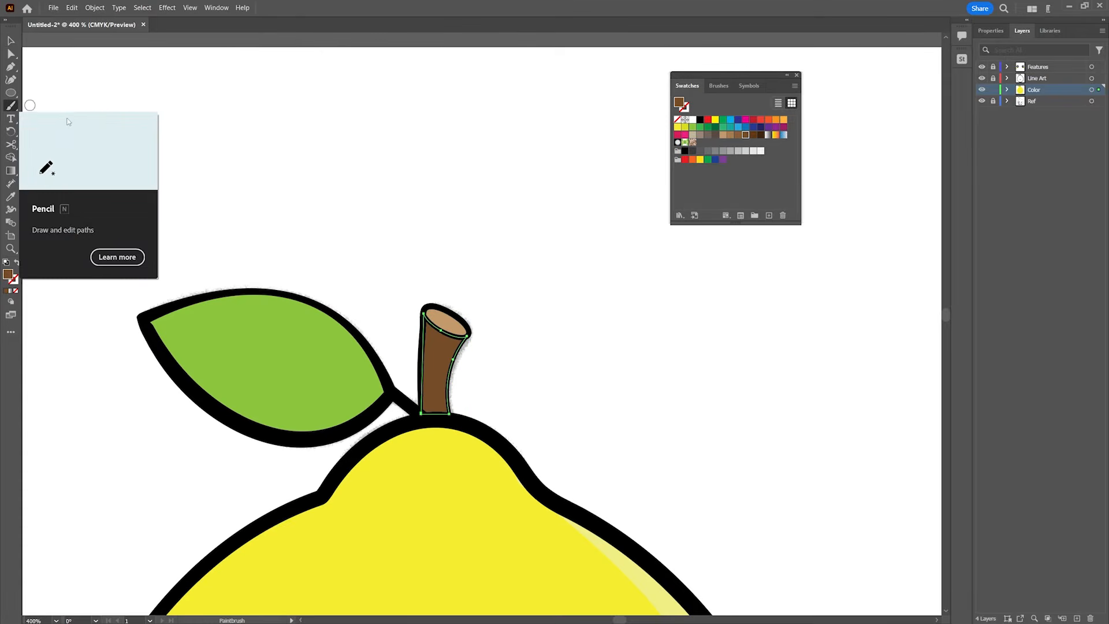
pyautogui.rightClick(13, 107)
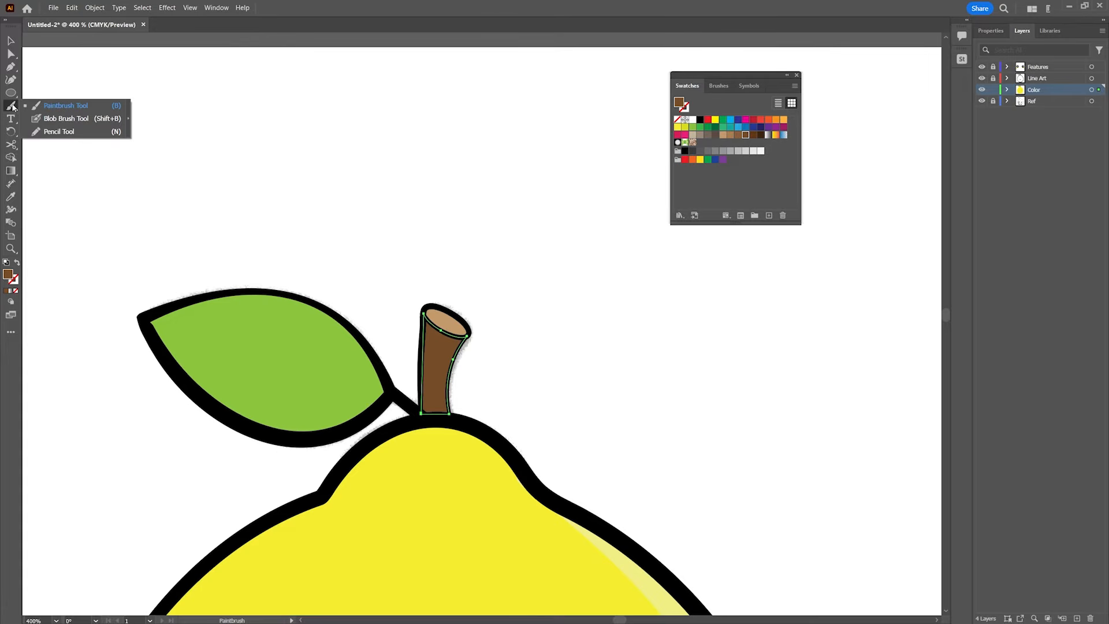
pyautogui.click(66, 118)
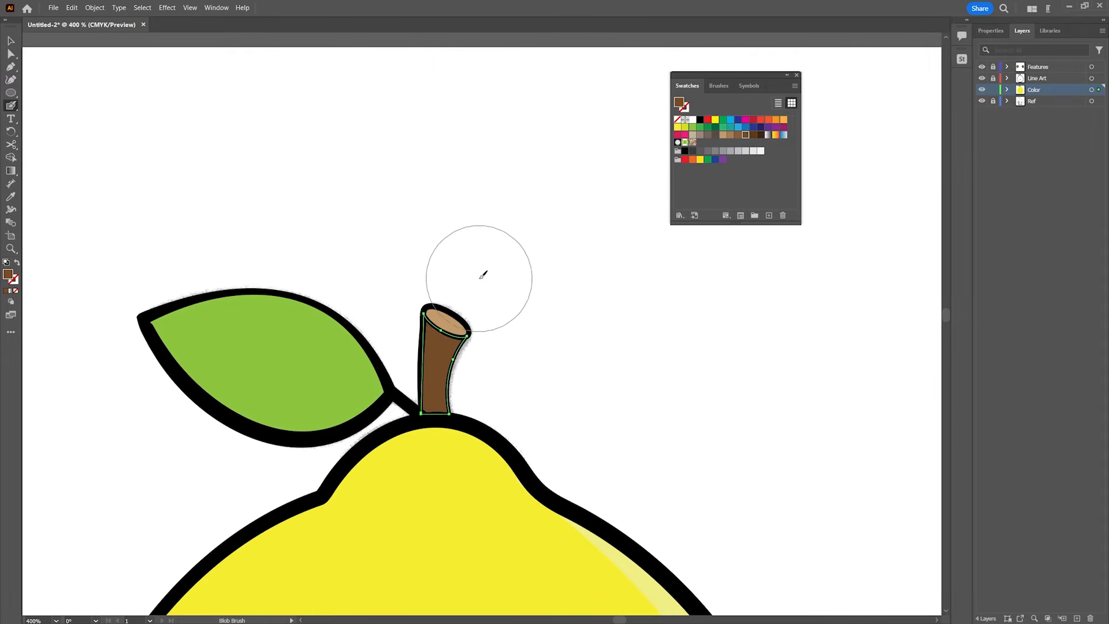
pyautogui.press('[')
pyautogui.press('[')
pyautogui.press('[')
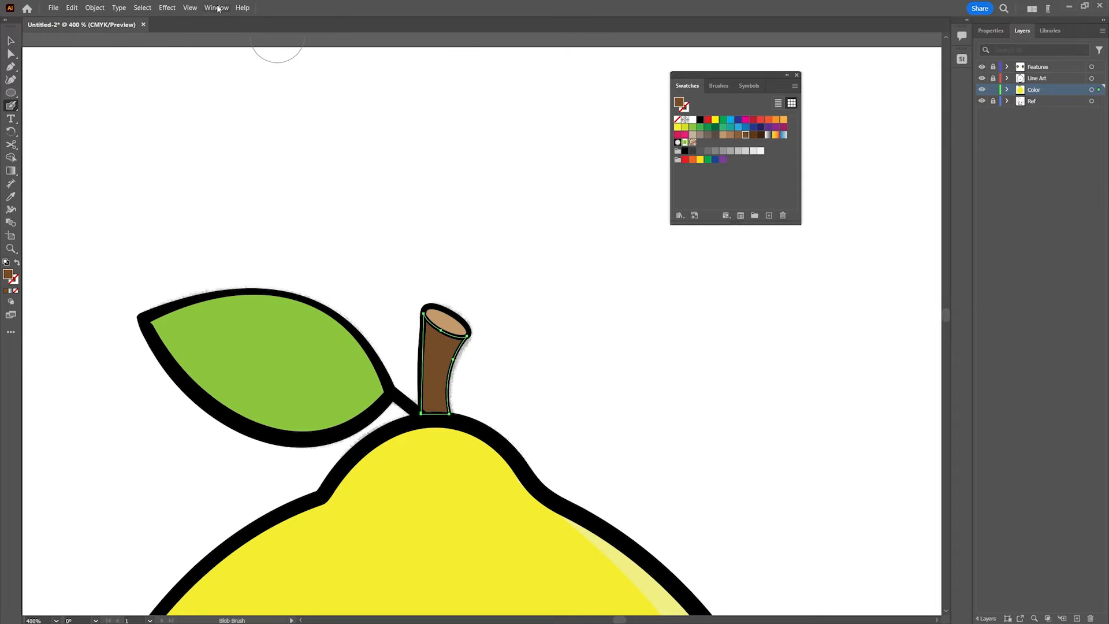
# - Switch the workspace from the Basic to the Advanced toolbar
pyautogui.click(197, 8)
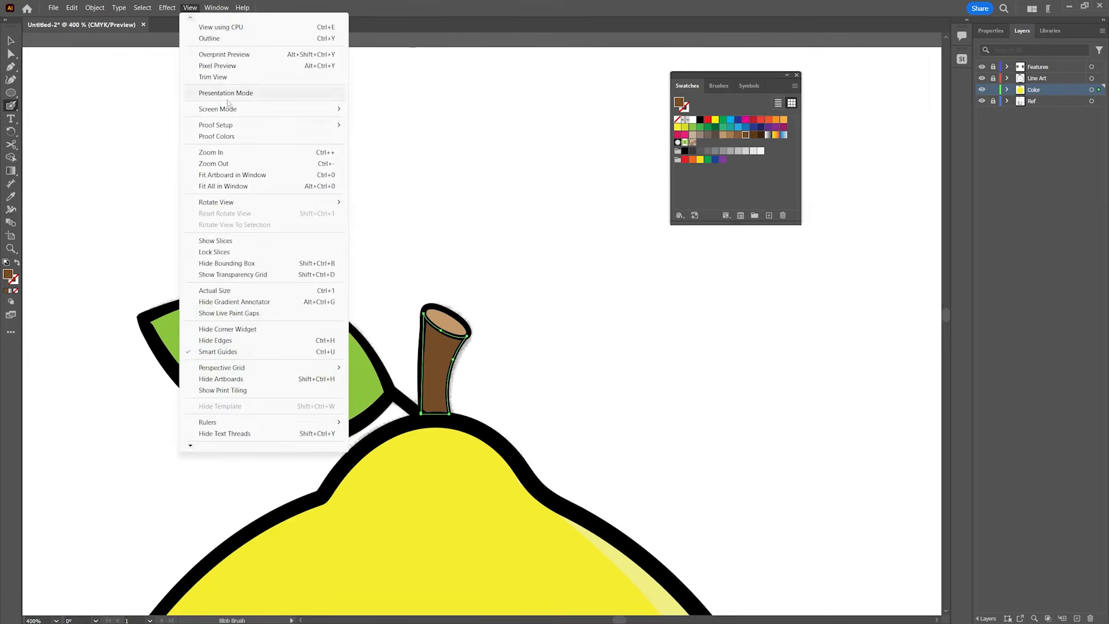
pyautogui.moveTo(216, 8)
pyautogui.moveTo(231, 49)
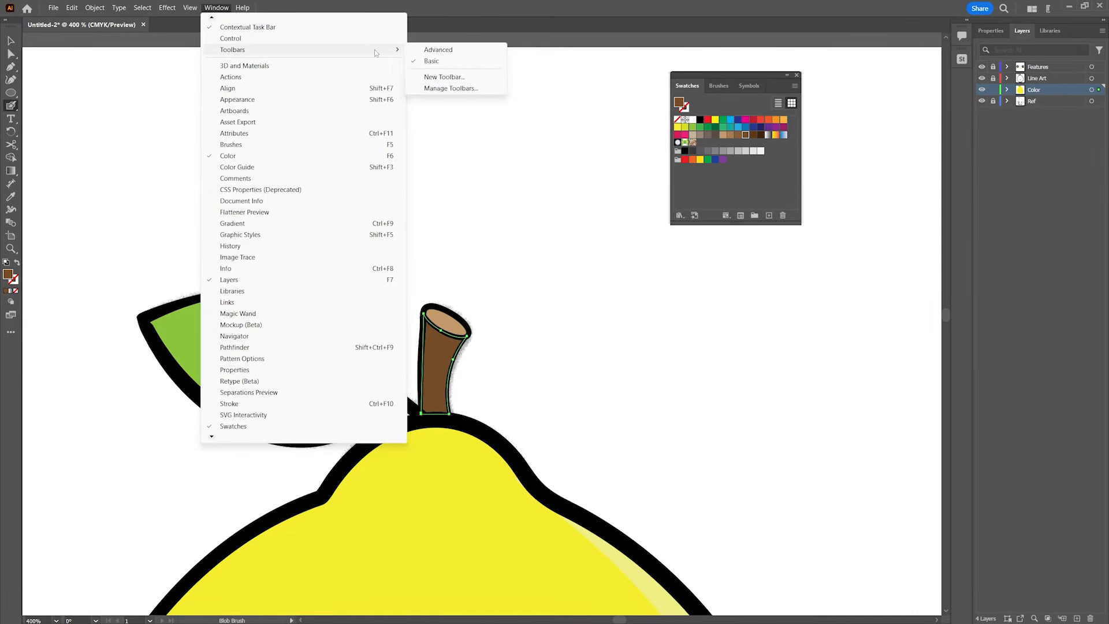
pyautogui.click(430, 49)
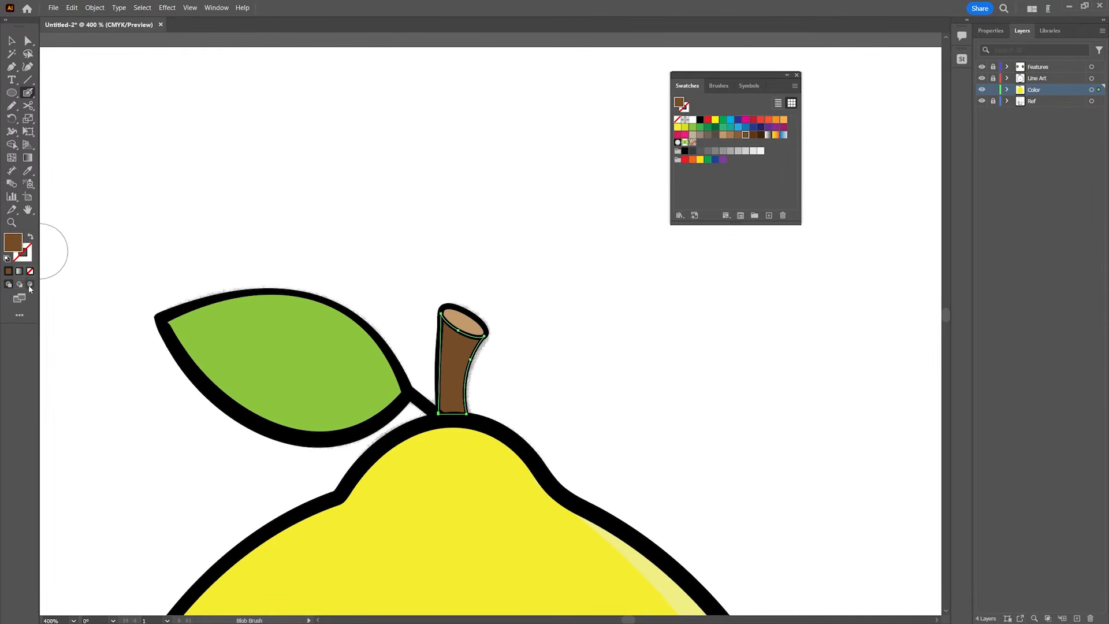
pyautogui.click(9, 285)
pyautogui.doubleClick(13, 245)
pyautogui.moveTo(546, 211); pyautogui.dragTo(727, 212)
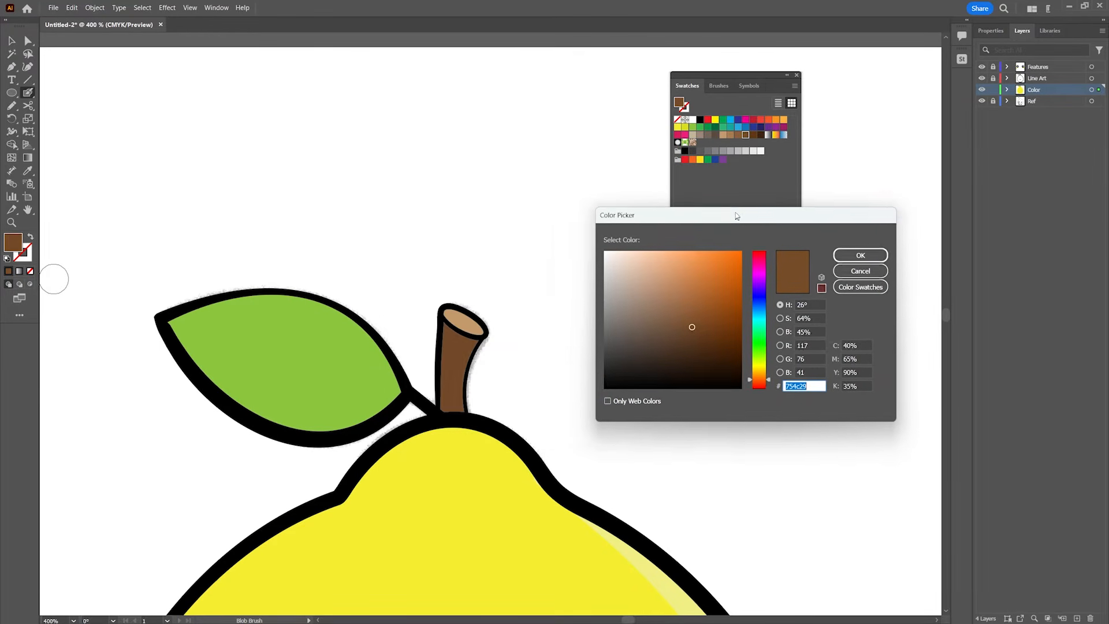
pyautogui.moveTo(668, 286); pyautogui.dragTo(678, 312)
pyautogui.click(850, 268)
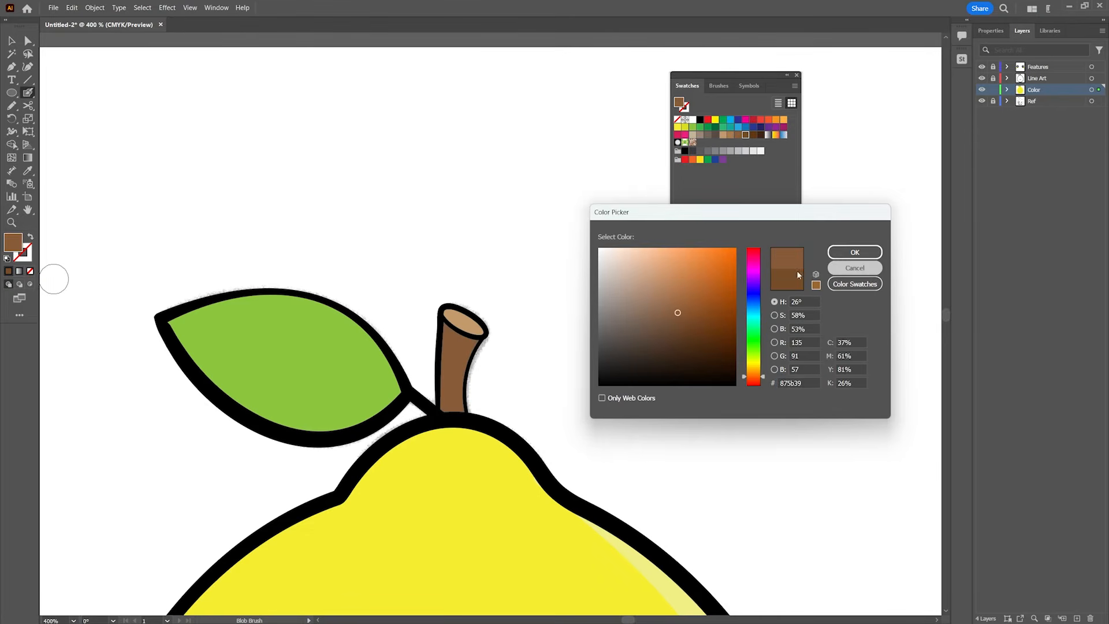
# - Select the stem's brown fill shape again and turn on Draw Inside mode for it
pyautogui.click(11, 41)
pyautogui.click(599, 372)
pyautogui.click(467, 363)
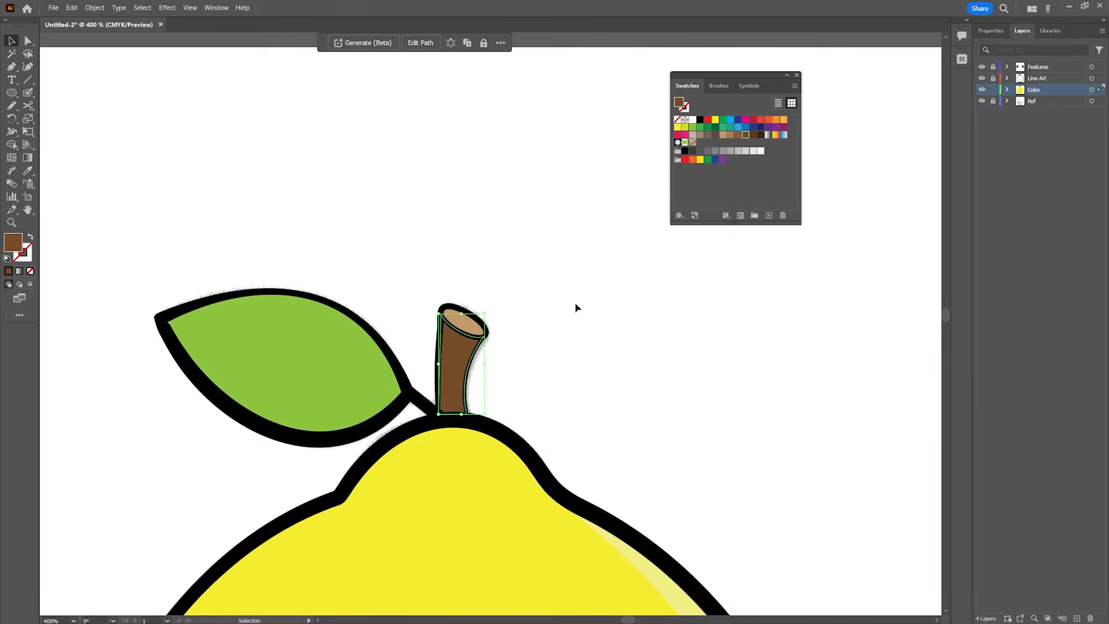
pyautogui.click(30, 284)
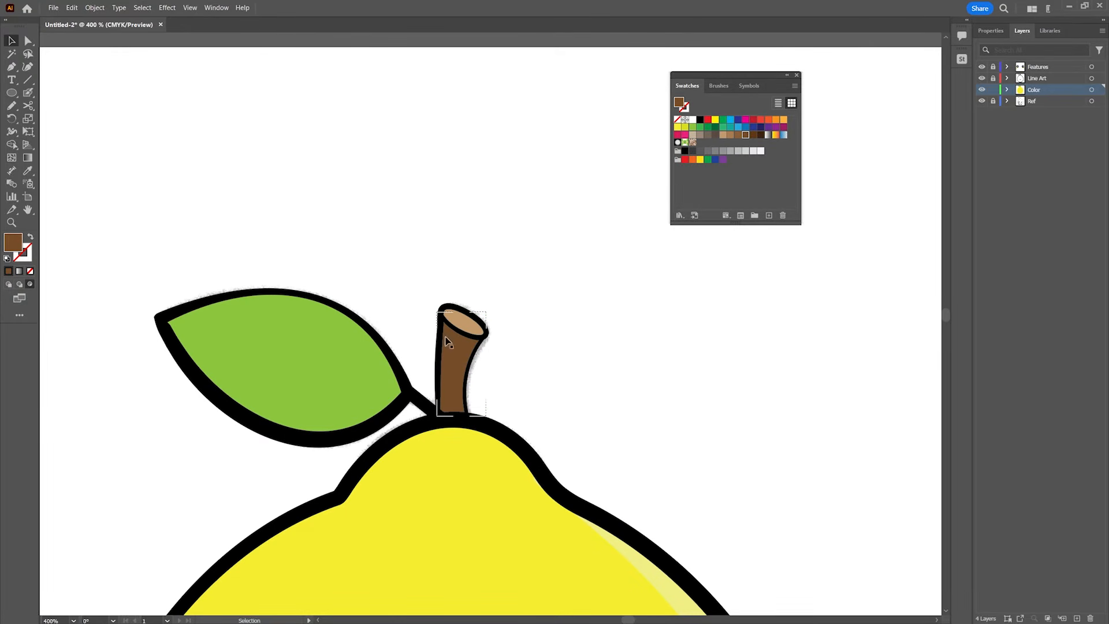
# - Choose a darker brown and paint a shadow strip down the stem's left side with the Blob Brush
pyautogui.doubleClick(13, 241)
pyautogui.moveTo(662, 327); pyautogui.dragTo(681, 349)
pyautogui.click(867, 254)
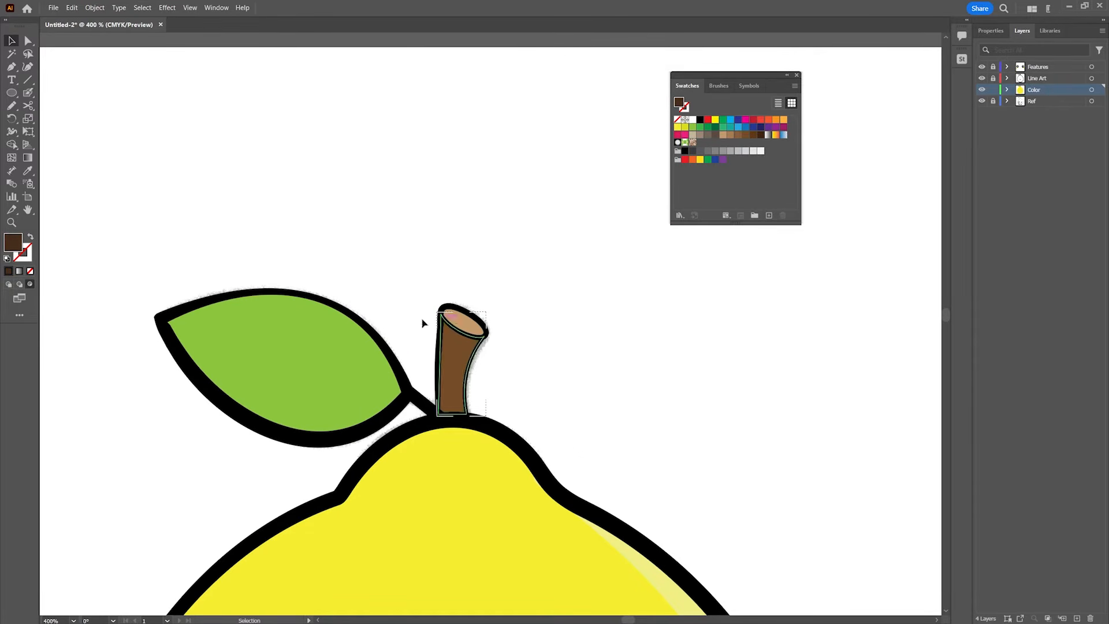
pyautogui.hotkey('shift', 'b')
pyautogui.moveTo(439, 320); pyautogui.dragTo(438, 412)
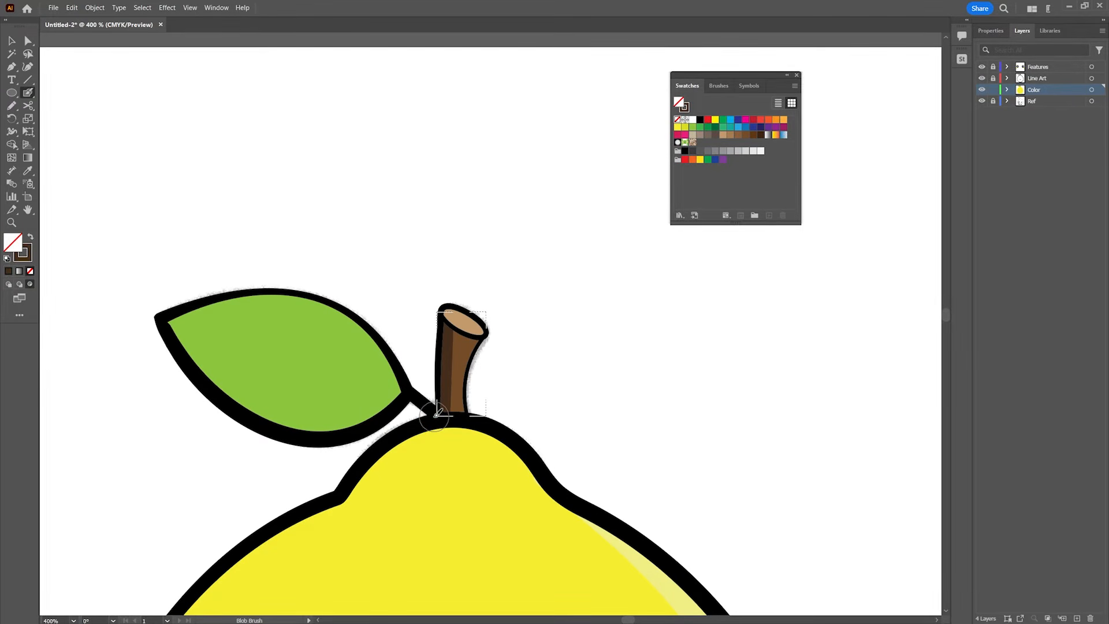
# - Select the leaf's green fill shape and turn on Draw Inside mode for it
pyautogui.press('v')
pyautogui.click(276, 347)
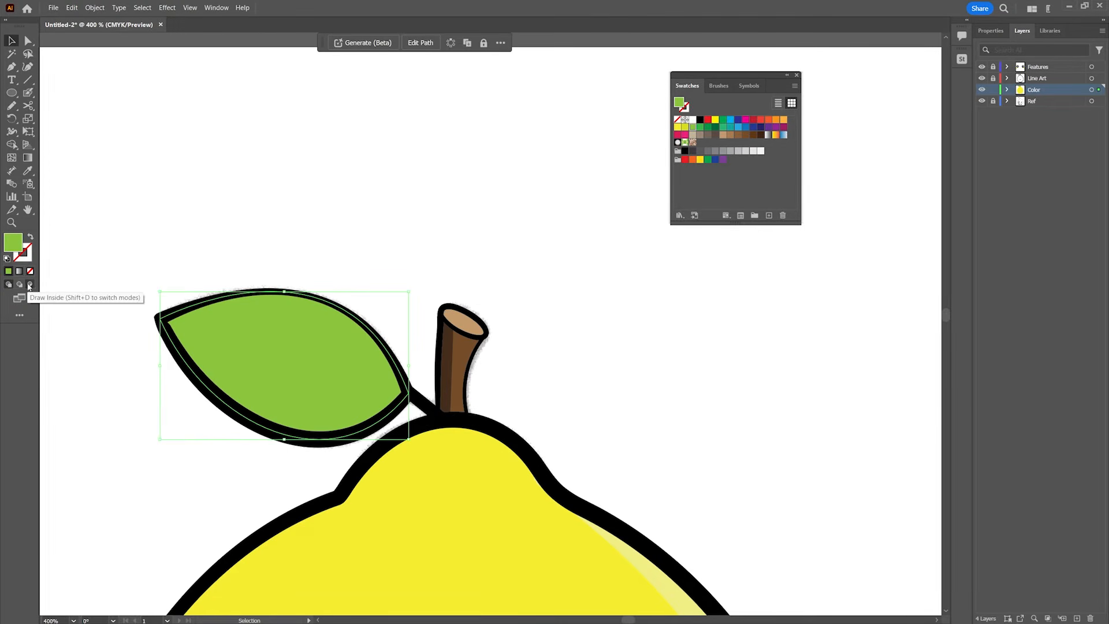
pyautogui.click(30, 284)
pyautogui.click(8, 284)
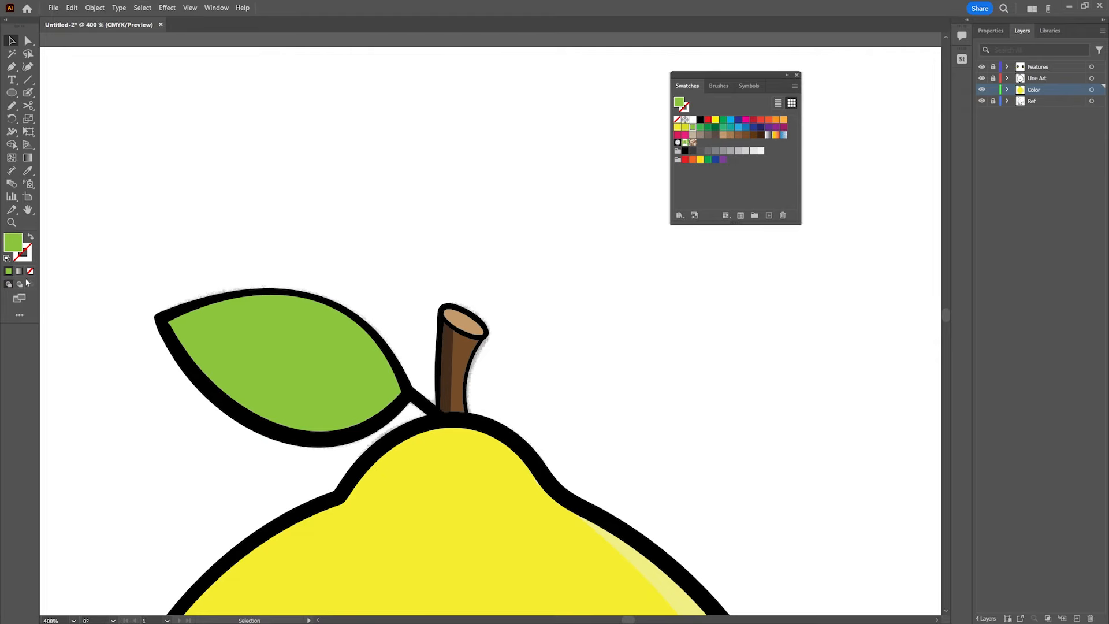
pyautogui.click(273, 338)
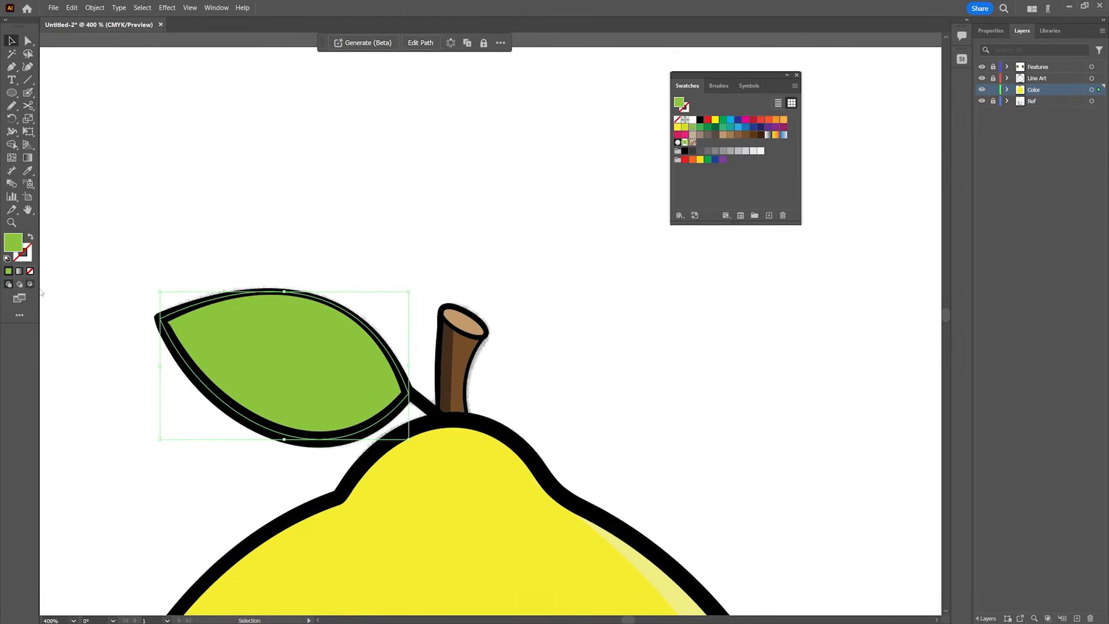
pyautogui.click(30, 284)
# - Set the fill to green 658434 and paint a shadow along the leaf's lower edge with the Blob Brush
pyautogui.doubleClick(13, 242)
pyautogui.write('658434')
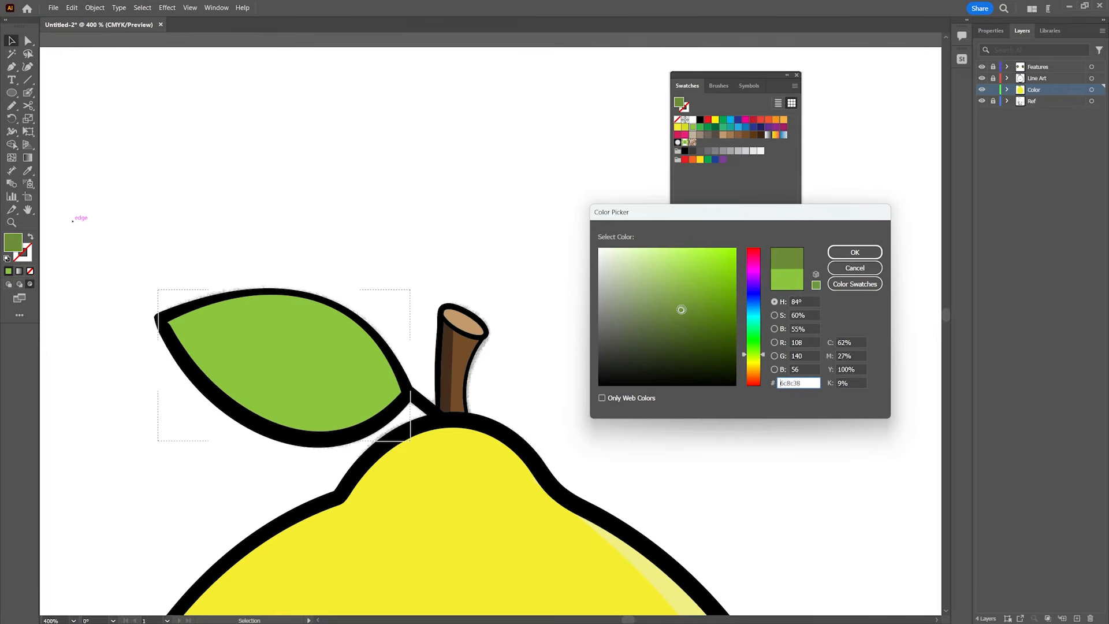
pyautogui.press('Return')
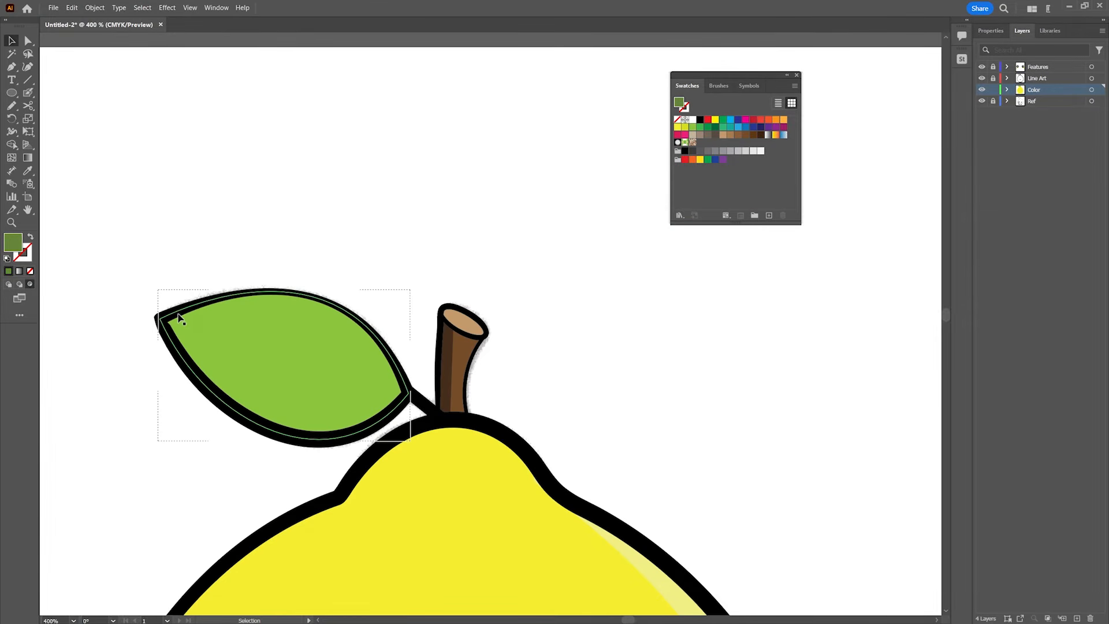
pyautogui.click(28, 92)
pyautogui.moveTo(157, 311)
pyautogui.mouseDown()
pyautogui.moveTo(231, 394)
pyautogui.moveTo(295, 421)
pyautogui.moveTo(353, 427)
pyautogui.moveTo(412, 384)
pyautogui.mouseUp()
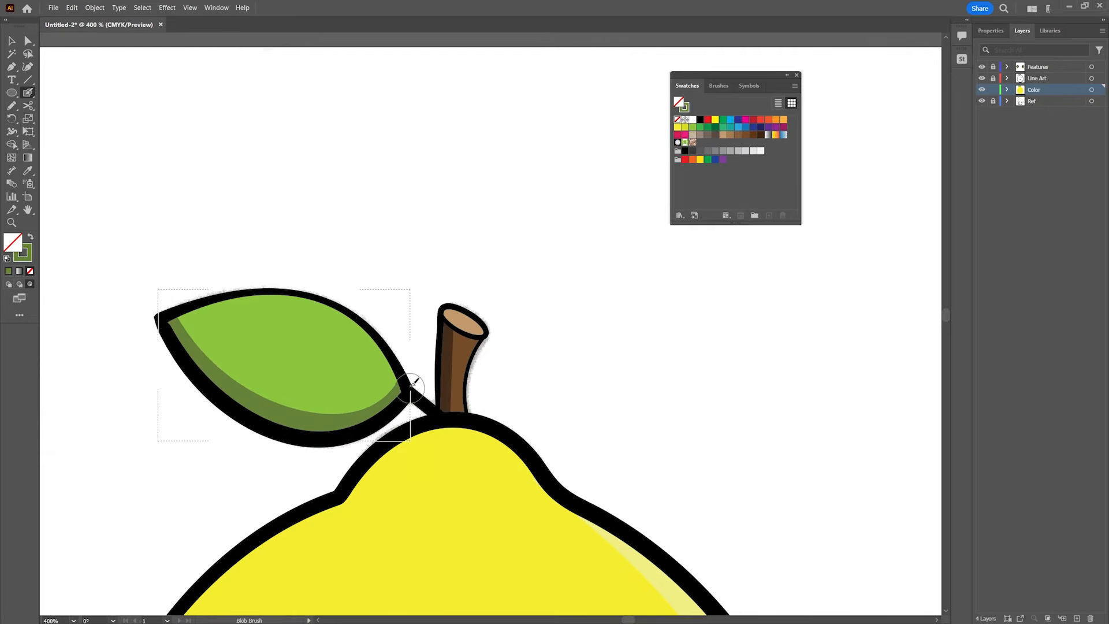
pyautogui.doubleClick(28, 92)
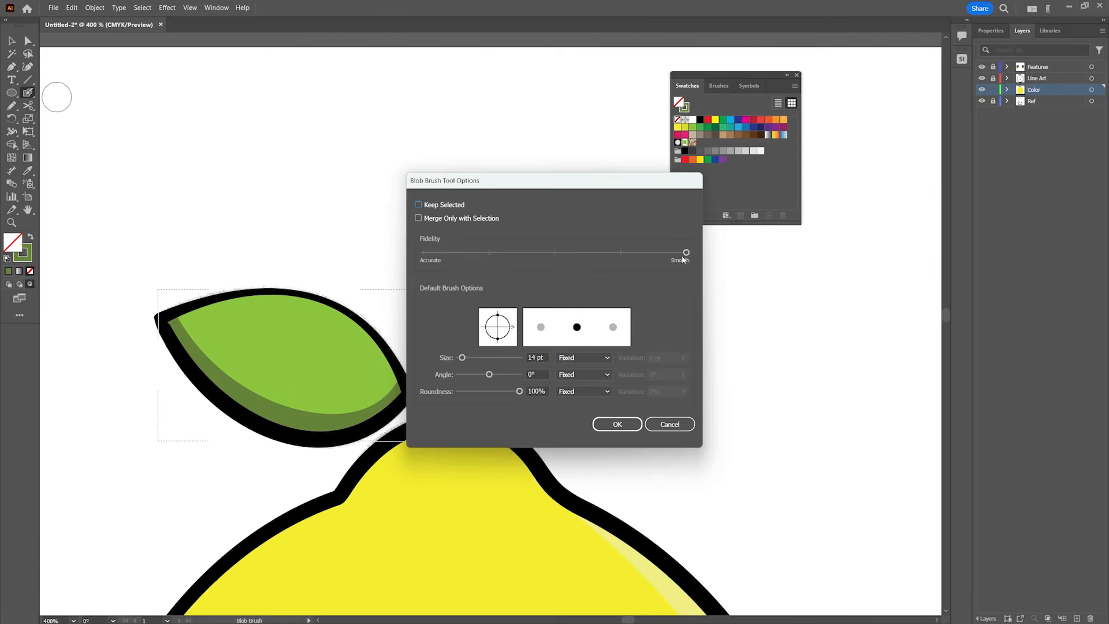
pyautogui.moveTo(685, 253); pyautogui.dragTo(570, 255)
pyautogui.click(670, 425)
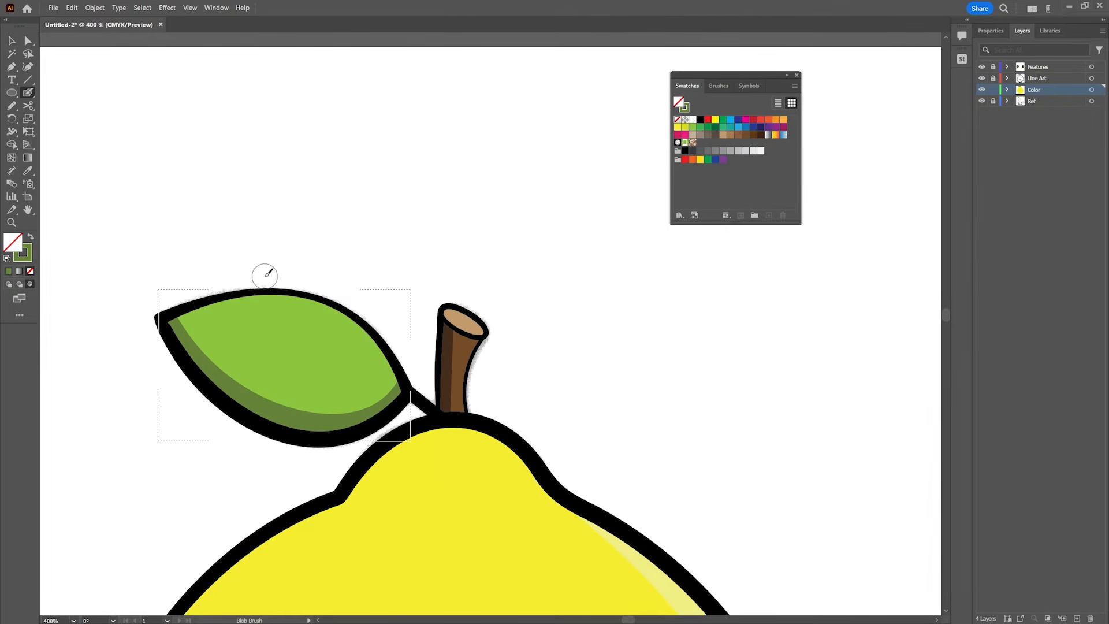
# - Try a central leaf vein from tip to stalk with the Blob Brush in dark green 3b4c1b
pyautogui.doubleClick(26, 255)
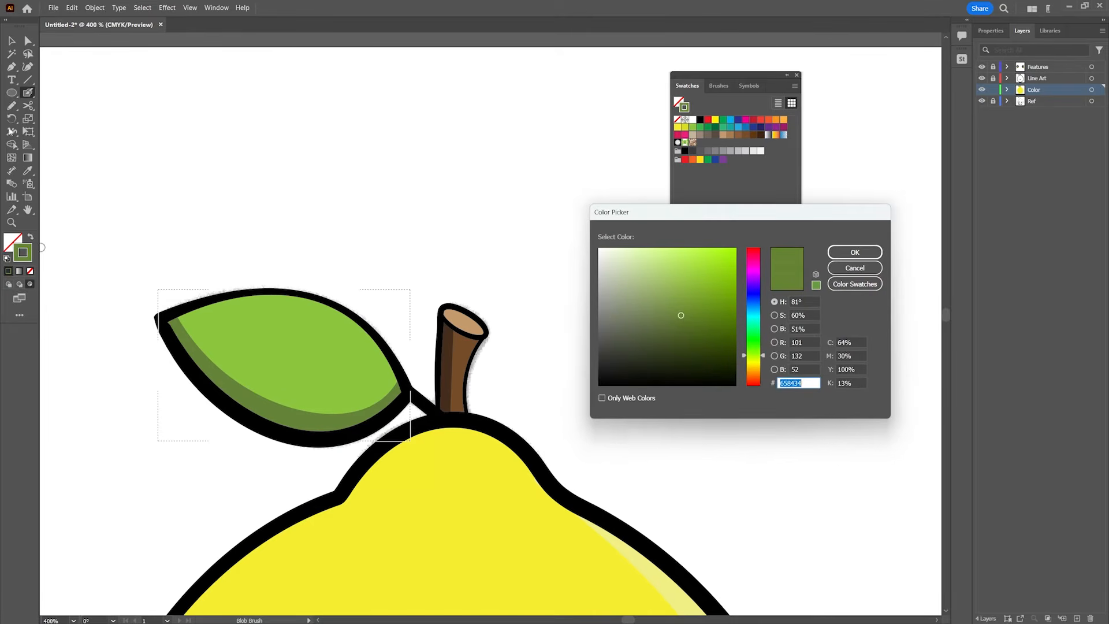
pyautogui.click(682, 329)
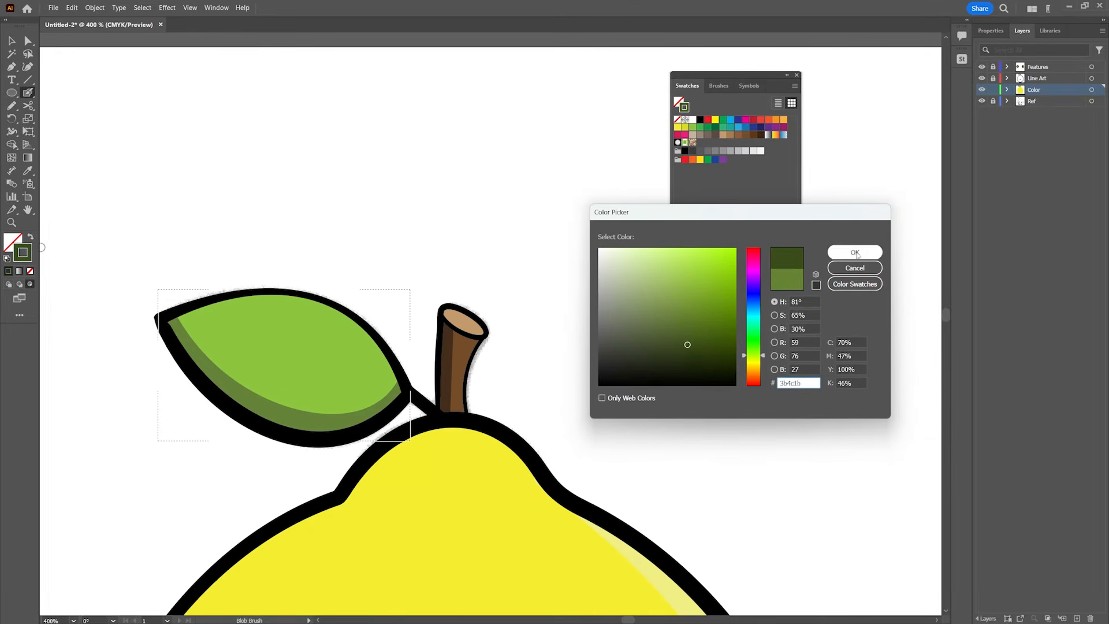
pyautogui.click(855, 252)
pyautogui.moveTo(168, 319)
pyautogui.mouseDown()
pyautogui.moveTo(240, 327)
pyautogui.moveTo(425, 404)
pyautogui.mouseUp()
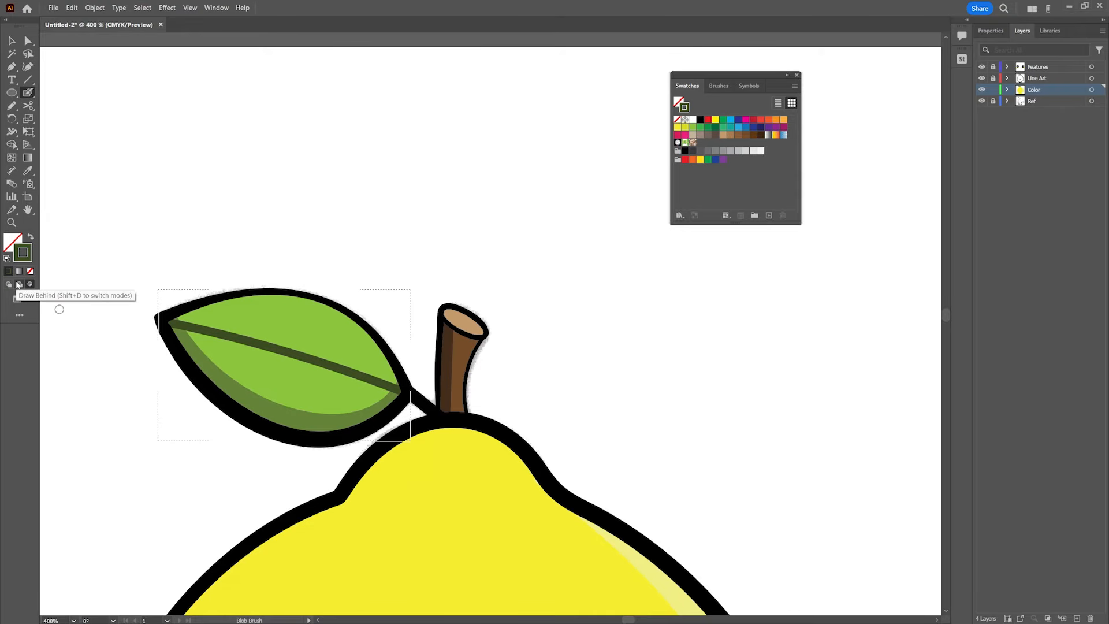
# - Try a curved cross vein over the leaf in Draw Behind mode and undo it
pyautogui.click(18, 284)
pyautogui.moveTo(269, 293); pyautogui.dragTo(226, 395)
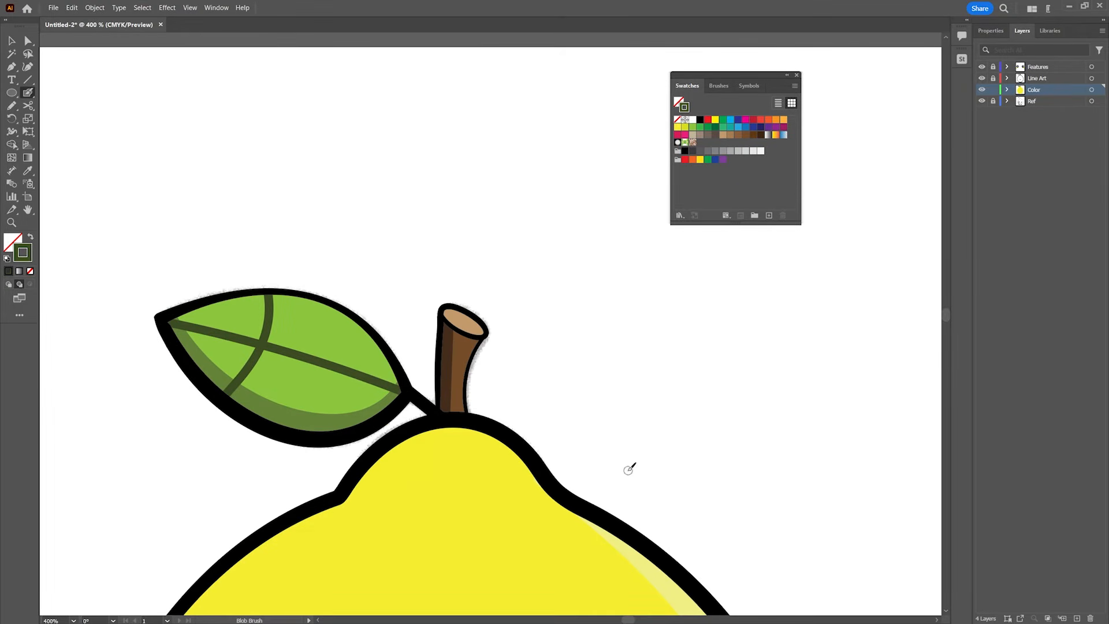
pyautogui.hotkey('ctrl', 'z')
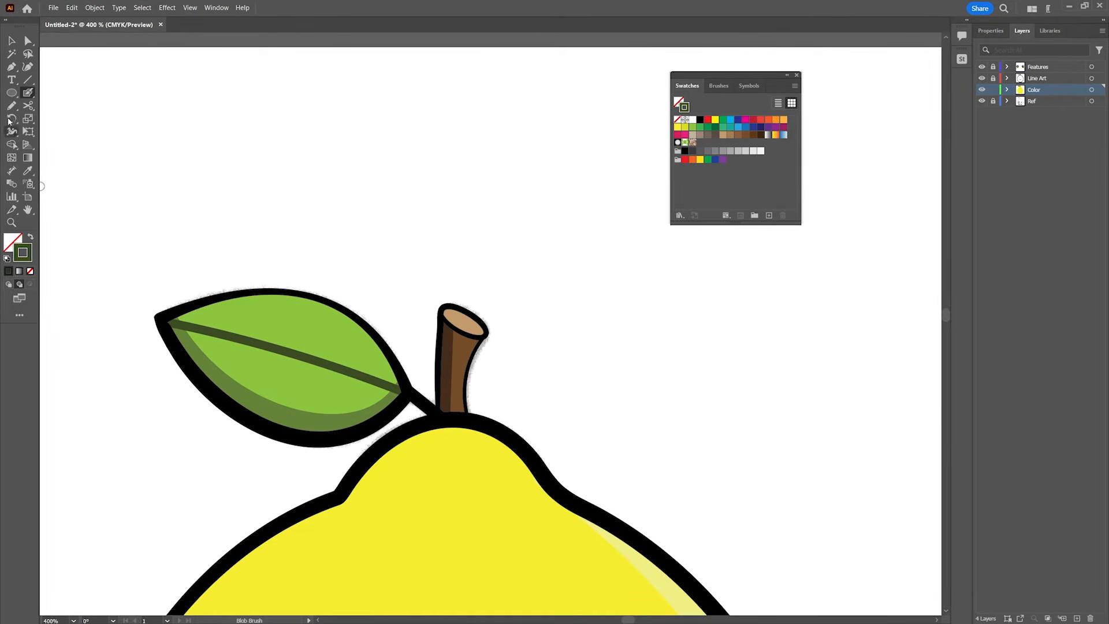
pyautogui.press('v')
pyautogui.click(305, 445)
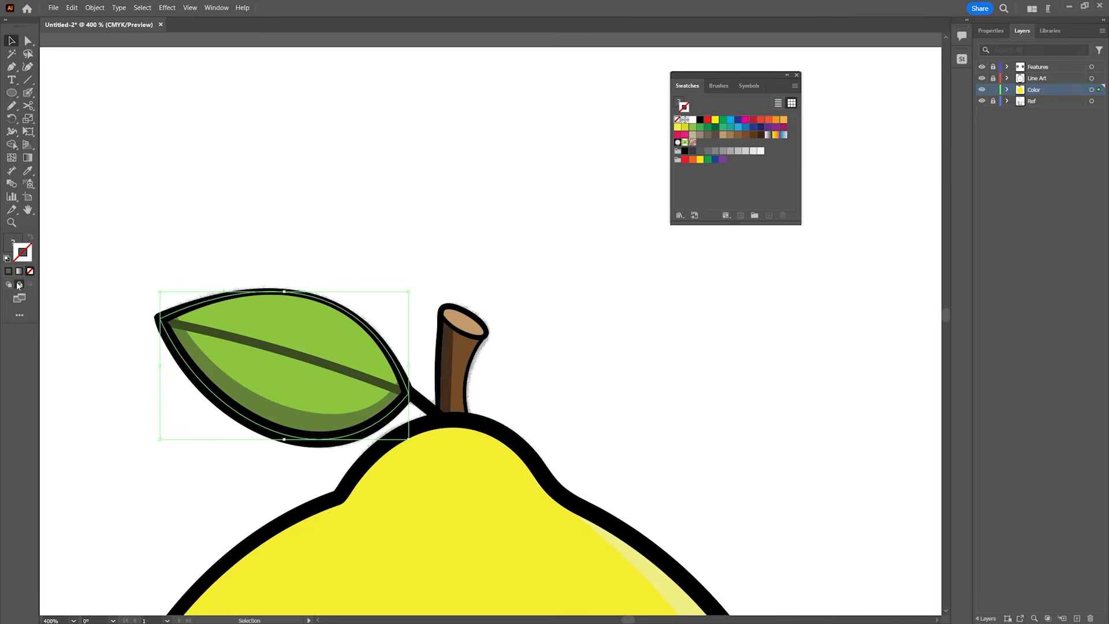
pyautogui.click(234, 231)
pyautogui.click(345, 312)
pyautogui.click(476, 292)
# - Undo the dark green central vein painted on the leaf
pyautogui.press('z')
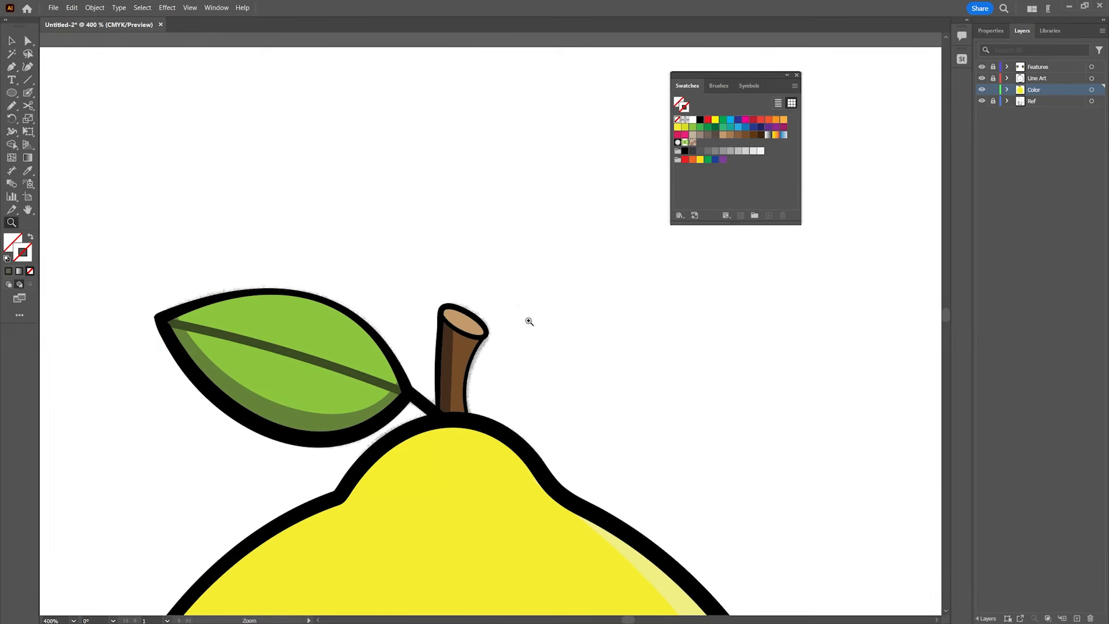
pyautogui.keyDown('alt'); pyautogui.click(423, 237); pyautogui.keyUp('alt')
pyautogui.keyDown('alt'); pyautogui.click(423, 237); pyautogui.keyUp('alt')
pyautogui.moveTo(699, 504); pyautogui.dragTo(589, 231)
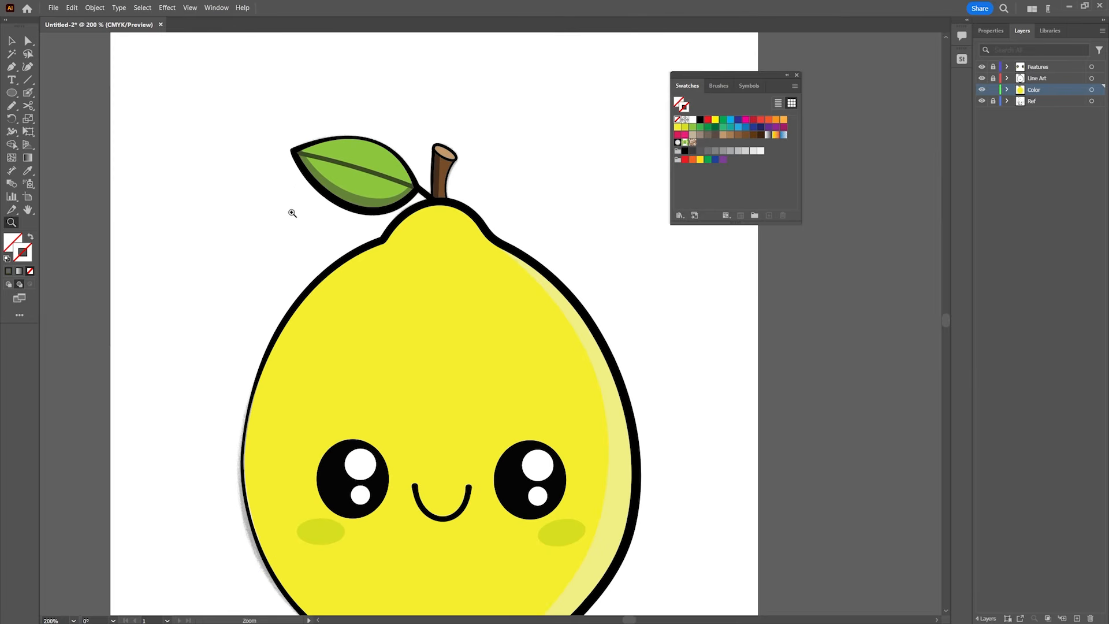
pyautogui.hotkey('ctrl', 'z')
pyautogui.hotkey('ctrl', 'z')
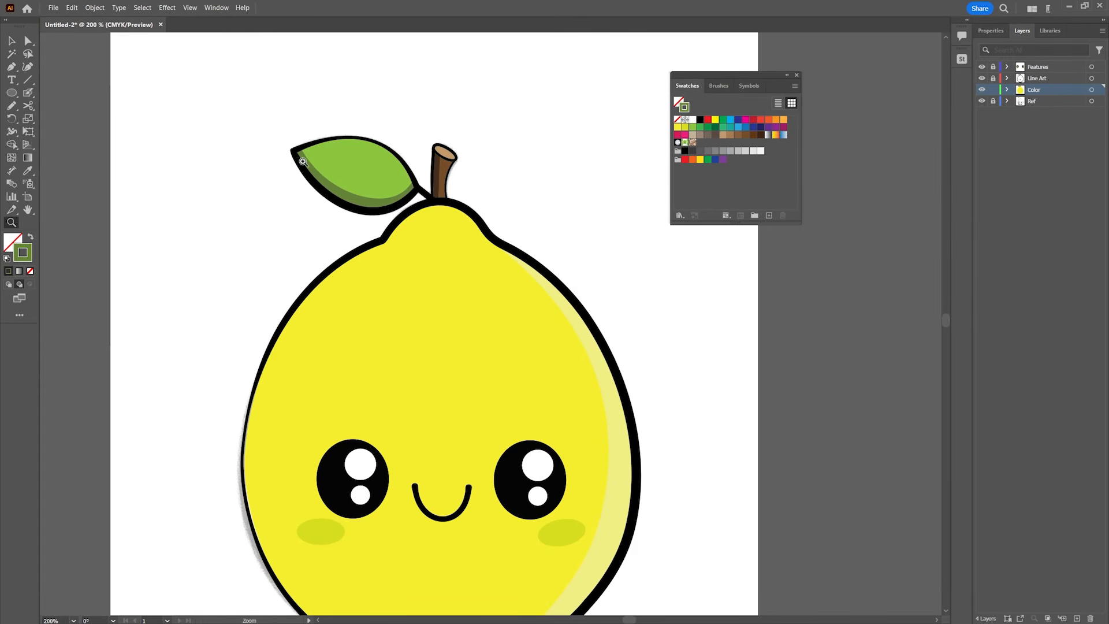
# - Paint the leaf's central vein in the shadow green with the Blob Brush, plus one curved side vein above it
pyautogui.moveTo(313, 179); pyautogui.dragTo(349, 200)
pyautogui.press('v')
pyautogui.click(397, 231)
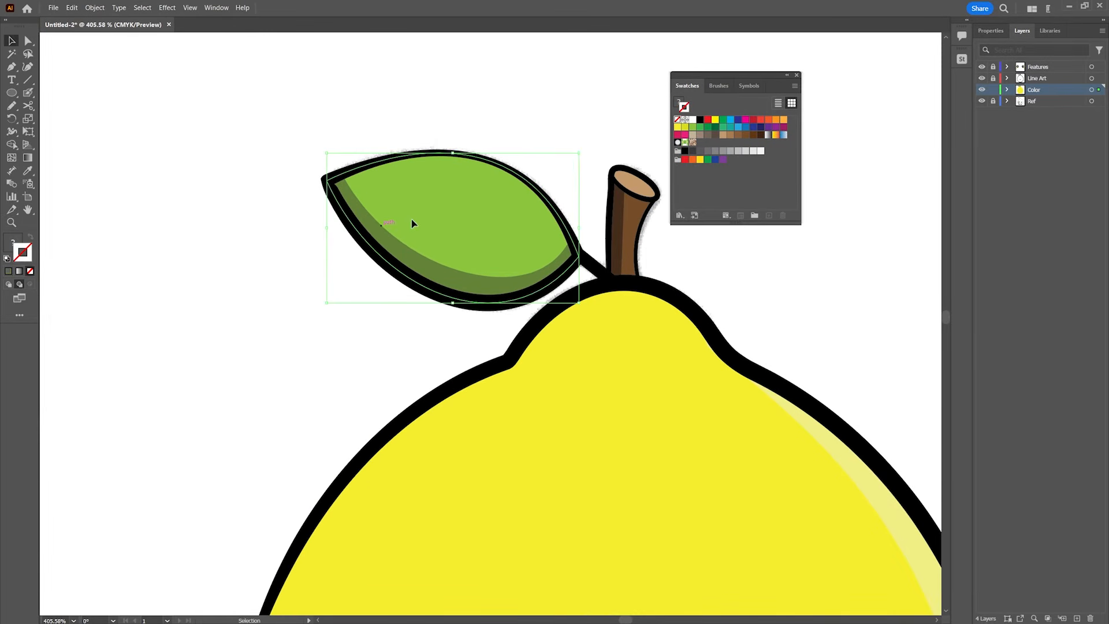
pyautogui.click(27, 93)
pyautogui.moveTo(364, 192); pyautogui.dragTo(467, 228)
pyautogui.hotkey('ctrl', 'z')
pyautogui.moveTo(327, 180)
pyautogui.mouseDown()
pyautogui.moveTo(514, 223)
pyautogui.moveTo(570, 250)
pyautogui.mouseUp()
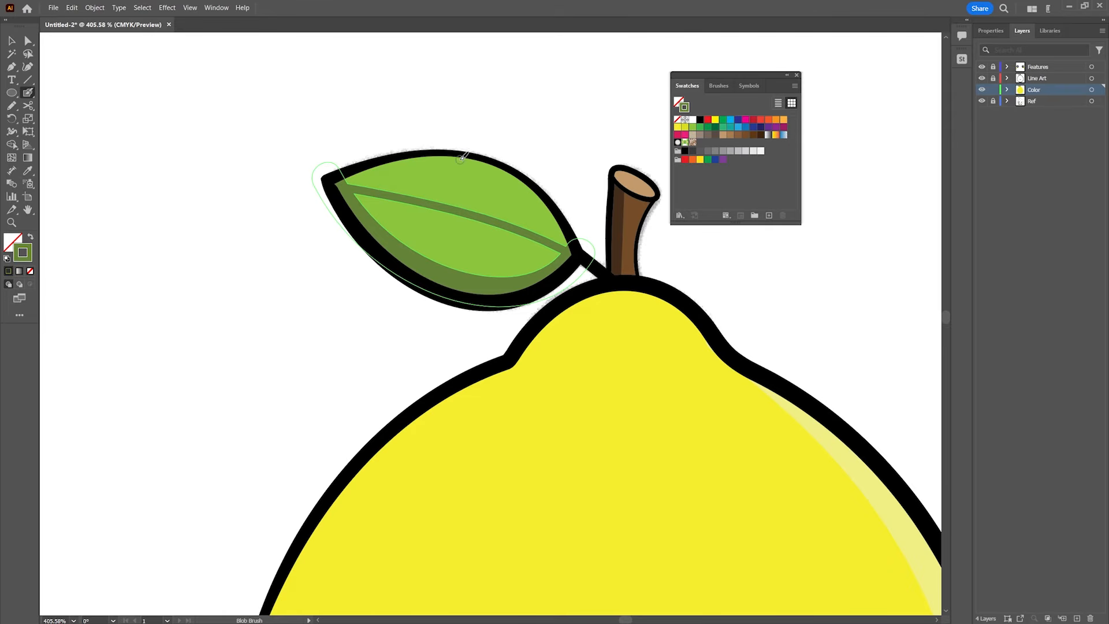
pyautogui.moveTo(453, 153); pyautogui.dragTo(467, 203)
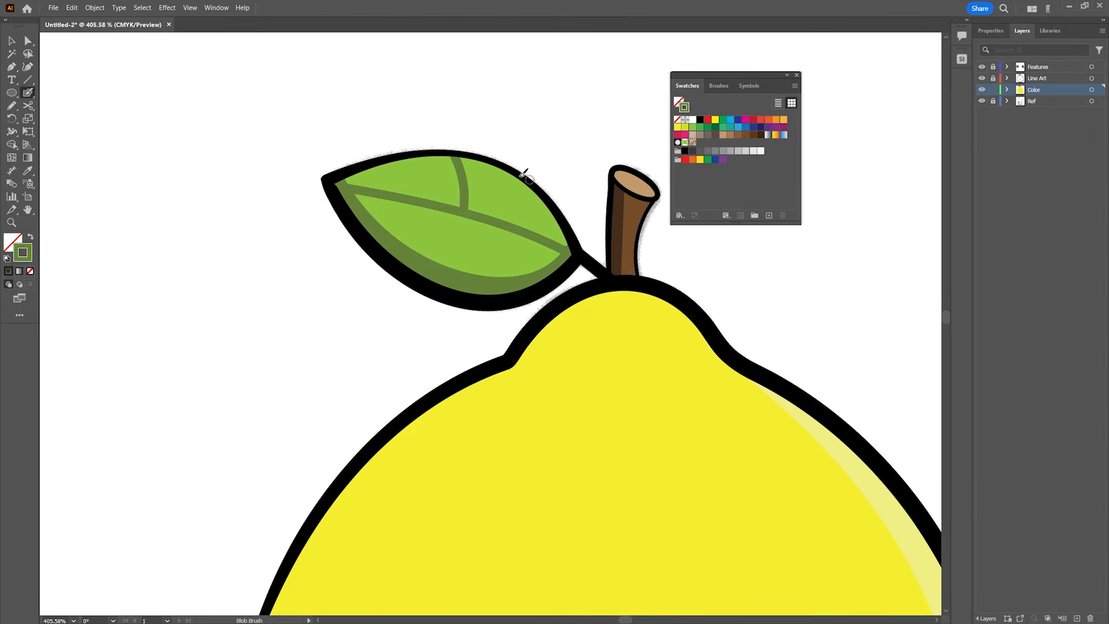
# - Try side veins to the right and left of the first upper vein, and undo both strokes
pyautogui.moveTo(501, 164); pyautogui.dragTo(506, 213)
pyautogui.moveTo(397, 157); pyautogui.dragTo(411, 194)
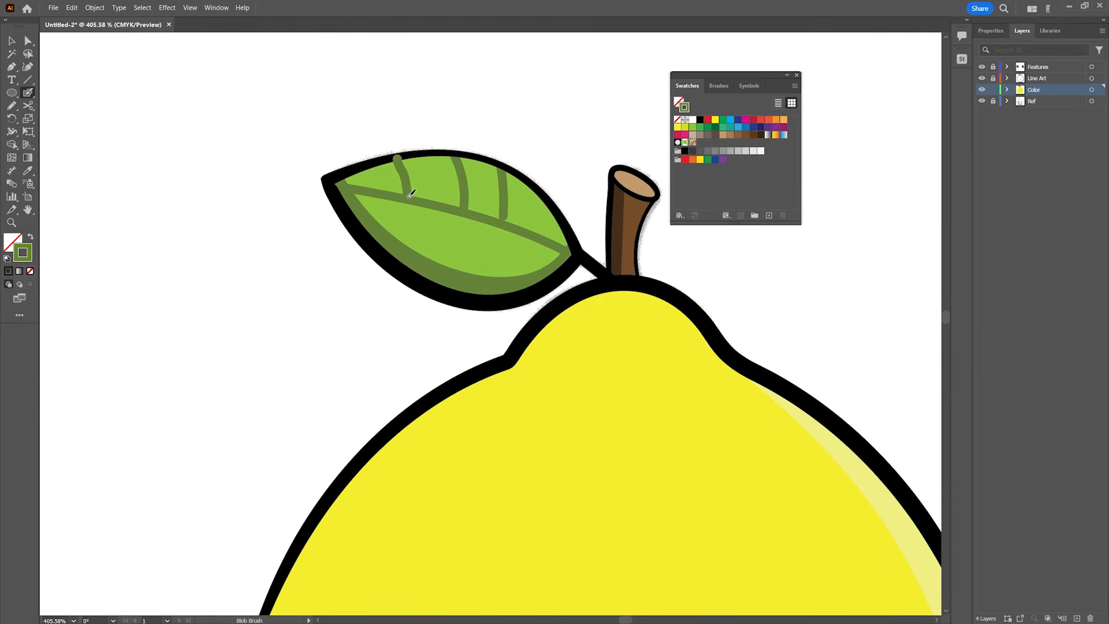
pyautogui.hotkey('ctrl', 'z')
pyautogui.hotkey('ctrl', 'z')
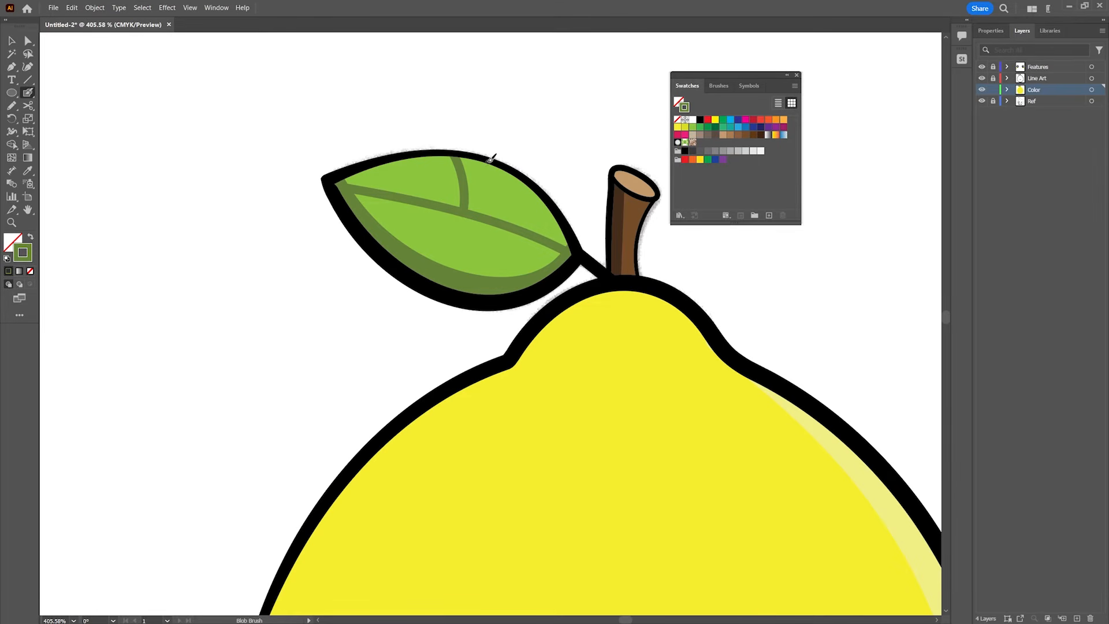
# - Paint the remaining side veins above the central vein, switching to the 5 pt. Oval brush after the first stroke
pyautogui.moveTo(496, 166); pyautogui.dragTo(505, 200)
pyautogui.click(989, 30)
pyautogui.click(1055, 250)
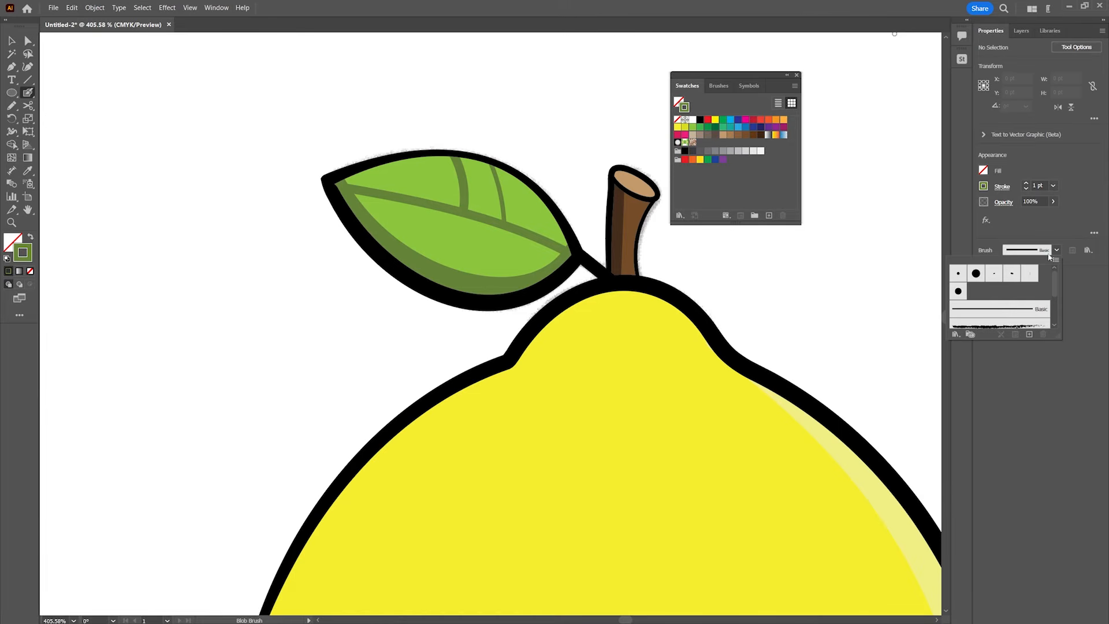
pyautogui.click(1005, 276)
pyautogui.moveTo(394, 154); pyautogui.dragTo(437, 203)
pyautogui.moveTo(521, 175); pyautogui.dragTo(539, 239)
# - Paint four curved side veins between the leaf's lower shadow and its central vein
pyautogui.moveTo(413, 251); pyautogui.dragTo(462, 208)
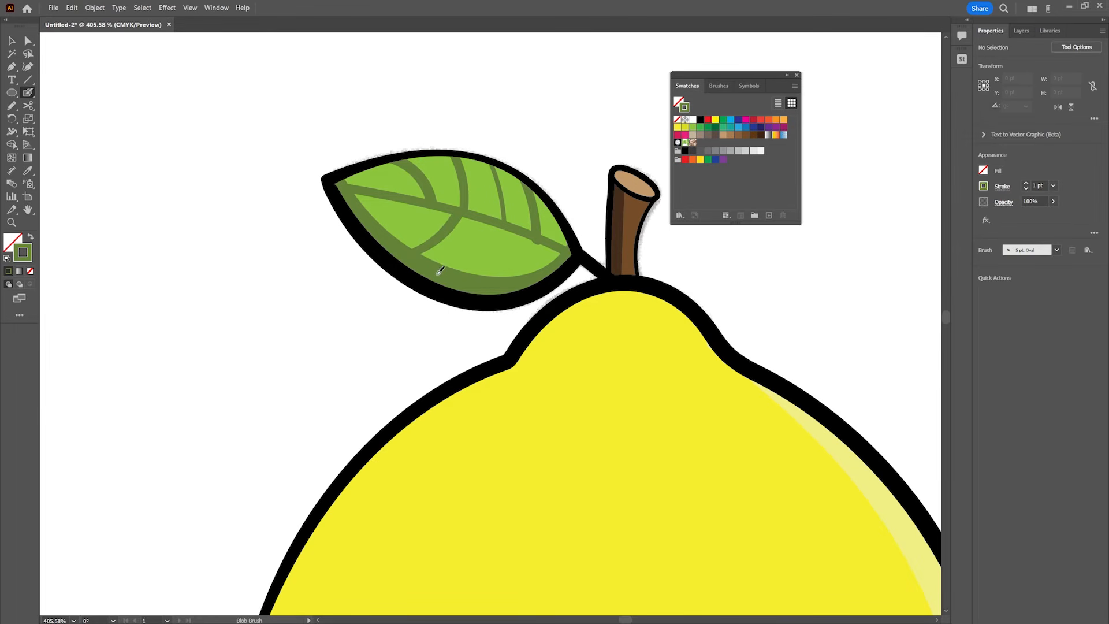
pyautogui.moveTo(452, 269); pyautogui.dragTo(503, 226)
pyautogui.moveTo(484, 283)
pyautogui.mouseDown()
pyautogui.moveTo(521, 269)
pyautogui.moveTo(538, 238)
pyautogui.mouseUp()
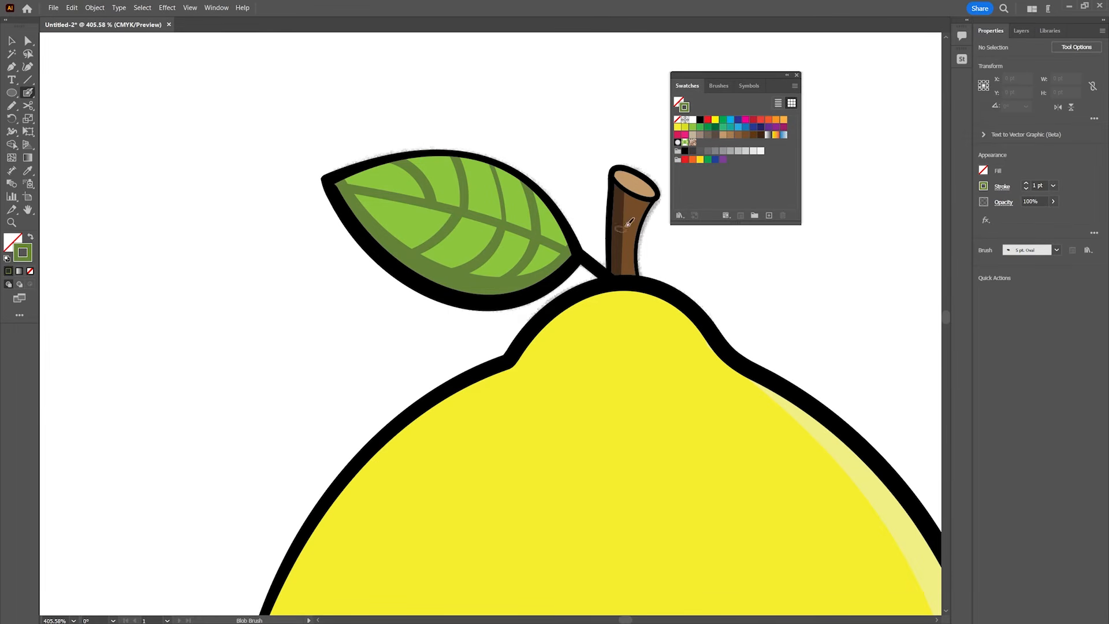
pyautogui.press('z')
pyautogui.press('b')
pyautogui.moveTo(386, 242); pyautogui.dragTo(433, 198)
# - Add a new layer above the Features layer
pyautogui.press('z')
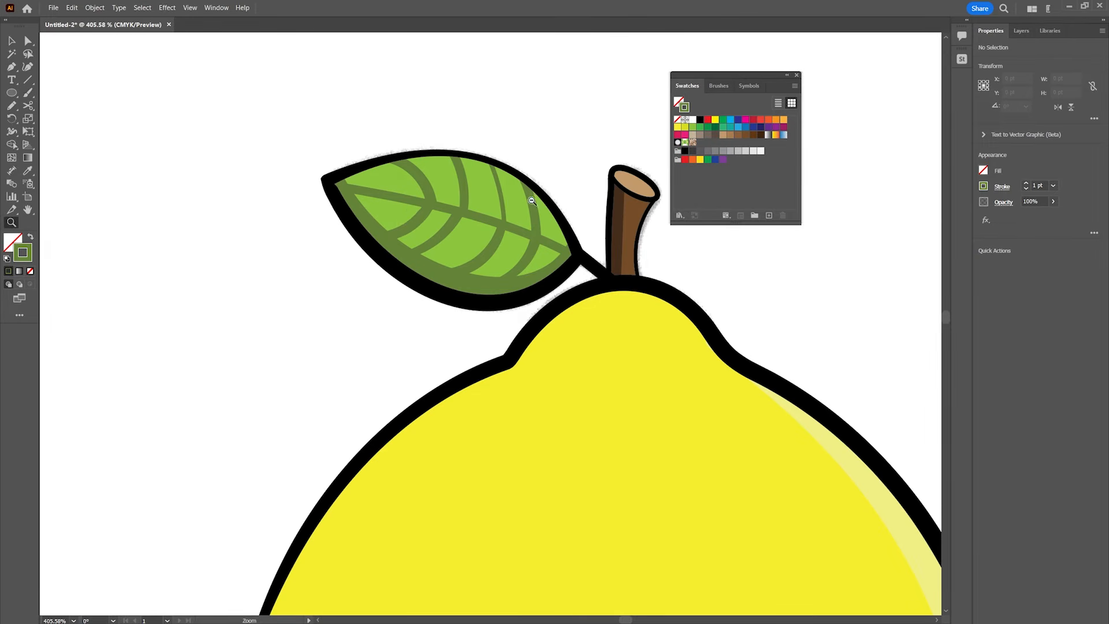
pyautogui.keyDown('alt'); pyautogui.click(532, 201); pyautogui.keyUp('alt')
pyautogui.keyDown('alt'); pyautogui.click(532, 200); pyautogui.keyUp('alt')
pyautogui.keyDown('alt'); pyautogui.click(532, 200); pyautogui.keyUp('alt')
pyautogui.moveTo(563, 442); pyautogui.dragTo(518, 144)
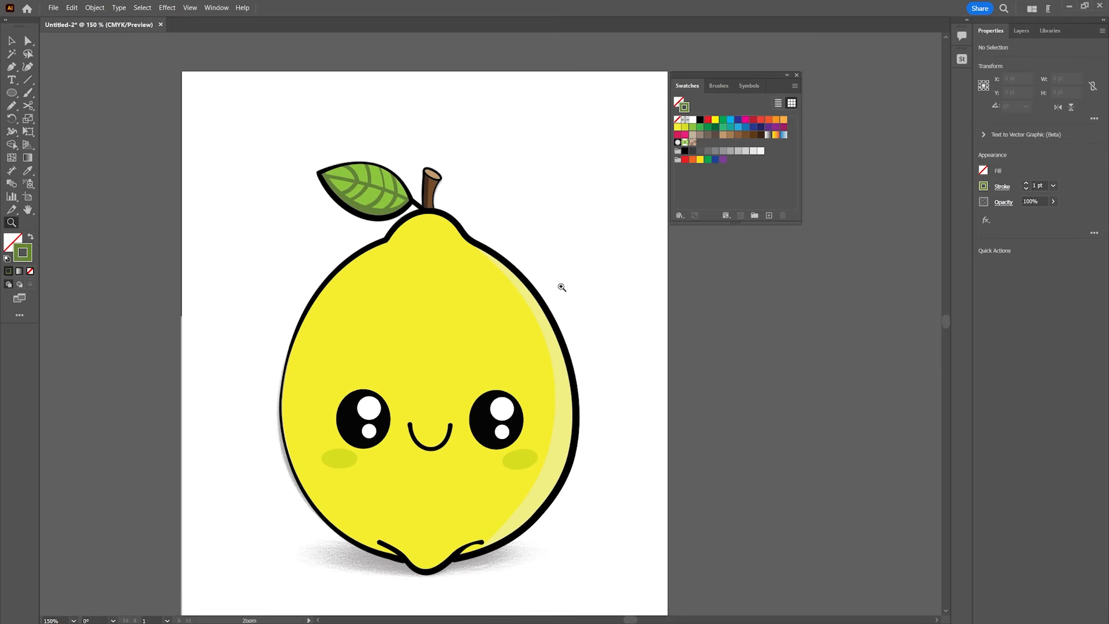
pyautogui.moveTo(559, 287); pyautogui.dragTo(573, 251)
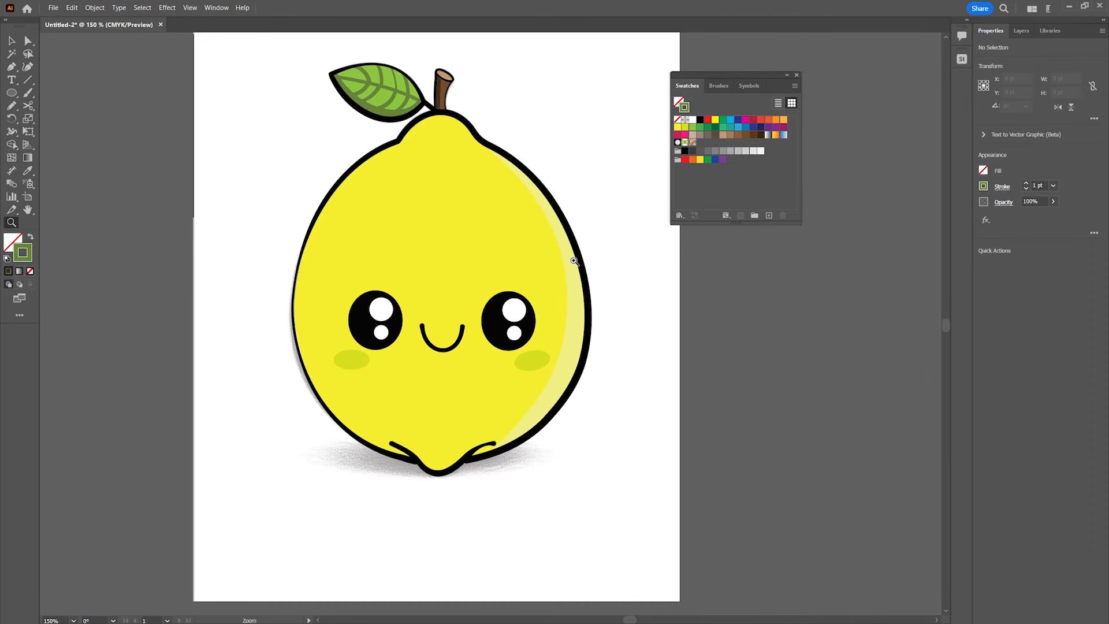
pyautogui.click(1021, 31)
pyautogui.click(1034, 68)
pyautogui.click(1076, 618)
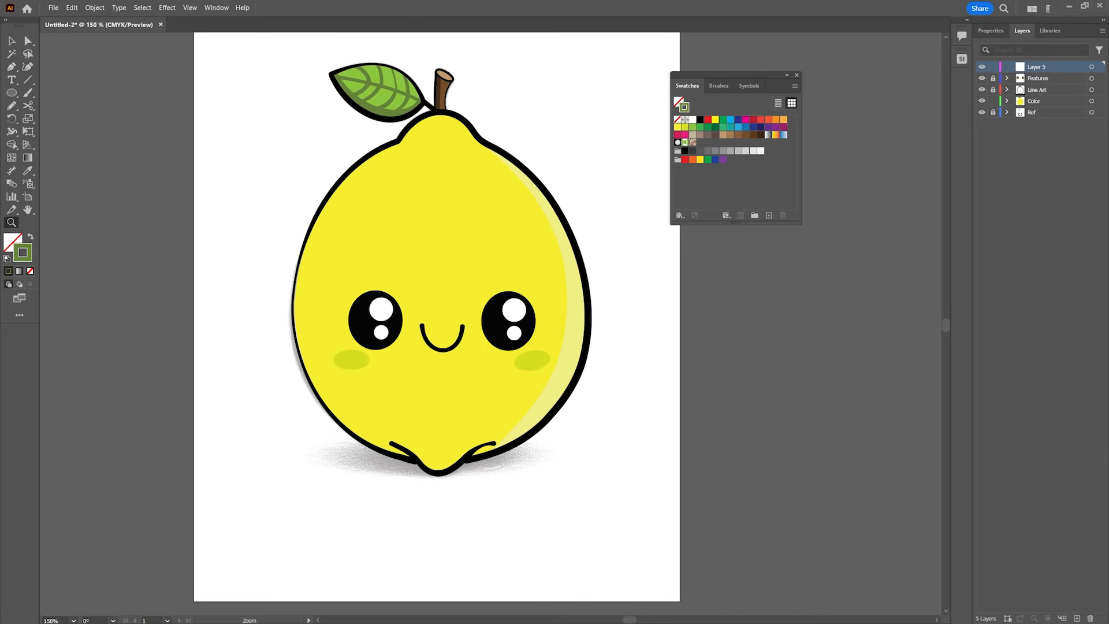
# - Rename the new topmost layer as Prop
pyautogui.doubleClick(1038, 67)
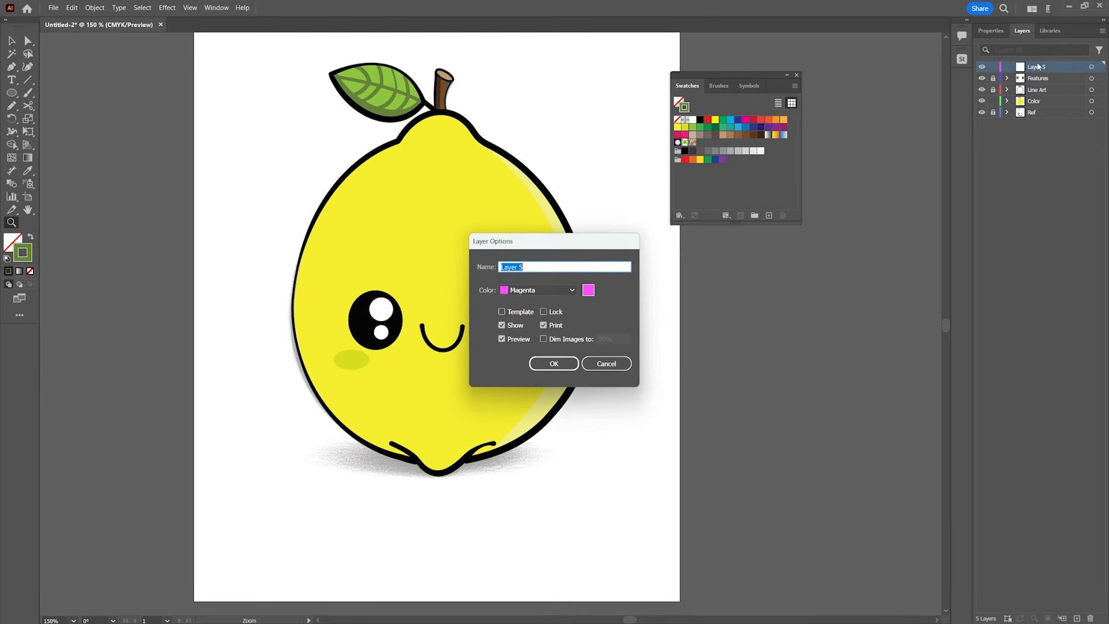
pyautogui.write('Prop')
pyautogui.press('Return')
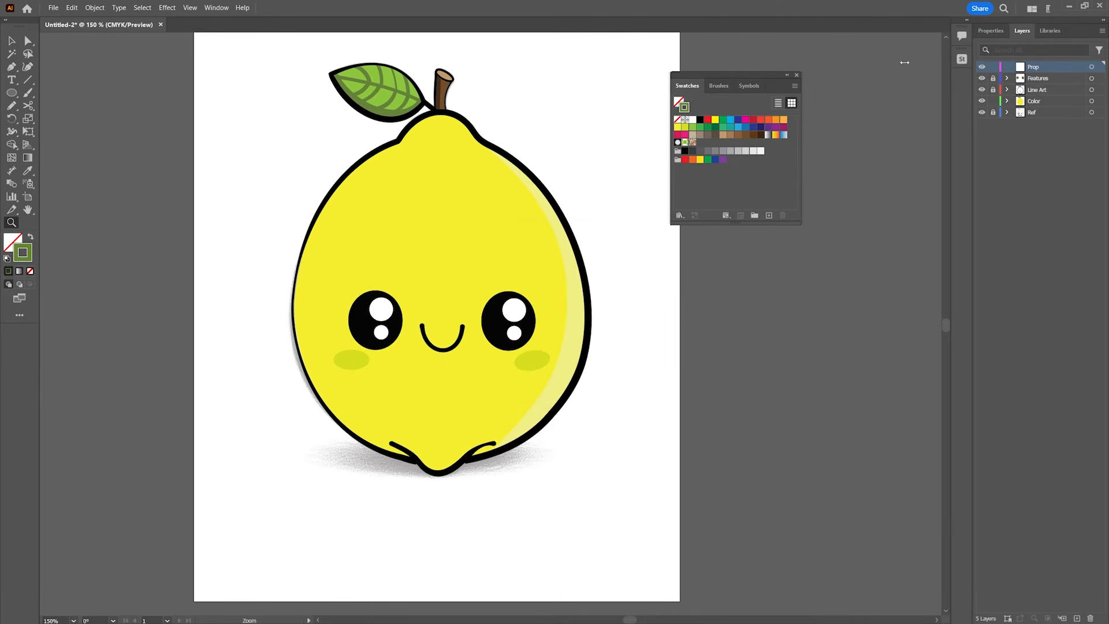
# - Draw a rounded rectangle about 149 by 92 pt over the lemon's lower right side and make its stroke black
pyautogui.moveTo(12, 93); pyautogui.dragTo(36, 105)
pyautogui.moveTo(500, 398); pyautogui.dragTo(618, 471)
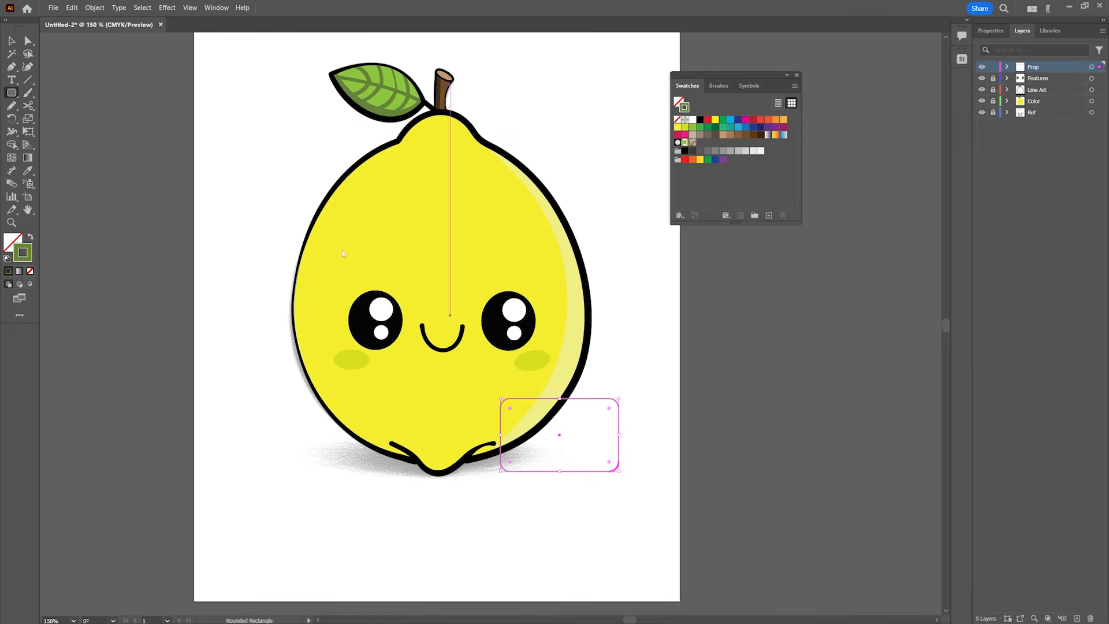
pyautogui.doubleClick(29, 255)
pyautogui.moveTo(688, 328); pyautogui.dragTo(699, 365)
pyautogui.click(853, 258)
# - Set the rounded rectangle's stroke weight to 5 pt and fill it with white
pyautogui.click(991, 30)
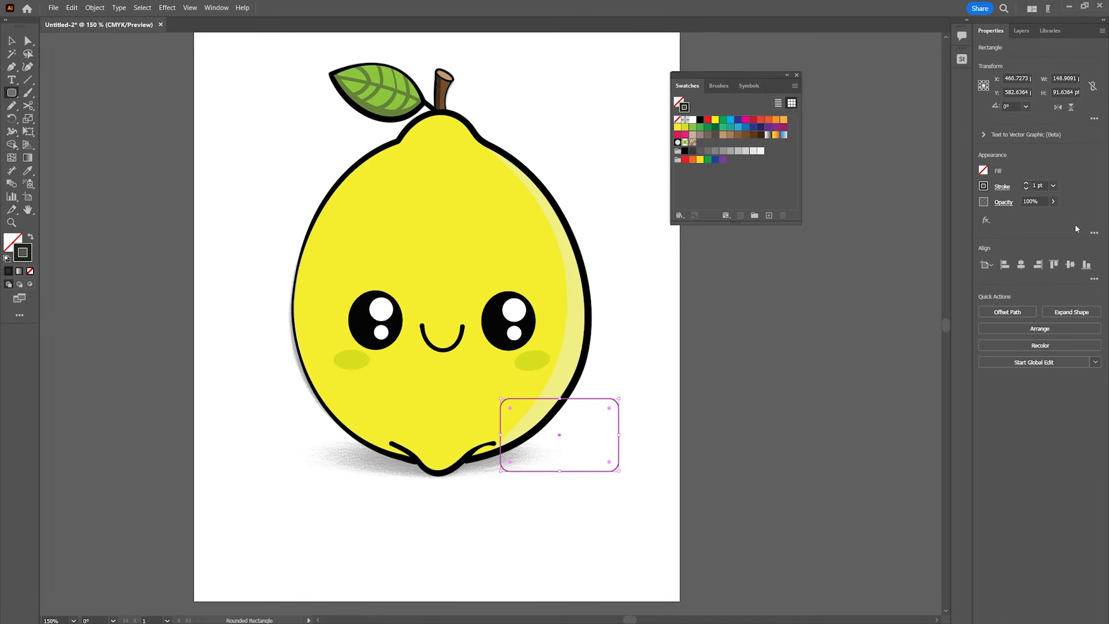
pyautogui.click(1026, 183)
pyautogui.click(1028, 182)
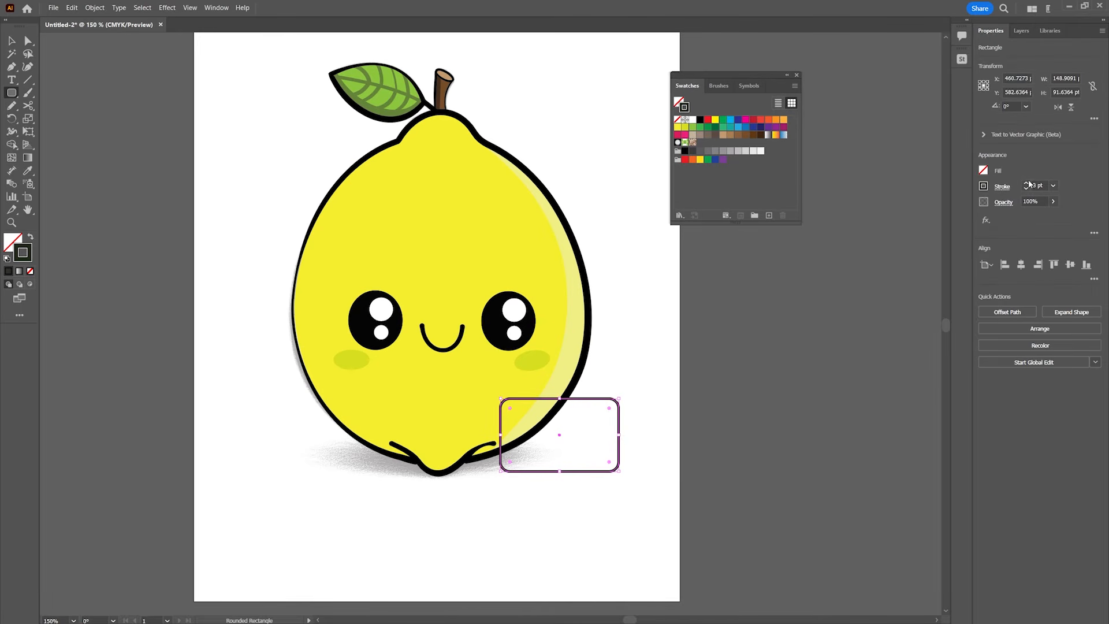
pyautogui.click(1027, 183)
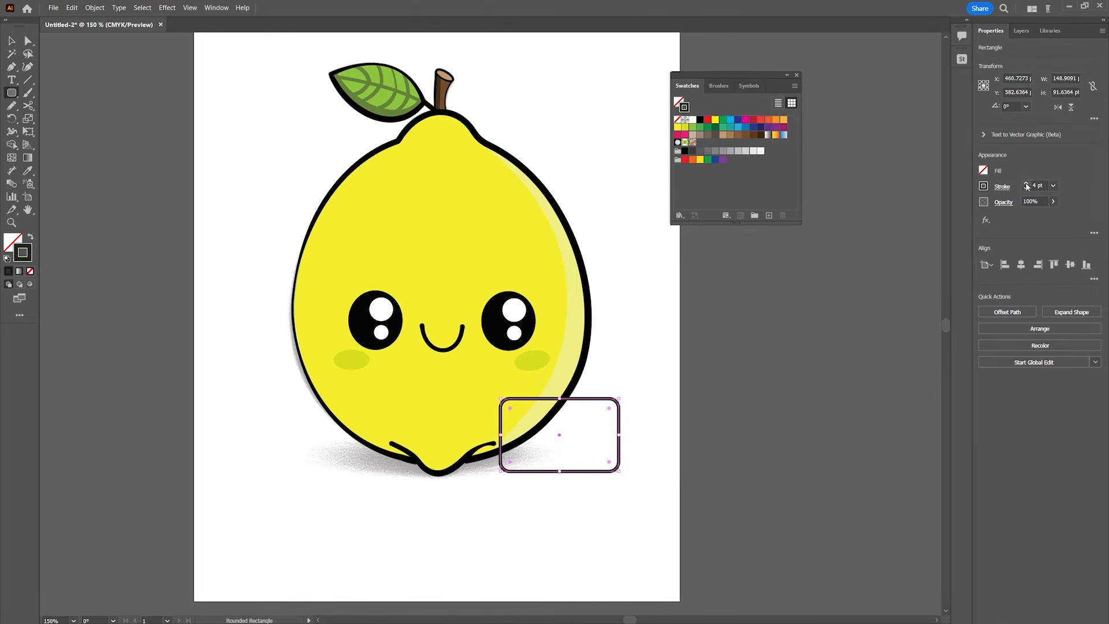
pyautogui.click(1026, 183)
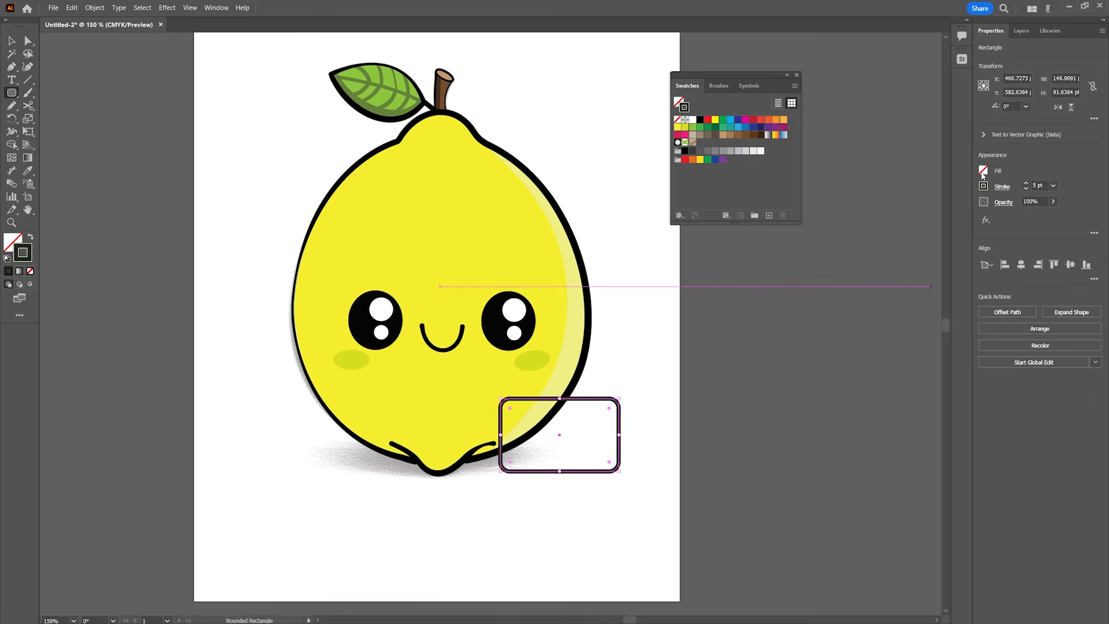
pyautogui.click(693, 120)
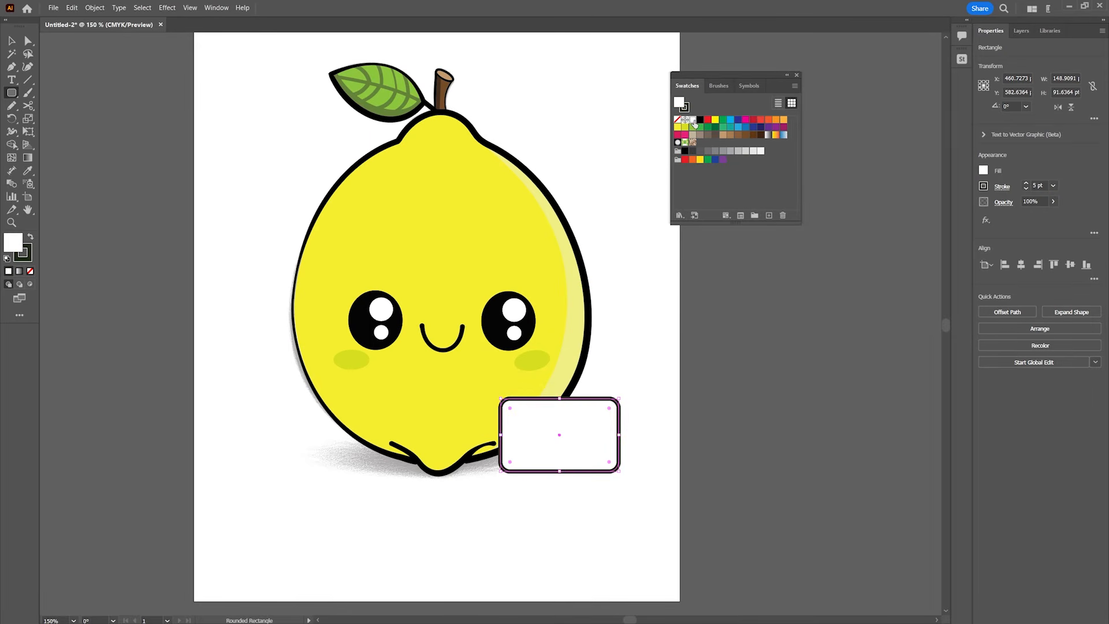
# - Draw a smaller rounded rectangle about 58 by 35 pt centered on the case's upper edge
pyautogui.click(11, 40)
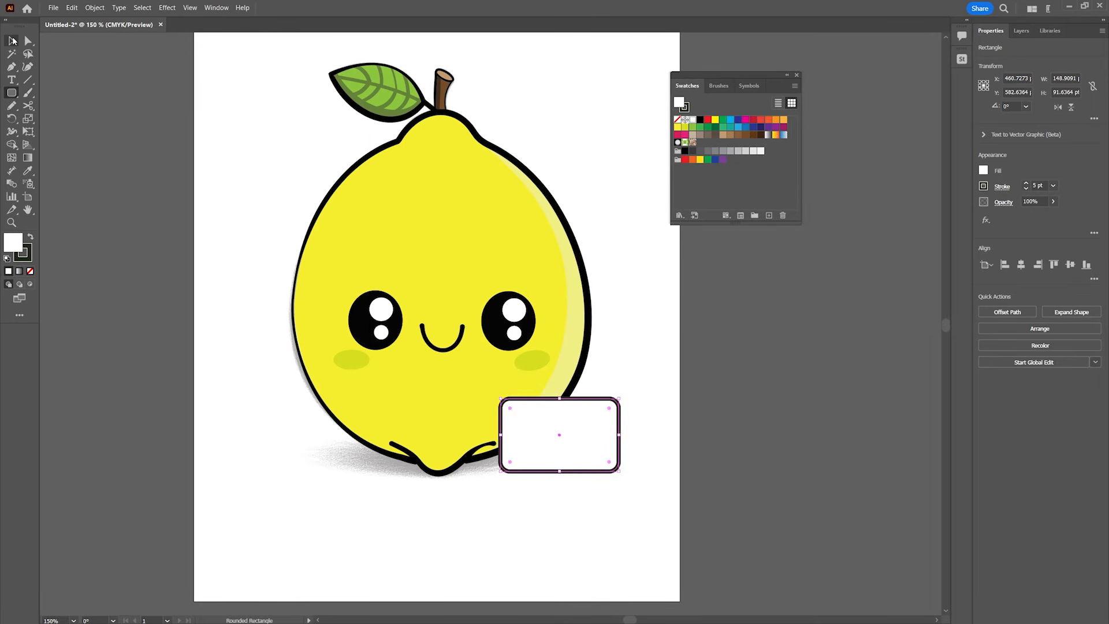
pyautogui.click(11, 93)
pyautogui.moveTo(535, 386); pyautogui.dragTo(559, 405)
pyautogui.press('v')
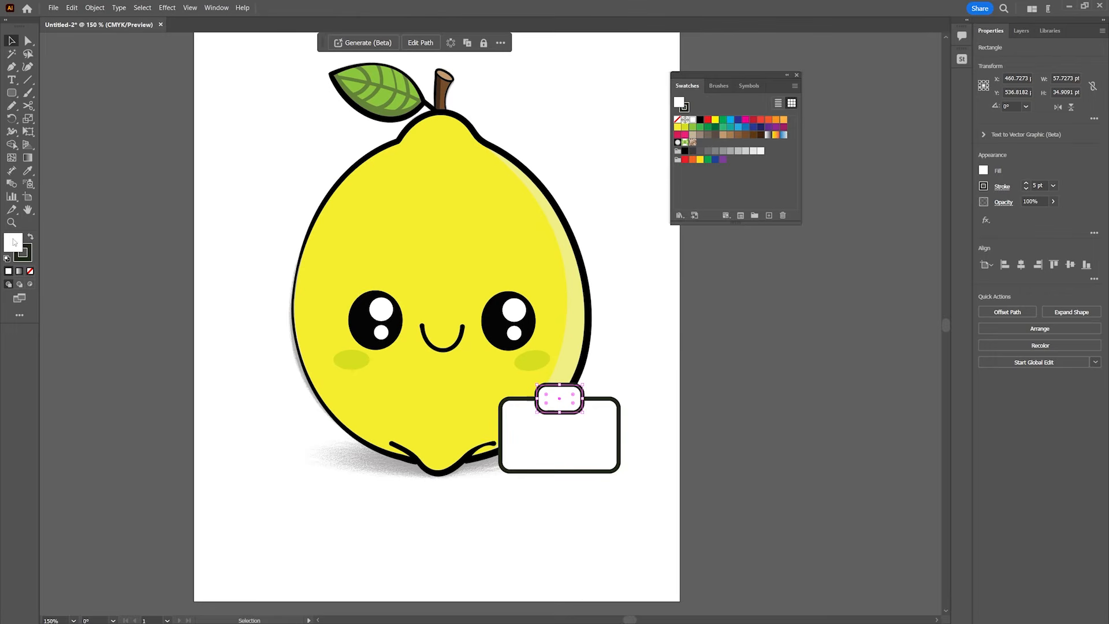
# - Give the small rounded rectangle a black 000000 fill without stroke and enlarge it to about 75 by 42 pt
pyautogui.doubleClick(13, 241)
pyautogui.click(725, 386)
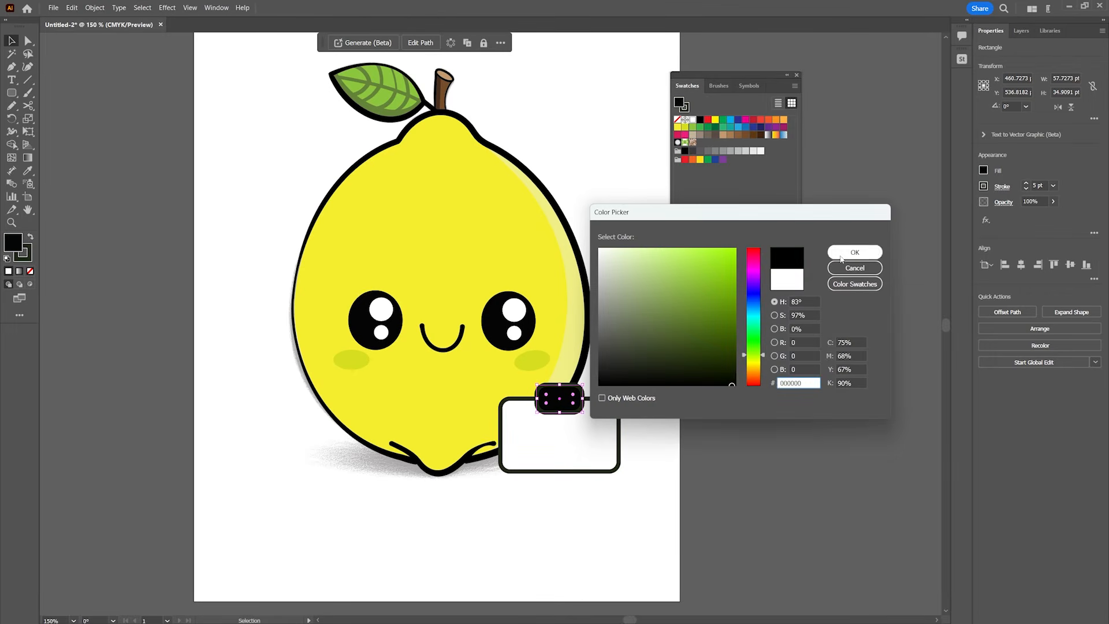
pyautogui.click(853, 250)
pyautogui.click(25, 246)
pyautogui.click(30, 270)
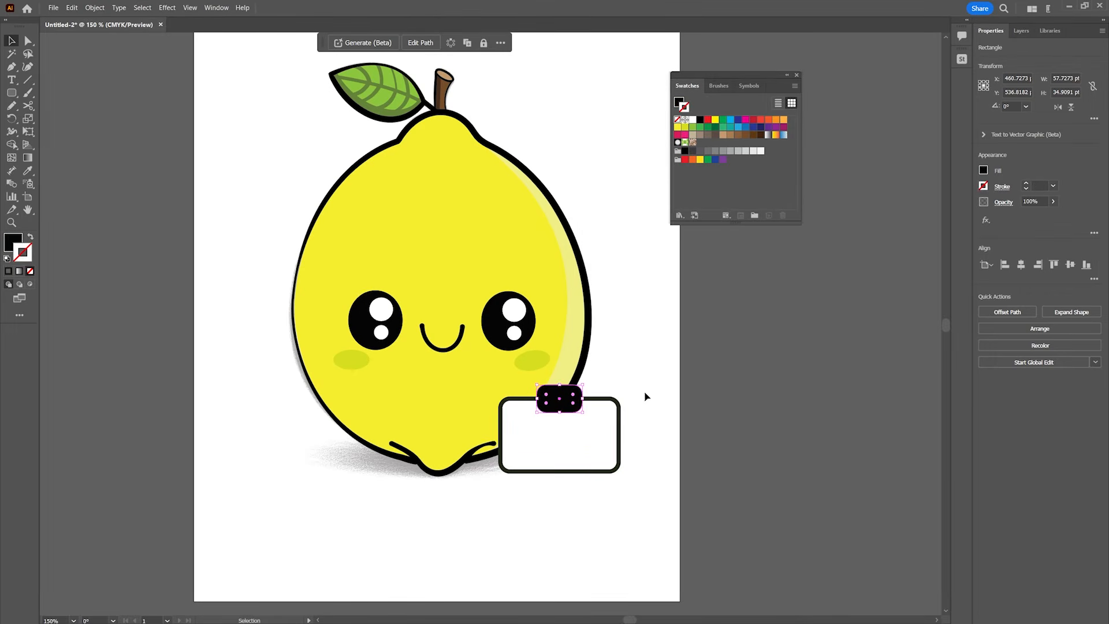
pyautogui.moveTo(537, 384); pyautogui.dragTo(531, 381)
pyautogui.moveTo(581, 381); pyautogui.dragTo(590, 379)
# - Draw a rounded rectangle about 45 by 36 pt over the lower middle of the black handle shape
pyautogui.click(12, 93)
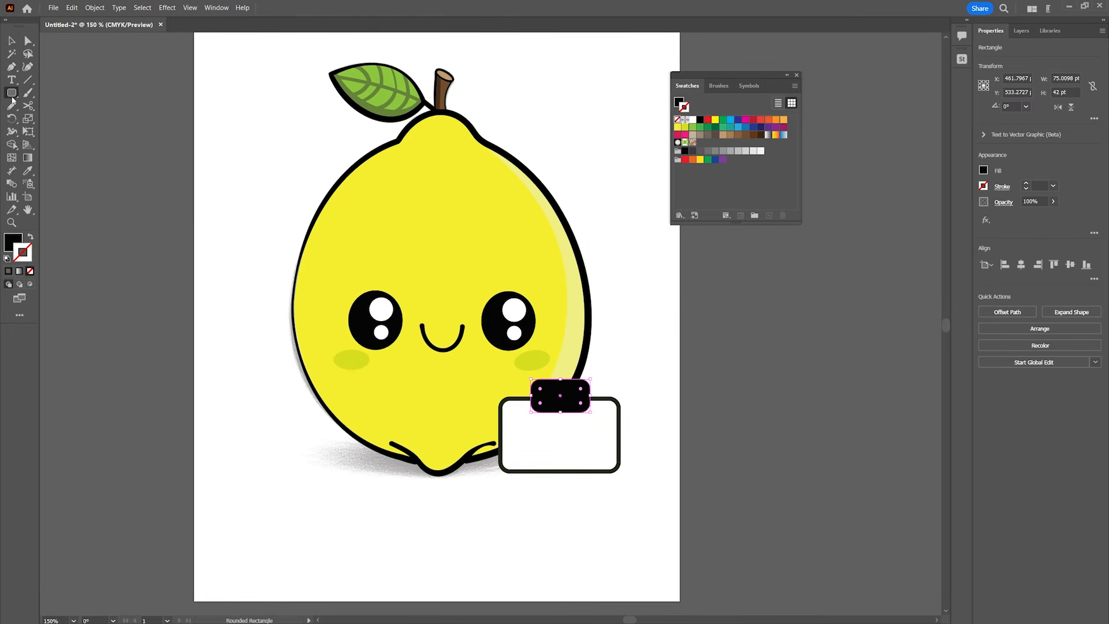
pyautogui.moveTo(546, 389)
pyautogui.mouseDown()
pyautogui.moveTo(627, 442)
pyautogui.moveTo(565, 420)
pyautogui.moveTo(561, 400)
pyautogui.mouseUp()
pyautogui.press('v')
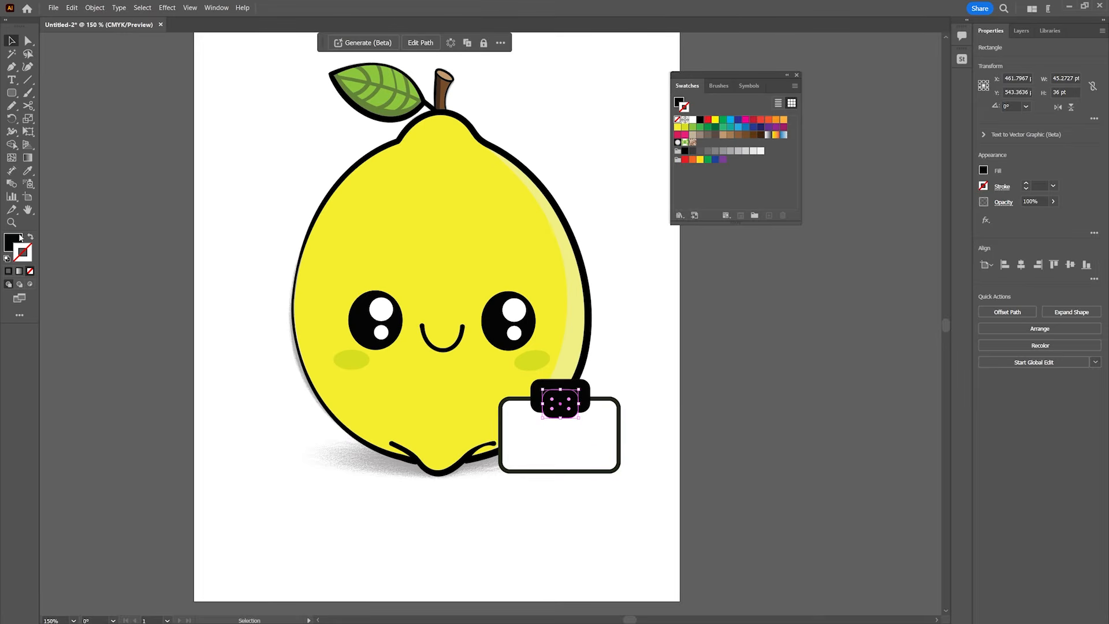
# - Fill the inner rounded rectangle with dark green and stretch it to about 39 pt high
pyautogui.doubleClick(13, 242)
pyautogui.click(599, 249)
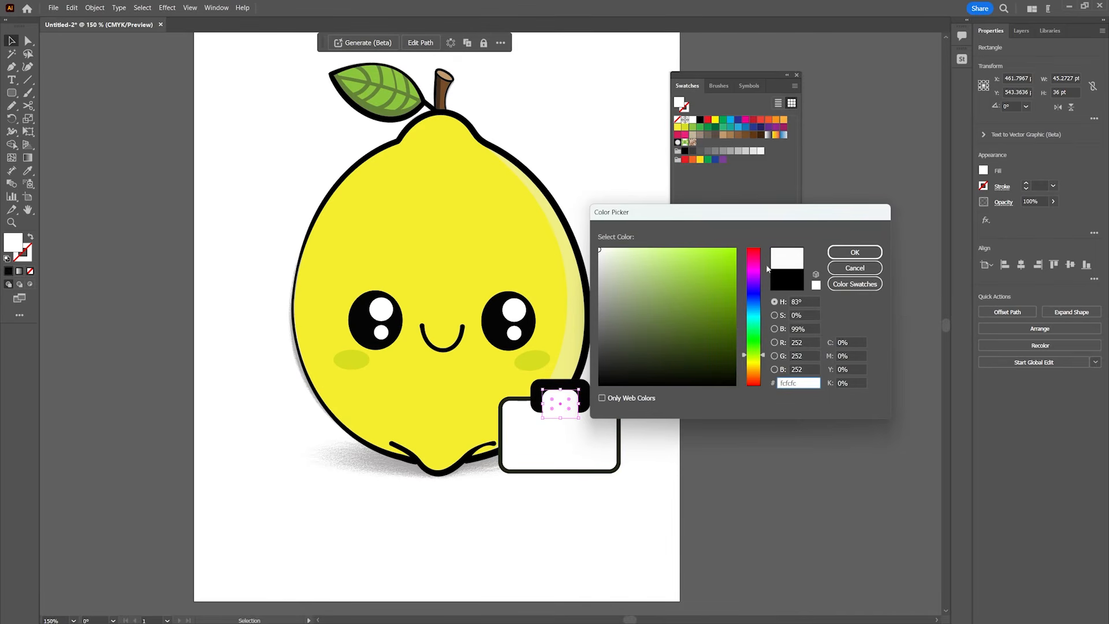
pyautogui.click(855, 268)
pyautogui.click(707, 126)
pyautogui.click(374, 476)
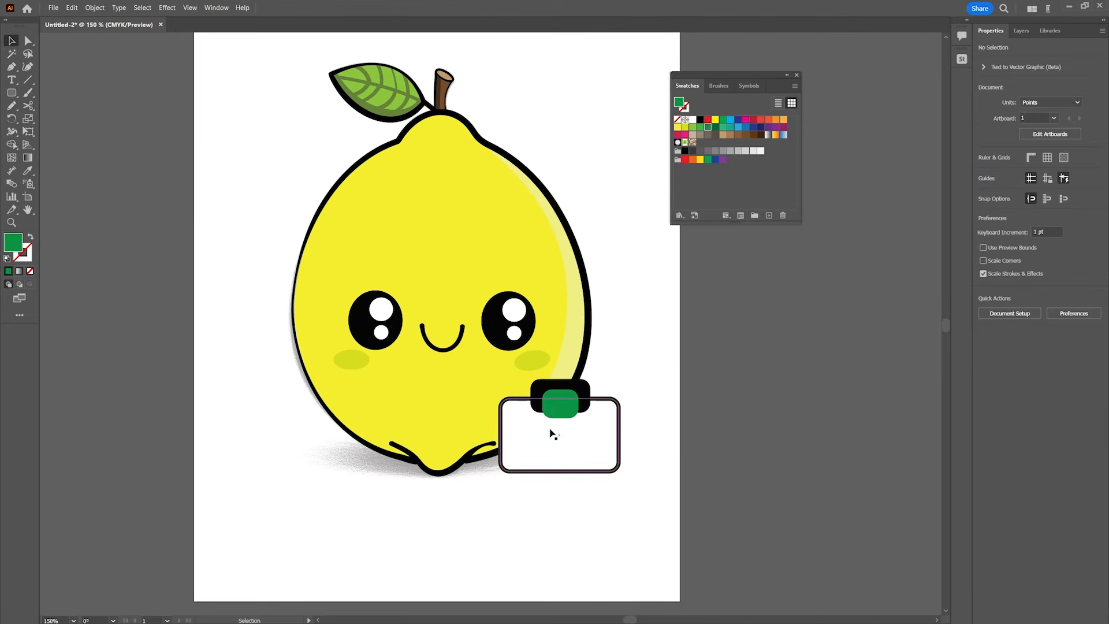
pyautogui.moveTo(557, 405); pyautogui.dragTo(562, 418)
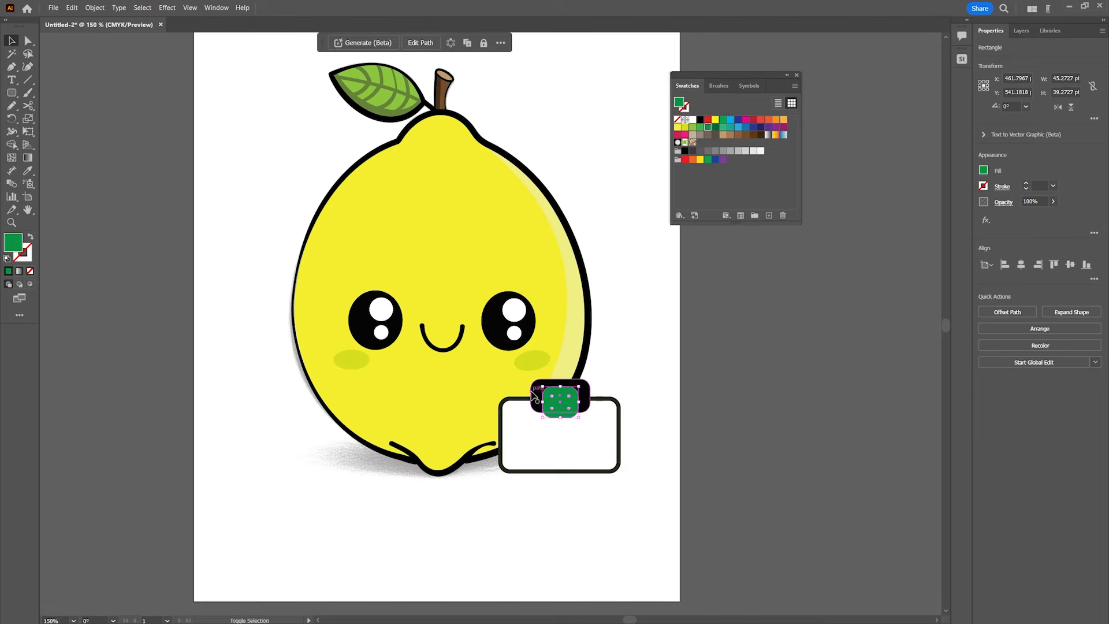
# - Divide the black handle shape and the green rounded rectangle with the Pathfinder
pyautogui.keyDown('shift'); pyautogui.click(536, 395); pyautogui.keyUp('shift')
pyautogui.click(215, 7)
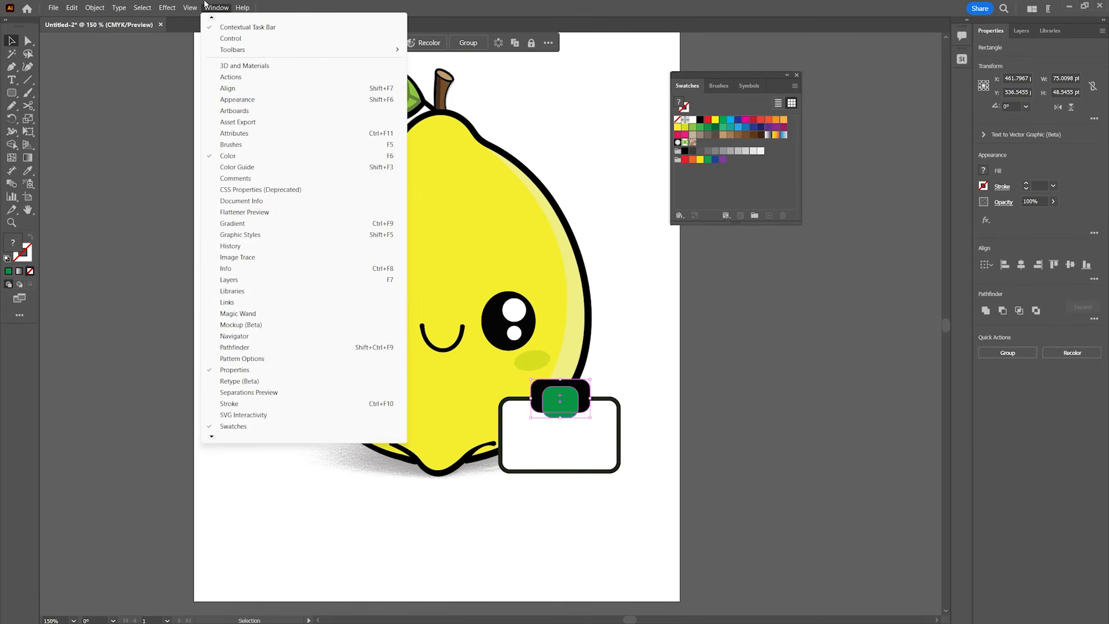
pyautogui.click(261, 347)
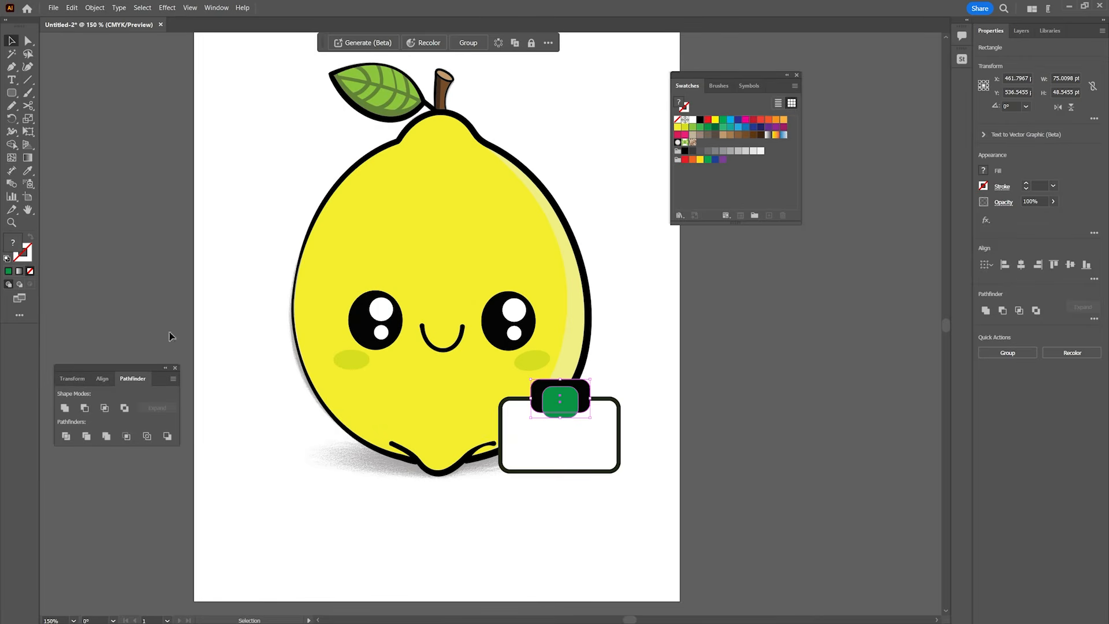
pyautogui.click(66, 437)
pyautogui.click(675, 452)
# - Delete the two inner pieces of the divided shape to leave a hollow black handle
pyautogui.press('a')
pyautogui.click(569, 403)
pyautogui.press('Delete')
pyautogui.click(566, 415)
pyautogui.press('Delete')
# - Move the handle group beneath the white case rectangle within the Prop layer
pyautogui.click(575, 394)
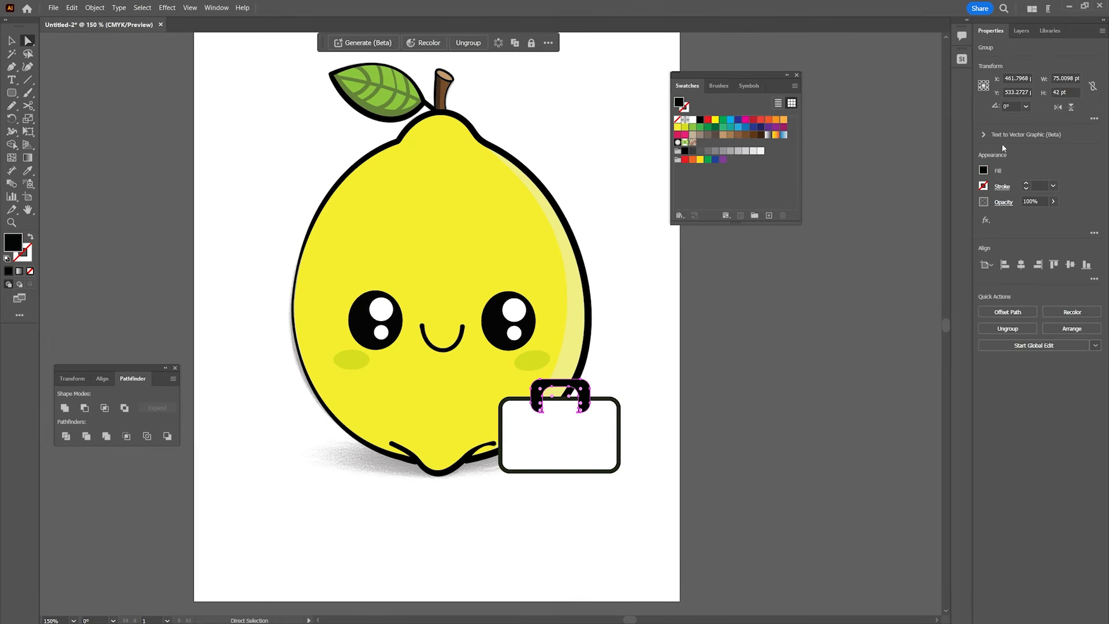
pyautogui.click(1022, 31)
pyautogui.click(1006, 66)
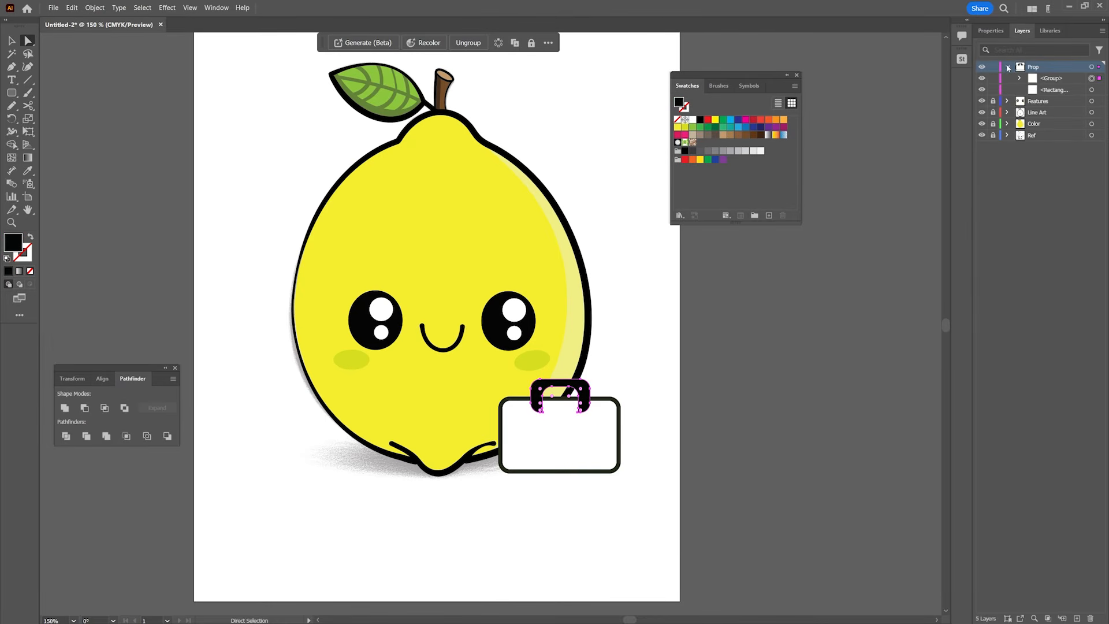
pyautogui.click(757, 387)
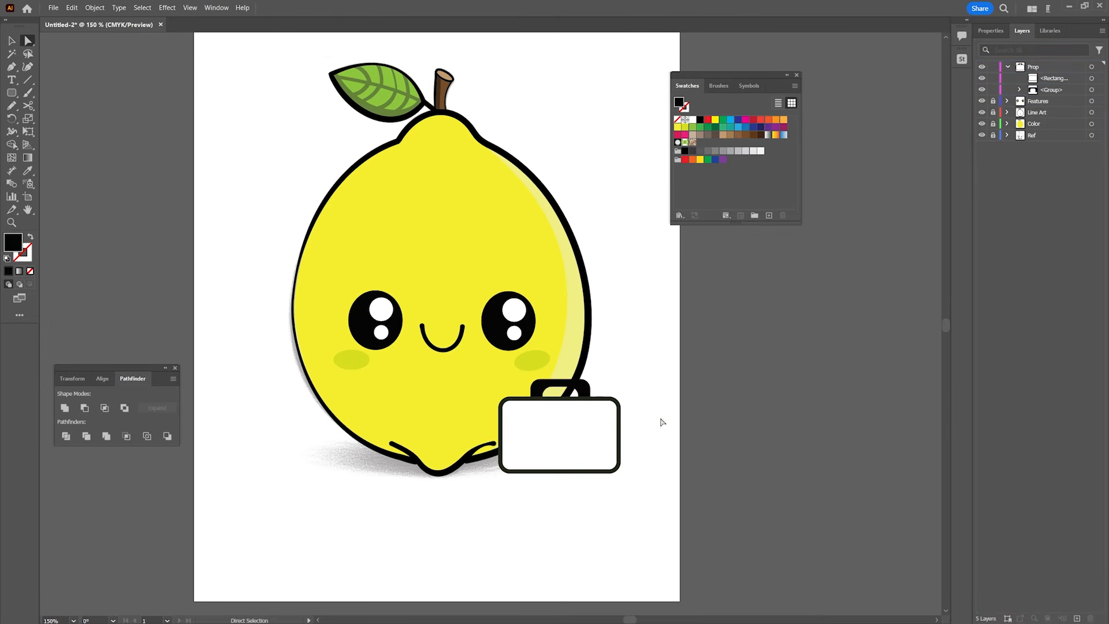
# - Select the handle together with the case body and shift them slightly to the left
pyautogui.press('z')
pyautogui.click(584, 393)
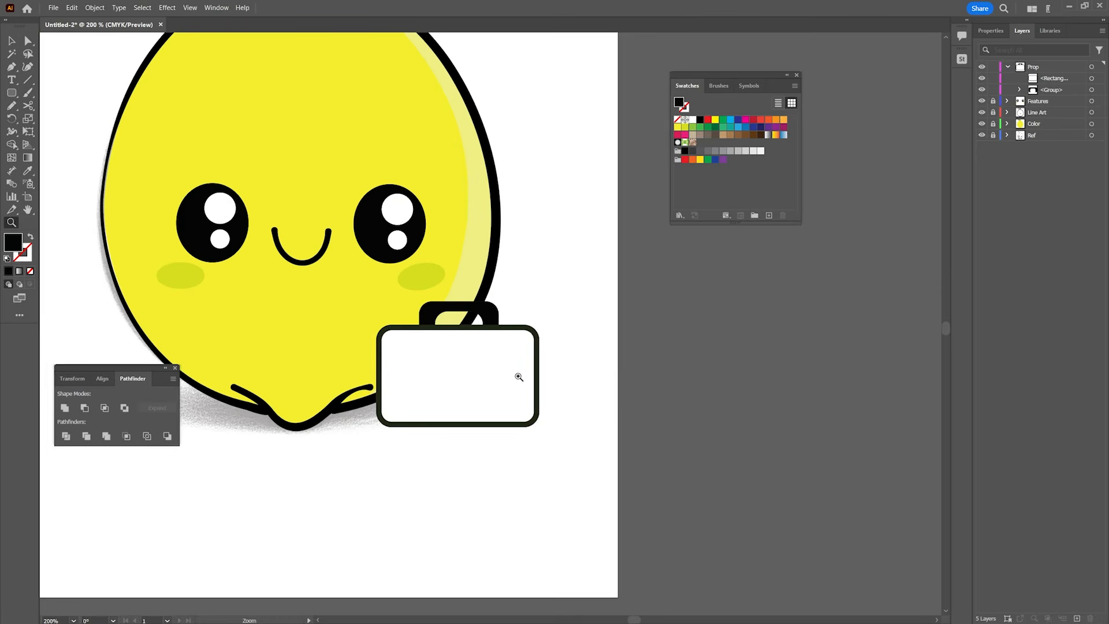
pyautogui.press('v')
pyautogui.click(494, 316)
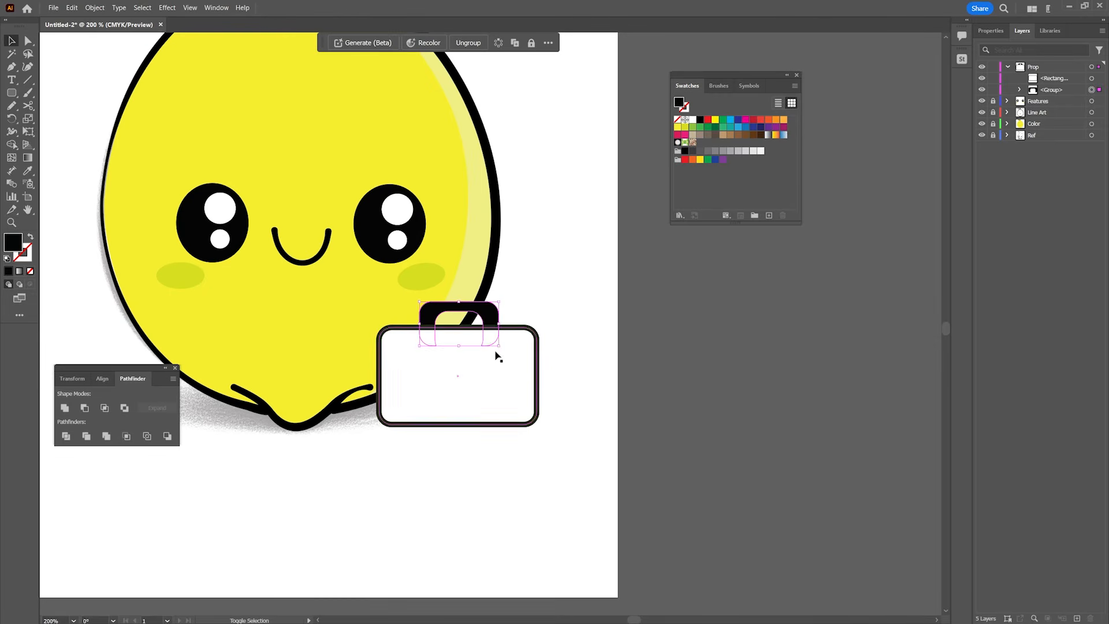
pyautogui.keyDown('shift'); pyautogui.click(486, 379); pyautogui.keyUp('shift')
pyautogui.moveTo(475, 380)
pyautogui.mouseDown()
pyautogui.moveTo(495, 379)
pyautogui.moveTo(462, 376)
pyautogui.mouseUp()
# - Draw a narrow upright rectangle in the middle of the case and fill it with red
pyautogui.click(11, 93)
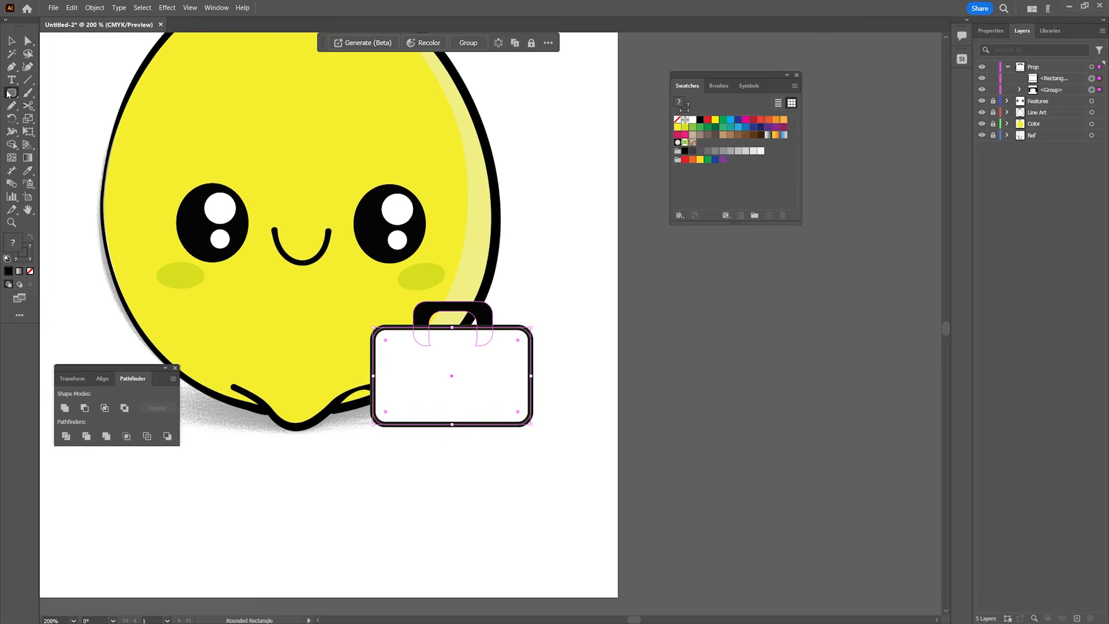
pyautogui.moveTo(8, 96); pyautogui.dragTo(46, 92)
pyautogui.moveTo(442, 350); pyautogui.dragTo(461, 398)
pyautogui.hotkey('ctrl', 'z')
pyautogui.moveTo(439, 350); pyautogui.dragTo(460, 377)
pyautogui.press('v')
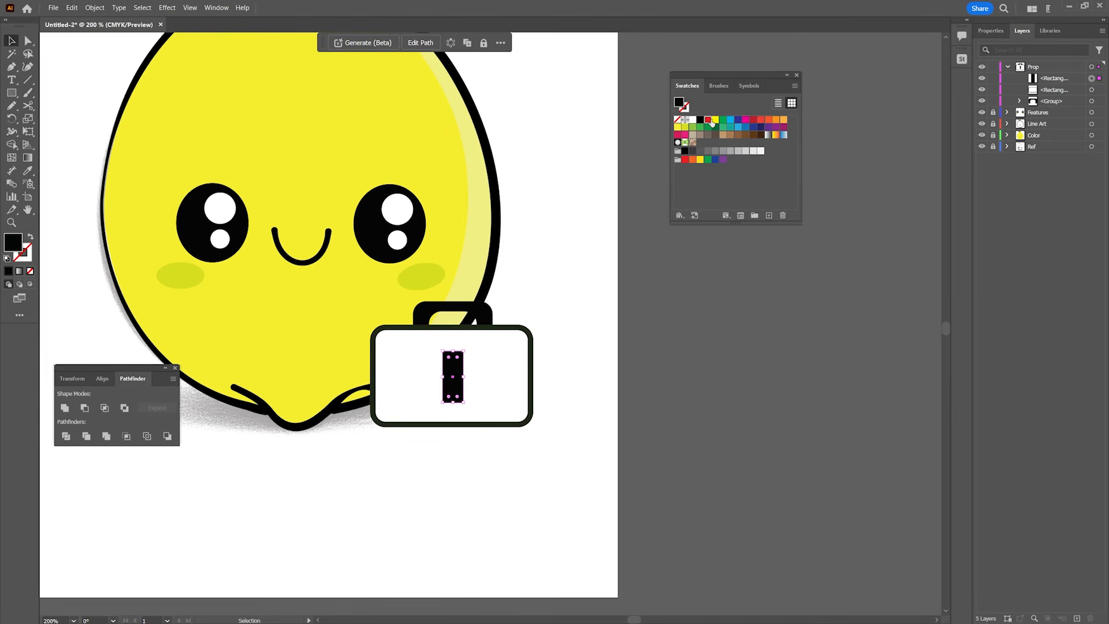
pyautogui.click(708, 120)
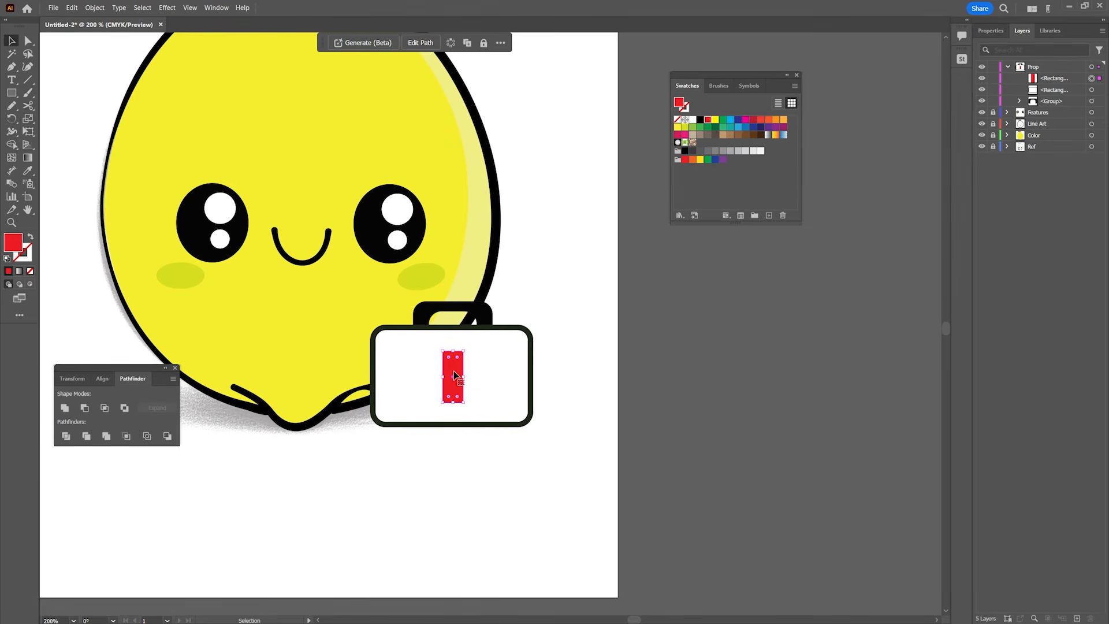
# - Duplicate the red bar in place and rotate the copy 90 degrees to form a cross
pyautogui.press('a')
pyautogui.hotkey('ctrl', 'c')
pyautogui.hotkey('ctrl', 'f')
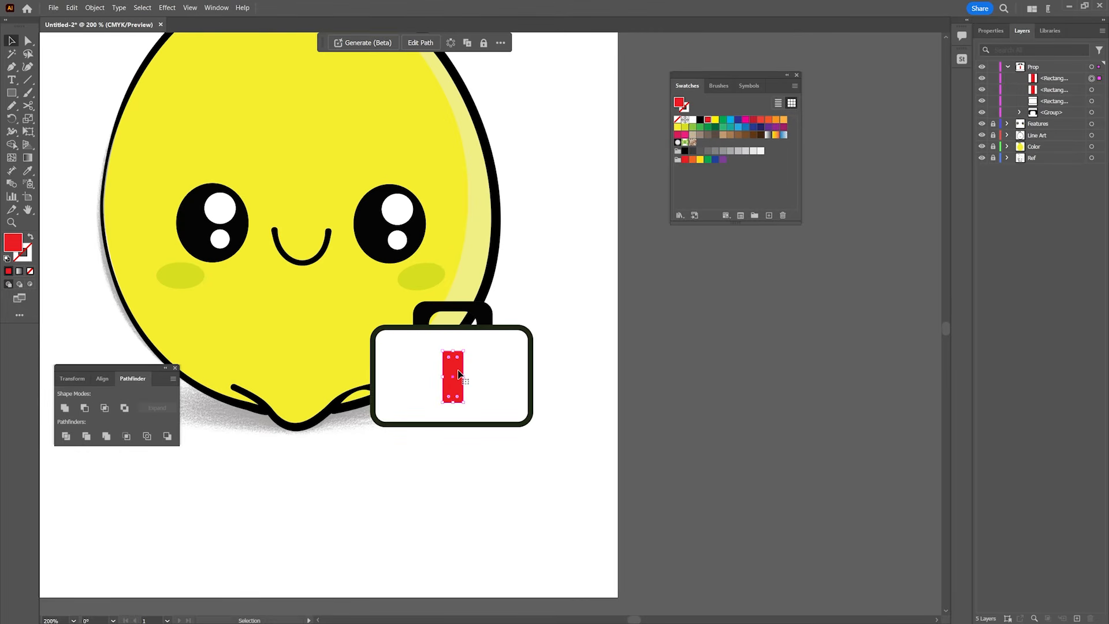
pyautogui.press('r')
pyautogui.moveTo(461, 363); pyautogui.dragTo(496, 382)
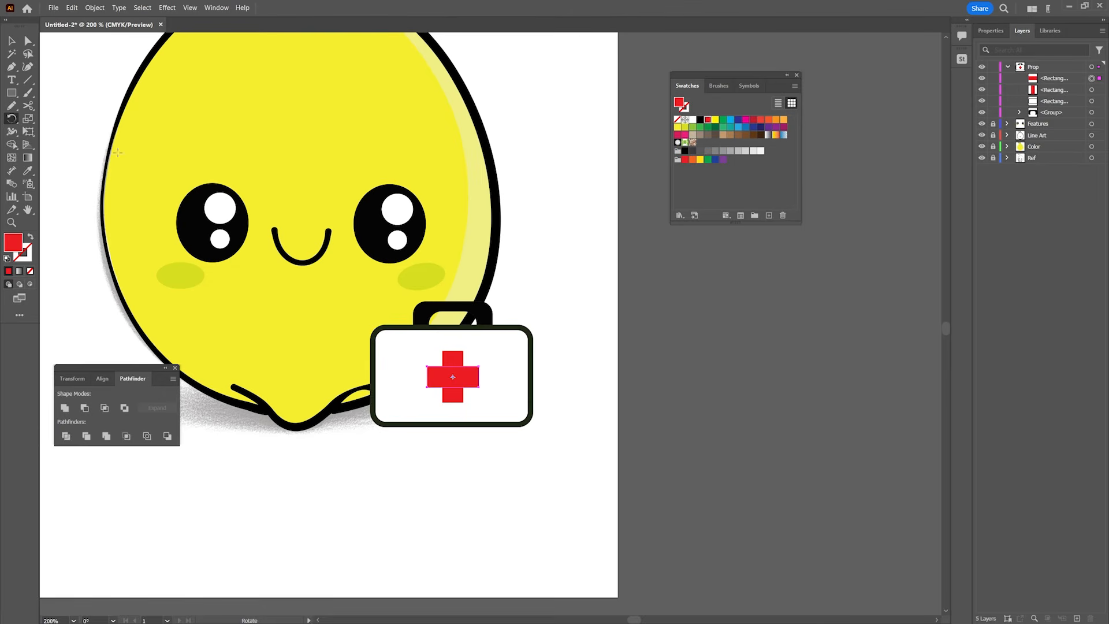
# - Unite the two red bars into a single cross and nudge it slightly left on the case
pyautogui.click(12, 41)
pyautogui.keyDown('shift'); pyautogui.click(456, 361); pyautogui.keyUp('shift')
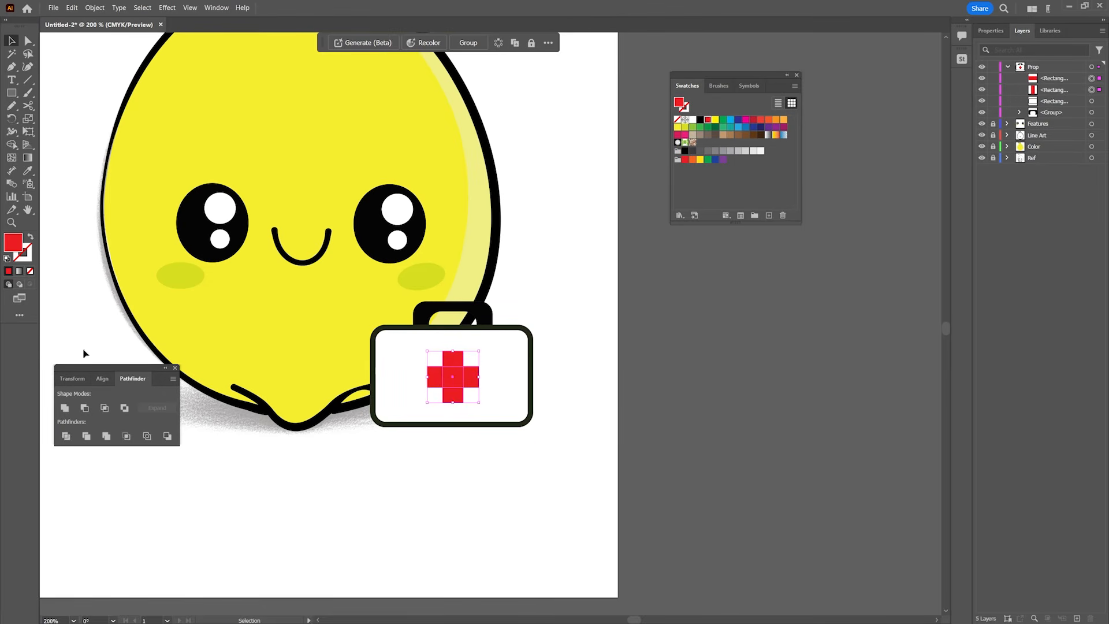
pyautogui.click(66, 408)
pyautogui.click(470, 521)
pyautogui.moveTo(461, 376); pyautogui.dragTo(459, 375)
pyautogui.press('z')
pyautogui.keyDown('alt'); pyautogui.click(453, 434); pyautogui.keyUp('alt')
pyautogui.moveTo(469, 91); pyautogui.dragTo(494, 241)
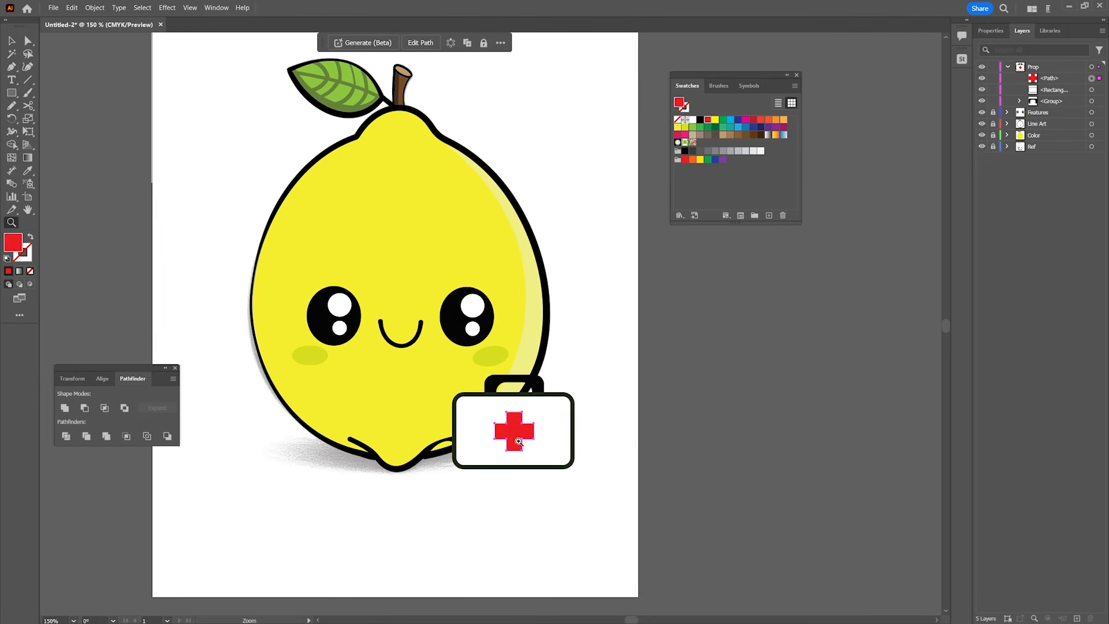
# - Select the white case body and collapse the contents of the Prop layer
pyautogui.press('v')
pyautogui.click(466, 460)
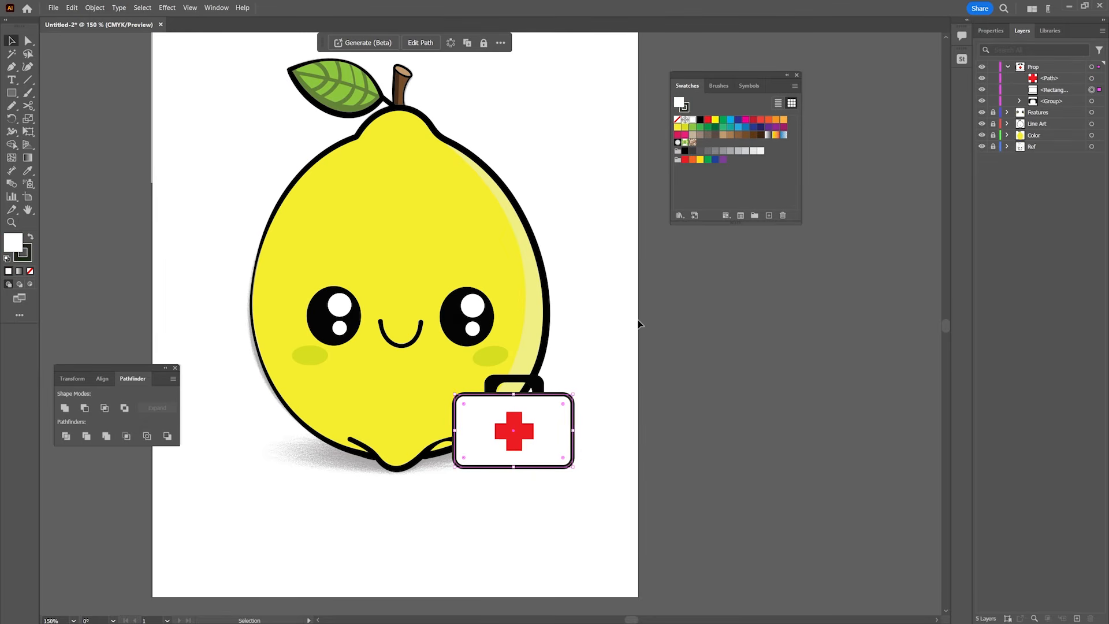
pyautogui.click(1008, 67)
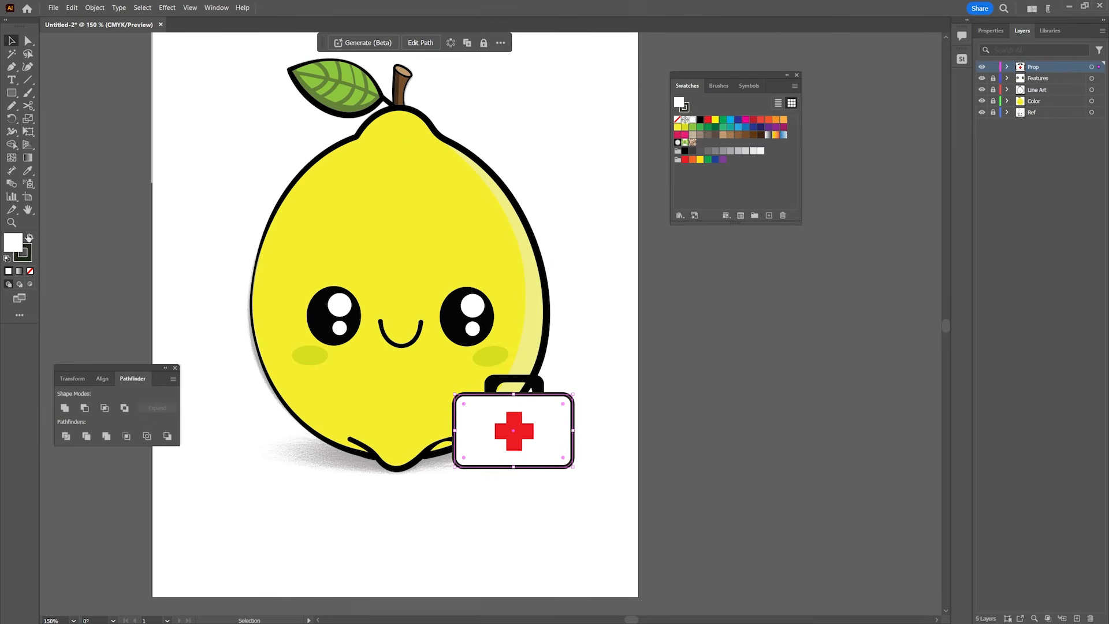
# - Switch to the Blob Brush and turn on Draw Inside mode for the white case body
pyautogui.click(28, 93)
pyautogui.moveTo(28, 93); pyautogui.dragTo(63, 105)
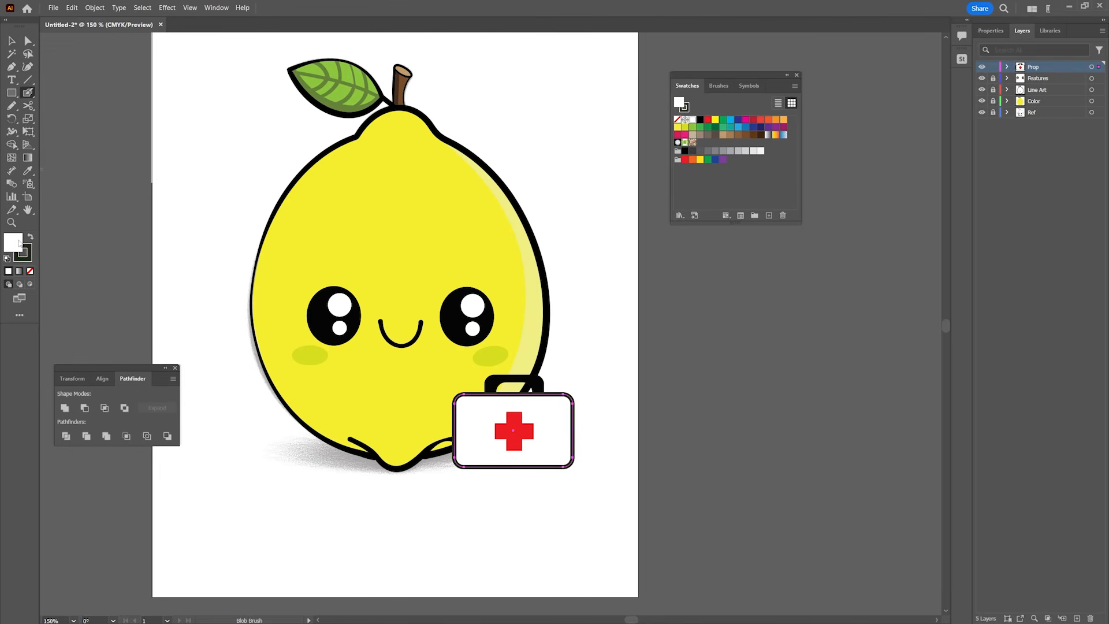
pyautogui.doubleClick(19, 242)
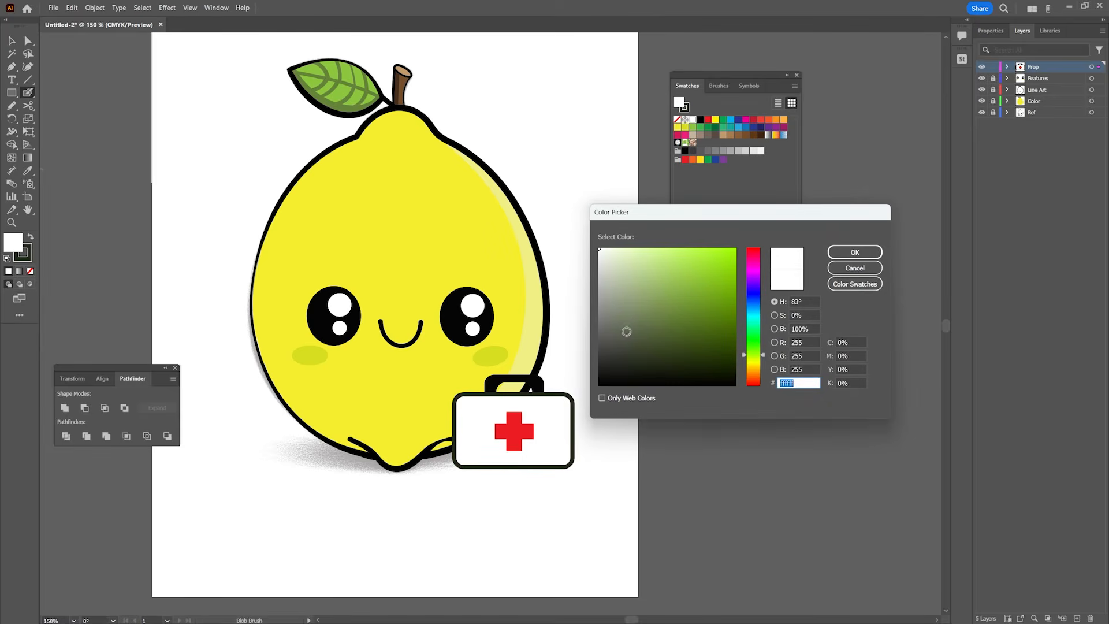
pyautogui.click(854, 268)
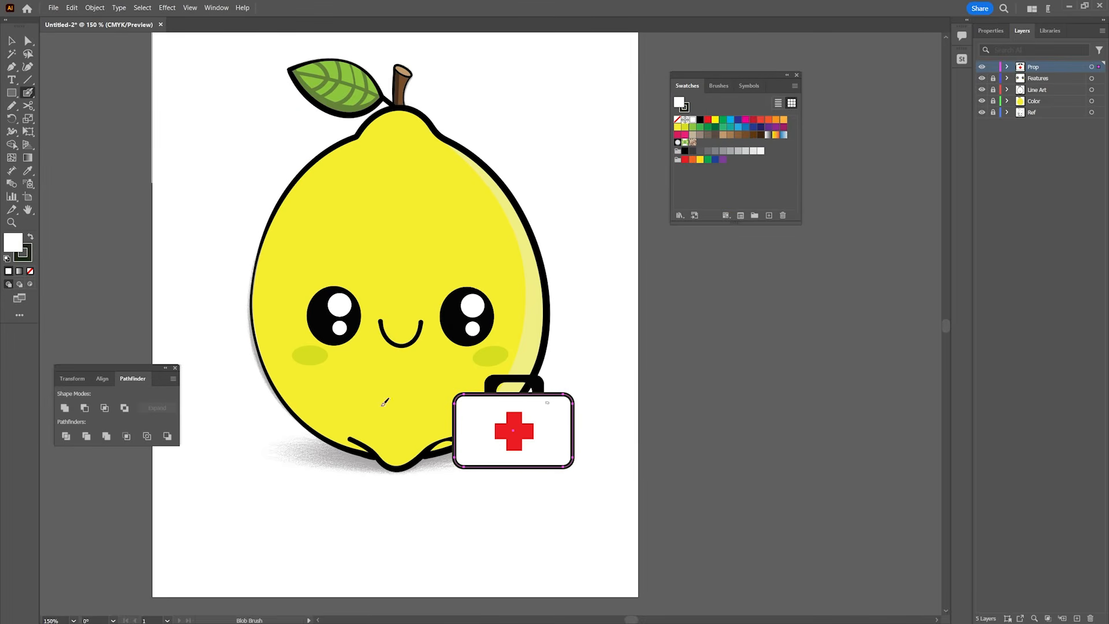
pyautogui.click(30, 284)
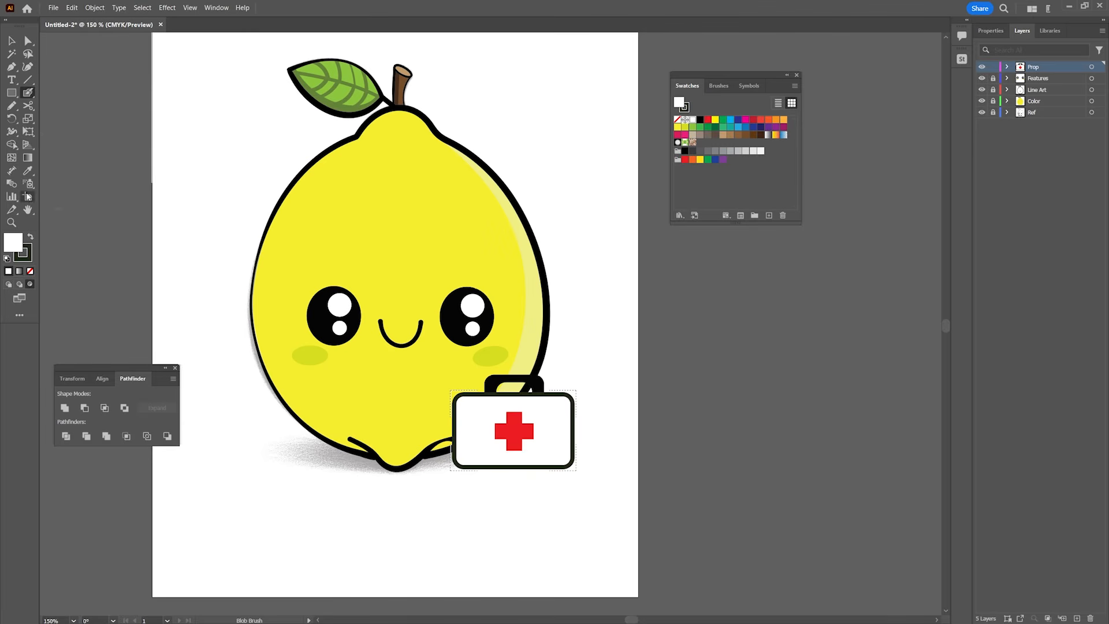
pyautogui.doubleClick(14, 243)
pyautogui.write('939393')
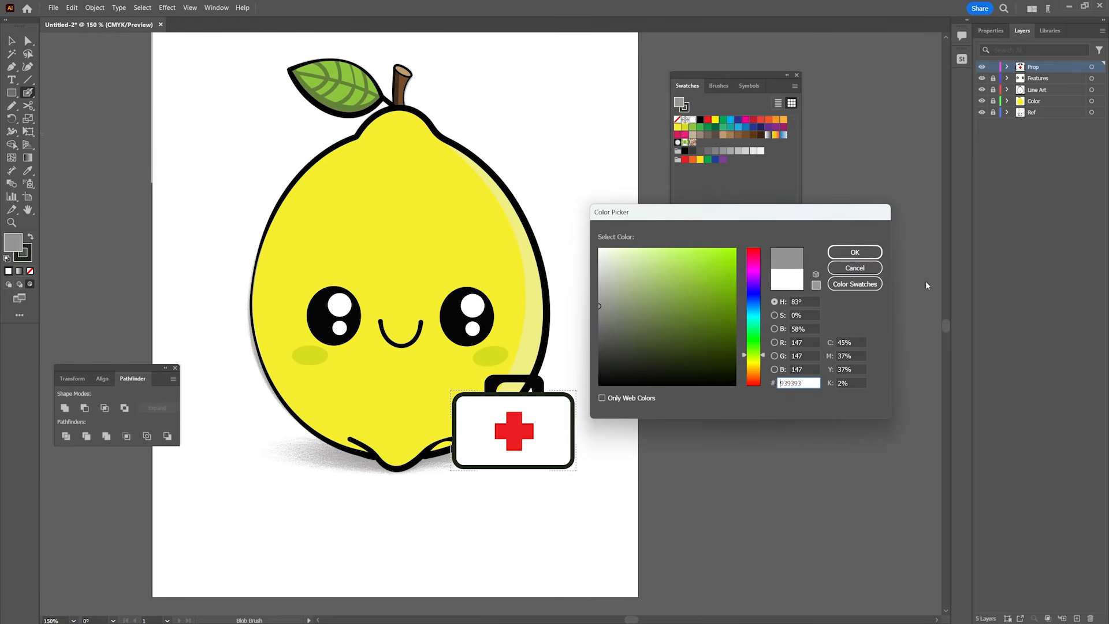
pyautogui.click(855, 252)
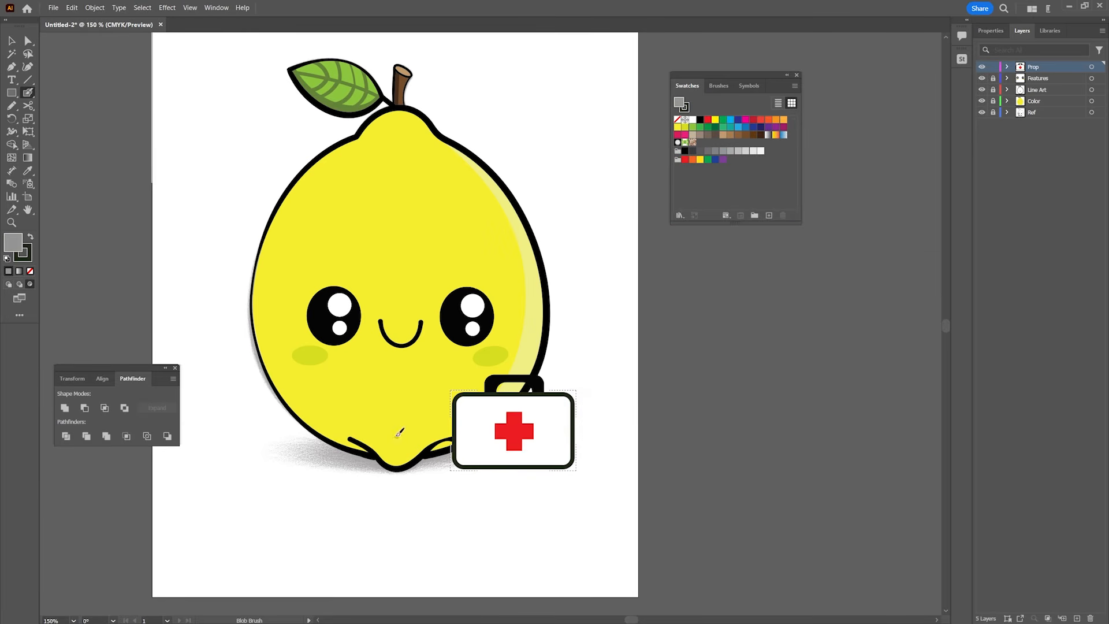
pyautogui.press('/')
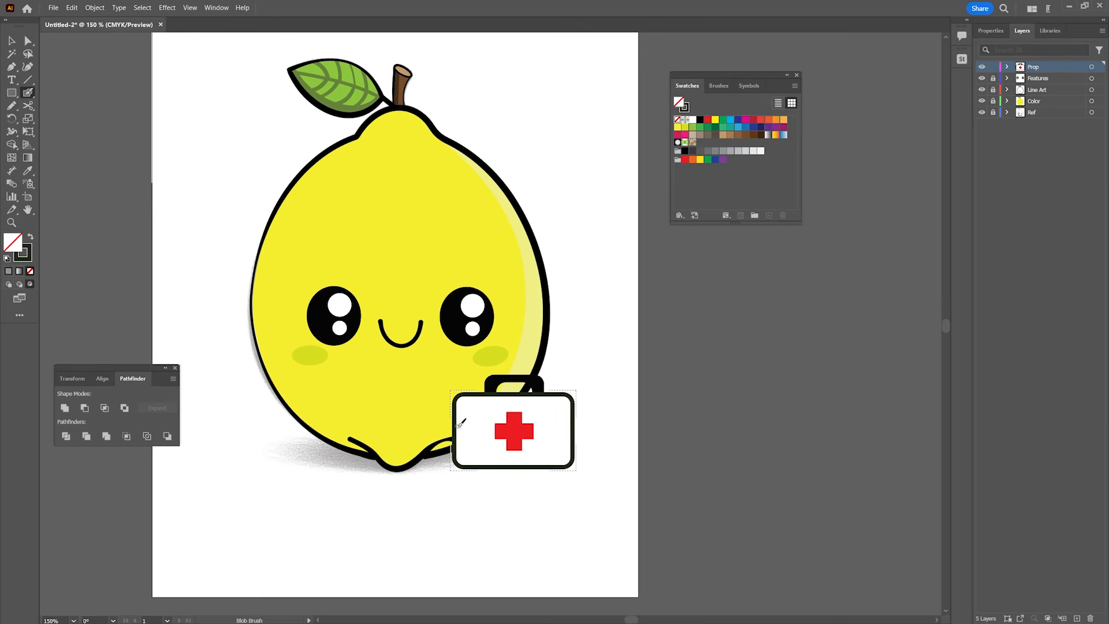
pyautogui.moveTo(455, 415)
pyautogui.mouseDown()
pyautogui.moveTo(460, 452)
pyautogui.moveTo(514, 474)
pyautogui.mouseUp()
pyautogui.hotkey('ctrl', 'z')
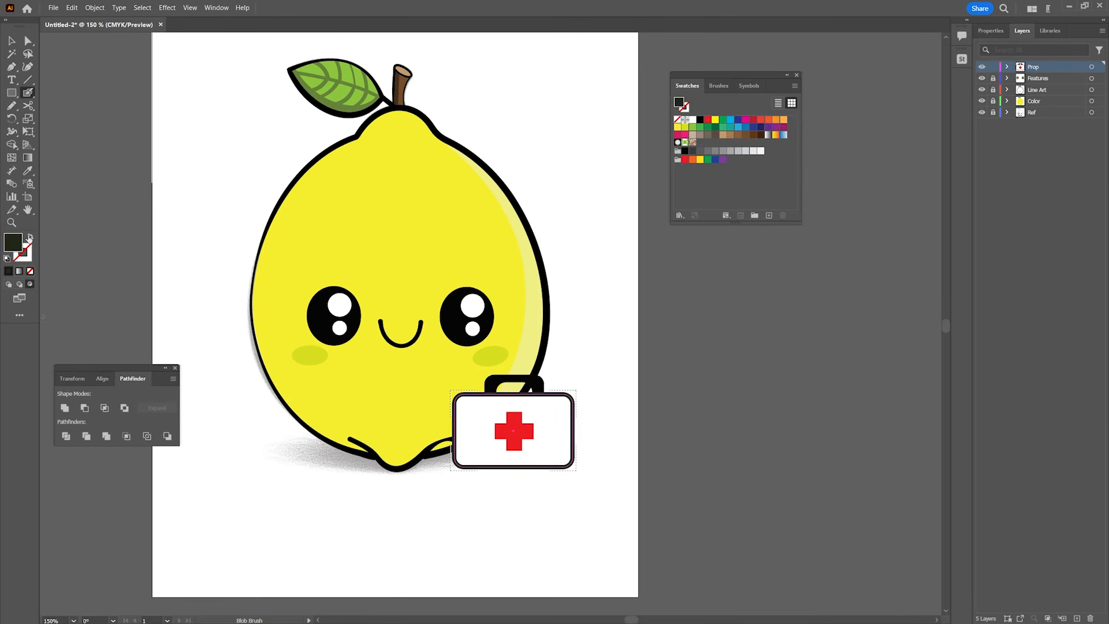
# - Set the stroke color to grey 8c8c8c and choose the 5 pt. Round brush
pyautogui.doubleClick(23, 252)
pyautogui.moveTo(644, 330)
pyautogui.mouseDown()
pyautogui.moveTo(606, 329)
pyautogui.moveTo(599, 309)
pyautogui.mouseUp()
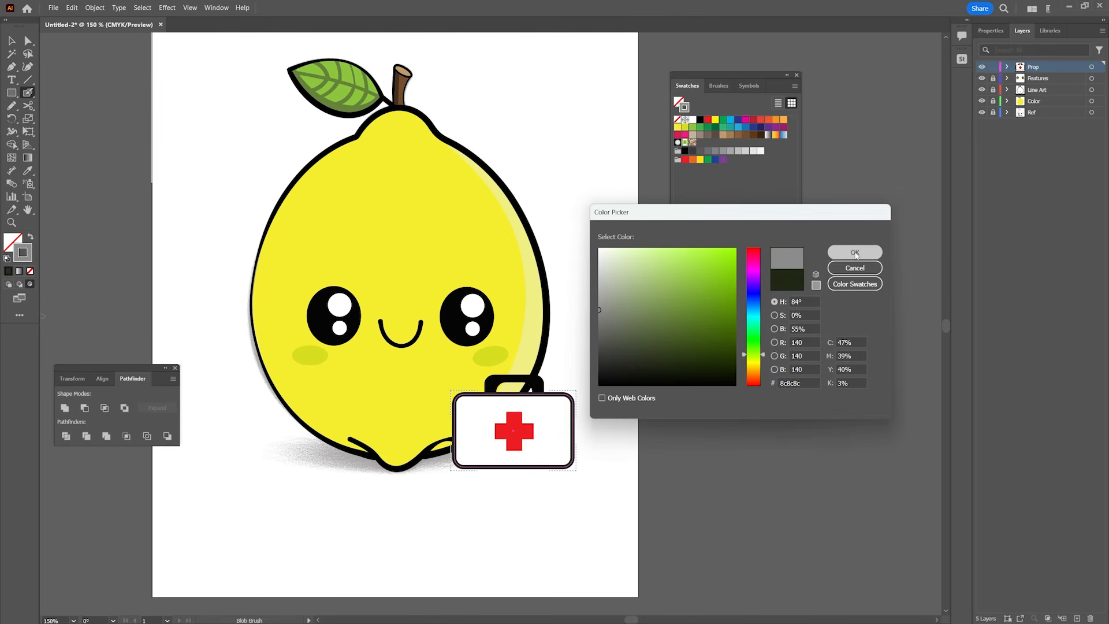
pyautogui.click(855, 252)
pyautogui.click(991, 30)
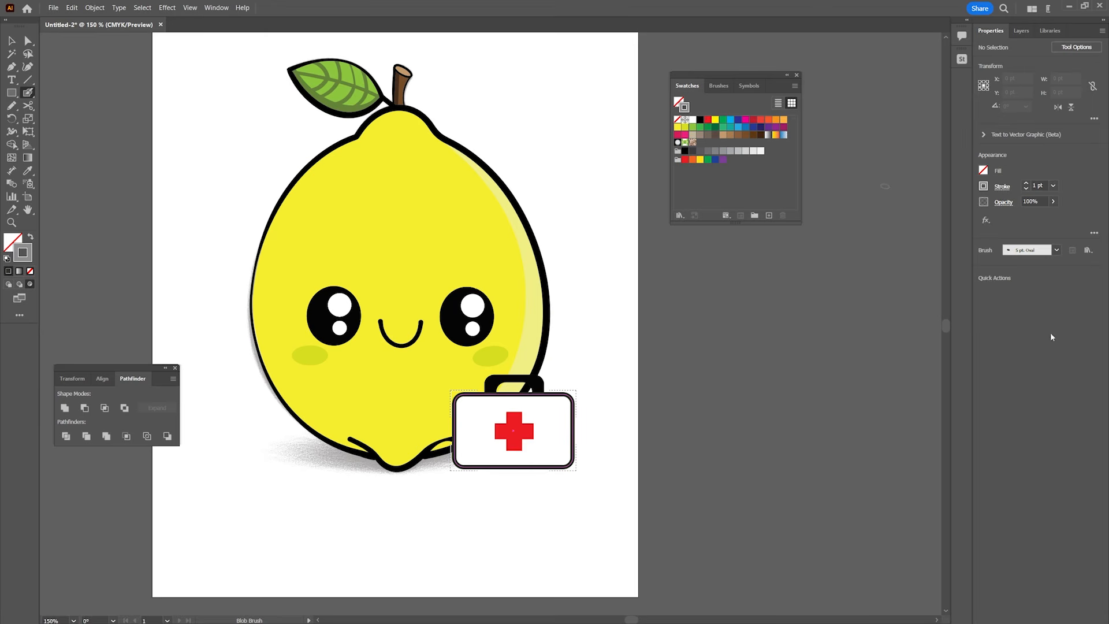
pyautogui.click(1058, 250)
pyautogui.click(1015, 313)
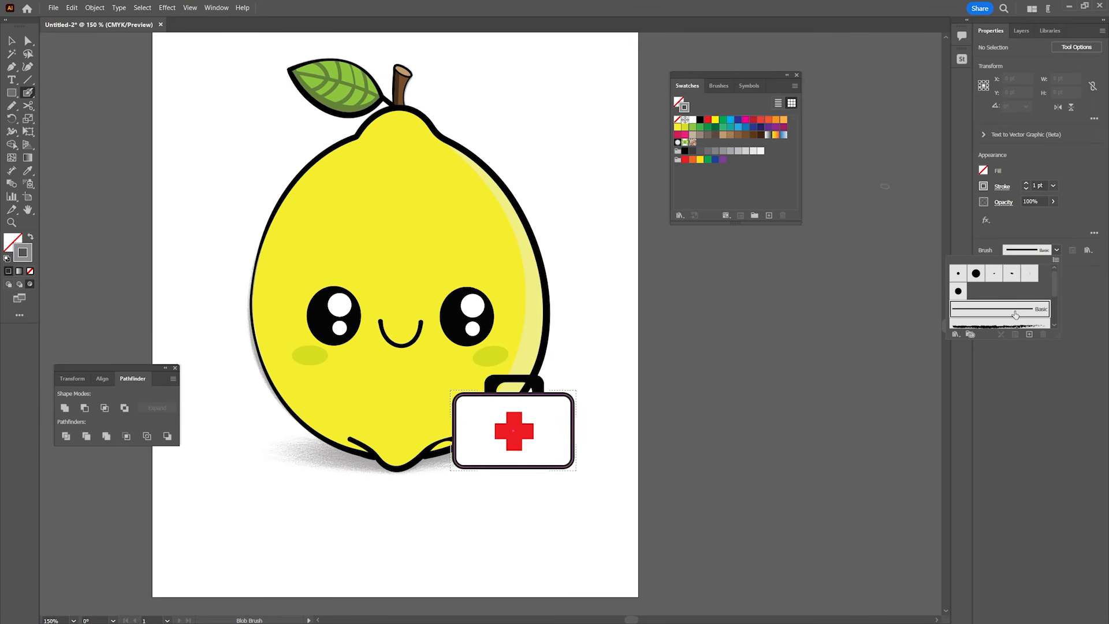
pyautogui.click(1075, 335)
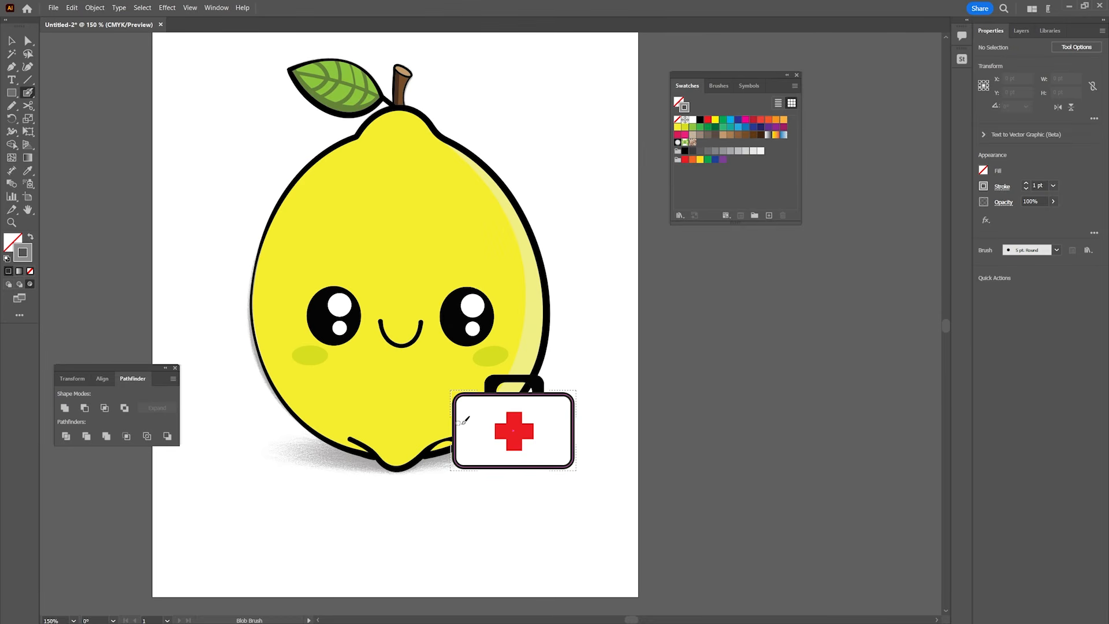
pyautogui.moveTo(453, 416)
pyautogui.mouseDown()
pyautogui.moveTo(469, 461)
pyautogui.moveTo(494, 472)
pyautogui.moveTo(455, 451)
pyautogui.moveTo(508, 474)
pyautogui.mouseUp()
pyautogui.hotkey('ctrl', 'z')
pyautogui.moveTo(458, 391)
pyautogui.mouseDown()
pyautogui.moveTo(451, 433)
pyautogui.moveTo(478, 479)
pyautogui.mouseUp()
pyautogui.hotkey('ctrl', 'z')
# - Paint a curved grey shadow inside the case along its left edge and lower-left corner
pyautogui.moveTo(455, 402)
pyautogui.mouseDown()
pyautogui.moveTo(461, 461)
pyautogui.moveTo(497, 477)
pyautogui.mouseUp()
pyautogui.moveTo(447, 463); pyautogui.dragTo(501, 474)
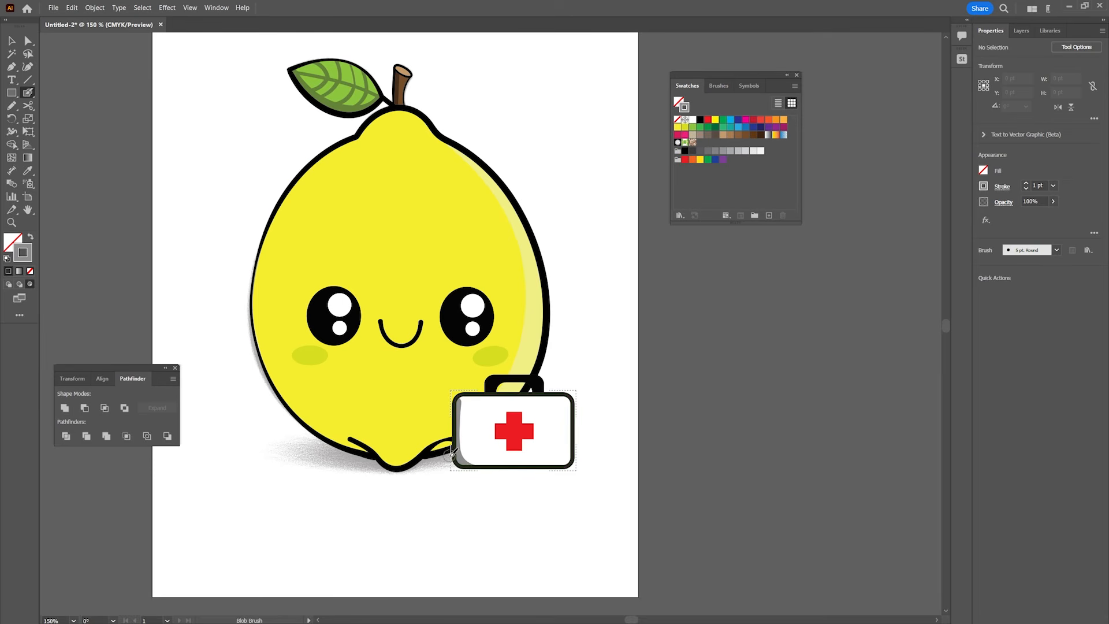
pyautogui.moveTo(466, 387); pyautogui.dragTo(455, 406)
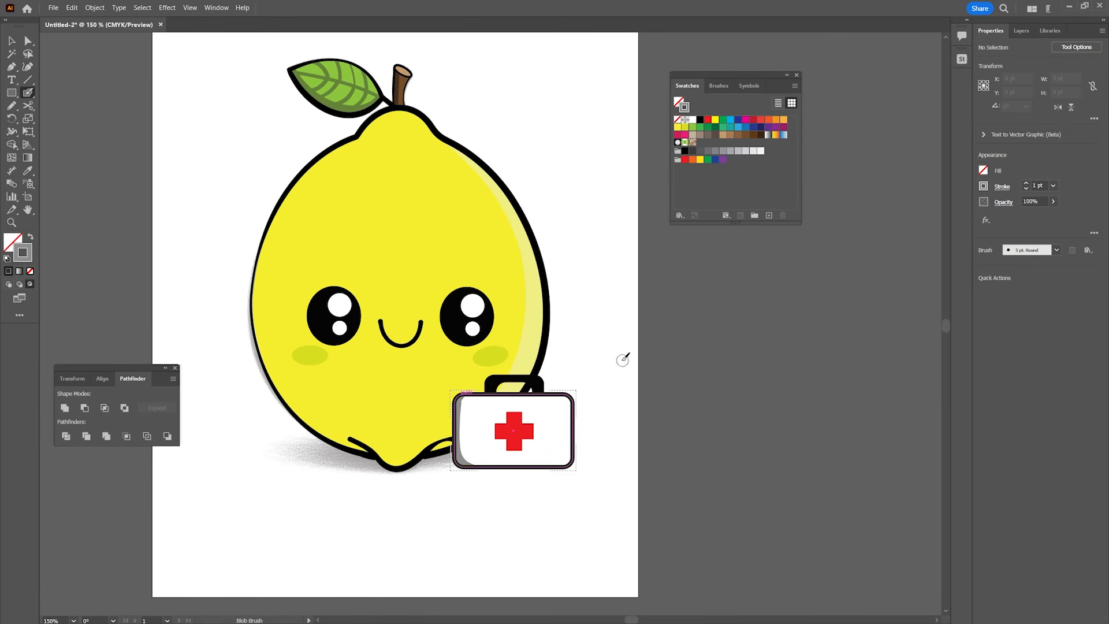
# - Select the black case handle and return to the Draw Normal mode
pyautogui.press('z')
pyautogui.keyDown('alt'); pyautogui.click(542, 438); pyautogui.keyUp('alt')
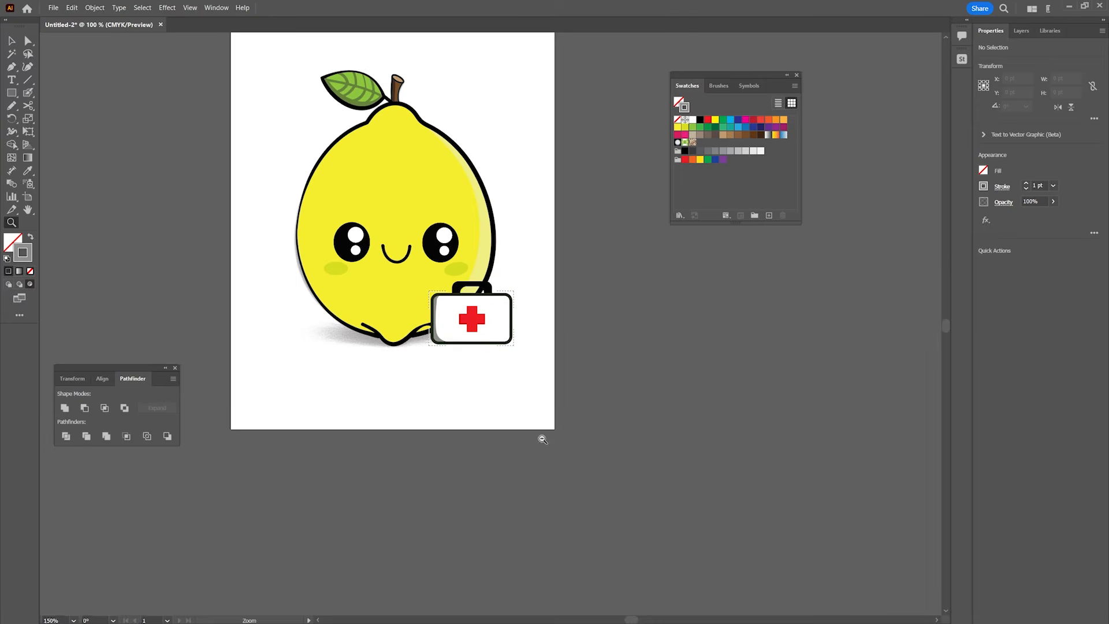
pyautogui.click(501, 320)
pyautogui.click(457, 319)
pyautogui.click(517, 322)
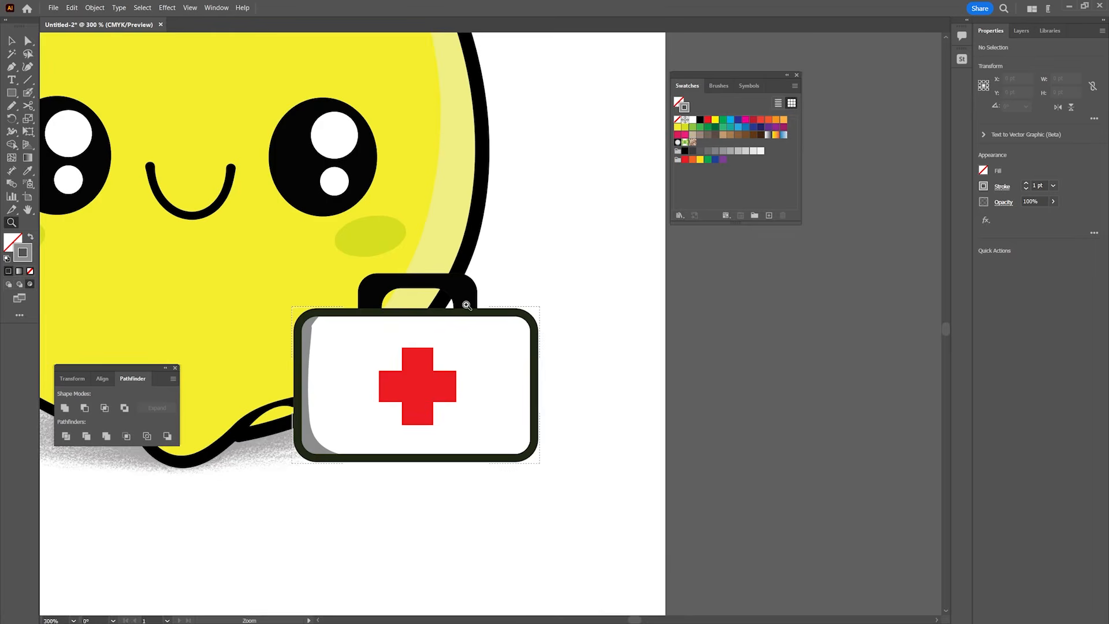
pyautogui.click(466, 305)
pyautogui.press('v')
pyautogui.click(455, 297)
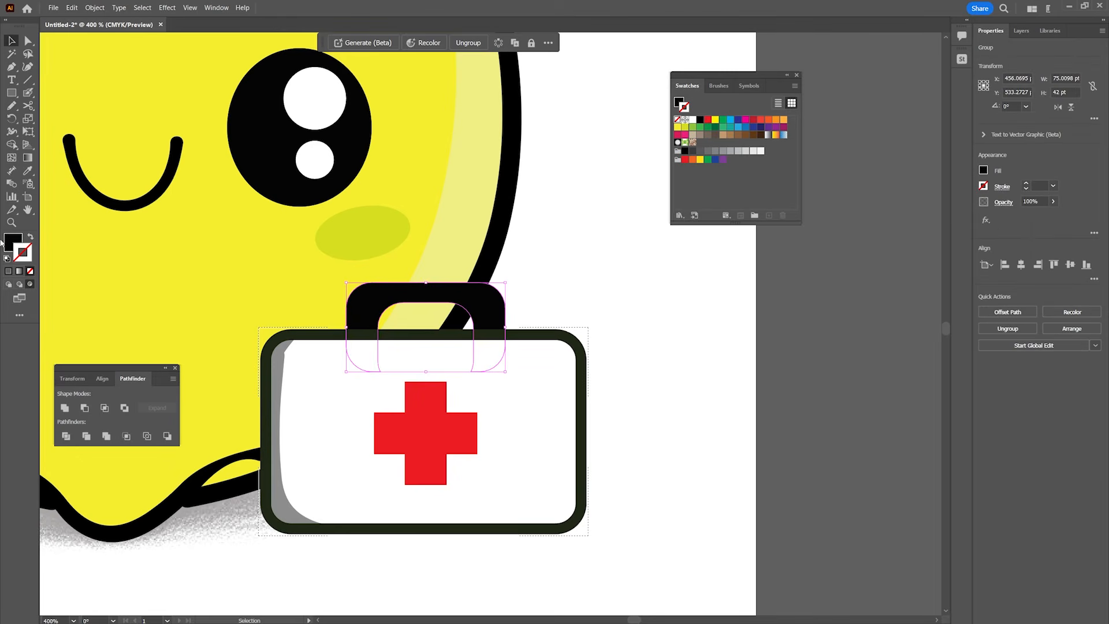
pyautogui.click(10, 283)
# - Try to brush shading onto the case handle with the Blob Brush
pyautogui.click(28, 92)
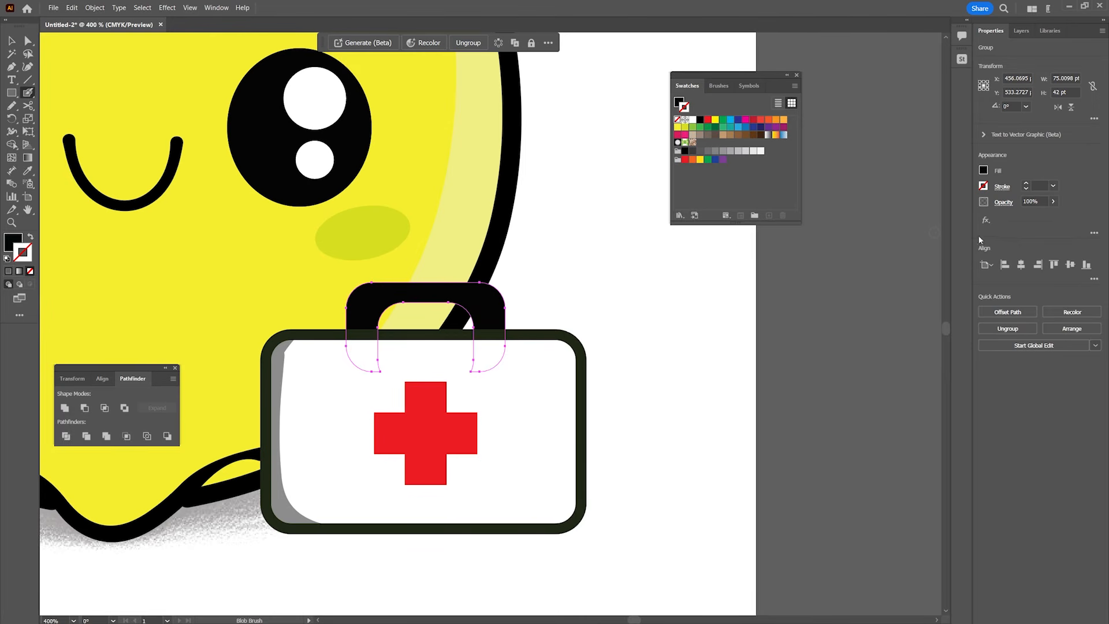
pyautogui.press('a')
pyautogui.click(11, 41)
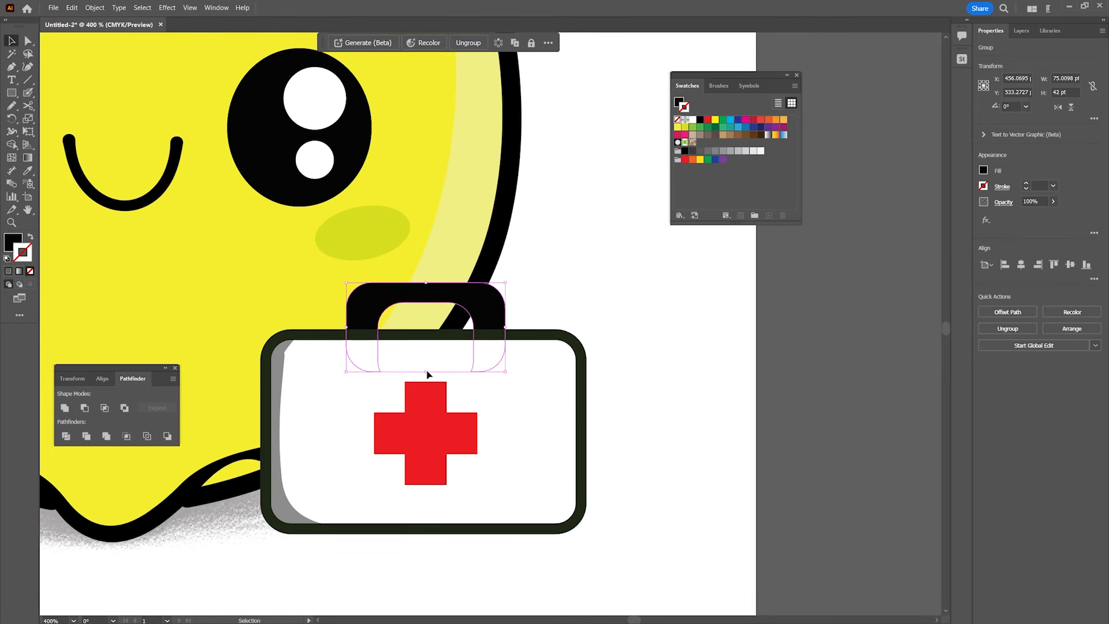
pyautogui.click(456, 322)
pyautogui.click(27, 92)
pyautogui.click(20, 285)
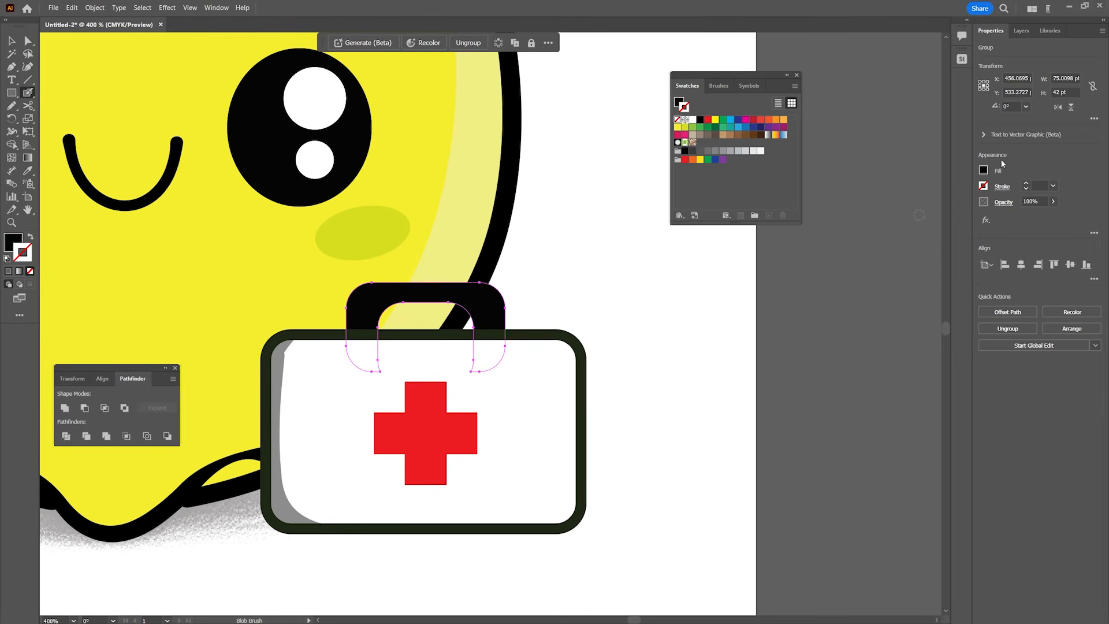
pyautogui.moveTo(446, 281)
pyautogui.mouseDown()
pyautogui.moveTo(502, 297)
pyautogui.moveTo(525, 322)
pyautogui.mouseUp()
pyautogui.hotkey('ctrl', 'z')
pyautogui.click(1021, 30)
pyautogui.click(1092, 67)
pyautogui.press('v')
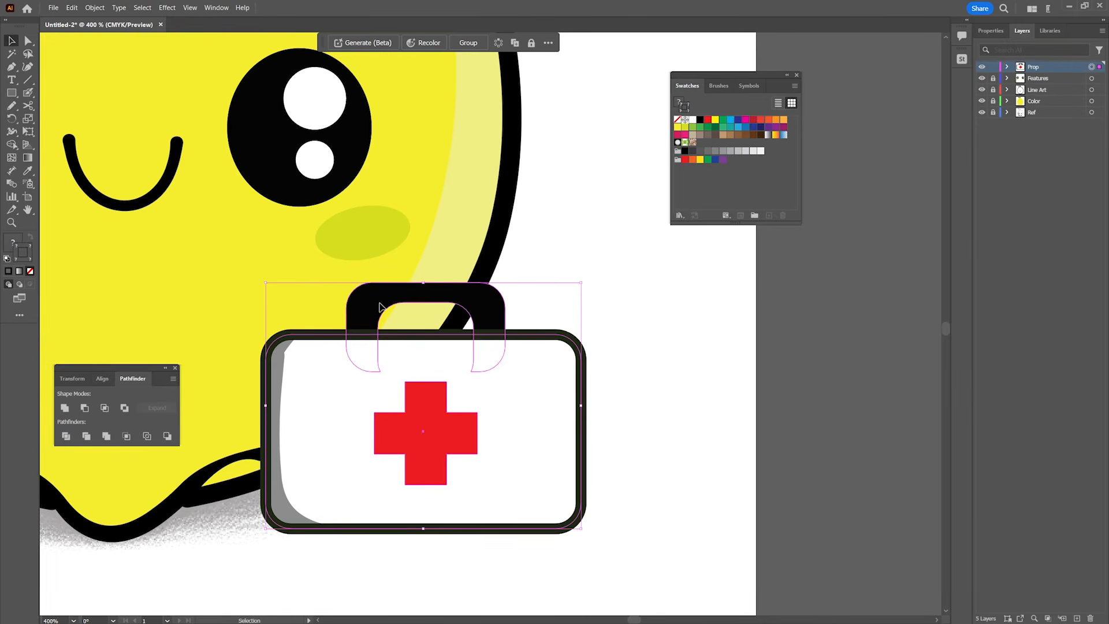
pyautogui.click(28, 93)
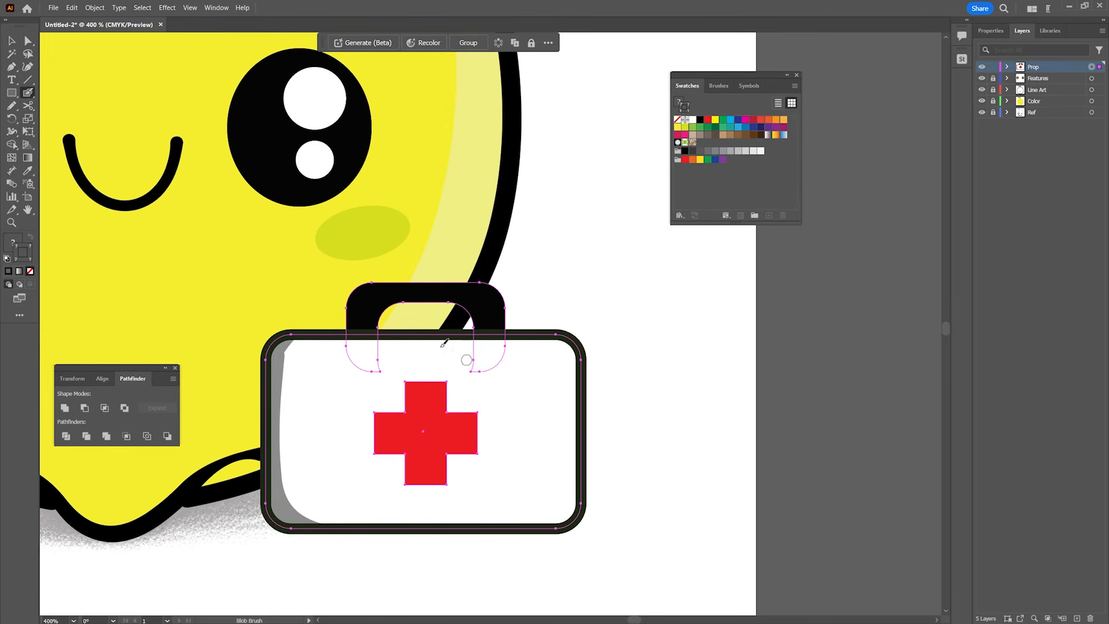
pyautogui.press('v')
pyautogui.click(722, 372)
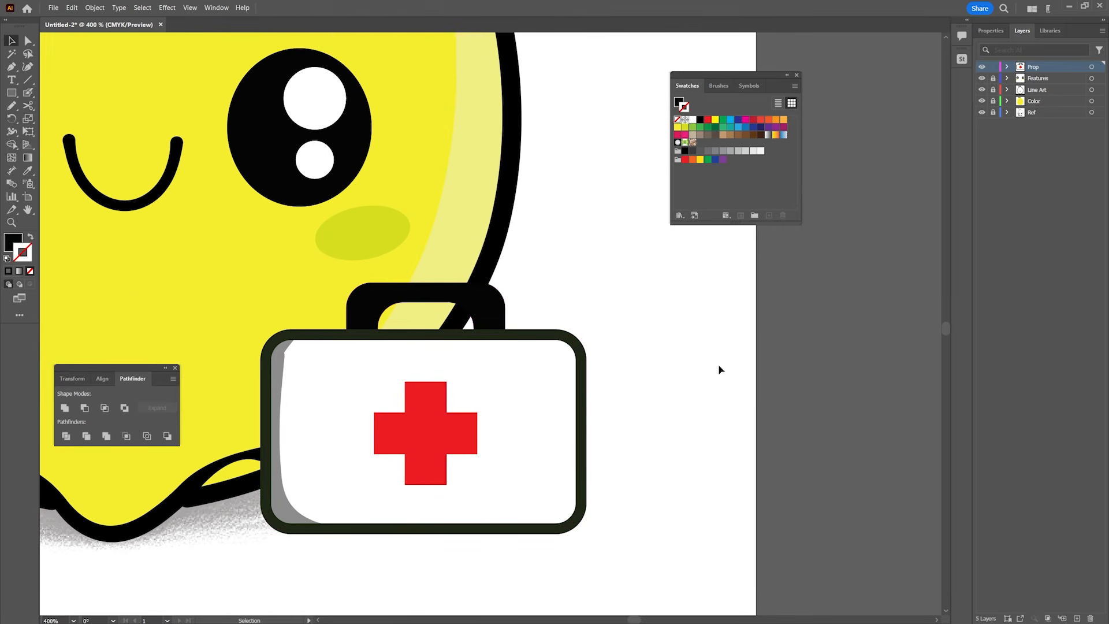
pyautogui.click(498, 321)
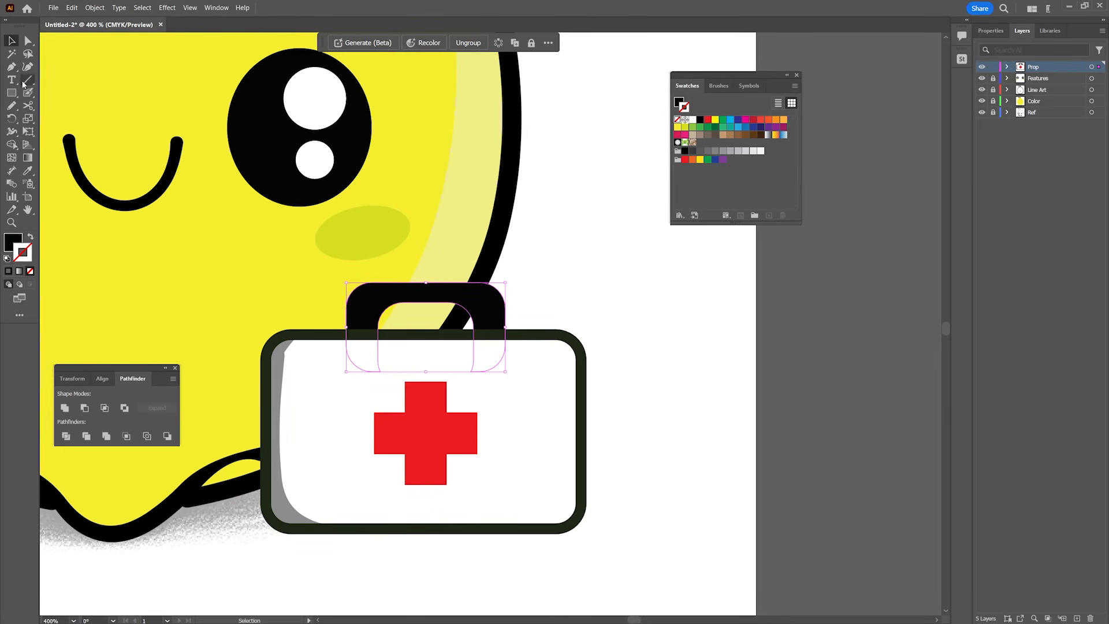
pyautogui.click(29, 40)
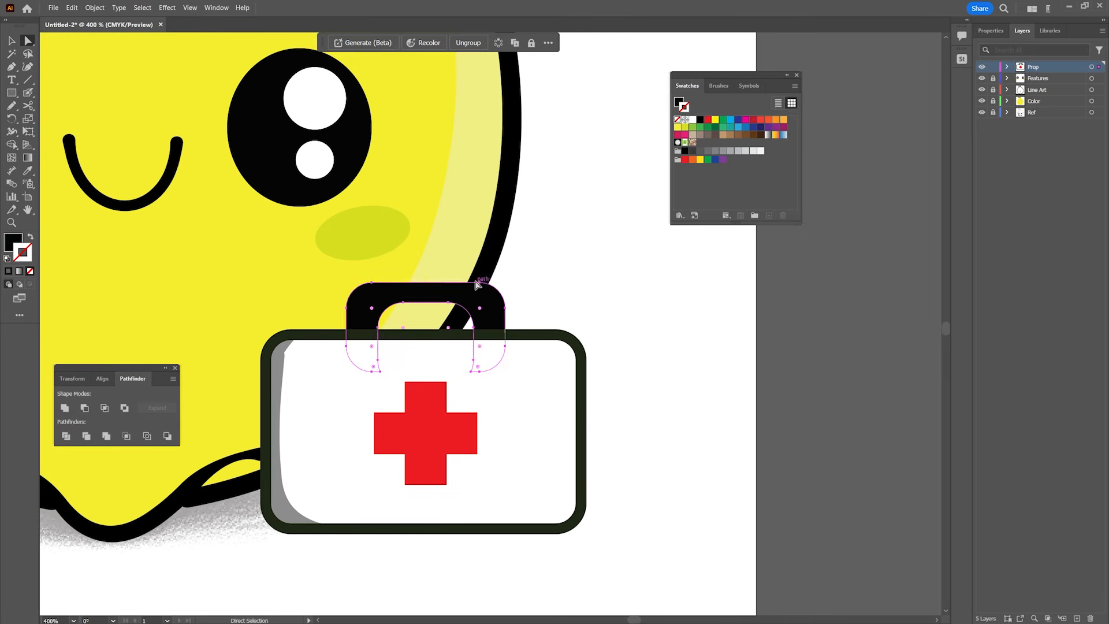
pyautogui.click(586, 280)
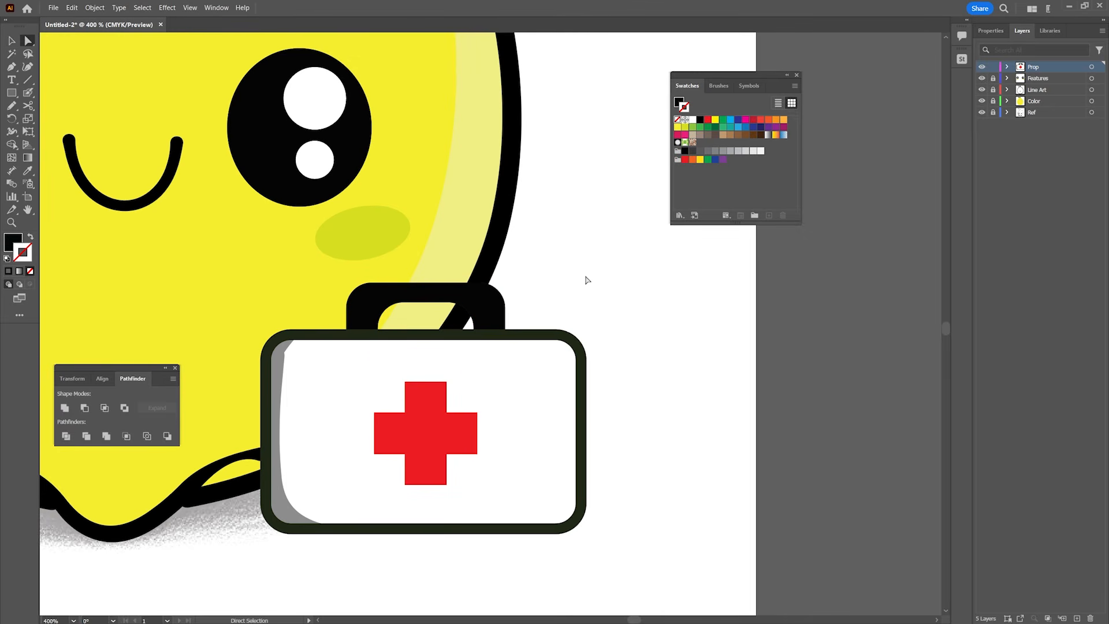
# - Recolor the case handle with the dark grey swatch as its fill and no stroke
pyautogui.click(454, 305)
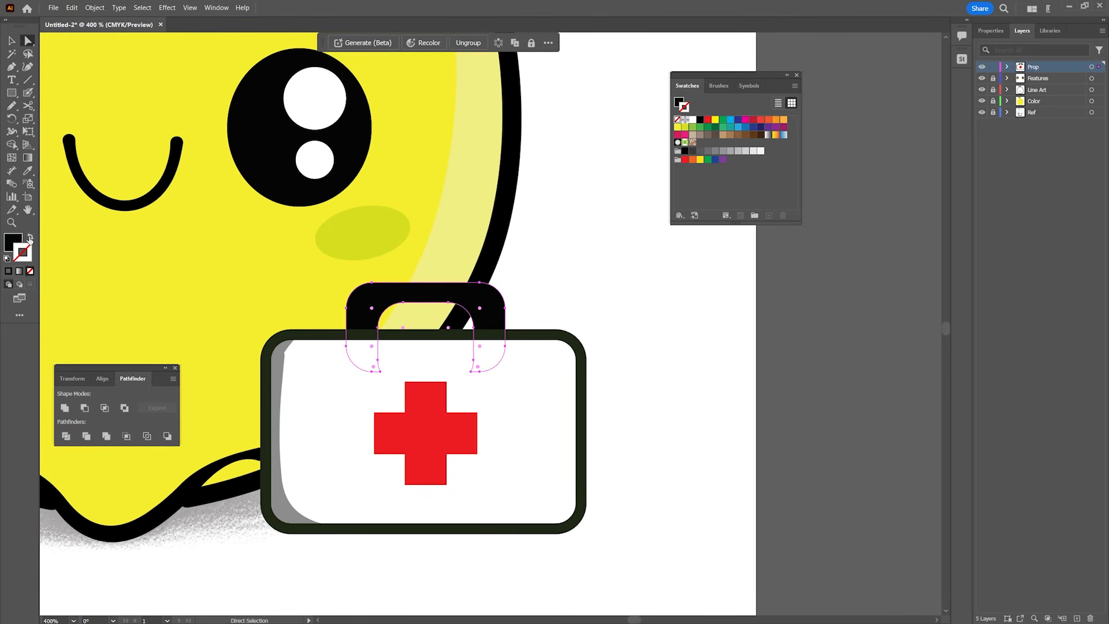
pyautogui.click(30, 238)
pyautogui.click(30, 237)
pyautogui.click(705, 152)
pyautogui.click(699, 152)
pyautogui.click(29, 270)
pyautogui.click(14, 242)
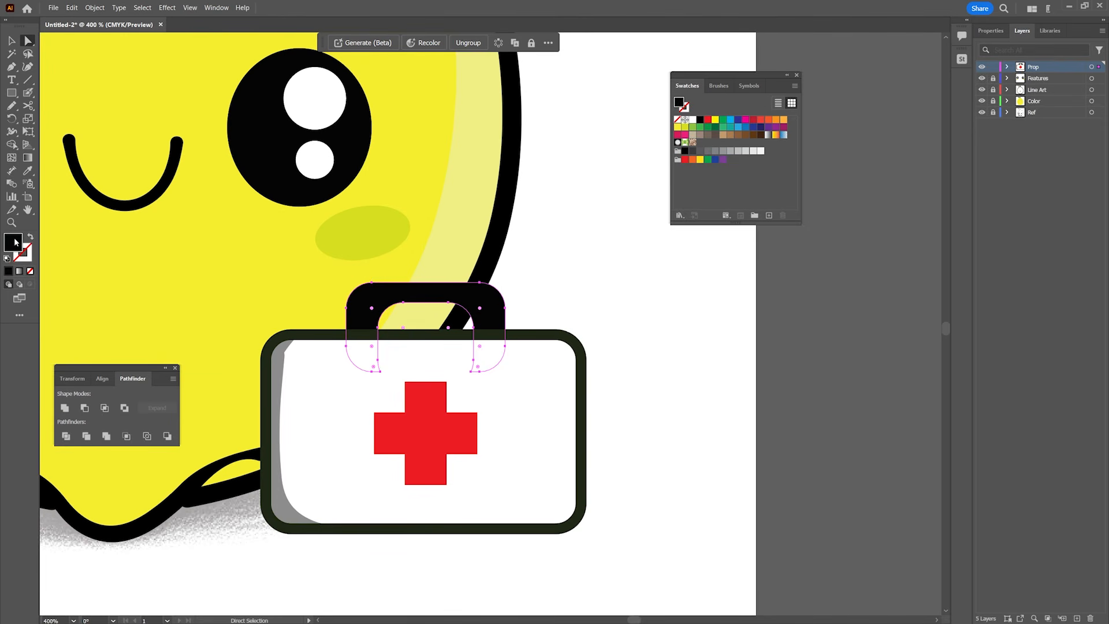
pyautogui.click(693, 151)
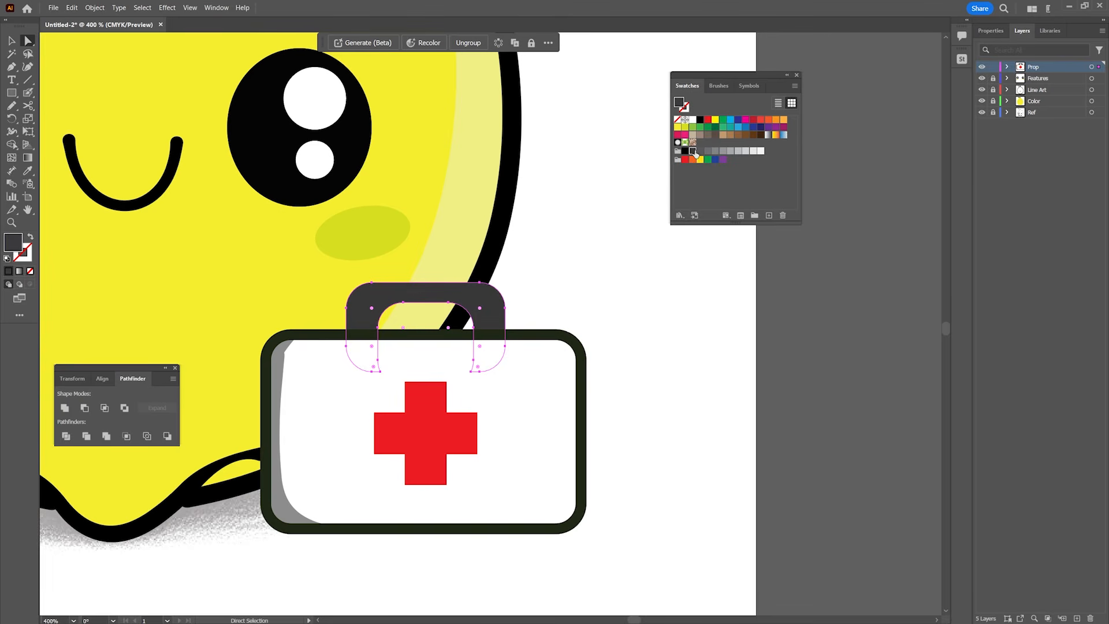
pyautogui.click(11, 40)
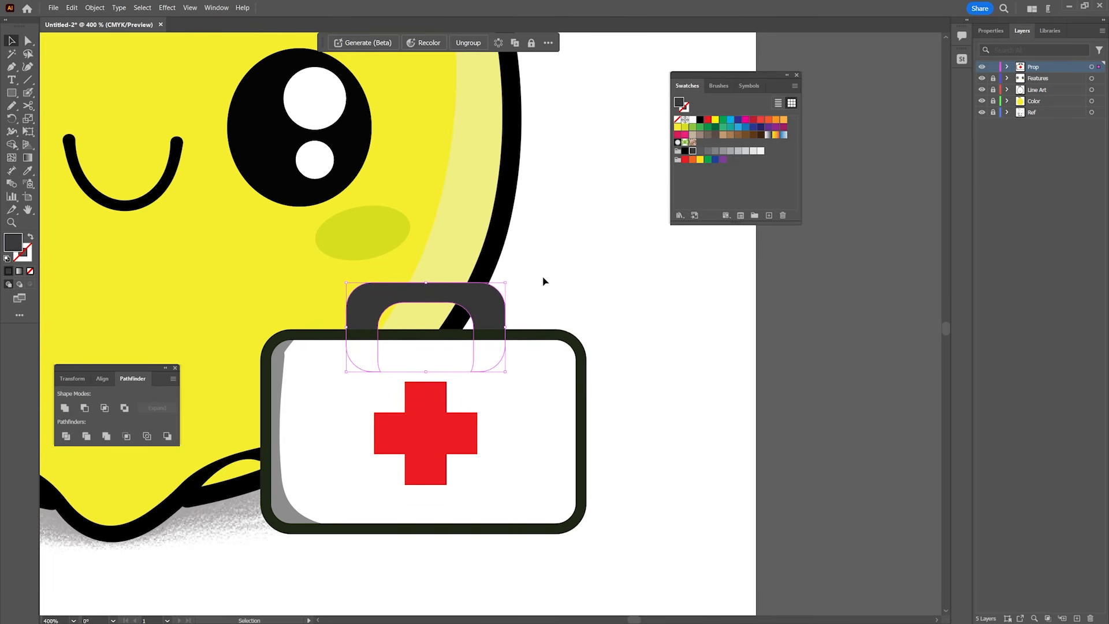
pyautogui.click(568, 286)
# - Select all artwork on the Prop layer and move the case slightly left and down against the lemon
pyautogui.press('z')
pyautogui.keyDown('alt'); pyautogui.click(595, 300); pyautogui.keyUp('alt')
pyautogui.moveTo(515, 327); pyautogui.dragTo(704, 349)
pyautogui.press('v')
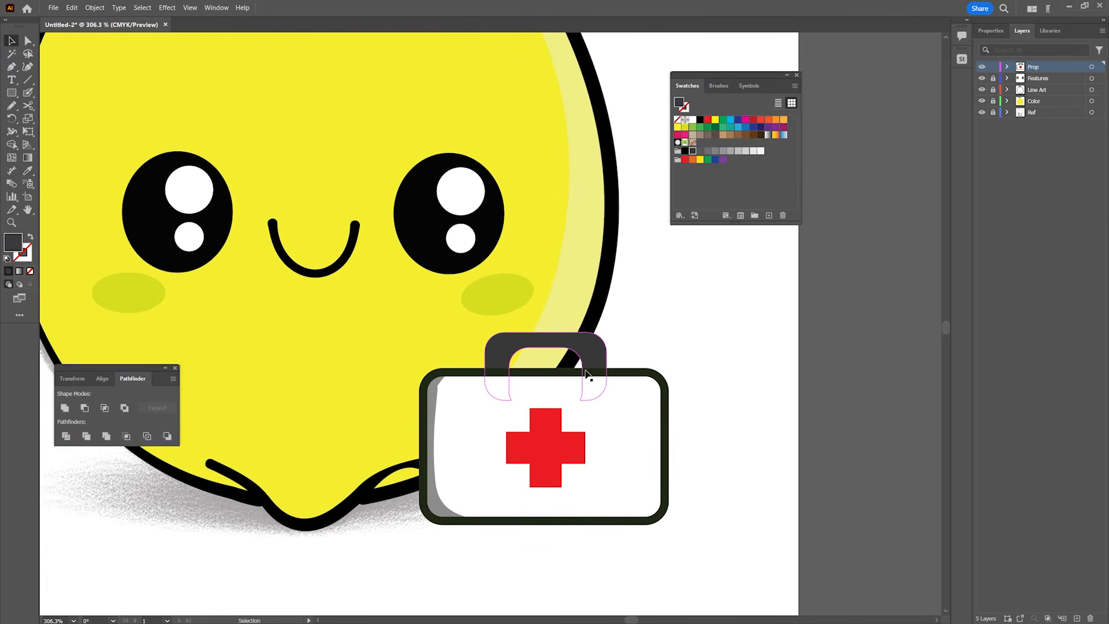
pyautogui.click(588, 364)
pyautogui.click(1091, 67)
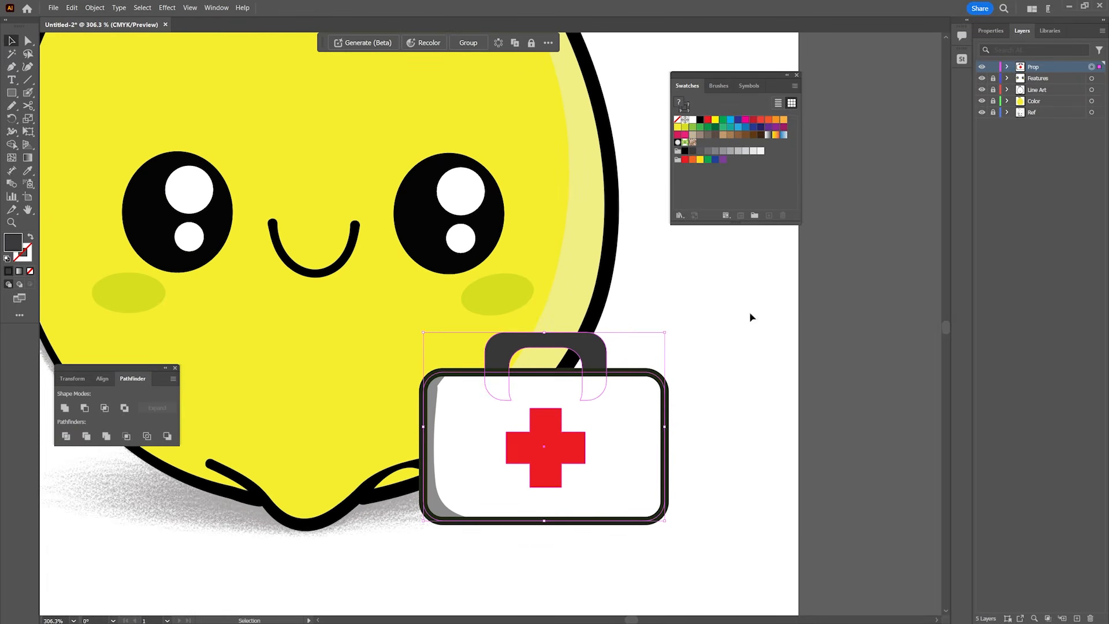
pyautogui.moveTo(665, 417); pyautogui.dragTo(653, 421)
# - Review the whole lemon character together with the first-aid case
pyautogui.press('z')
pyautogui.keyDown('alt'); pyautogui.click(712, 410); pyautogui.keyUp('alt')
pyautogui.keyDown('alt'); pyautogui.click(713, 410); pyautogui.keyUp('alt')
pyautogui.moveTo(412, 303); pyautogui.dragTo(713, 444)
pyautogui.click(749, 424)
pyautogui.moveTo(472, 331); pyautogui.dragTo(710, 497)
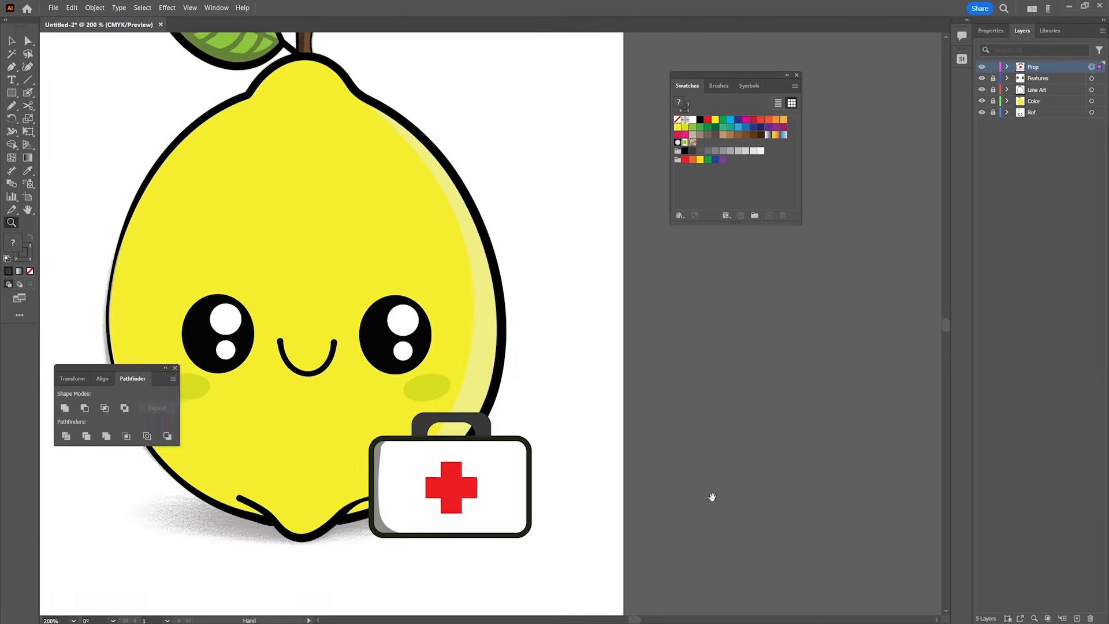
pyautogui.keyDown('alt'); pyautogui.click(369, 327); pyautogui.keyUp('alt')
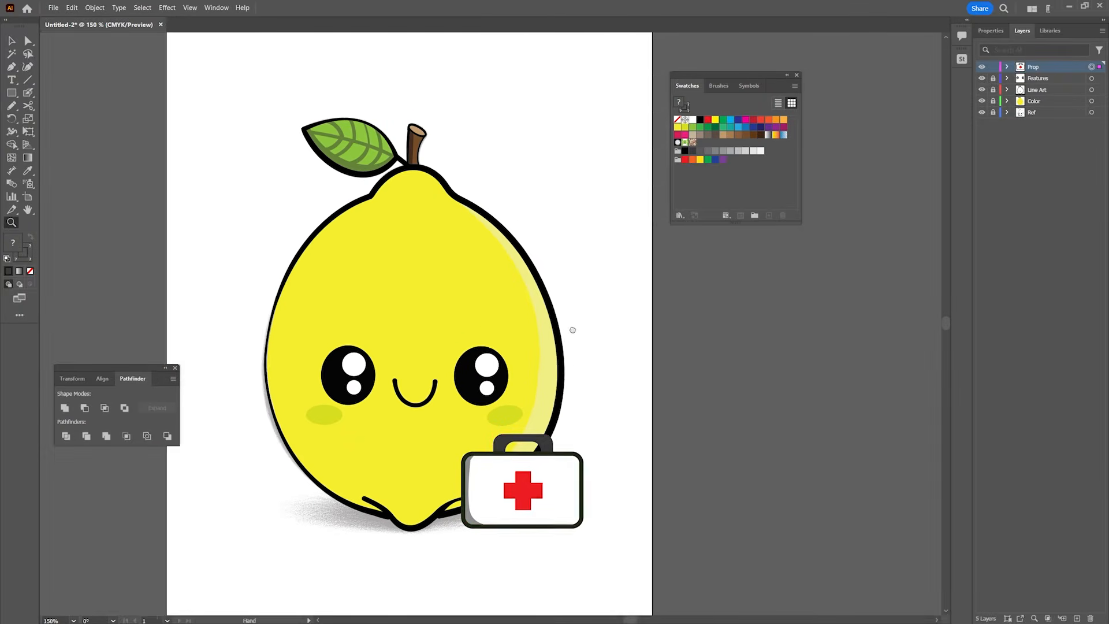
pyautogui.press('v')
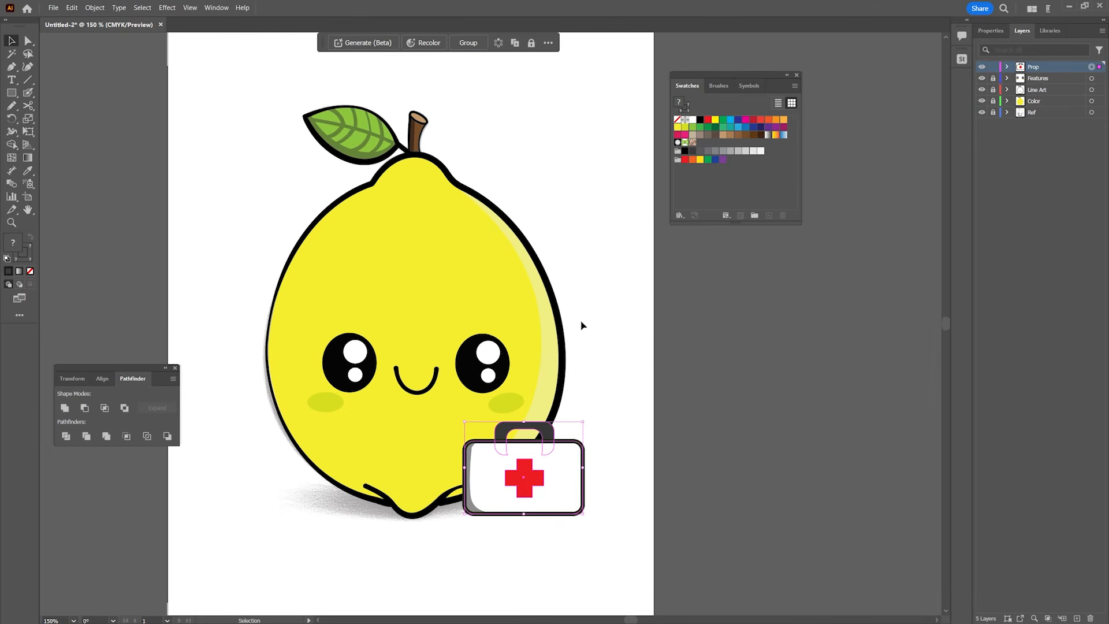
# - Unlock the Features, Line Art and Color layers and select the artwork on all four character layers
pyautogui.click(657, 328)
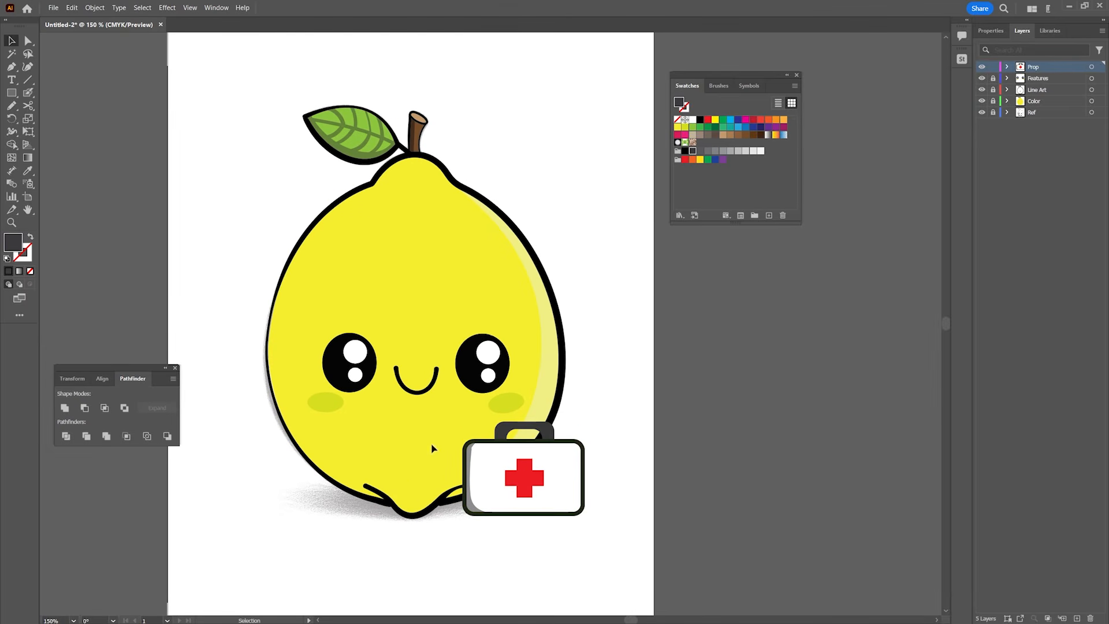
pyautogui.moveTo(198, 79); pyautogui.dragTo(654, 580)
pyautogui.moveTo(994, 82); pyautogui.dragTo(995, 103)
pyautogui.click(219, 82)
pyautogui.click(1091, 101)
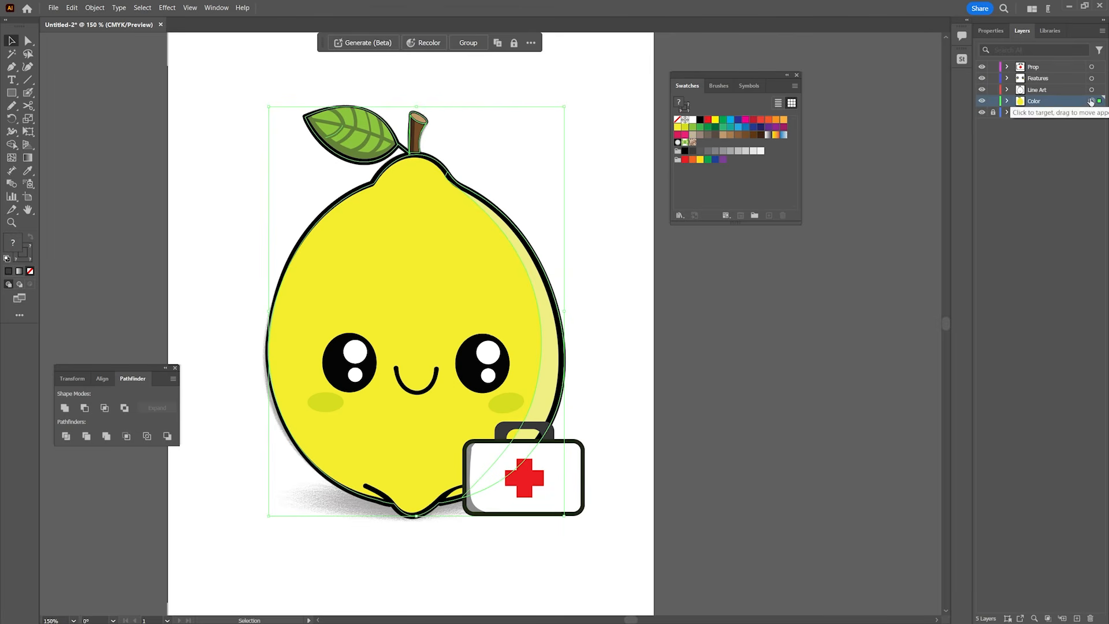
pyautogui.keyDown('shift'); pyautogui.click(1093, 68); pyautogui.keyUp('shift')
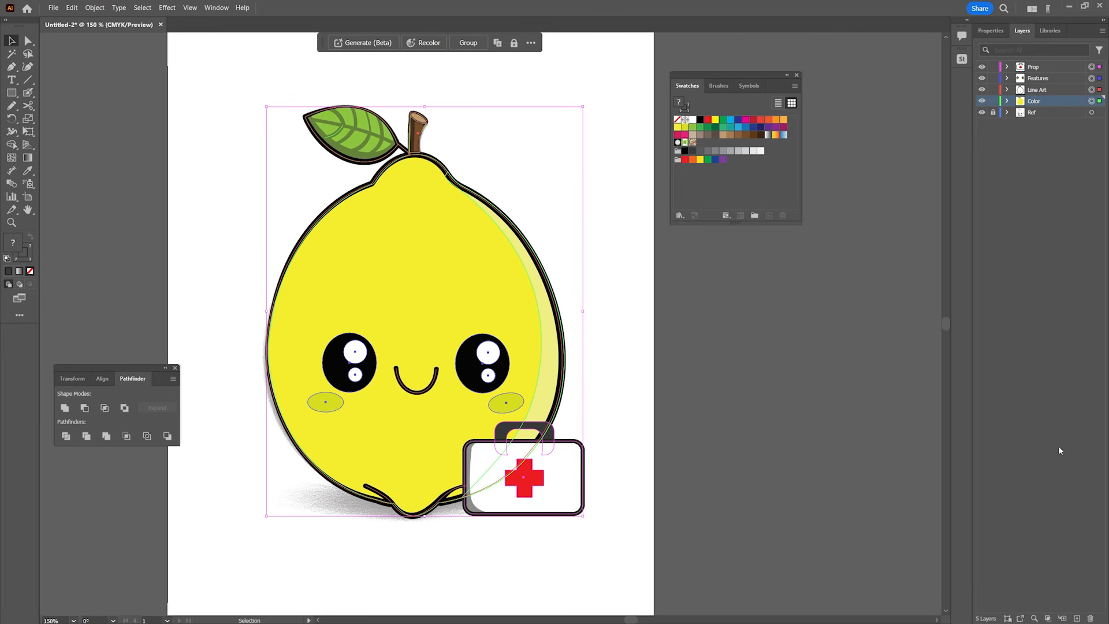
# - Add a new layer directly beneath the Color layer and name it Background
pyautogui.click(1076, 618)
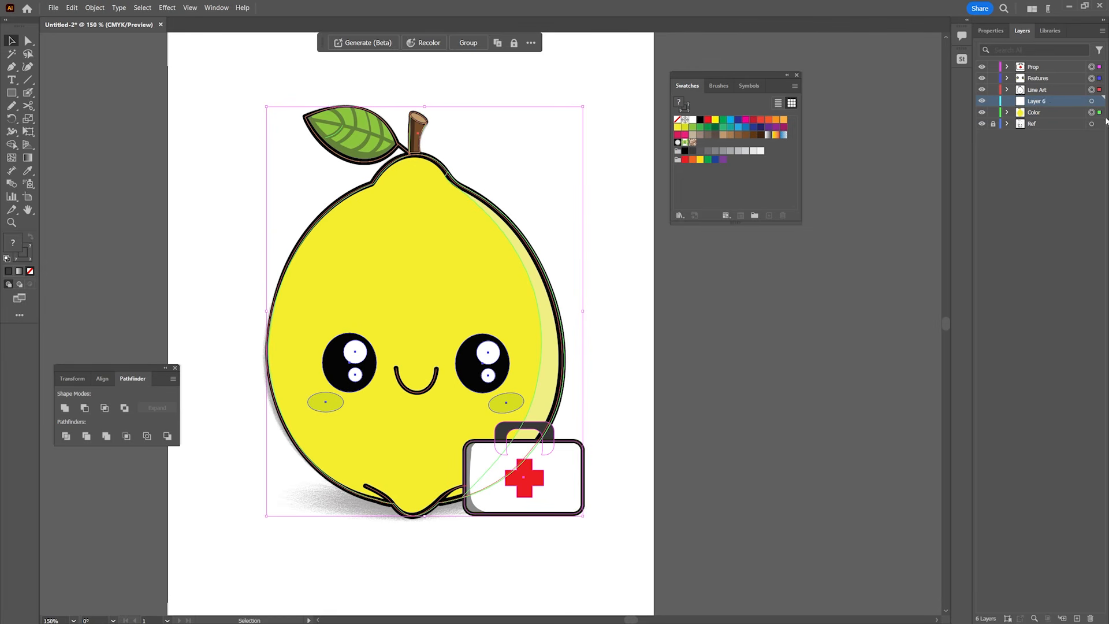
pyautogui.moveTo(1048, 99); pyautogui.dragTo(1037, 114)
pyautogui.doubleClick(1036, 112)
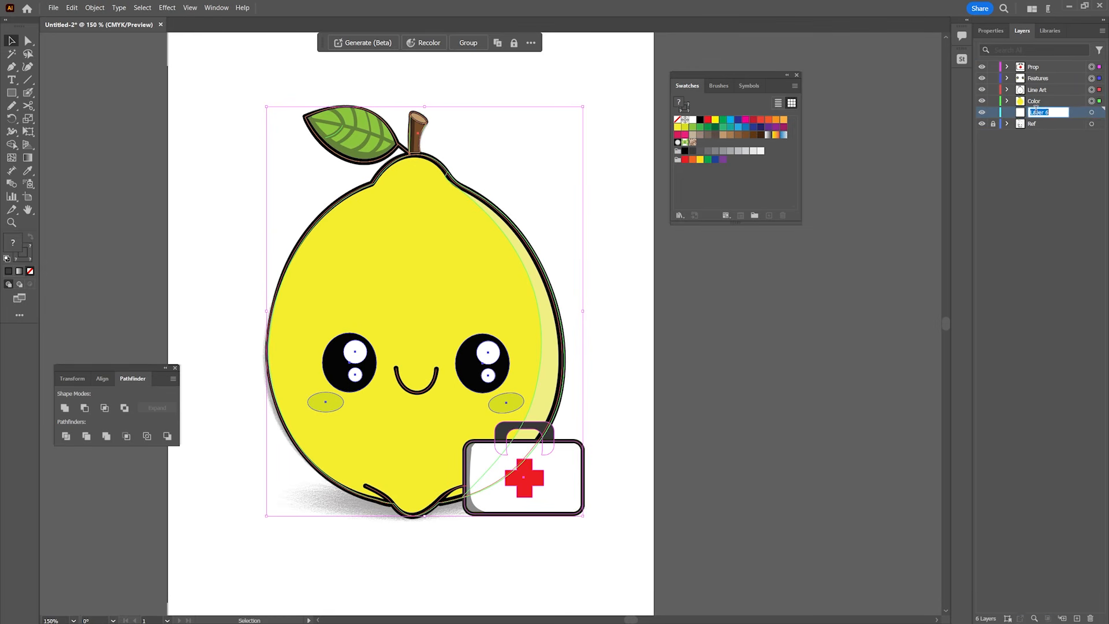
pyautogui.write('Background')
pyautogui.press('Return')
# - Duplicate the artwork of the Color and Prop layers onto the Background layer
pyautogui.click(1095, 103)
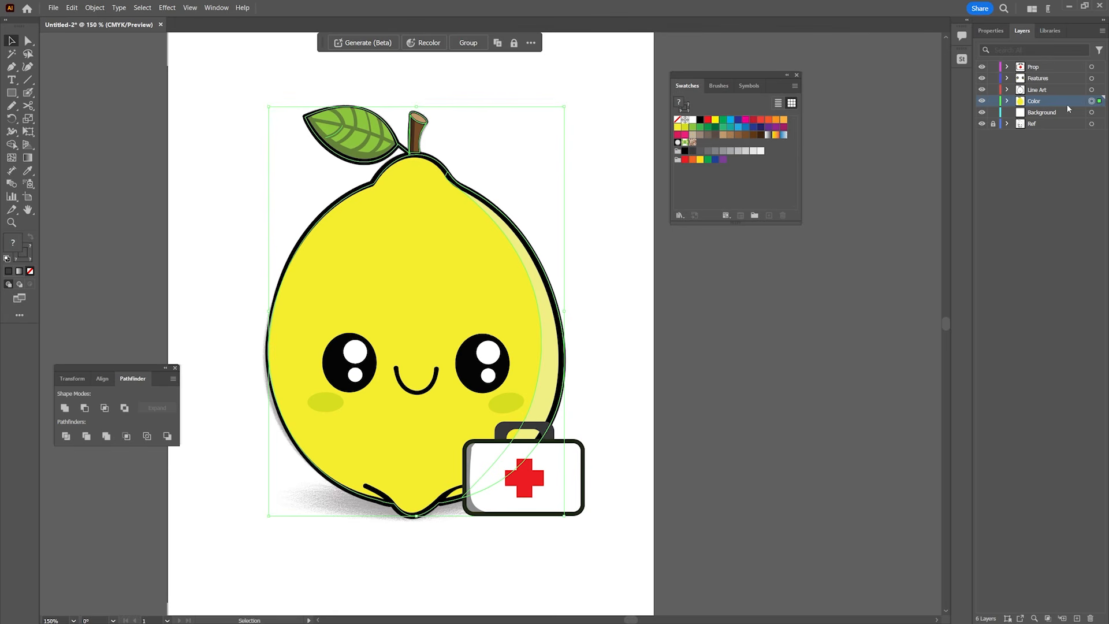
pyautogui.moveTo(1099, 102); pyautogui.dragTo(1101, 121)
pyautogui.moveTo(983, 101); pyautogui.dragTo(982, 78)
pyautogui.click(1038, 67)
pyautogui.click(1091, 68)
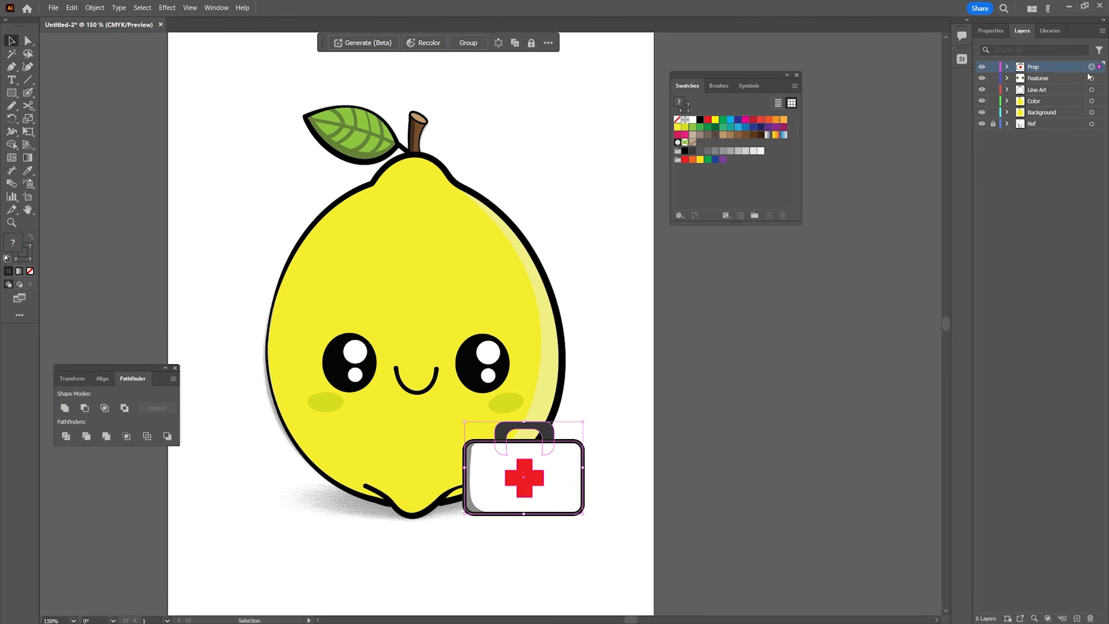
pyautogui.moveTo(1098, 115); pyautogui.dragTo(1099, 116)
# - Hide the Prop, Features, Line Art and Color layers and fill all the duplicated Background artwork with black (000000)
pyautogui.moveTo(982, 67); pyautogui.dragTo(982, 101)
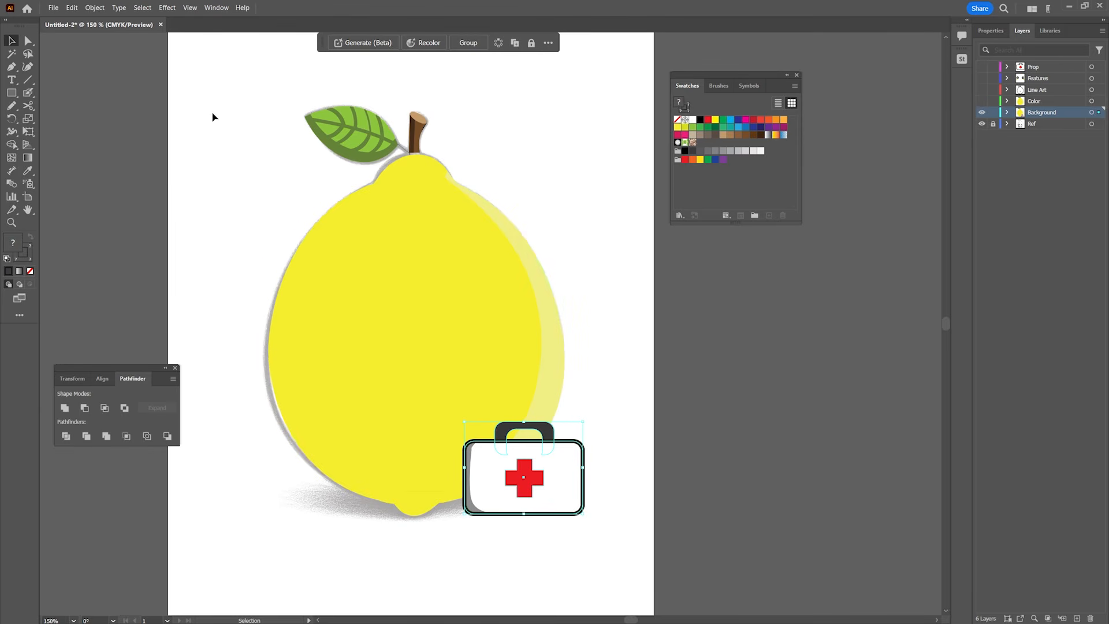
pyautogui.moveTo(234, 99); pyautogui.dragTo(634, 572)
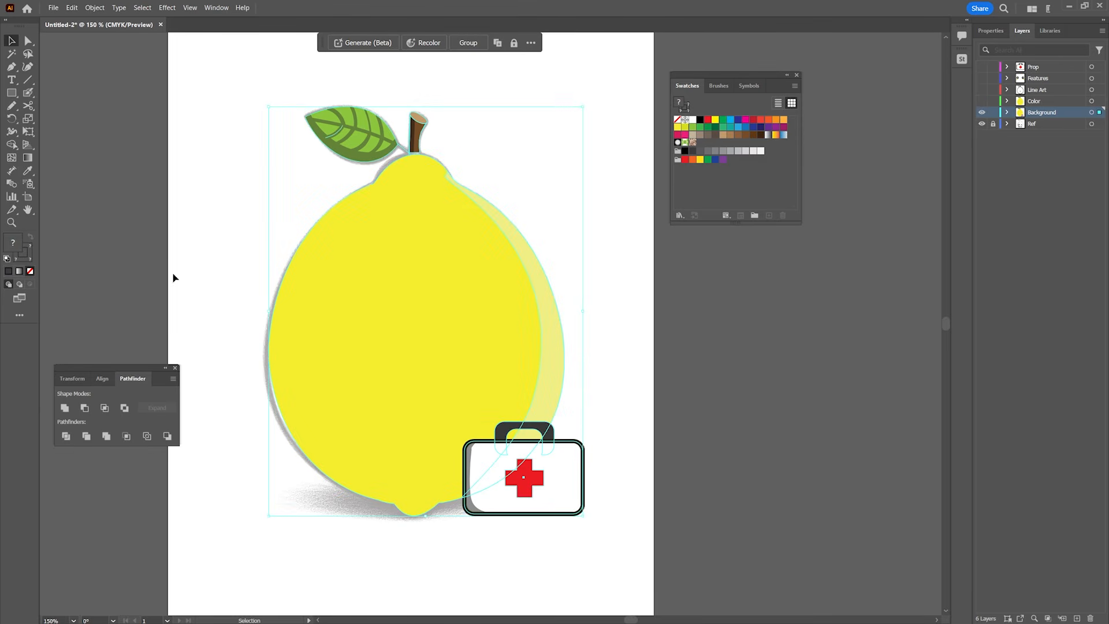
pyautogui.doubleClick(12, 245)
pyautogui.moveTo(612, 370); pyautogui.dragTo(598, 387)
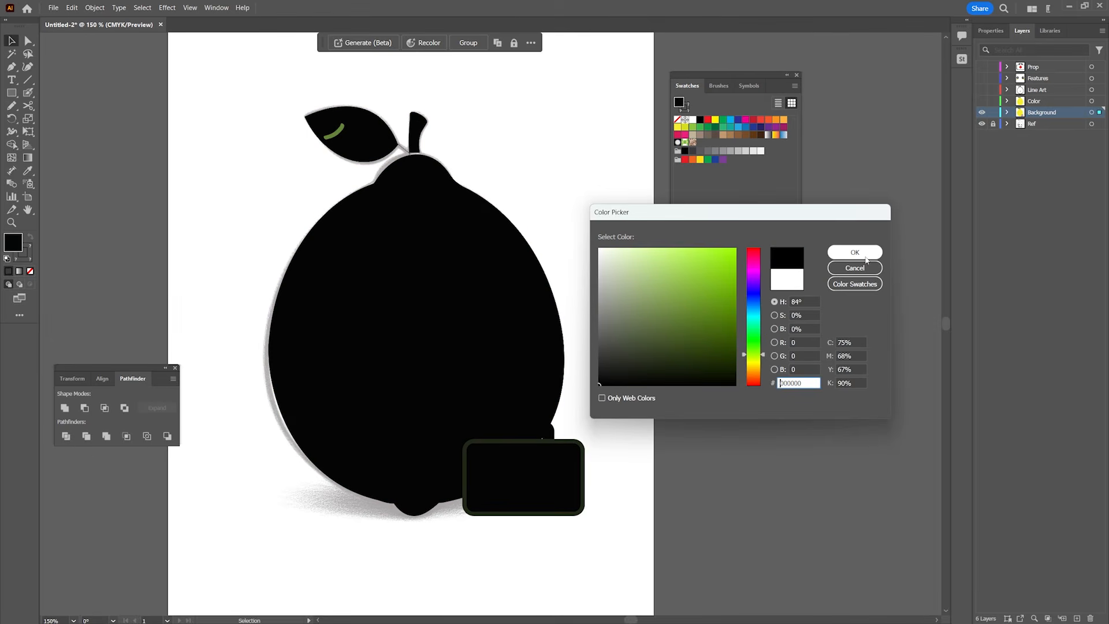
pyautogui.click(866, 256)
# - Delete the leftover green leaf vein stroke and the lemon's side highlight shape from the Background artwork
pyautogui.press('a')
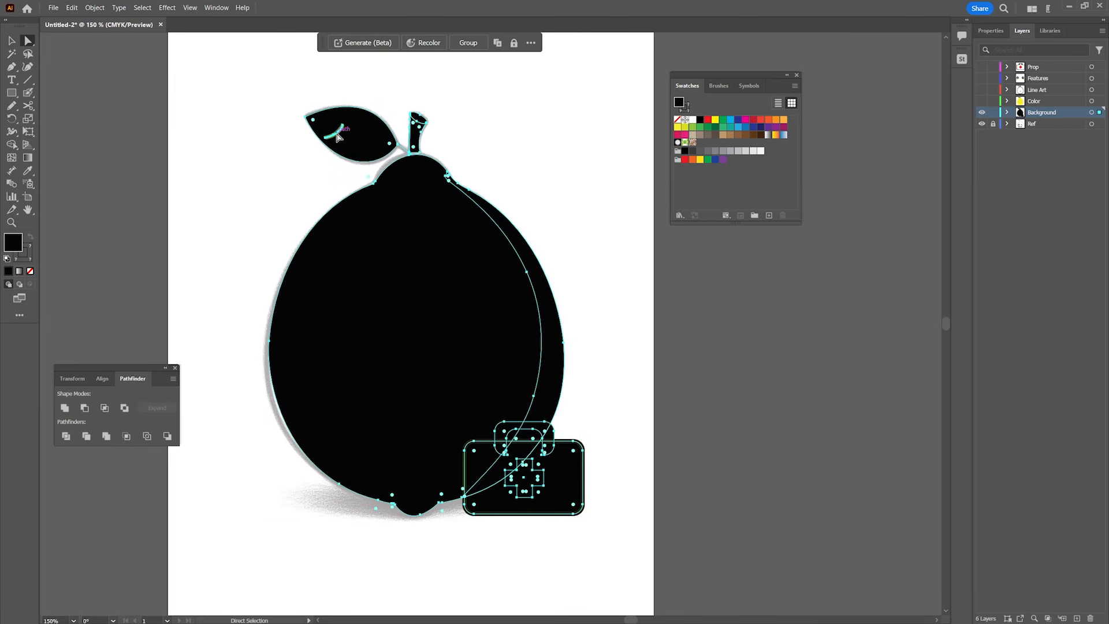
pyautogui.click(588, 148)
pyautogui.click(334, 136)
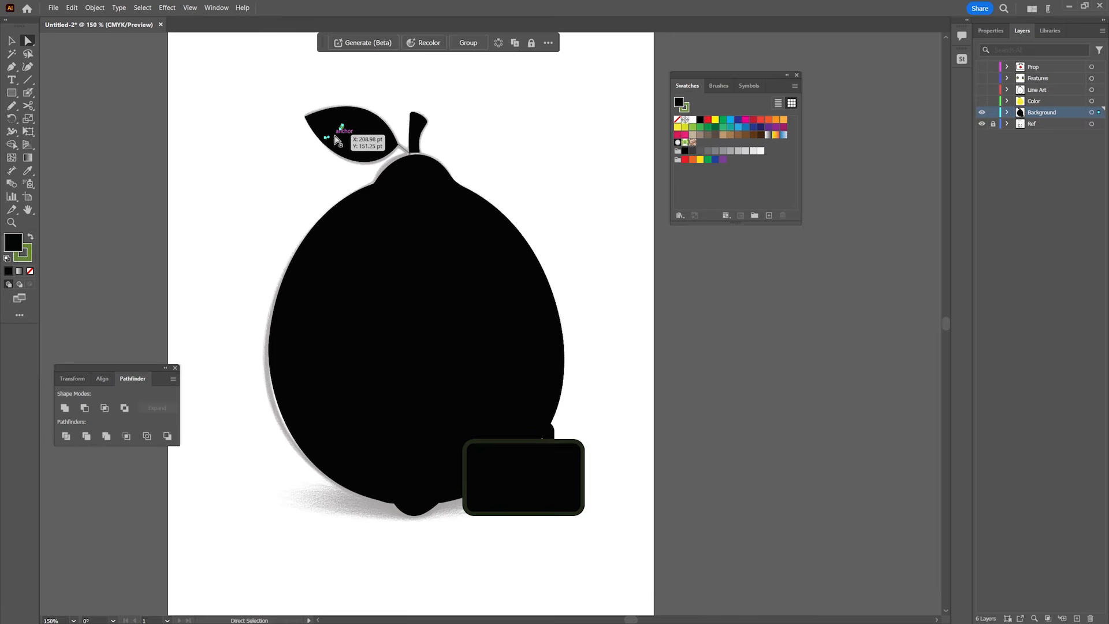
pyautogui.press('Delete')
pyautogui.click(507, 235)
pyautogui.press('Delete')
# - Try removing the stroke from the first-aid case shape on the Background layer
pyautogui.click(464, 461)
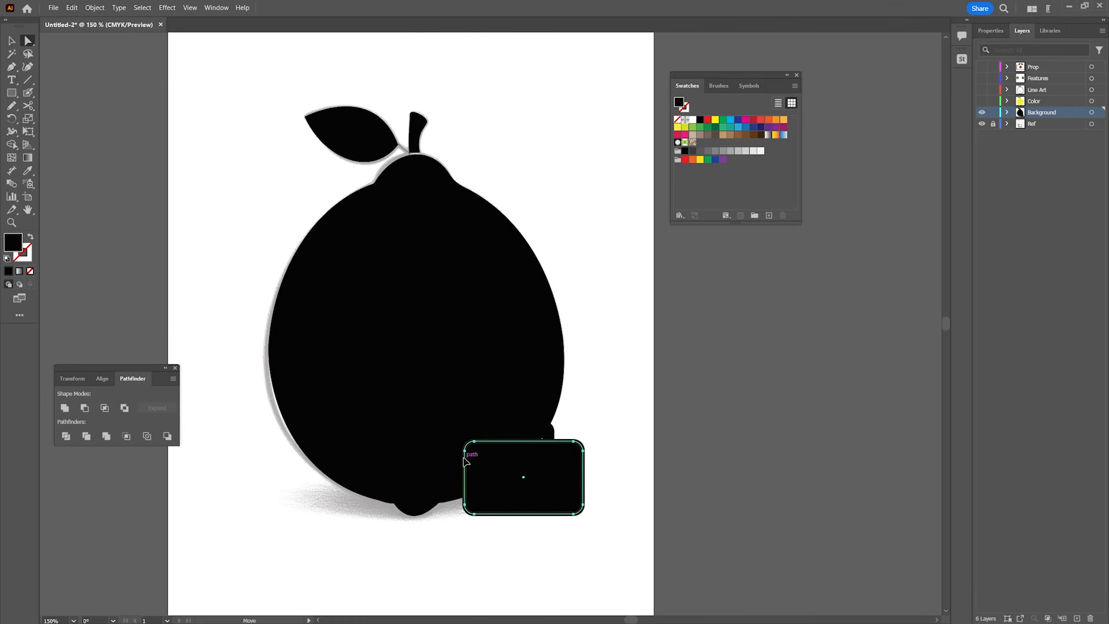
pyautogui.click(31, 271)
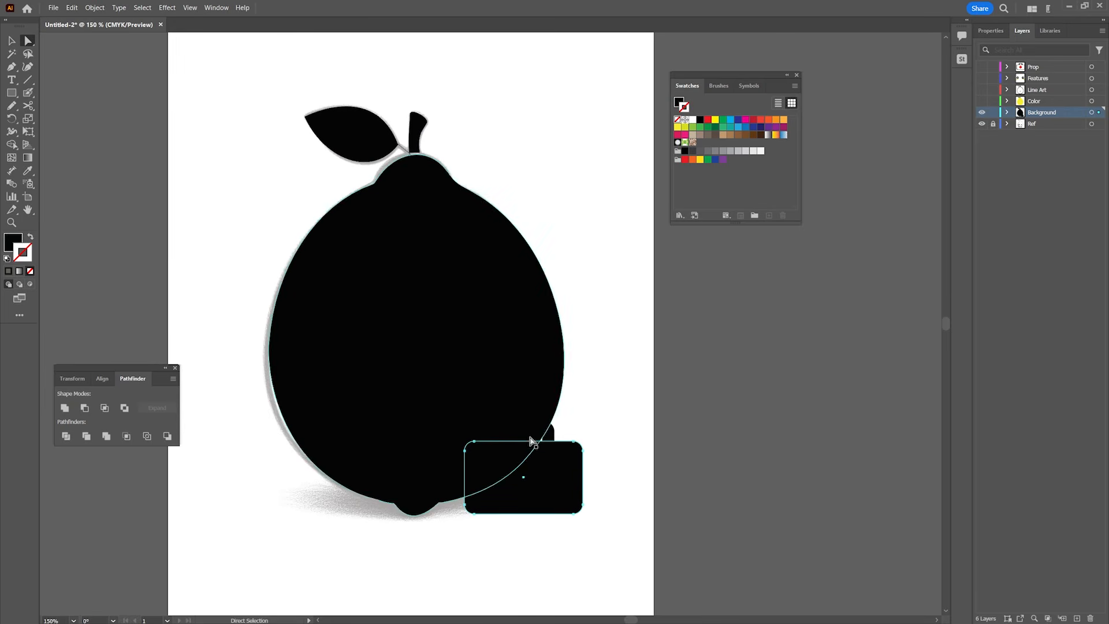
pyautogui.hotkey('ctrl', 'z')
# - Try merging and uniting all the black Background shapes with Pathfinder operations
pyautogui.click(607, 562)
pyautogui.hotkey('ctrl', 'a')
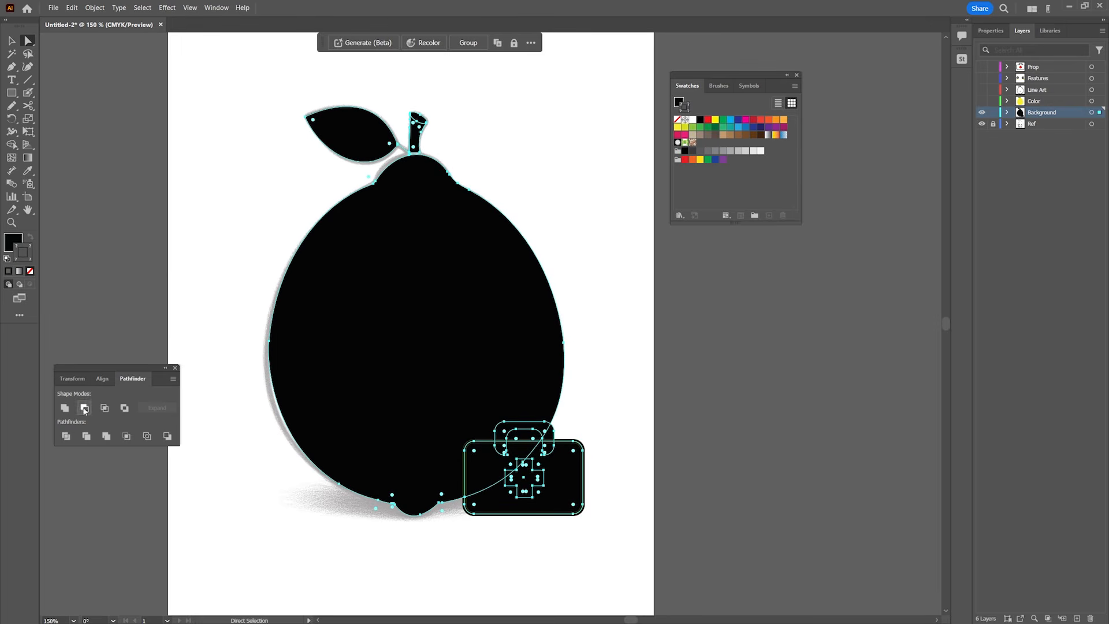
pyautogui.click(103, 437)
pyautogui.hotkey('ctrl', 'z')
pyautogui.click(66, 408)
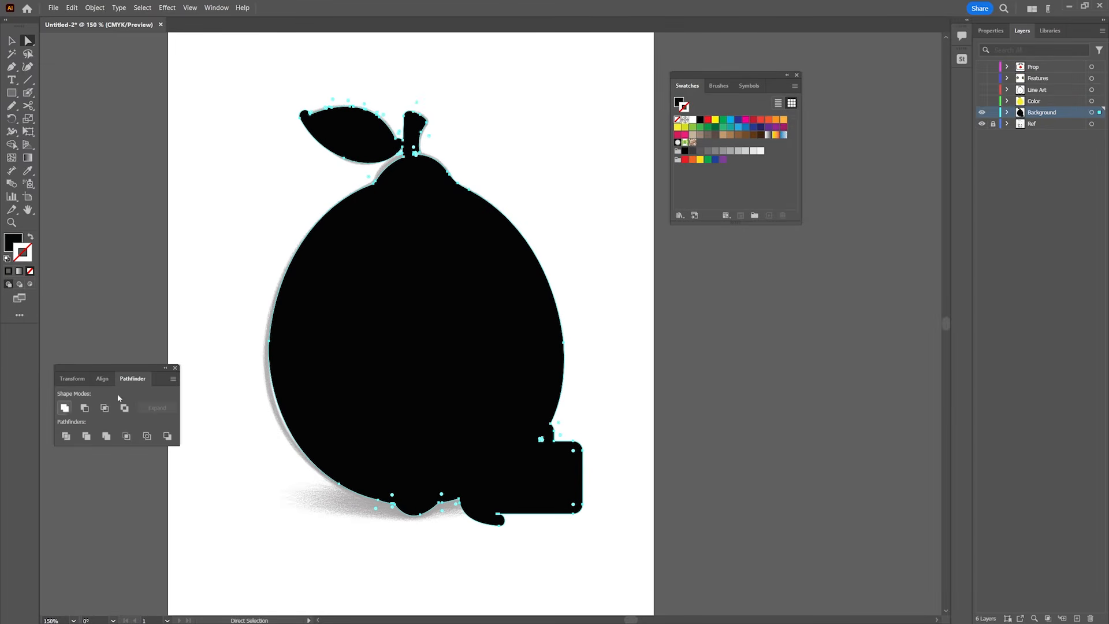
pyautogui.hotkey('ctrl', 'z')
# - Delete the leftover vein and shading shapes from the leaf and the shading shape from the stem in the black silhouette
pyautogui.click(305, 82)
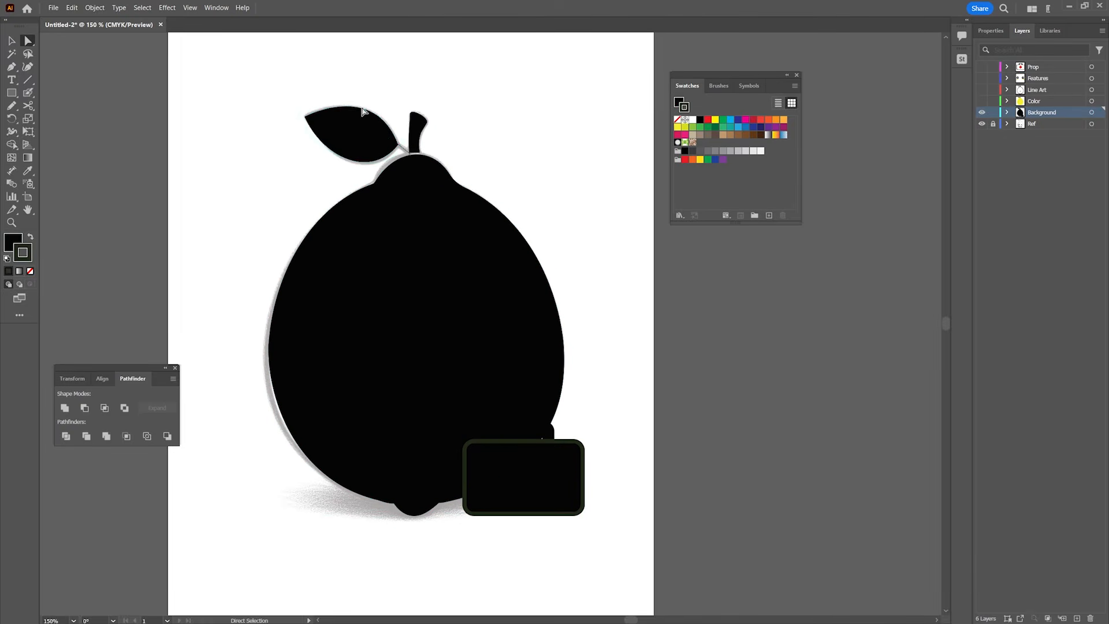
pyautogui.click(356, 132)
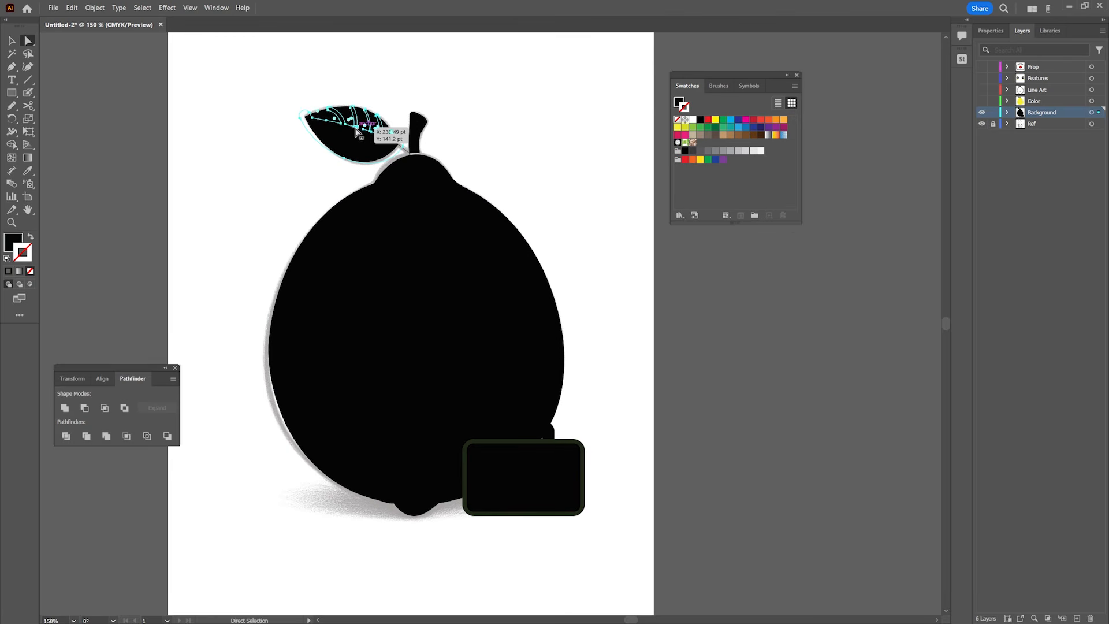
pyautogui.click(355, 137)
pyautogui.press('Delete')
pyautogui.click(353, 135)
pyautogui.press('Delete')
pyautogui.press('Delete')
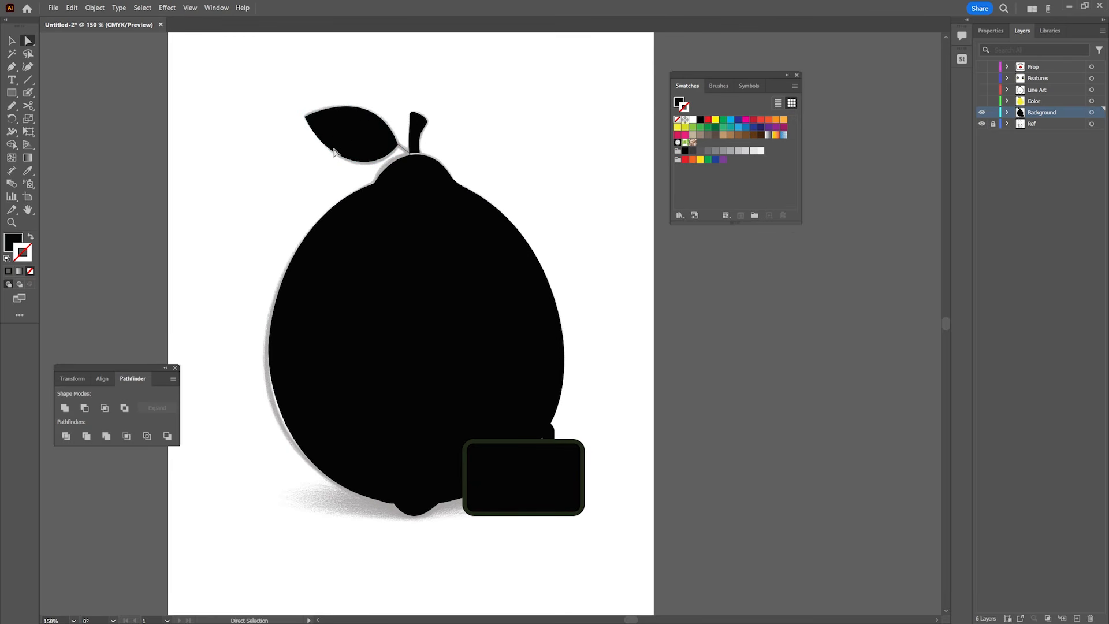
pyautogui.click(413, 127)
pyautogui.press('Delete')
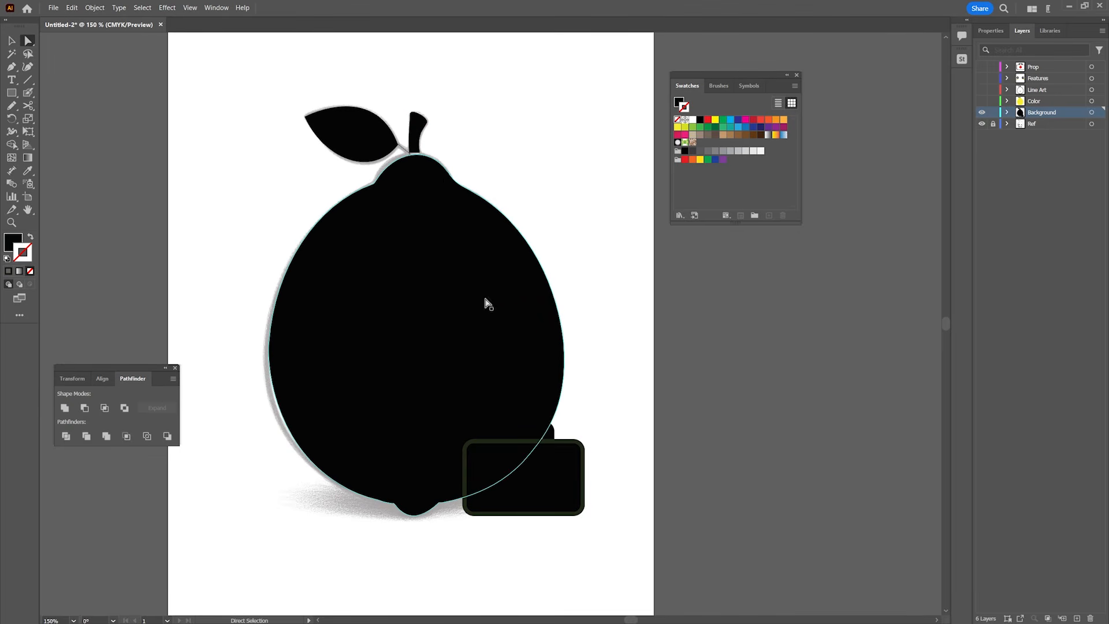
# - Try uniting the cleaned-up leaf, stem, lemon and case shapes into one silhouette
pyautogui.moveTo(255, 67); pyautogui.dragTo(615, 583)
pyautogui.click(65, 407)
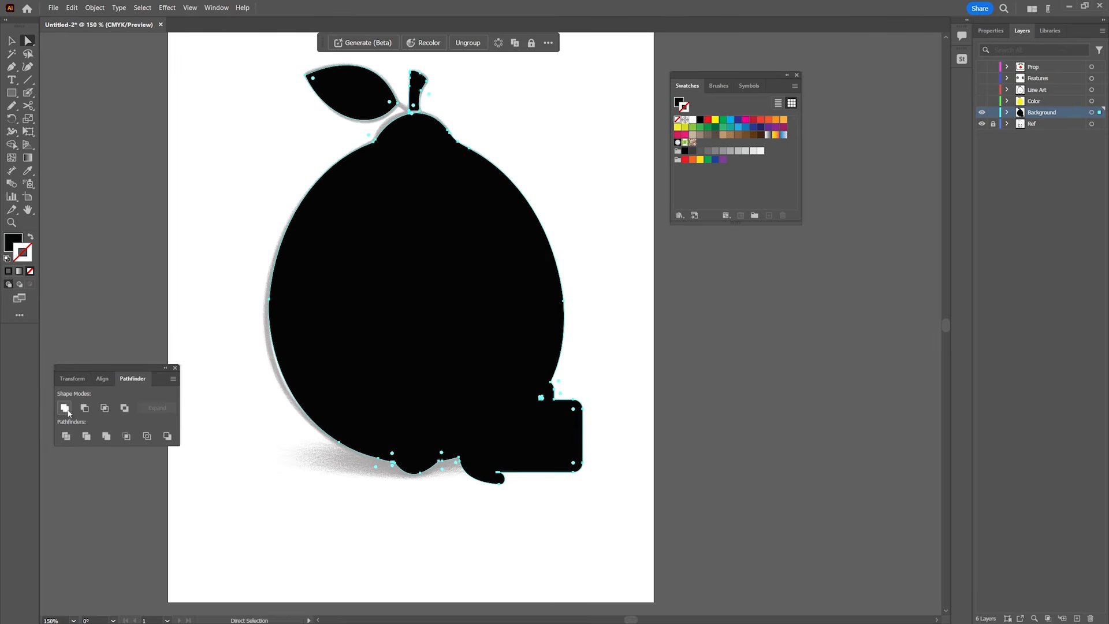
pyautogui.hotkey('ctrl', 'z')
# - Delete the curved shading shape along the side of the first-aid case from the silhouette
pyautogui.click(481, 482)
pyautogui.click(480, 469)
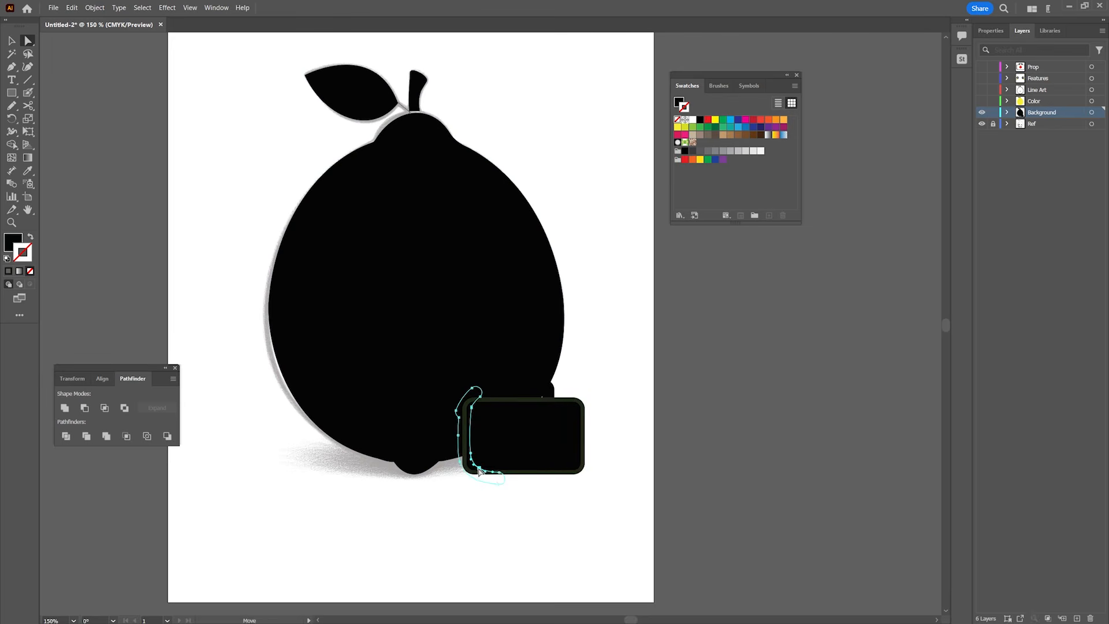
pyautogui.press('Delete')
pyautogui.press('Delete')
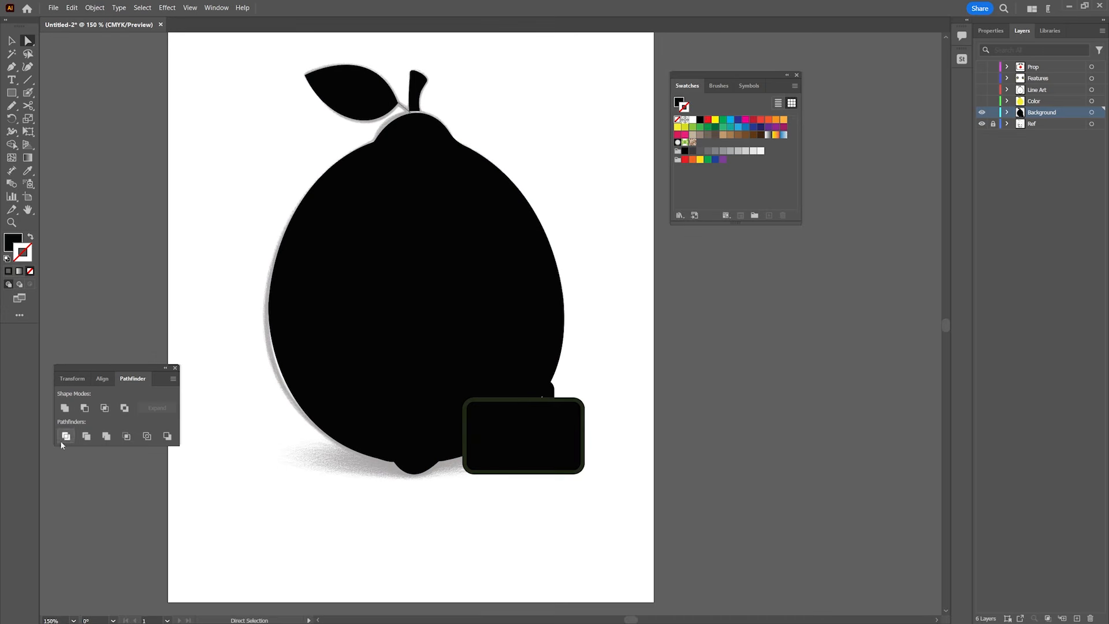
# - Select all the remaining Background shapes and unite them into a single black silhouette
pyautogui.moveTo(242, 91); pyautogui.dragTo(557, 516)
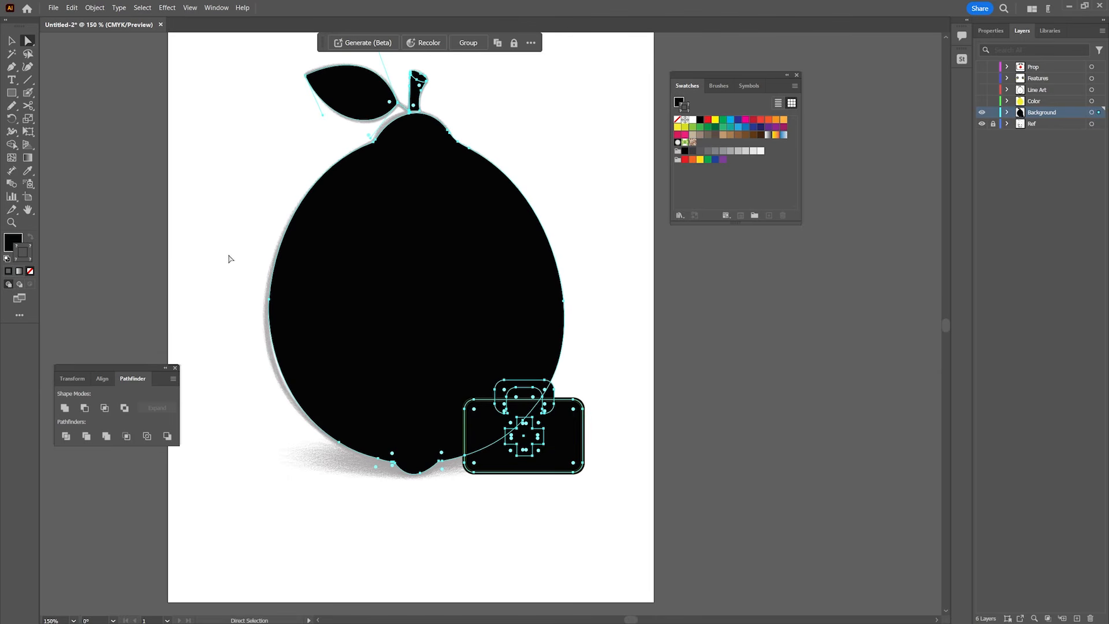
pyautogui.click(65, 408)
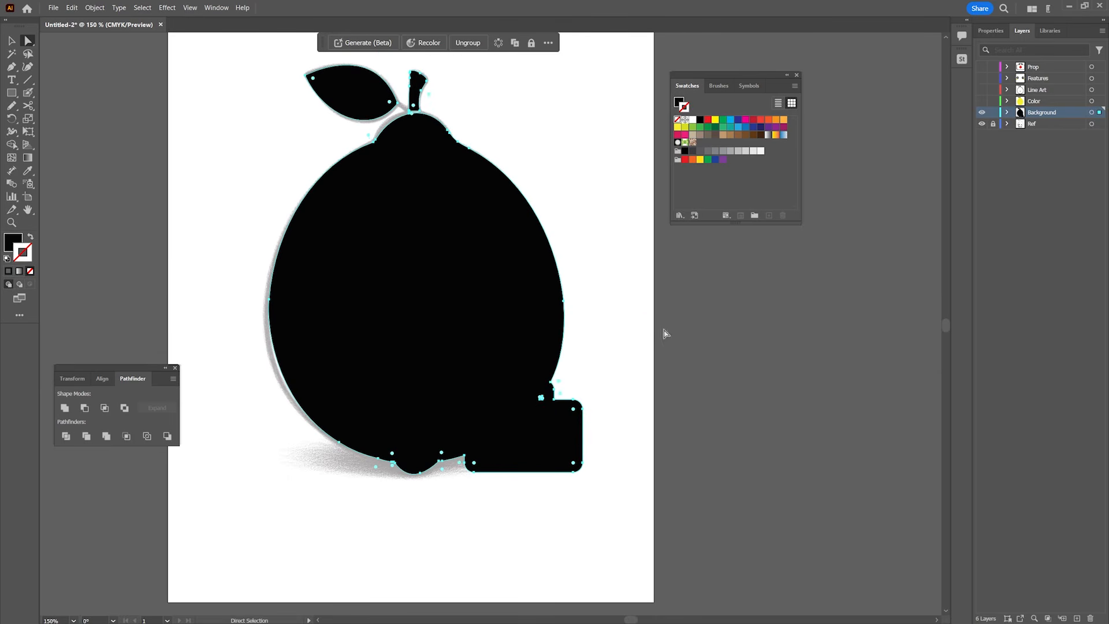
pyautogui.click(634, 328)
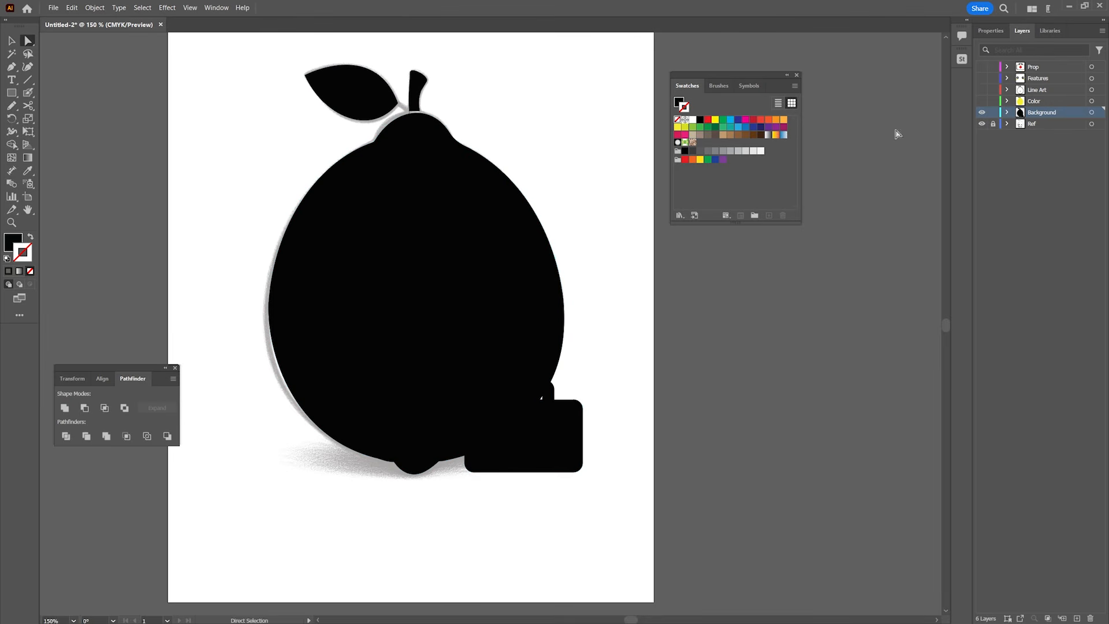
# - Make the Prop, Line Art and Color layers visible again above the silhouette, keeping Features hidden
pyautogui.click(982, 89)
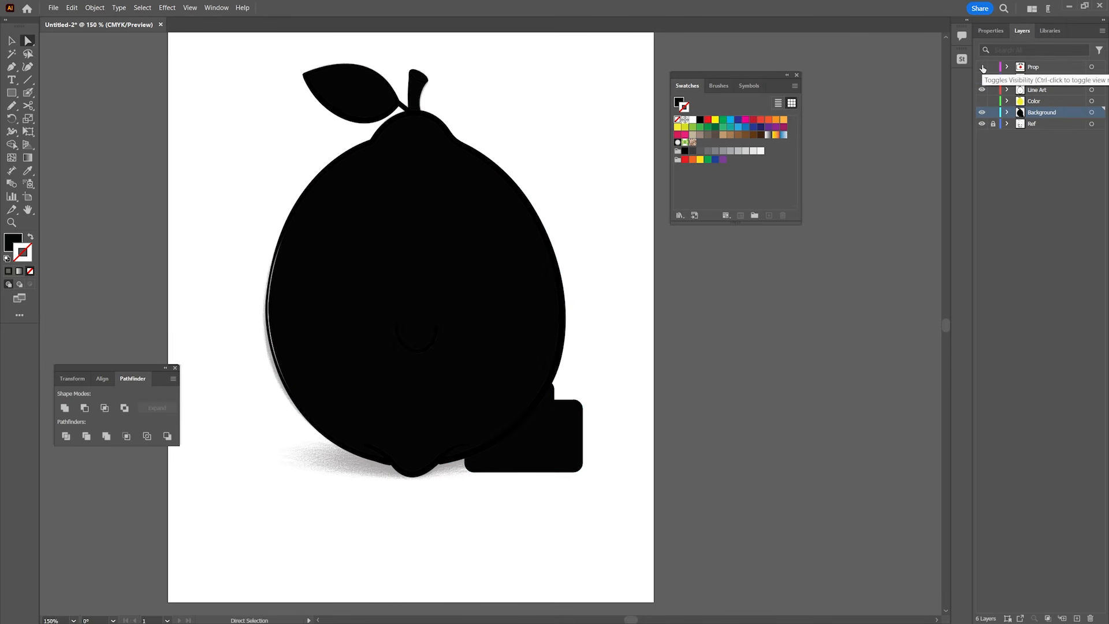
pyautogui.click(981, 67)
pyautogui.click(981, 78)
pyautogui.click(982, 90)
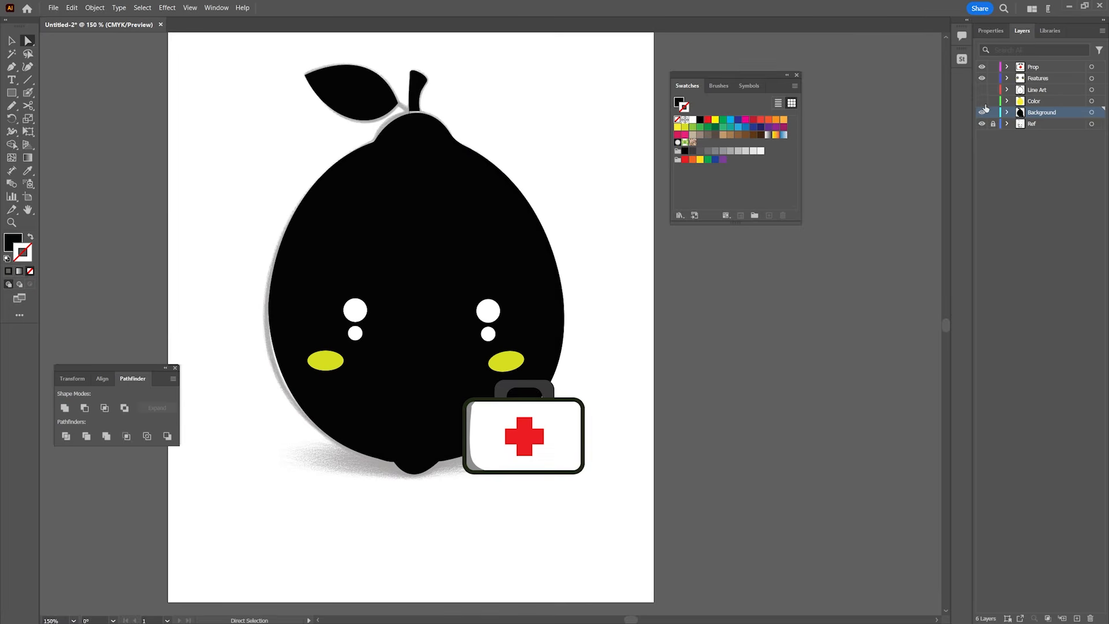
pyautogui.click(981, 101)
pyautogui.click(981, 78)
pyautogui.click(982, 90)
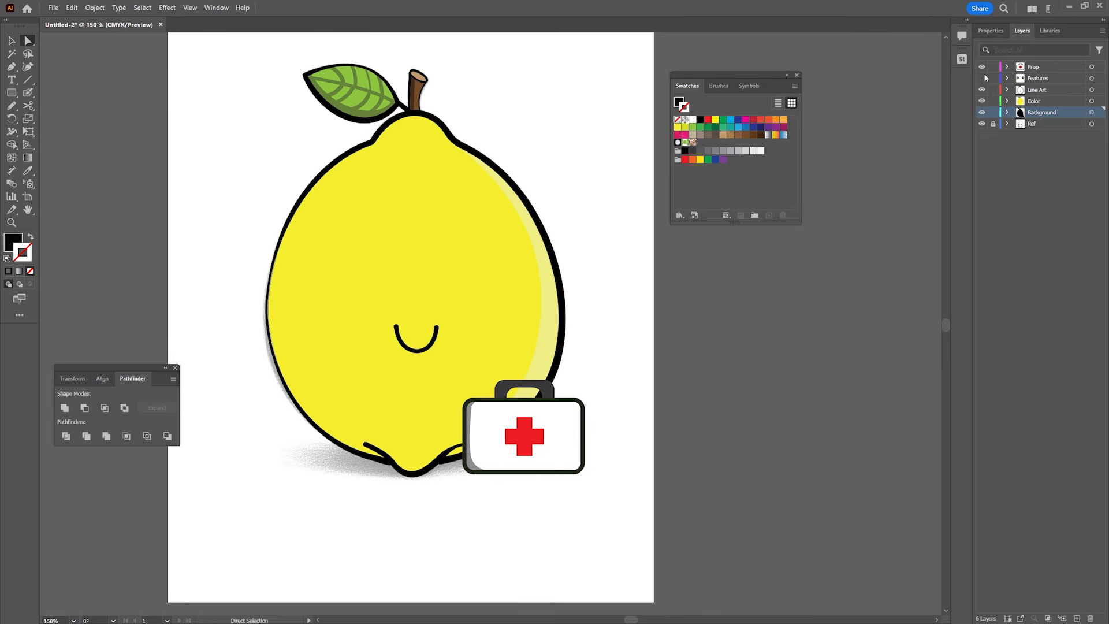
pyautogui.click(981, 113)
# - Offset the Background silhouette's path by 10 pt with miter joins, and make the Features layer visible
pyautogui.click(94, 7)
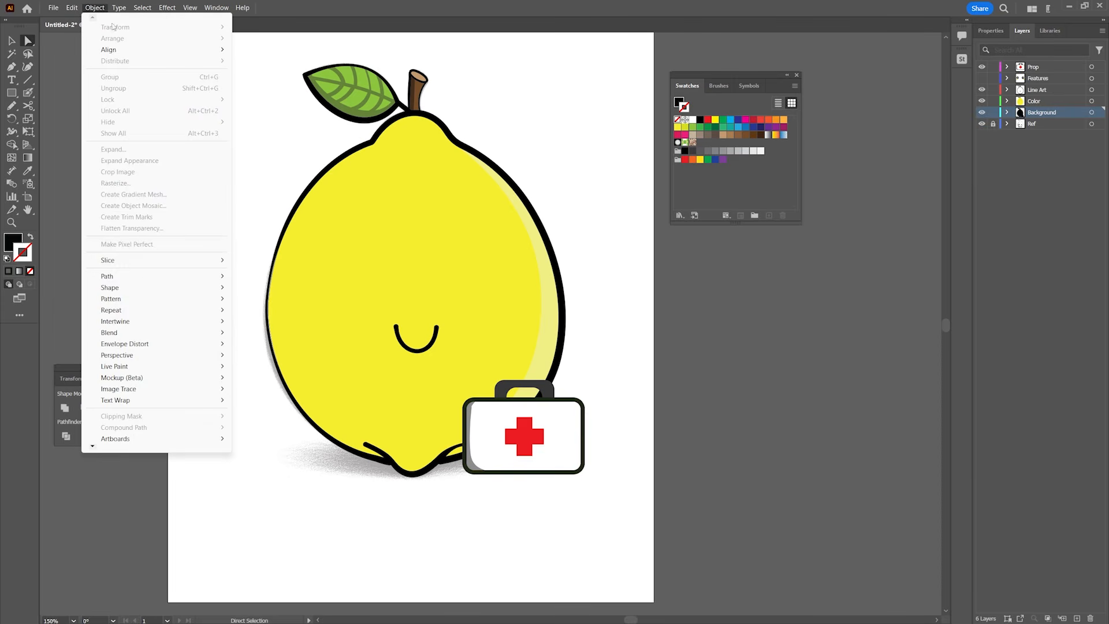
pyautogui.moveTo(141, 283)
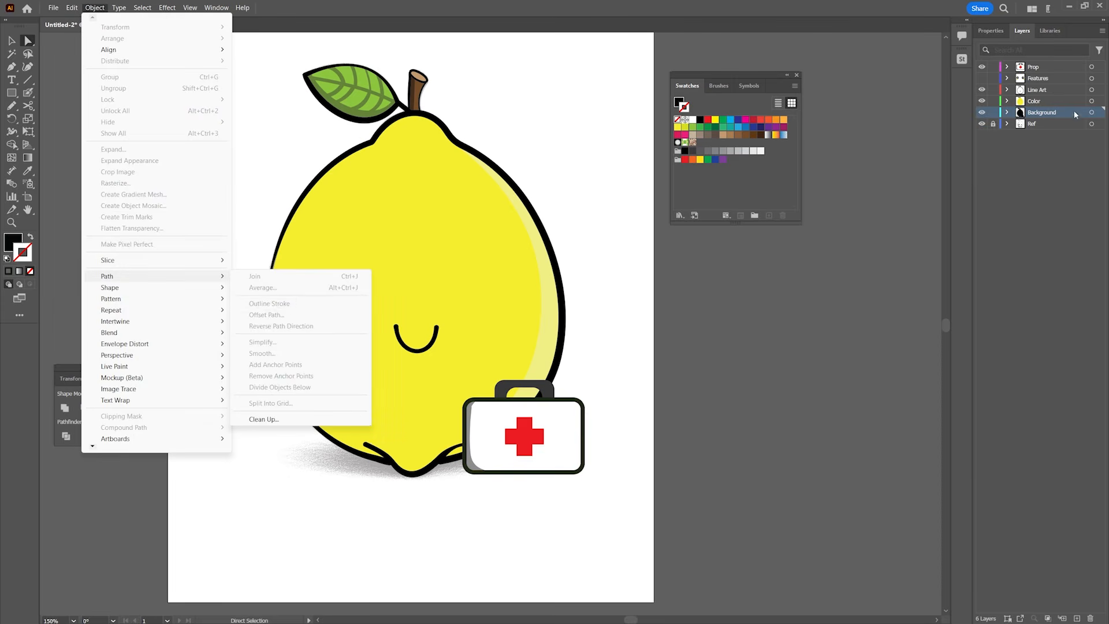
pyautogui.click(1091, 112)
pyautogui.click(72, 8)
pyautogui.moveTo(95, 8)
pyautogui.moveTo(163, 273)
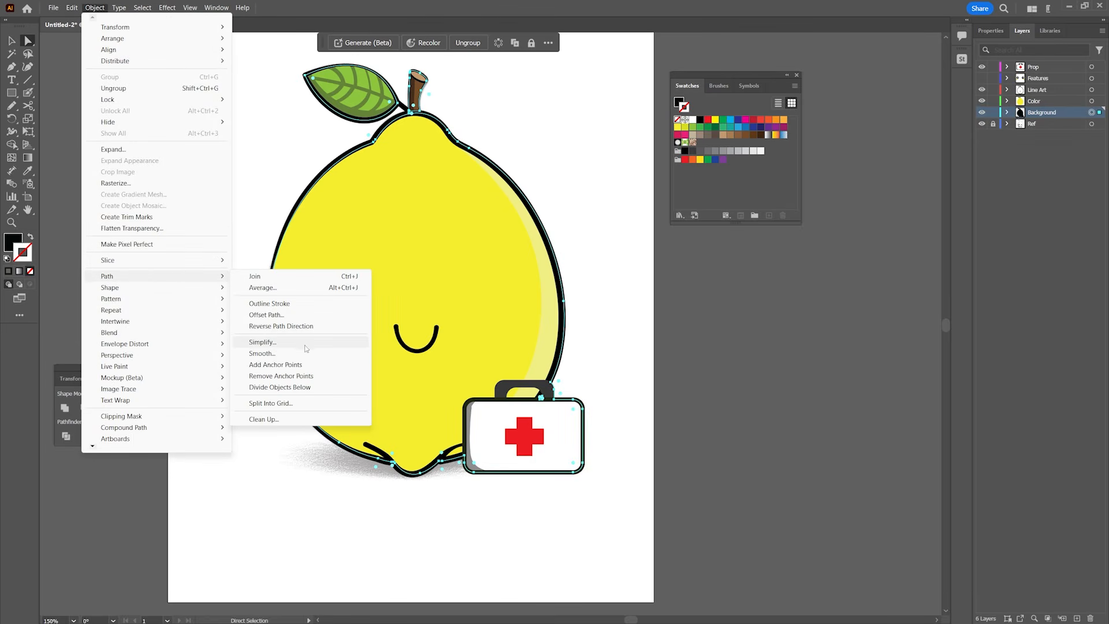
pyautogui.click(310, 315)
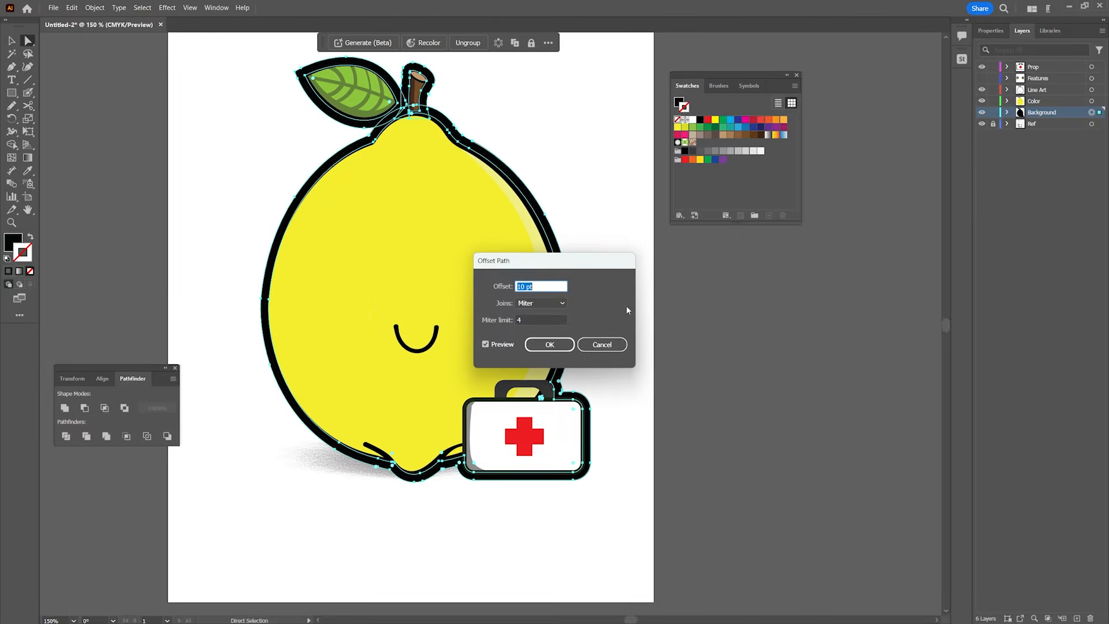
pyautogui.click(526, 286)
pyautogui.click(558, 351)
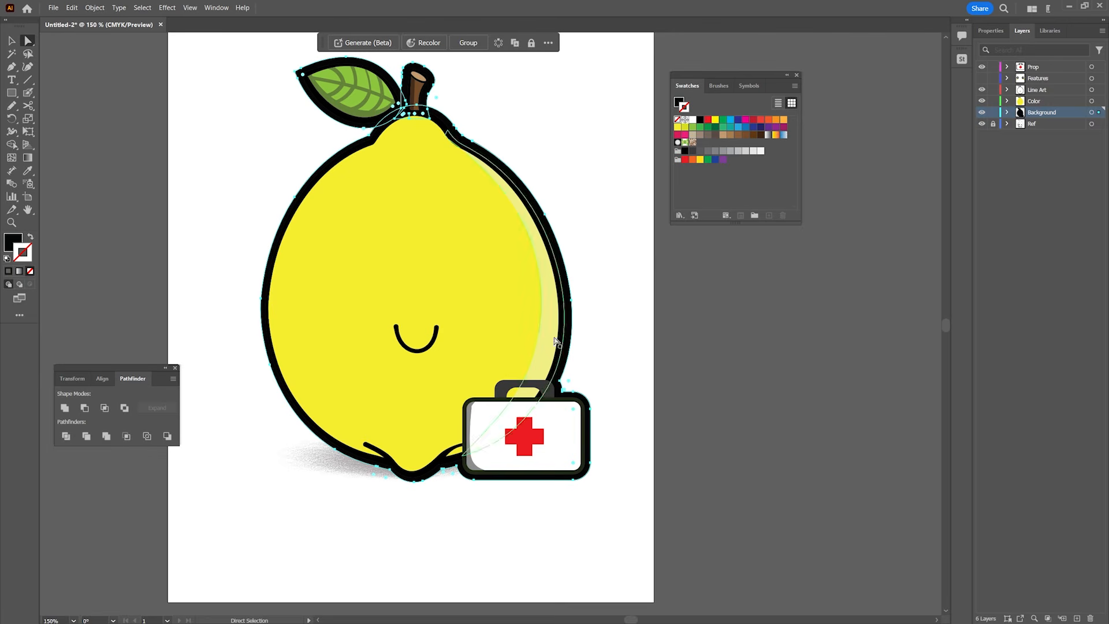
pyautogui.click(982, 79)
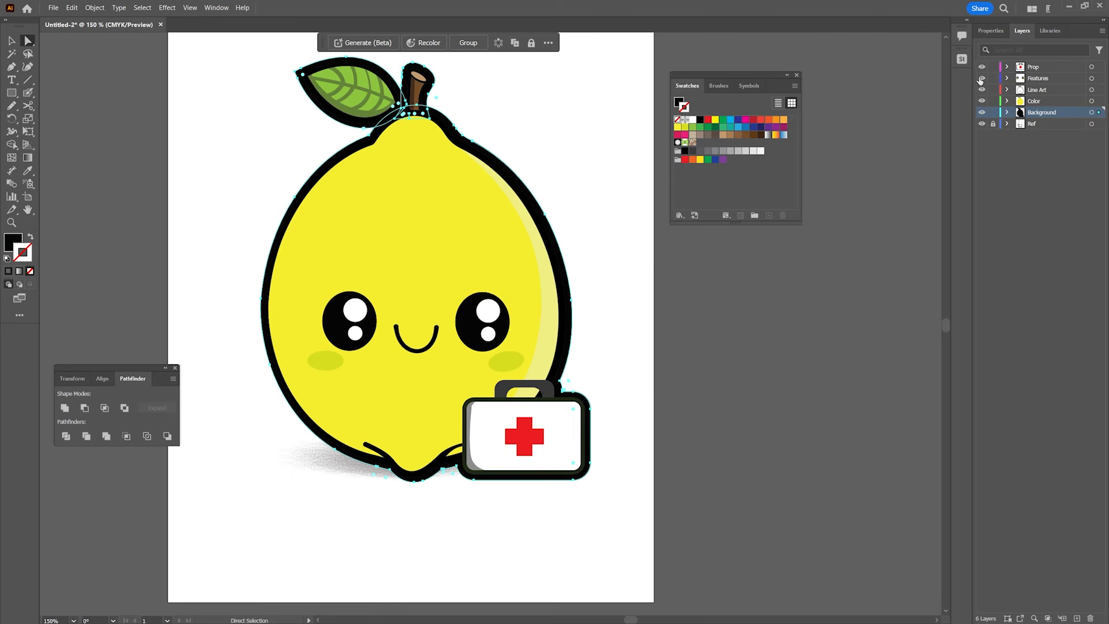
# - Recolor the whole Background silhouette with a bright green fill and no stroke
pyautogui.click(1092, 112)
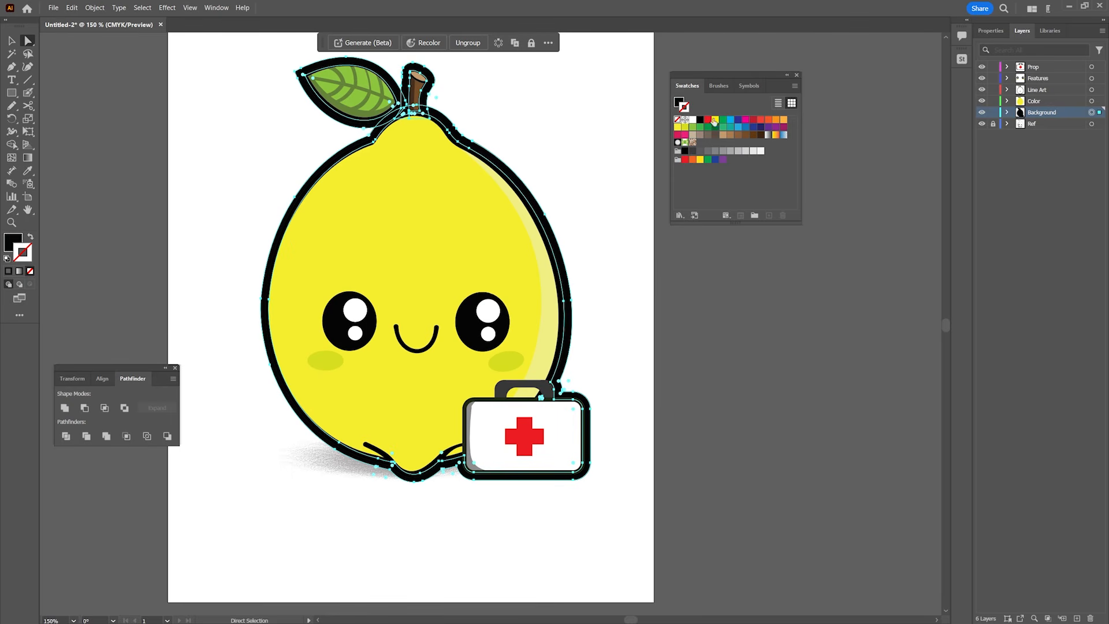
pyautogui.click(738, 120)
pyautogui.click(730, 120)
pyautogui.click(30, 271)
pyautogui.click(13, 243)
pyautogui.doubleClick(11, 244)
pyautogui.write('80c416')
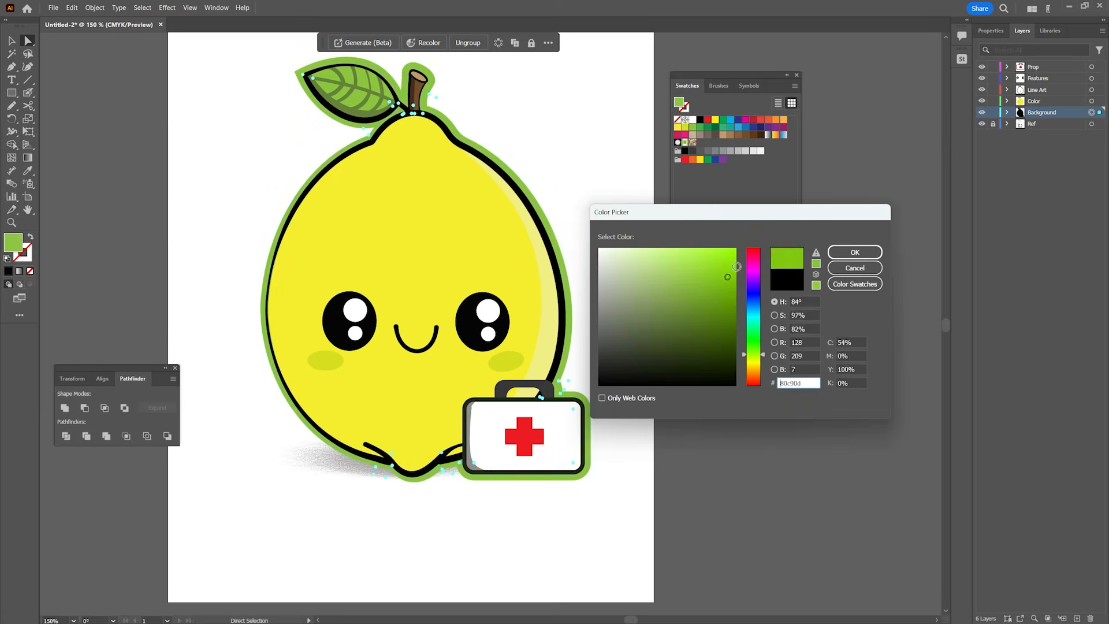
pyautogui.click(855, 253)
# - Select the entire lemon artwork, move it beside the reference sketch, and close the Swatches panel
pyautogui.press('z')
pyautogui.keyDown('alt'); pyautogui.click(461, 205); pyautogui.keyUp('alt')
pyautogui.press('v')
pyautogui.moveTo(354, 218); pyautogui.dragTo(596, 567)
pyautogui.moveTo(475, 428)
pyautogui.mouseDown()
pyautogui.moveTo(486, 508)
pyautogui.moveTo(715, 424)
pyautogui.moveTo(682, 429)
pyautogui.mouseUp()
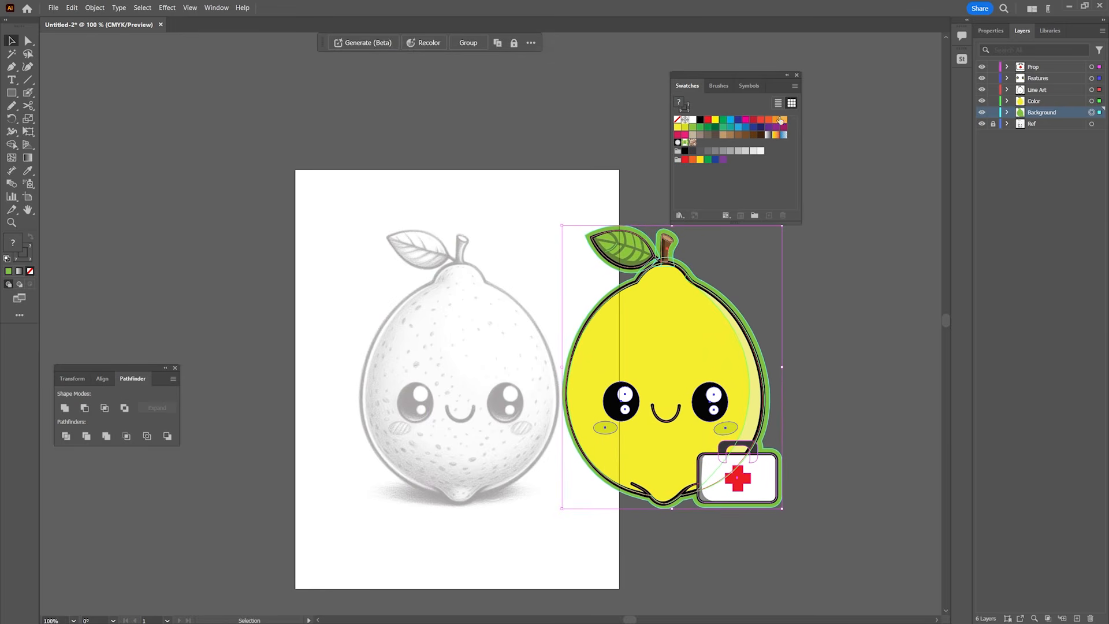
pyautogui.click(797, 75)
pyautogui.moveTo(793, 352); pyautogui.dragTo(736, 299)
# - Compare the finished lemon artwork with the reference sketch beside it
pyautogui.press('z')
pyautogui.click(781, 281)
pyautogui.moveTo(445, 336); pyautogui.dragTo(905, 277)
pyautogui.press('v')
pyautogui.click(889, 257)
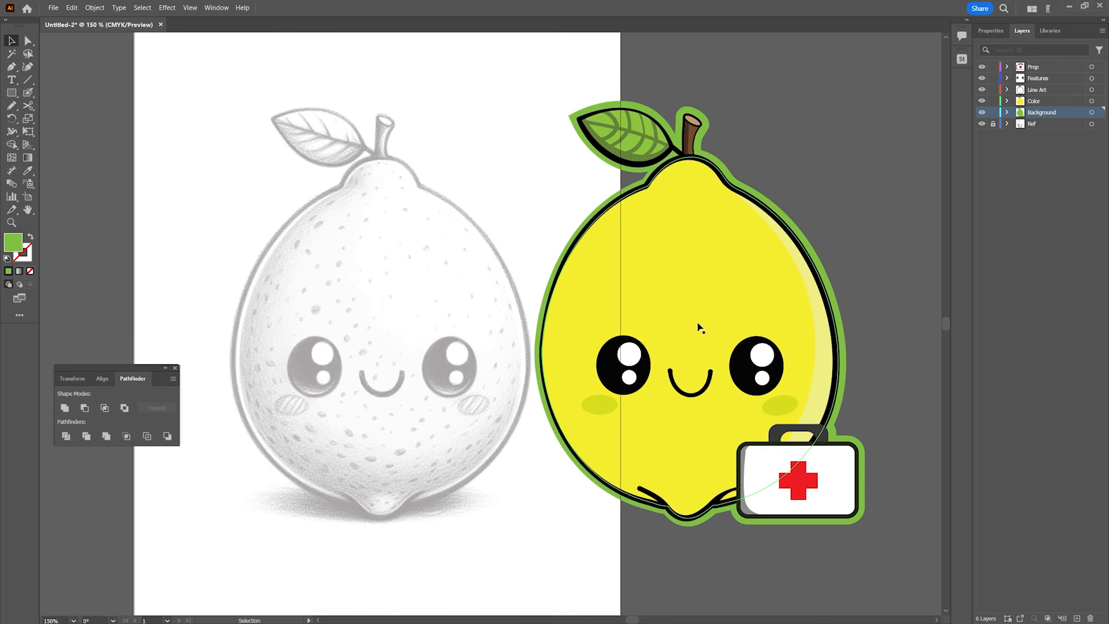
pyautogui.click(720, 257)
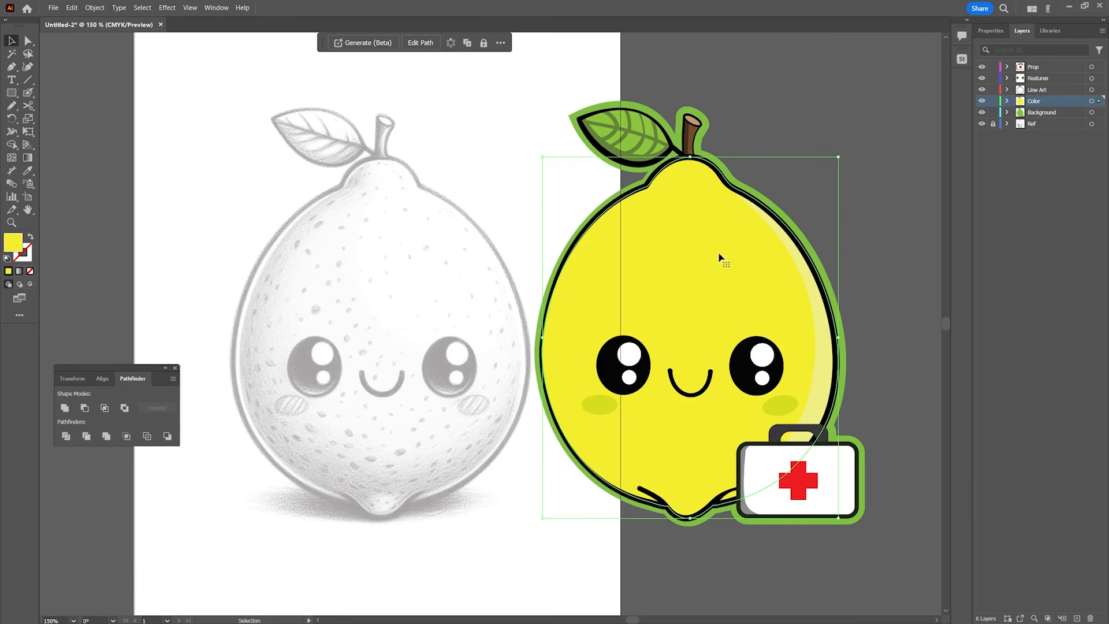